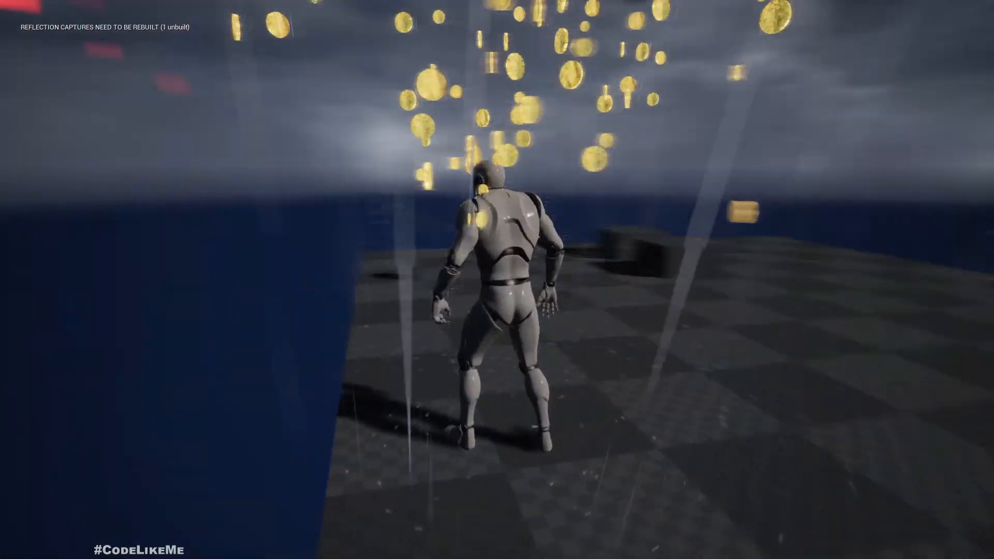
# - Run the character through the floating coins in the running play test and end the session, returning to the normal editor layout
pyautogui.press('w')
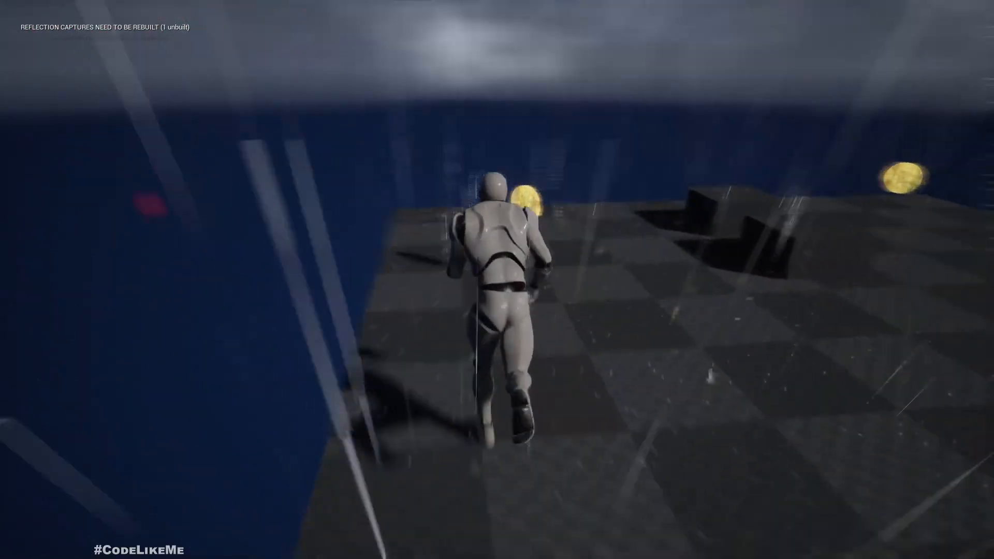
pyautogui.press('d')
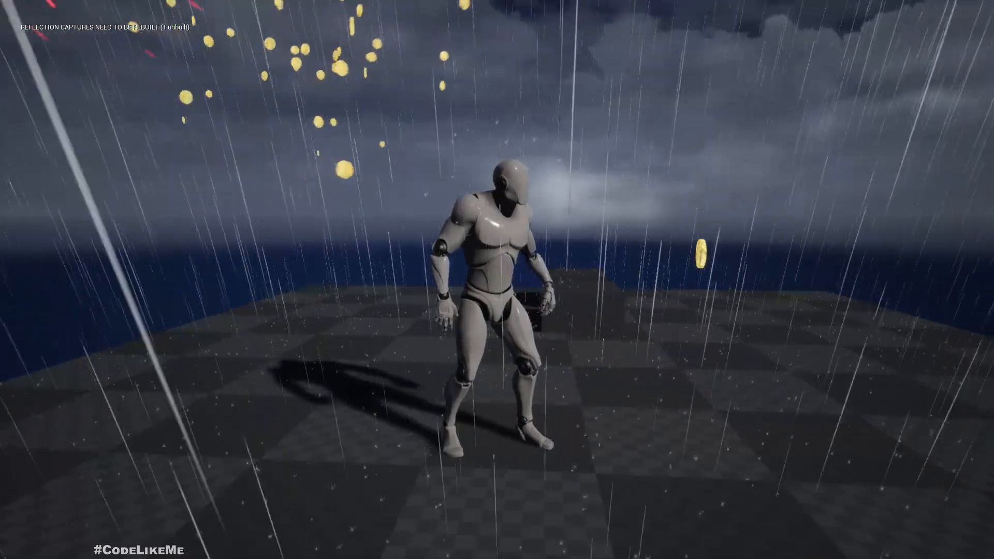
pyautogui.press('w')
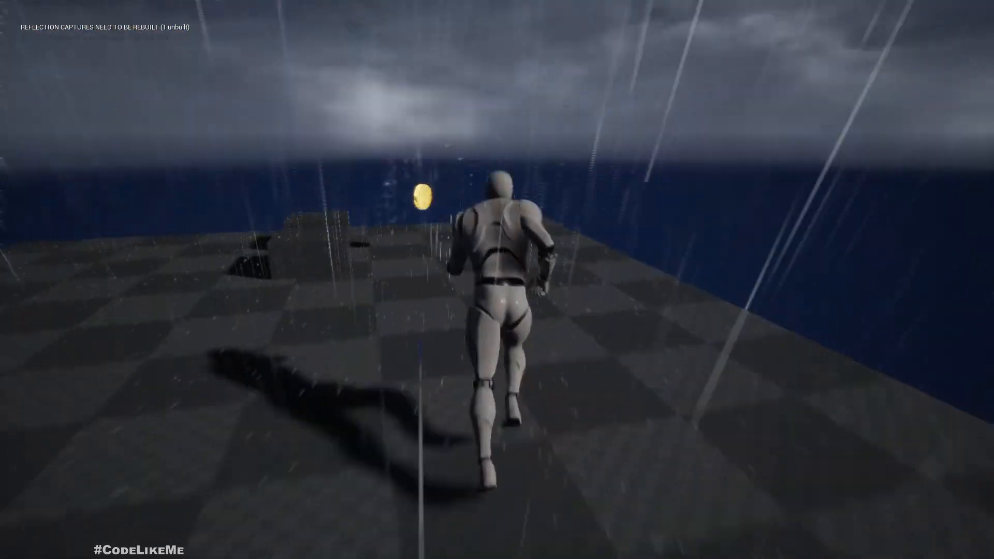
pyautogui.press('s')
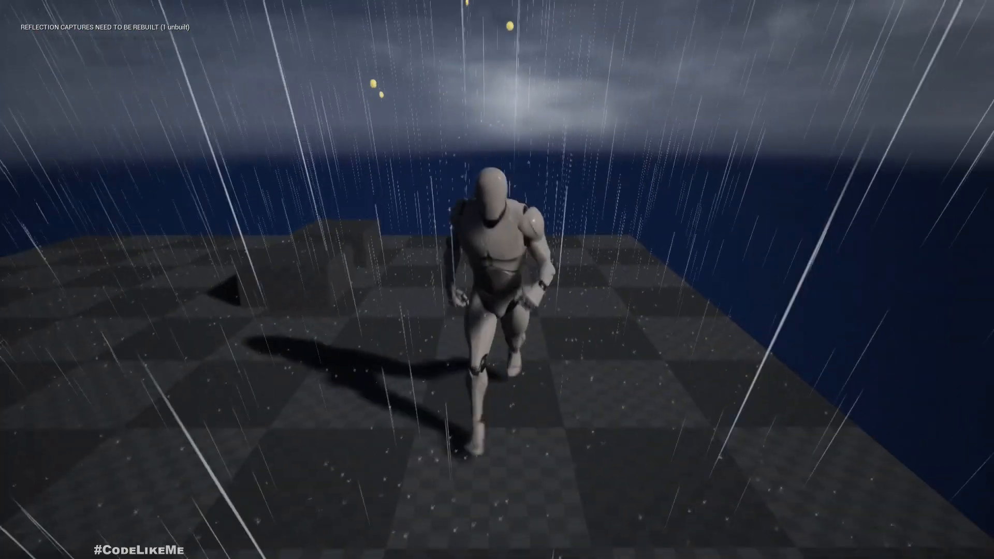
pyautogui.press('d')
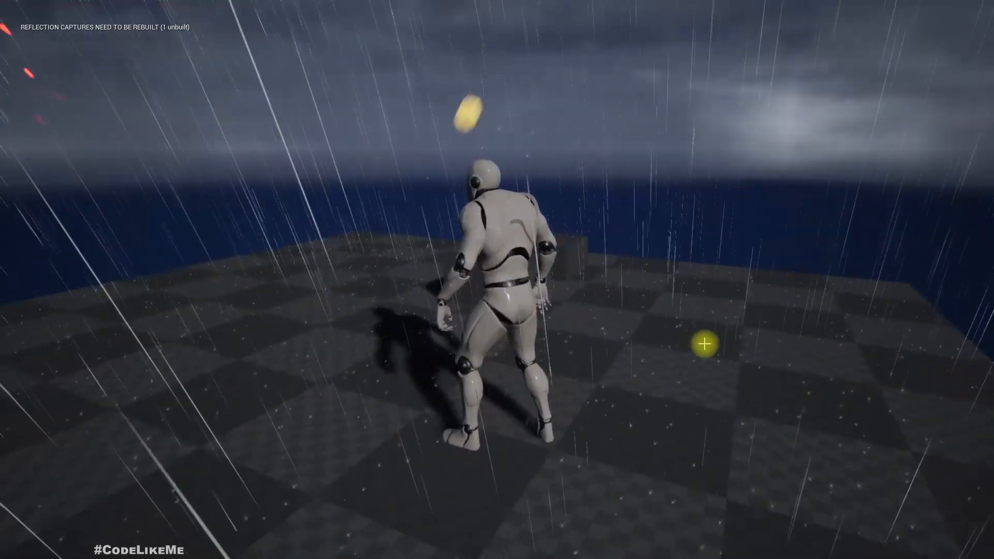
pyautogui.press('Escape')
pyautogui.click(451, 277)
pyautogui.press('F11')
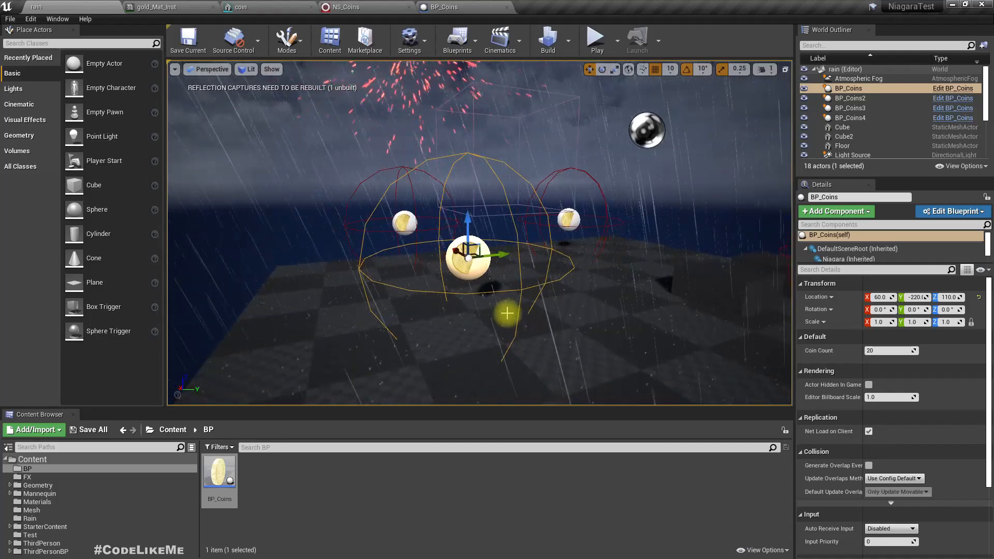
# - Play the level again in a full-screen viewport and run the character forward towards the coins
pyautogui.press('F11')
pyautogui.hotkey('alt', 'p')
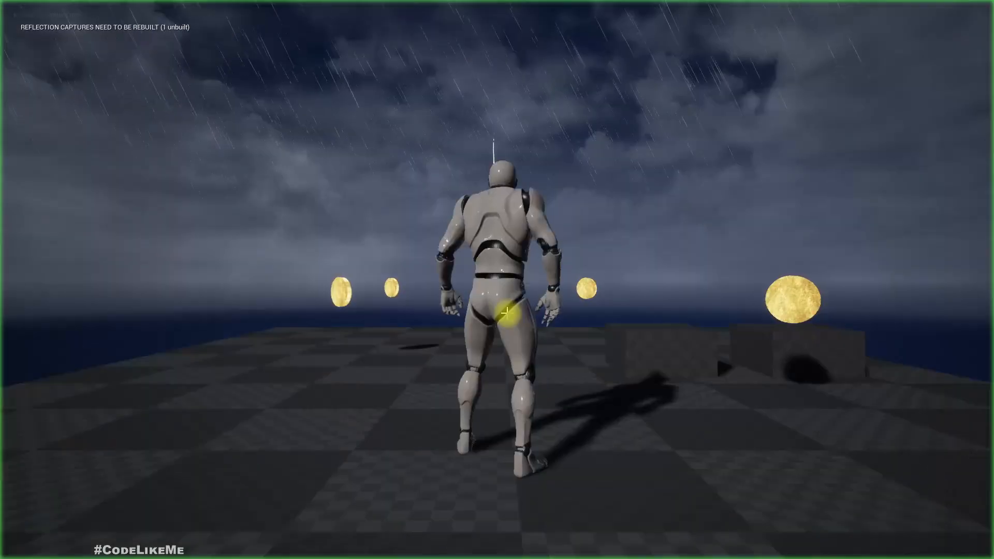
pyautogui.press('w')
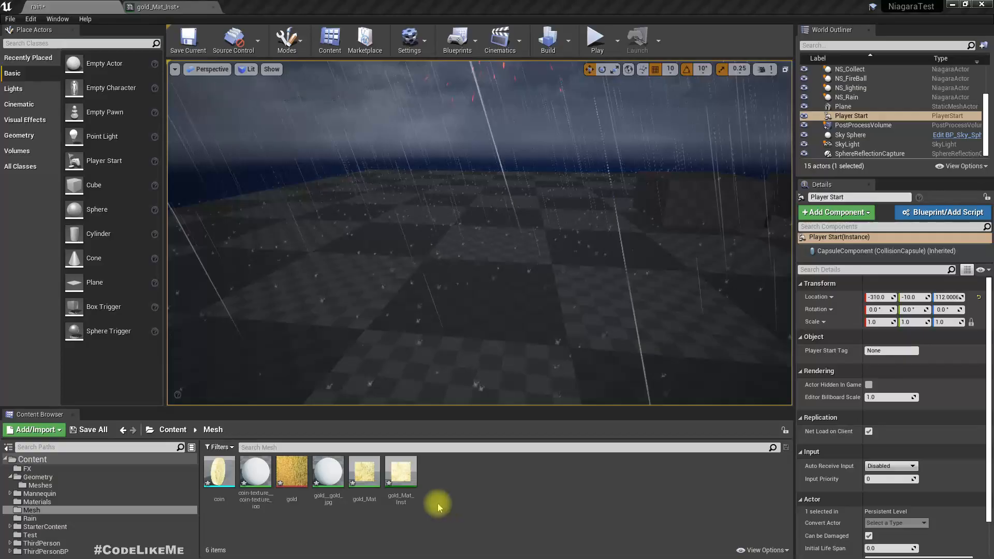
# - Open the coin static mesh from the Mesh folder and examine it from different angles
pyautogui.click(220, 472)
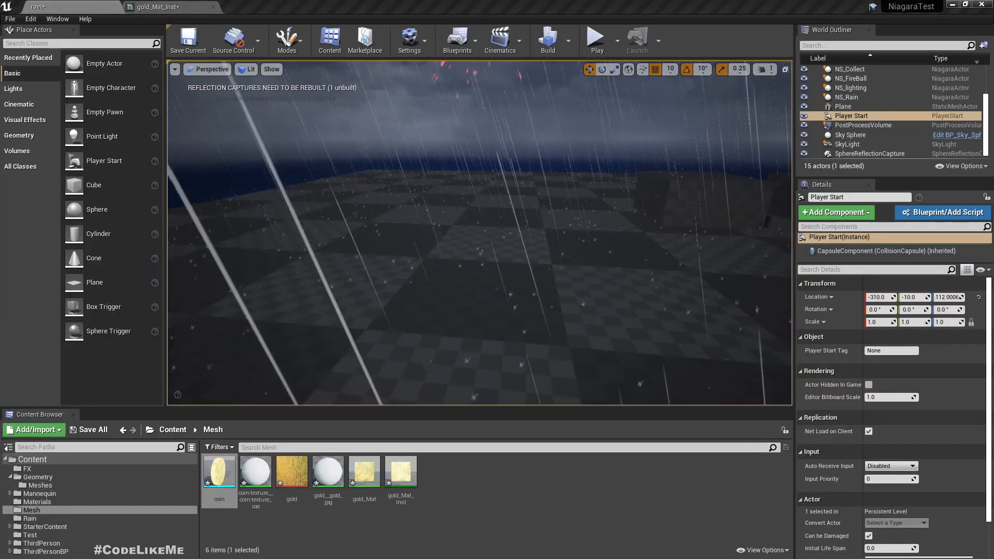
pyautogui.doubleClick(219, 472)
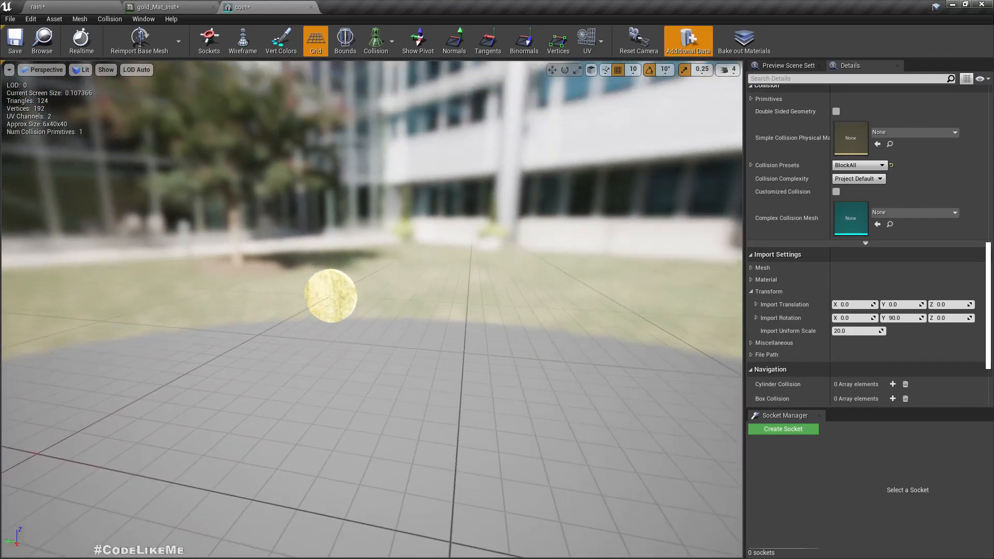
pyautogui.moveTo(445, 201); pyautogui.dragTo(445, 201)
pyautogui.moveTo(239, 141); pyautogui.dragTo(382, 244)
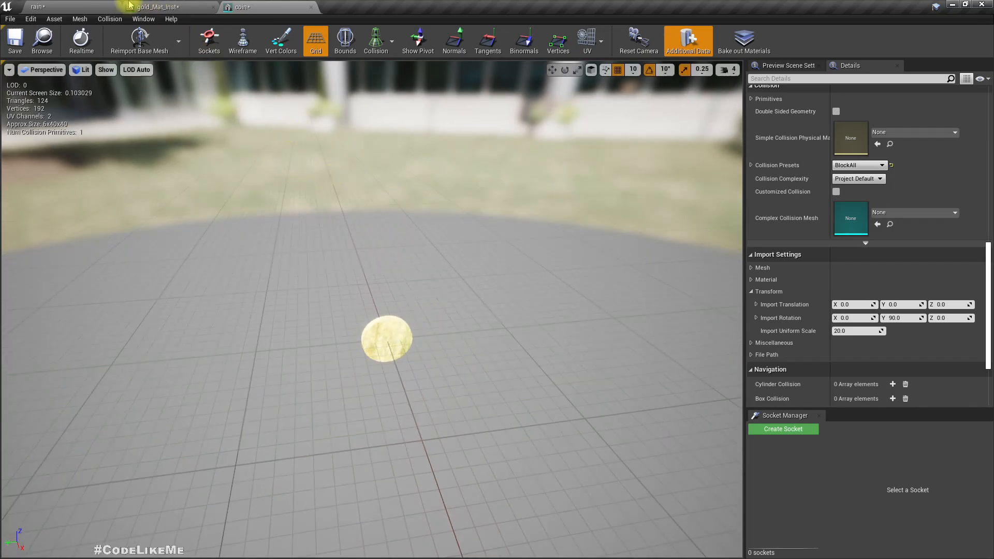
# - Try the coin mesh in the rain level with a short play test beside the character, and delete the placed coin
pyautogui.click(68, 5)
pyautogui.moveTo(479, 233); pyautogui.dragTo(460, 244, button='right')
pyautogui.moveTo(231, 459); pyautogui.dragTo(413, 206)
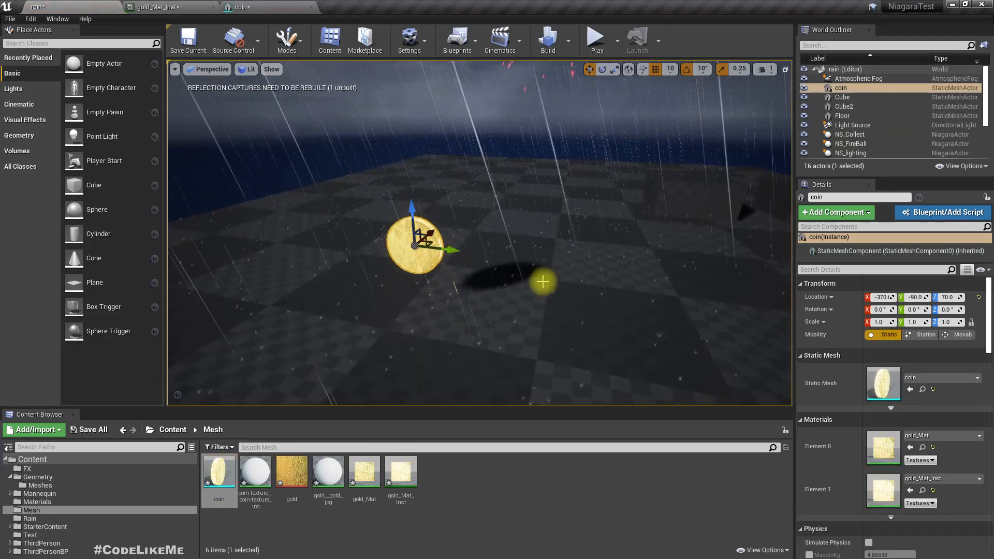
pyautogui.moveTo(546, 281); pyautogui.dragTo(510, 278, button='right')
pyautogui.hotkey('alt', 'p')
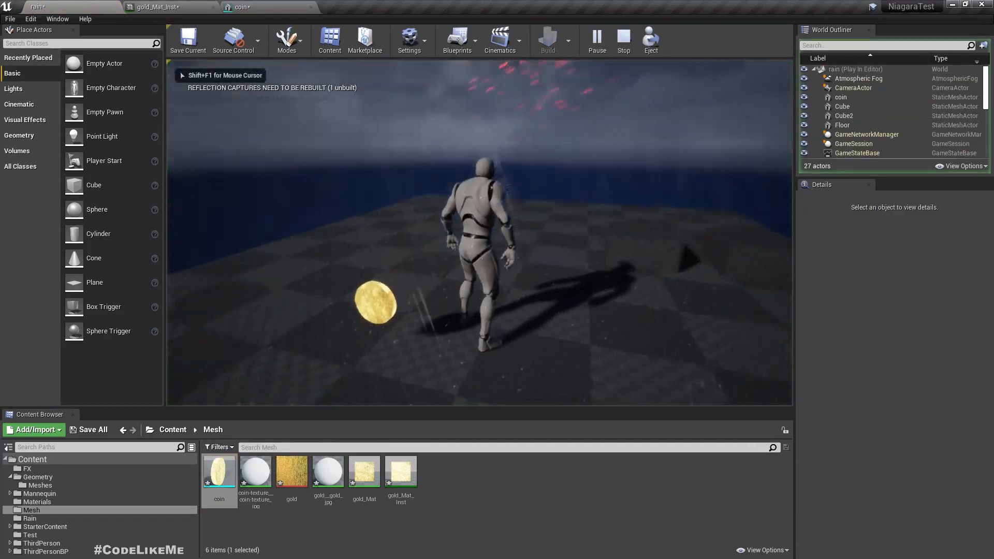
pyautogui.press('Escape')
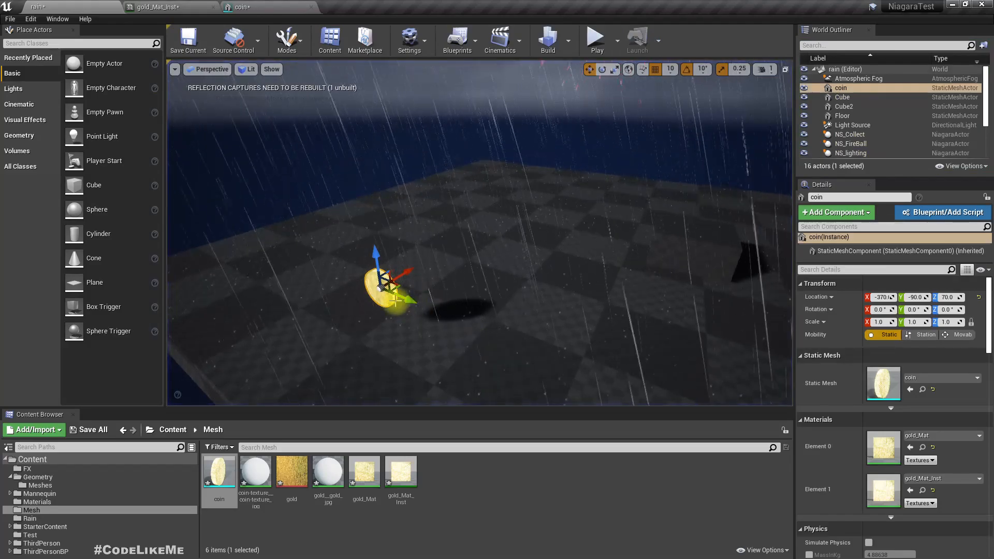
pyautogui.press('Delete')
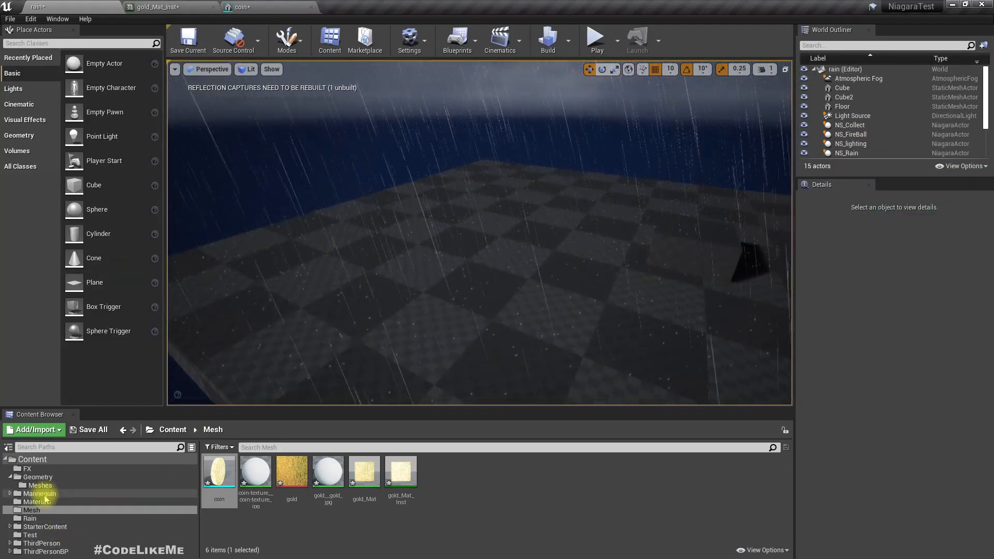
# - Create a Niagara system in the FX folder from selected emitters, using the Upward Mesh Burst template
pyautogui.click(30, 469)
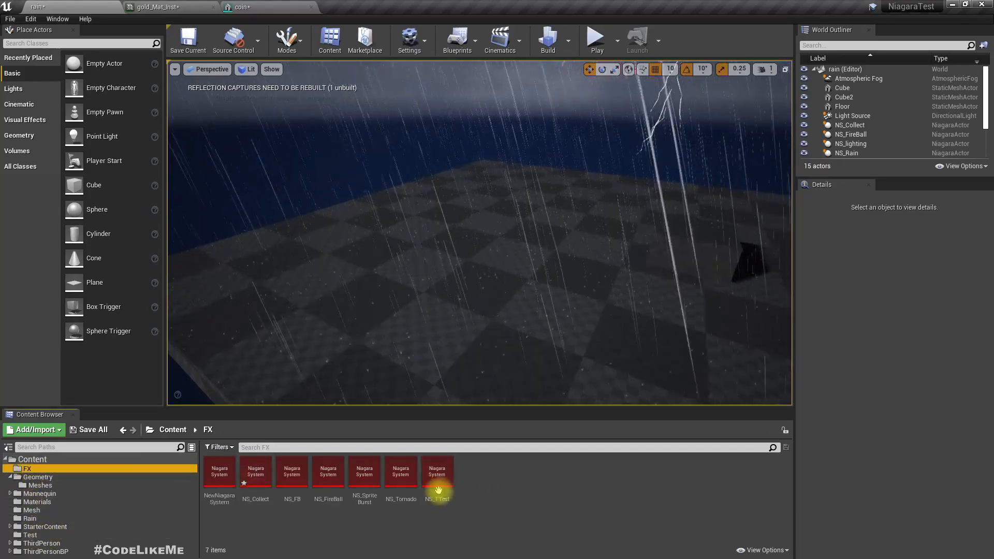
pyautogui.rightClick(500, 481)
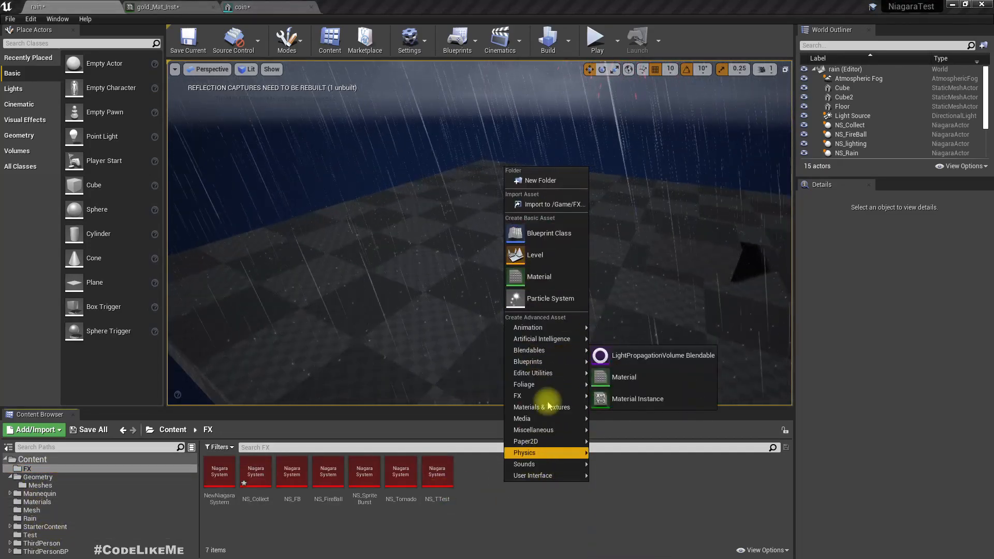
pyautogui.moveTo(550, 398)
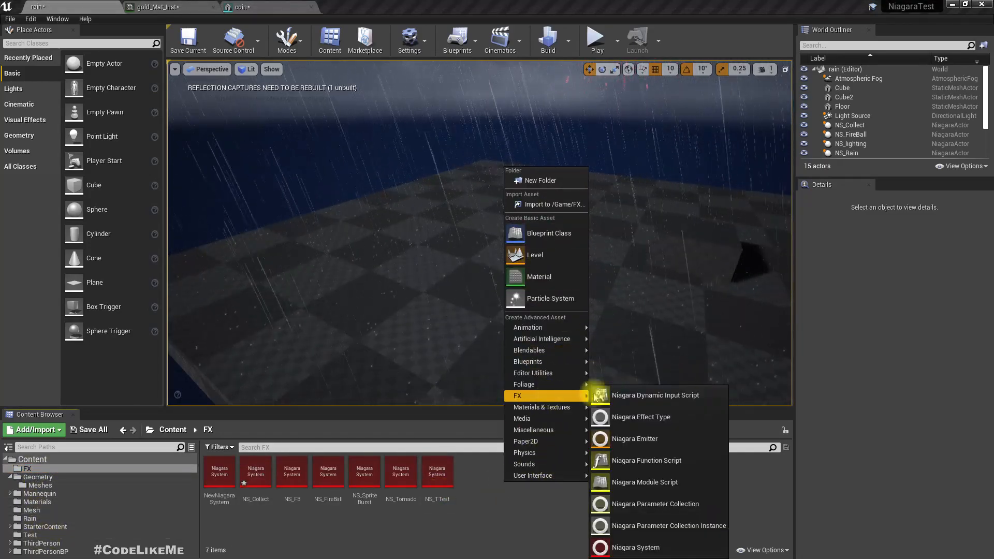
pyautogui.click(627, 548)
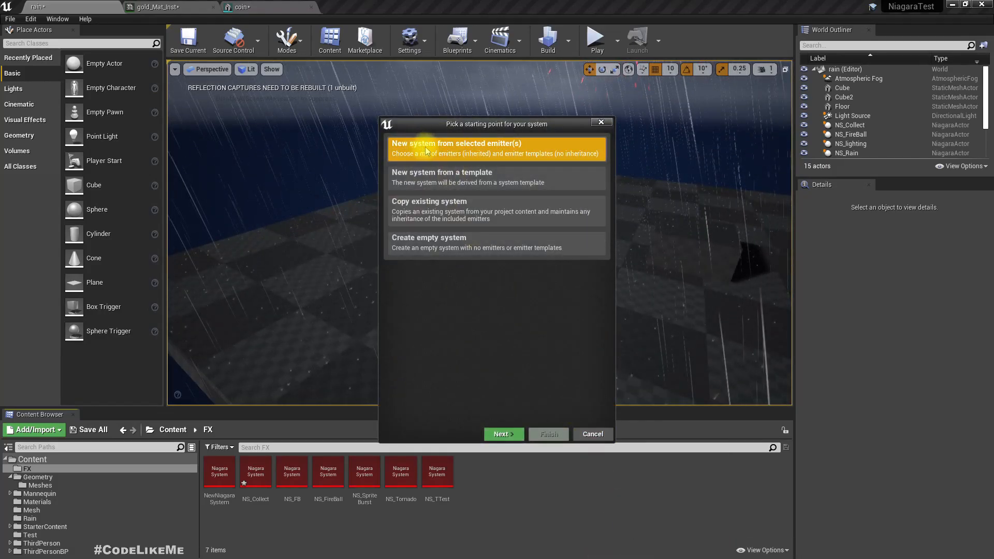
pyautogui.click(501, 435)
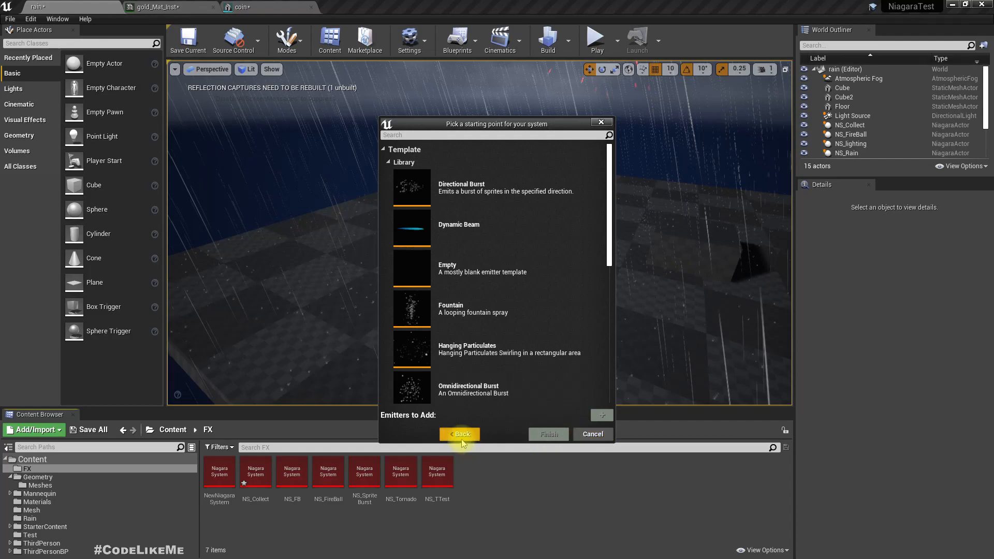
pyautogui.scroll(-6, 473, 395)
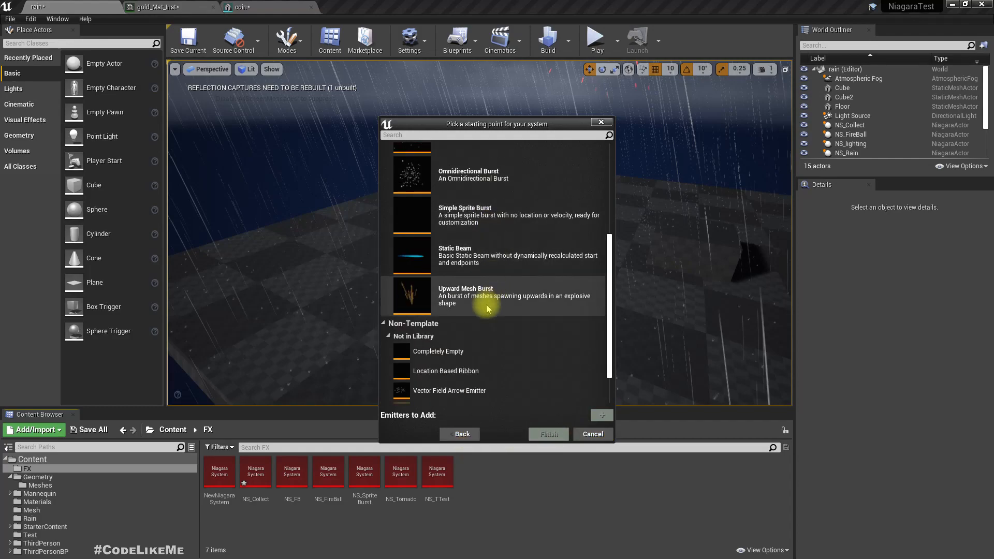
pyautogui.click(475, 300)
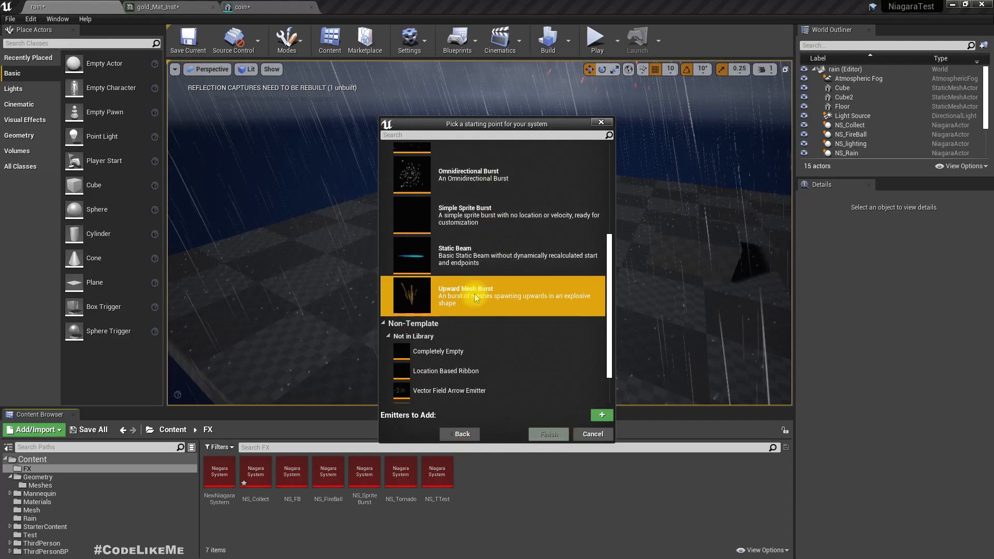
pyautogui.click(602, 416)
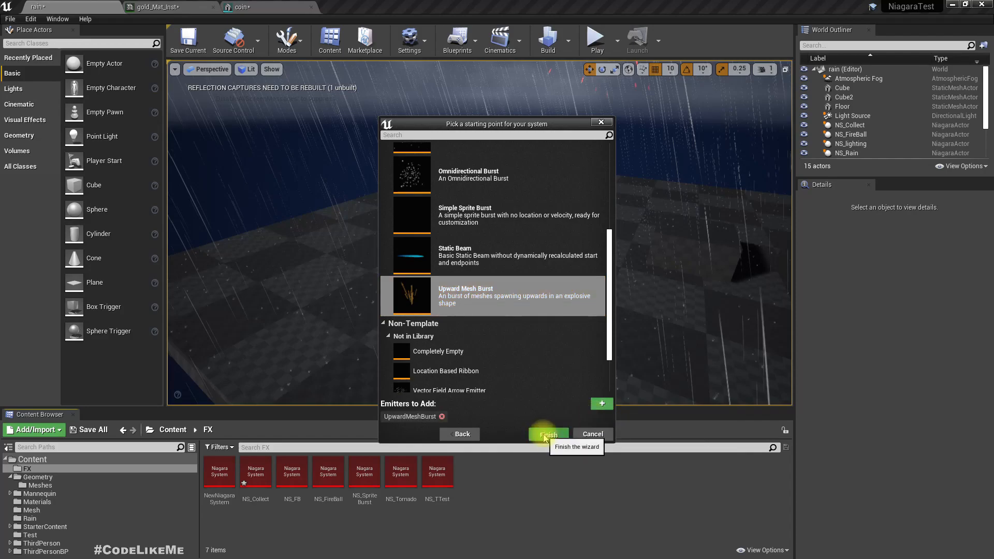
pyautogui.click(544, 436)
# - Name the new Niagara system NS_Coins and open it for editing
pyautogui.write('N')
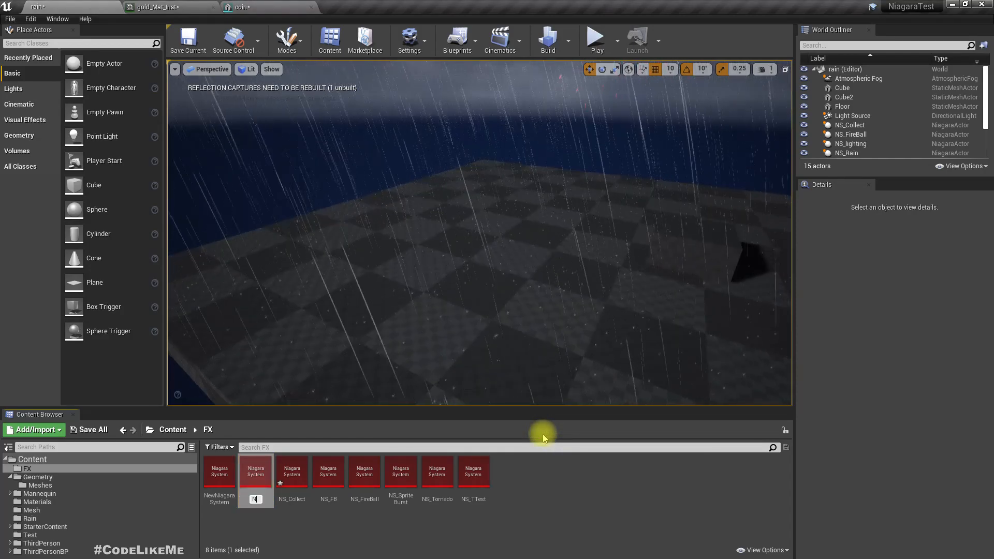
pyautogui.write('S_Coin')
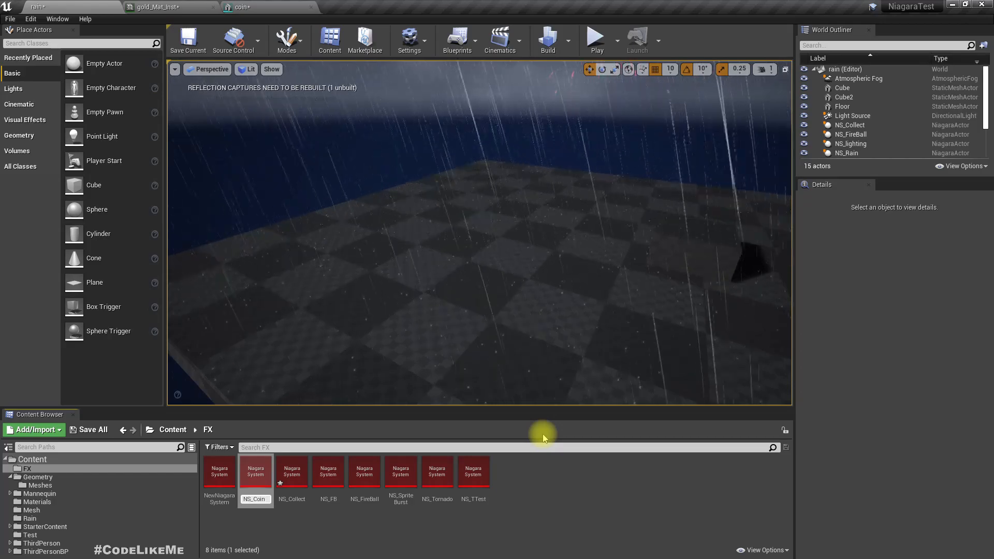
pyautogui.write('s')
pyautogui.press('Return')
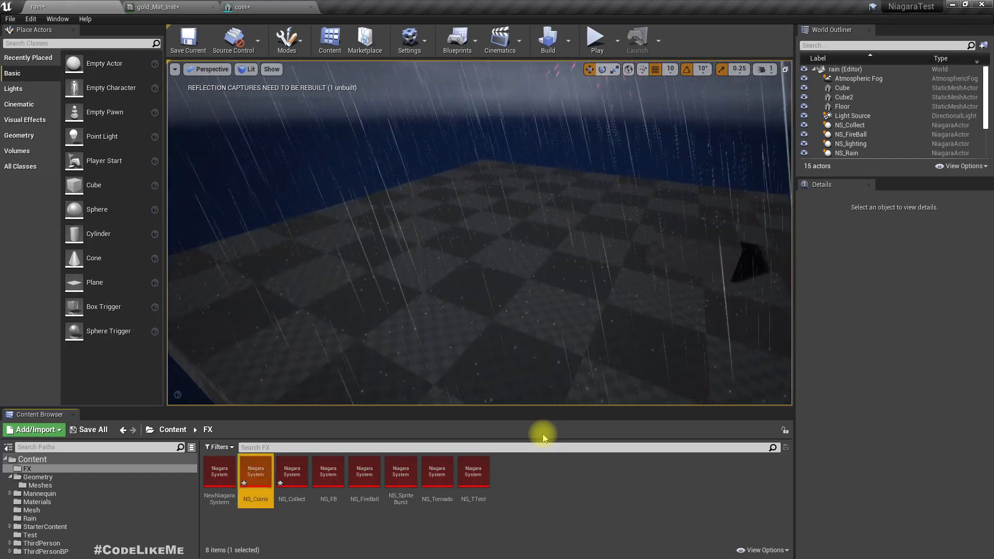
pyautogui.doubleClick(257, 482)
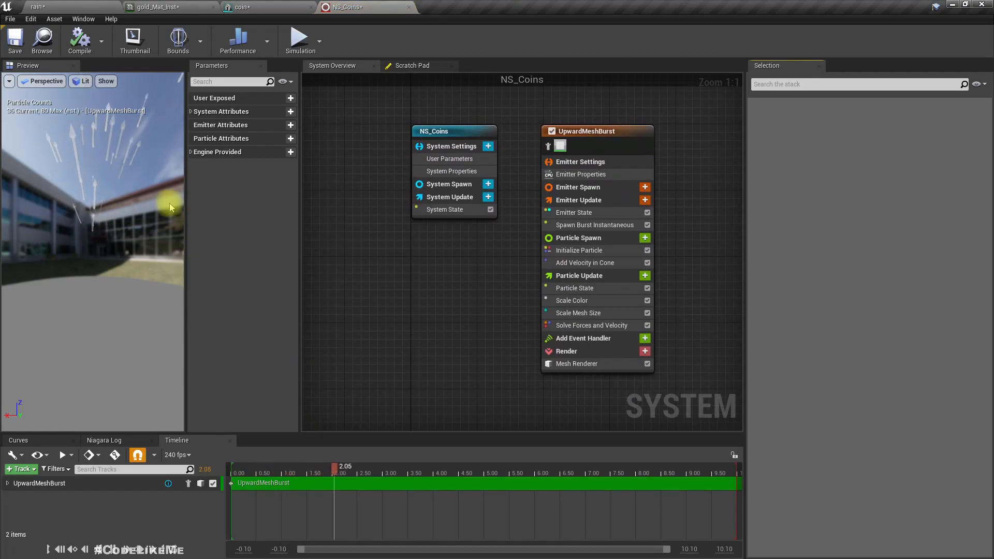
# - Set the Mesh Renderer's particle mesh to coin and turn off its override materials
pyautogui.click(607, 365)
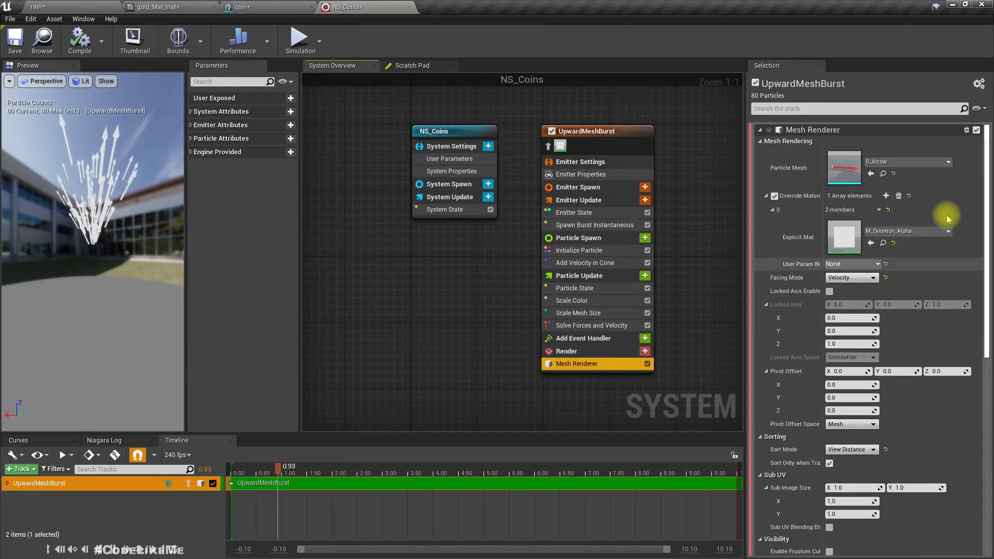
pyautogui.click(892, 163)
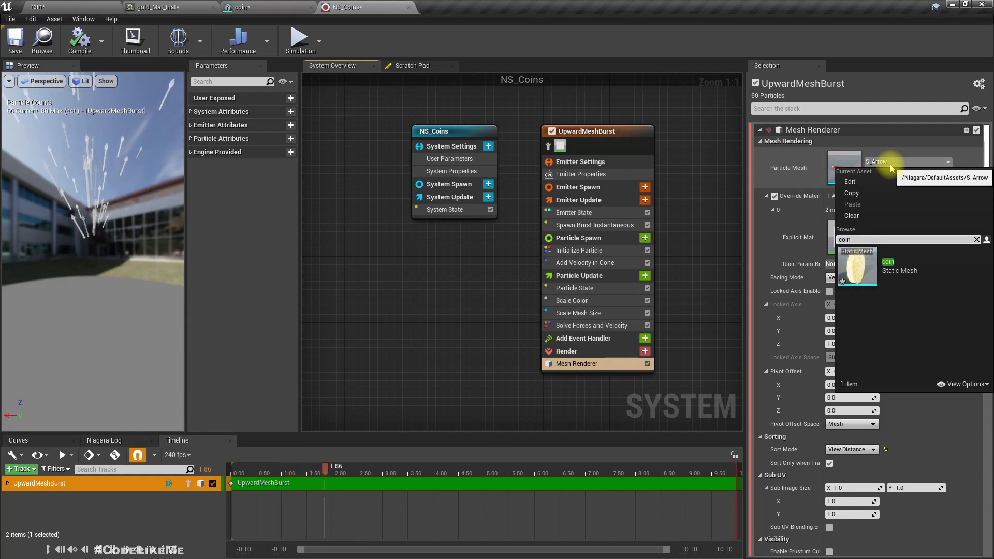
pyautogui.click(857, 266)
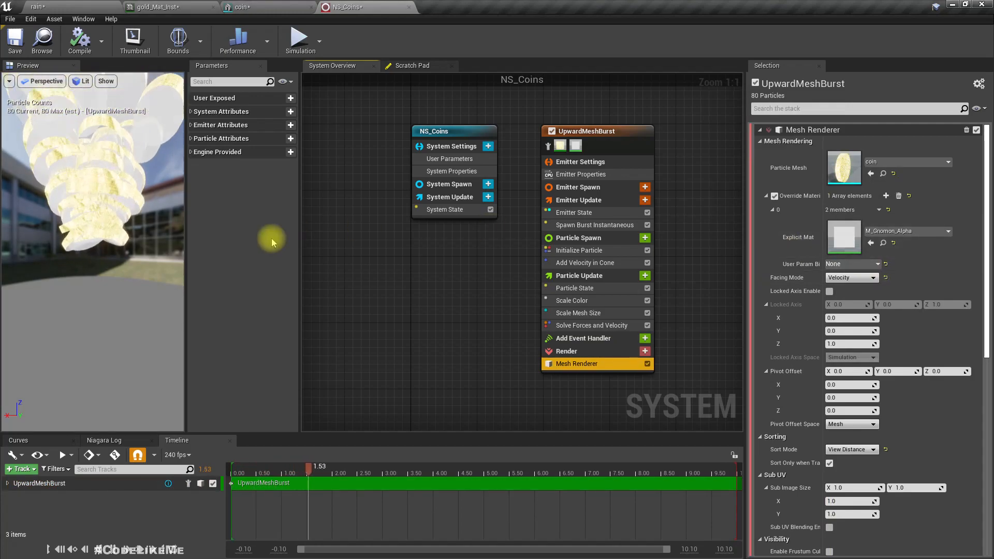
pyautogui.click(767, 197)
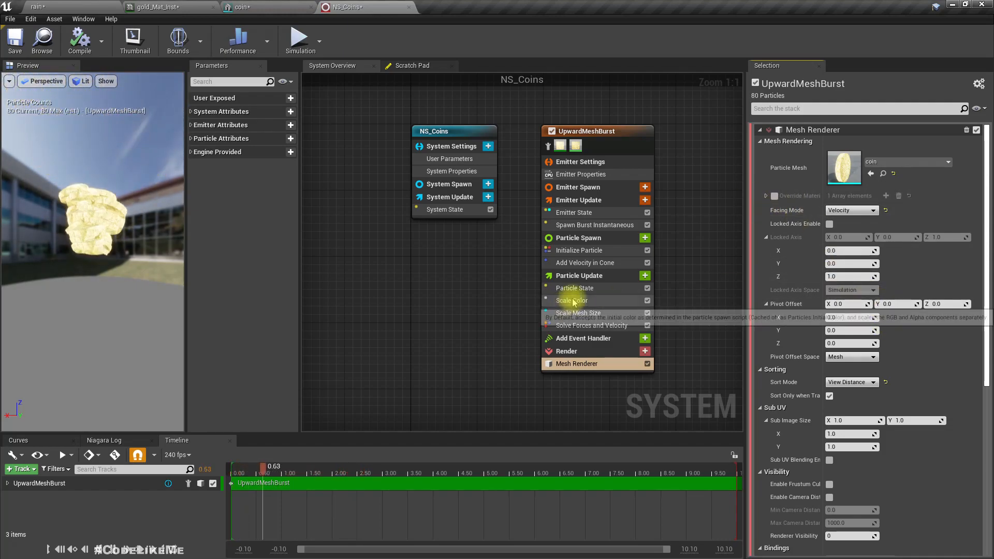
# - Set the Scale Curve of the Scale Mesh Size module to 0.4 and return to the rain level
pyautogui.click(583, 252)
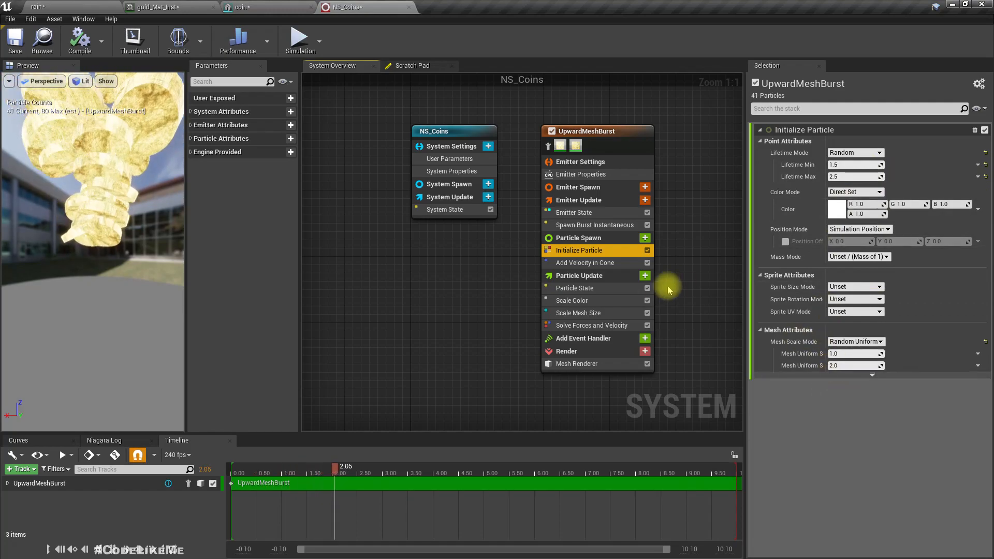
pyautogui.click(580, 313)
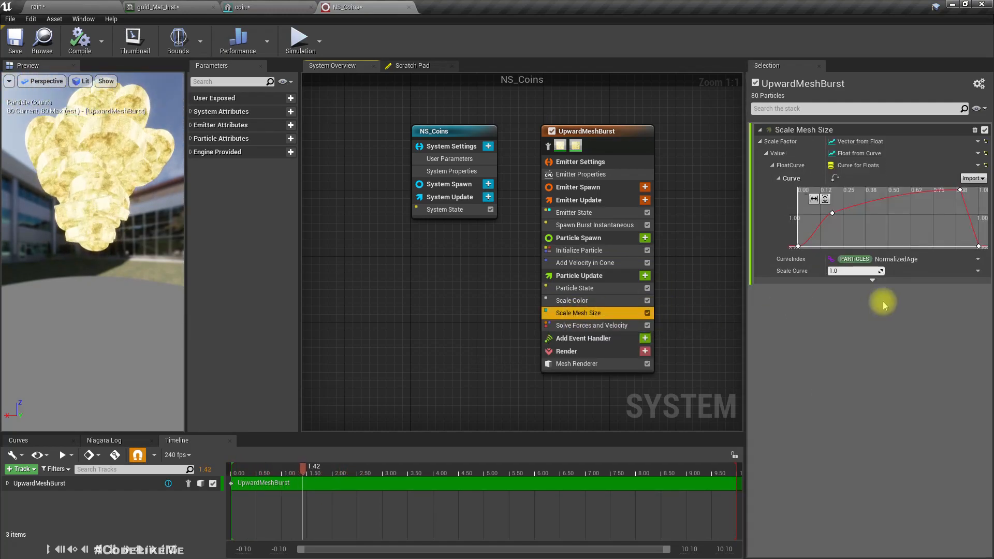
pyautogui.click(852, 270)
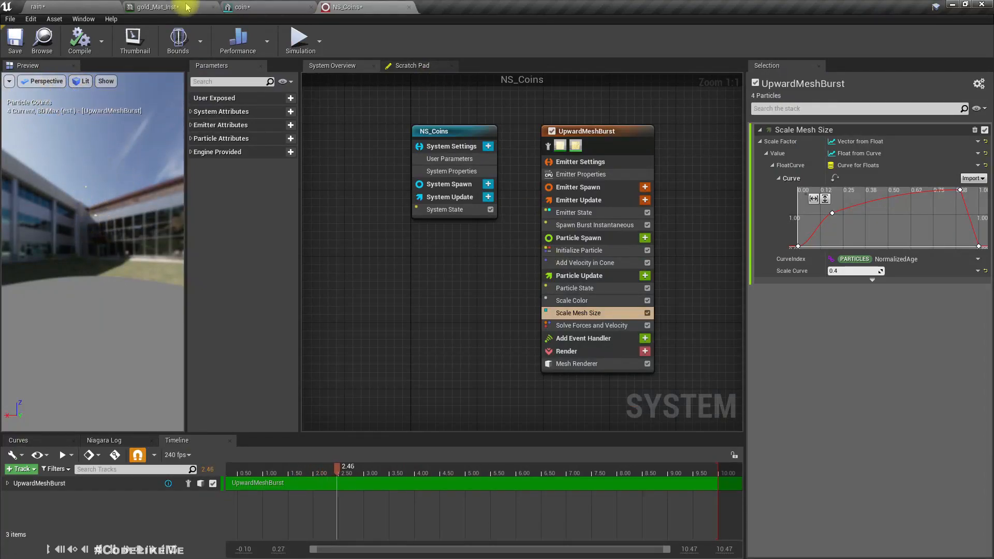
pyautogui.click(66, 6)
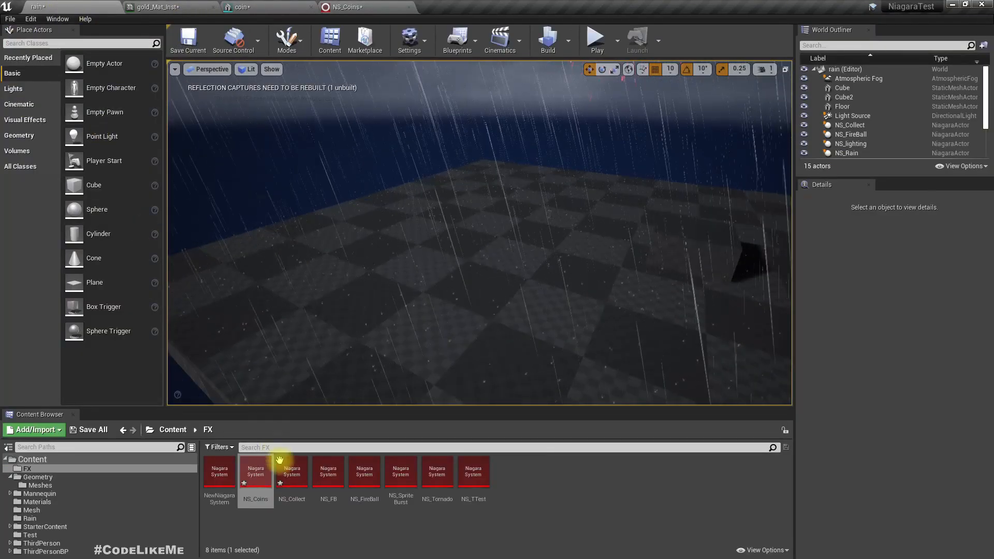
# - Place the NS_Coins system on the floor of the rain level
pyautogui.moveTo(254, 471); pyautogui.dragTo(406, 324)
pyautogui.moveTo(457, 312); pyautogui.dragTo(372, 274, button='right')
pyautogui.moveTo(549, 308); pyautogui.dragTo(621, 331, button='right')
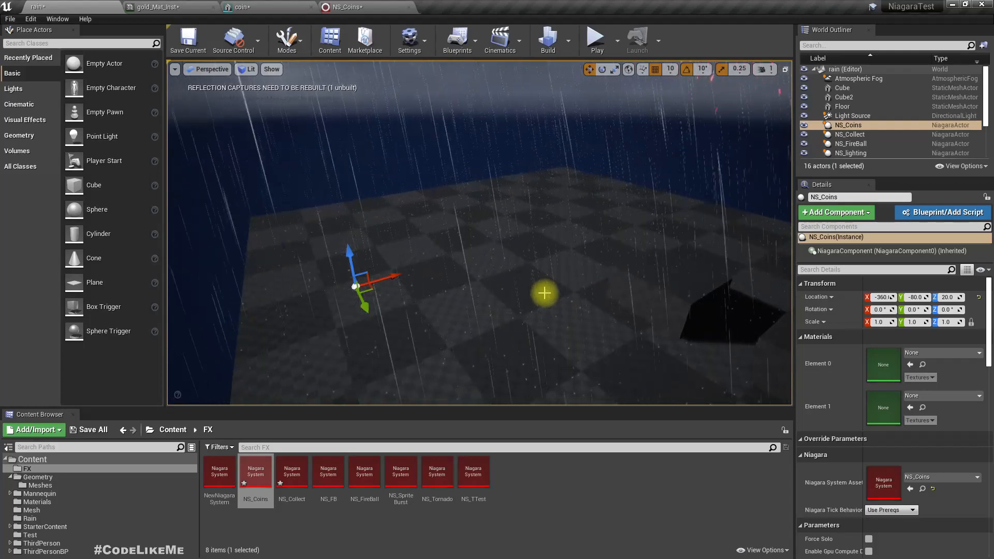
# - Return to the NS_Coins system, set the Mesh Renderer's Facing Mode to Default and check the burst in the preview
pyautogui.click(349, 8)
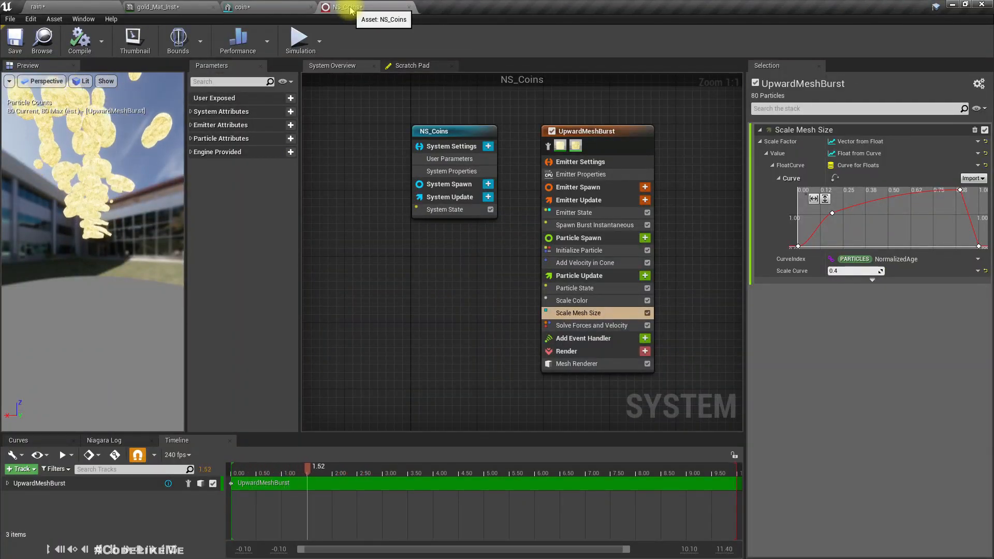
pyautogui.click(583, 363)
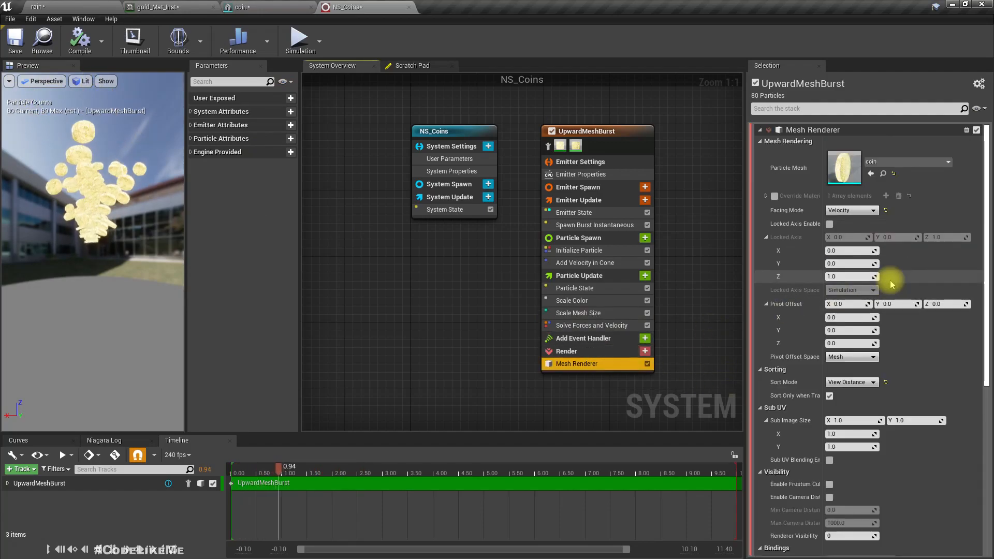
pyautogui.click(850, 211)
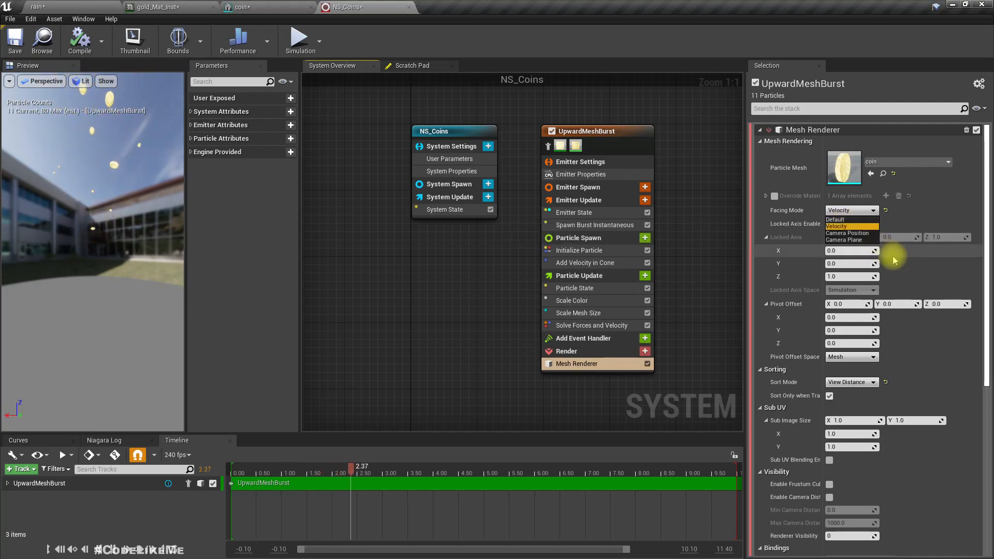
pyautogui.click(840, 220)
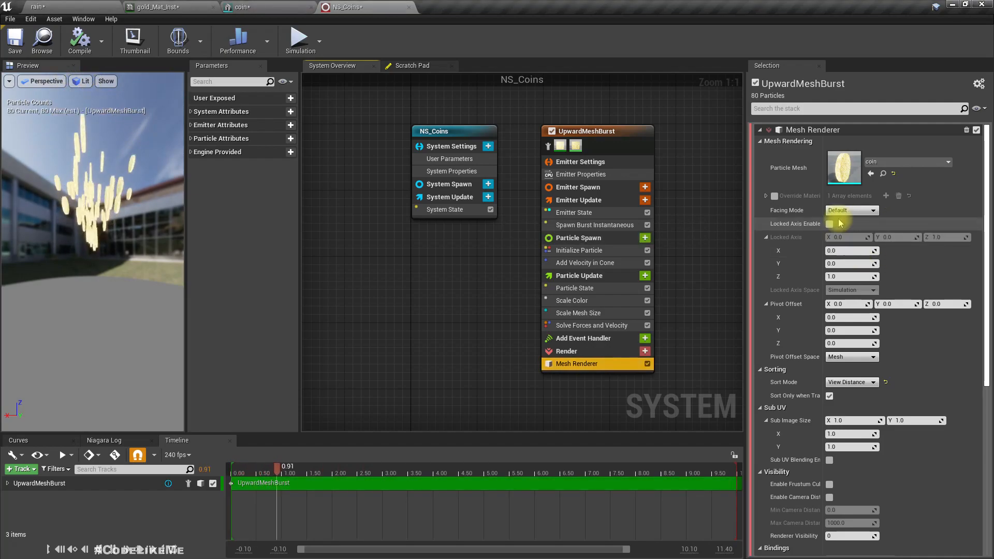
pyautogui.moveTo(159, 176); pyautogui.dragTo(52, 189)
pyautogui.moveTo(129, 184); pyautogui.dragTo(77, 184)
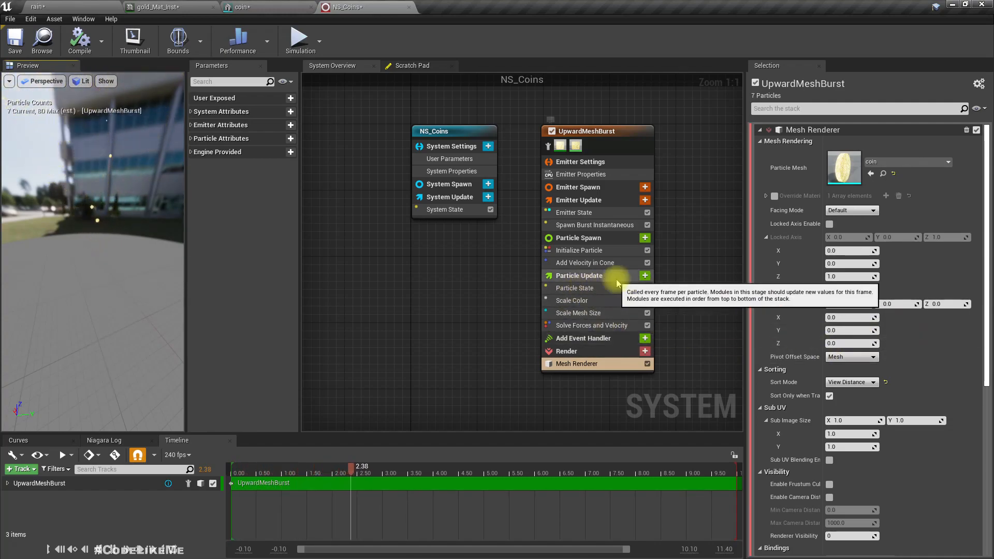
# - Add an Update Mesh Orientation module to the emitter's Particle Update stage
pyautogui.click(646, 276)
pyautogui.write('orien')
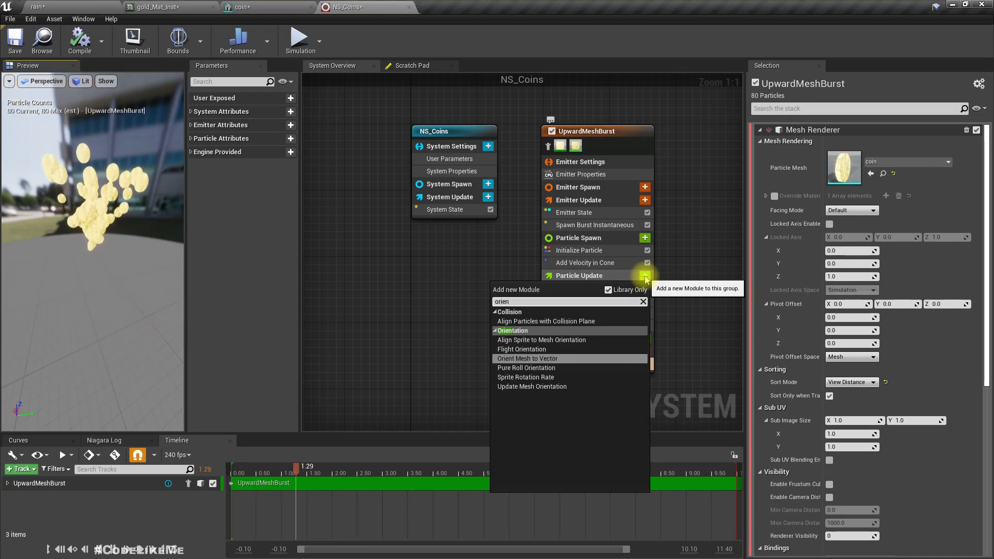
pyautogui.press('Down')
pyautogui.press('Down')
pyautogui.press('Down')
pyautogui.press('Return')
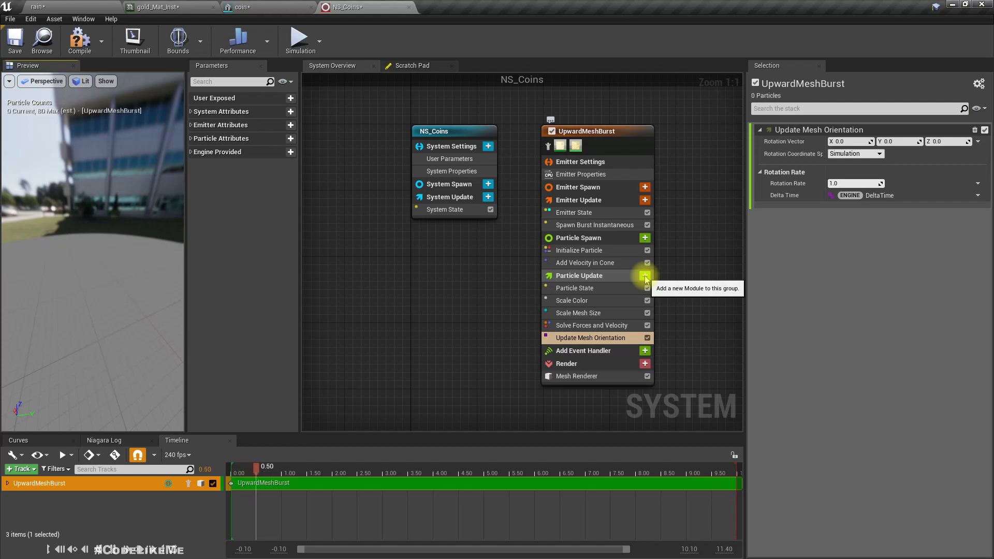
# - Replace the Rotation Vector of Update Mesh Orientation with a Make Vector dynamic input
pyautogui.click(978, 142)
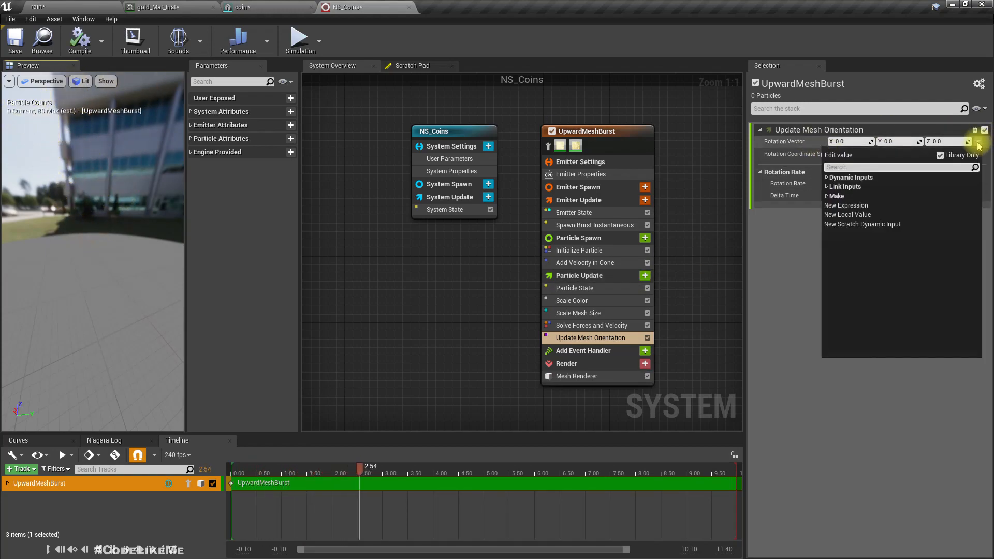
pyautogui.click(830, 196)
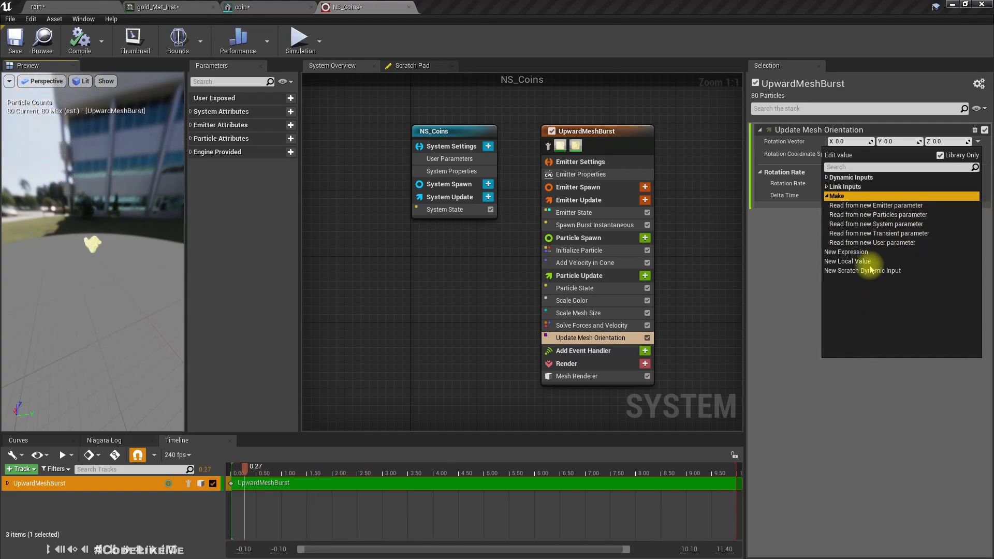
pyautogui.write('make')
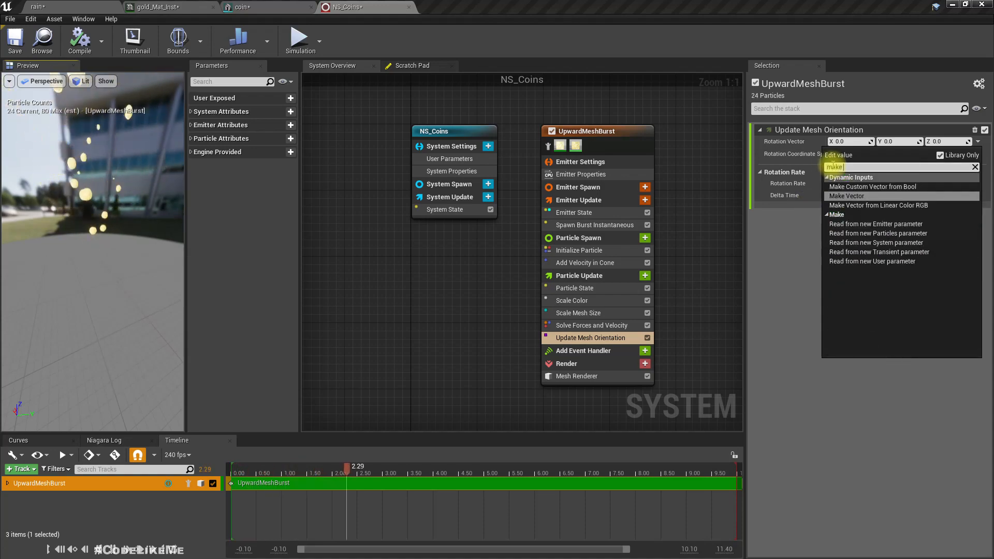
pyautogui.press('Return')
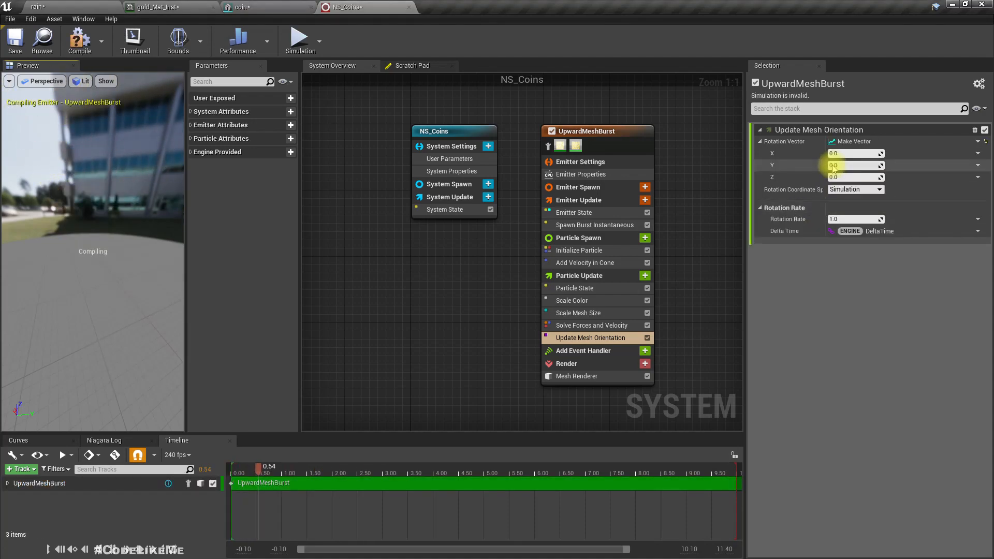
# - Link the rotation vector's Z component to the Particles Lifetime parameter and check the coins' spin in the preview
pyautogui.click(978, 177)
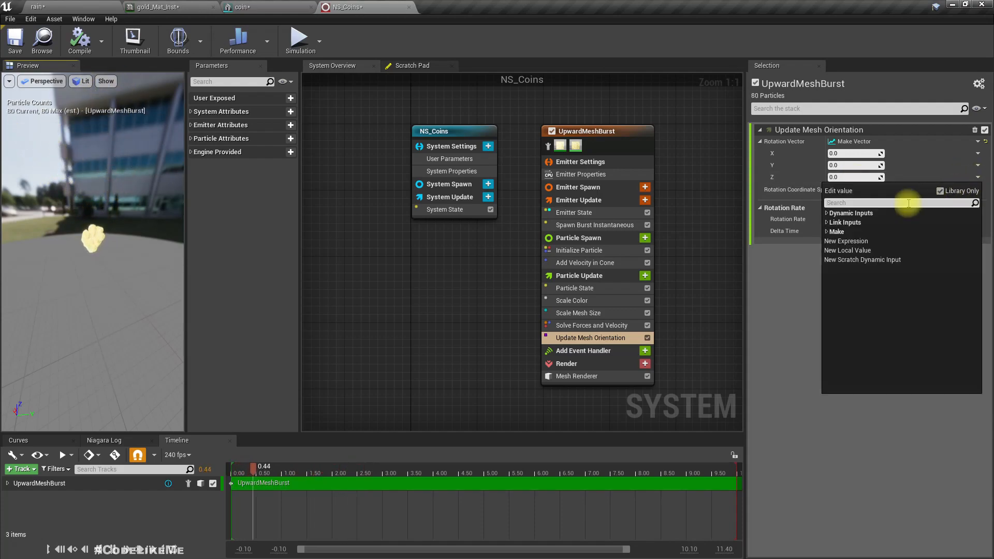
pyautogui.click(827, 232)
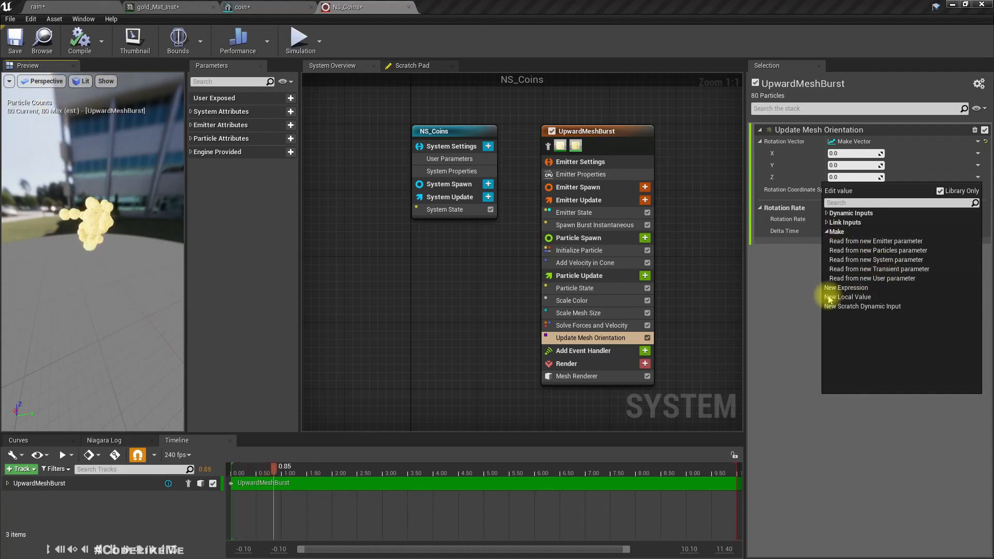
pyautogui.click(828, 223)
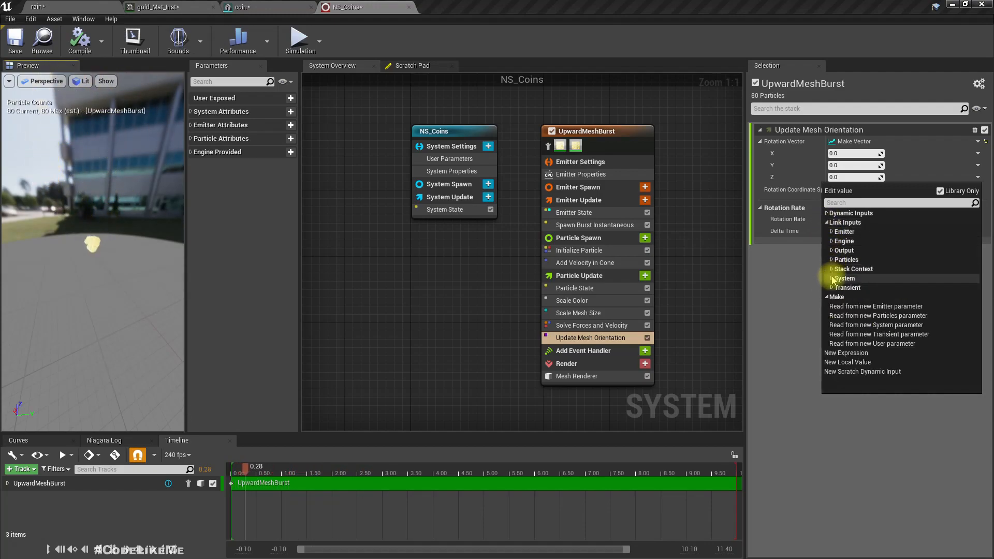
pyautogui.click(832, 260)
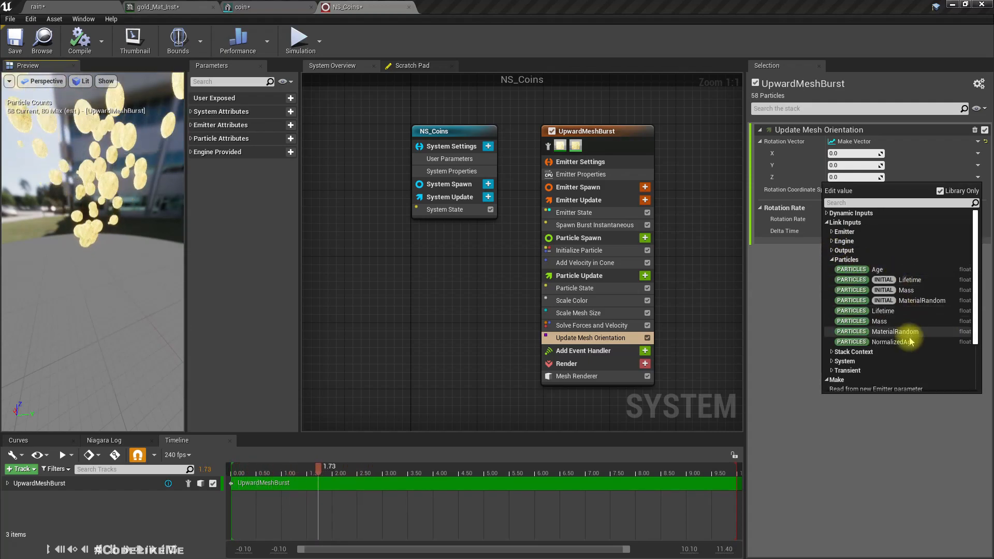
pyautogui.click(884, 311)
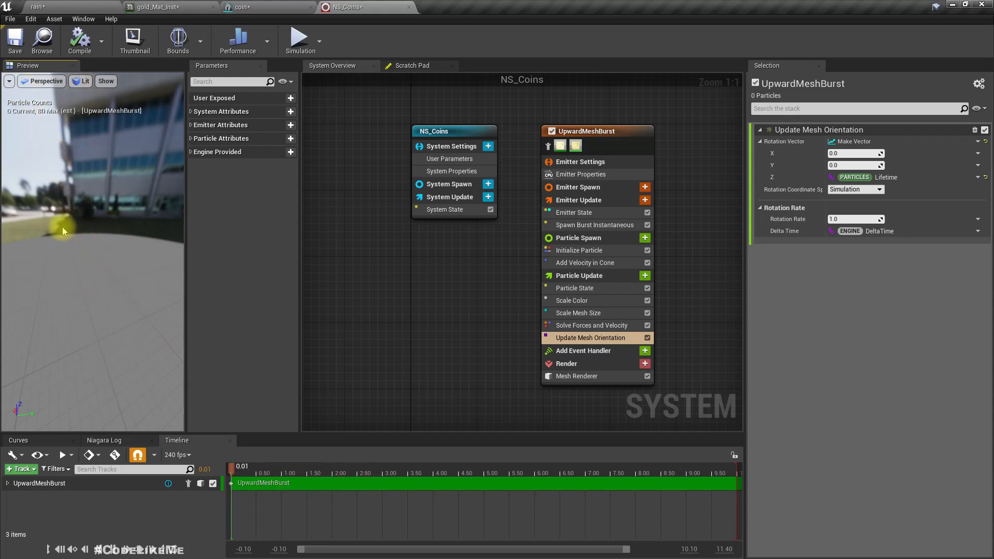
pyautogui.moveTo(62, 227); pyautogui.dragTo(118, 253)
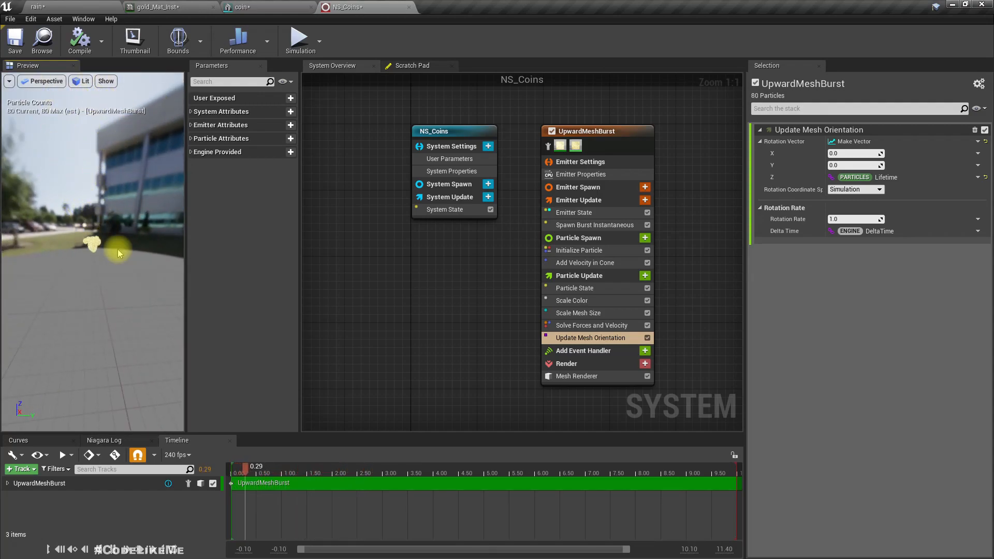
# - Drive the Rotation Rate of Update Mesh Orientation with a Random Range Float
pyautogui.click(978, 231)
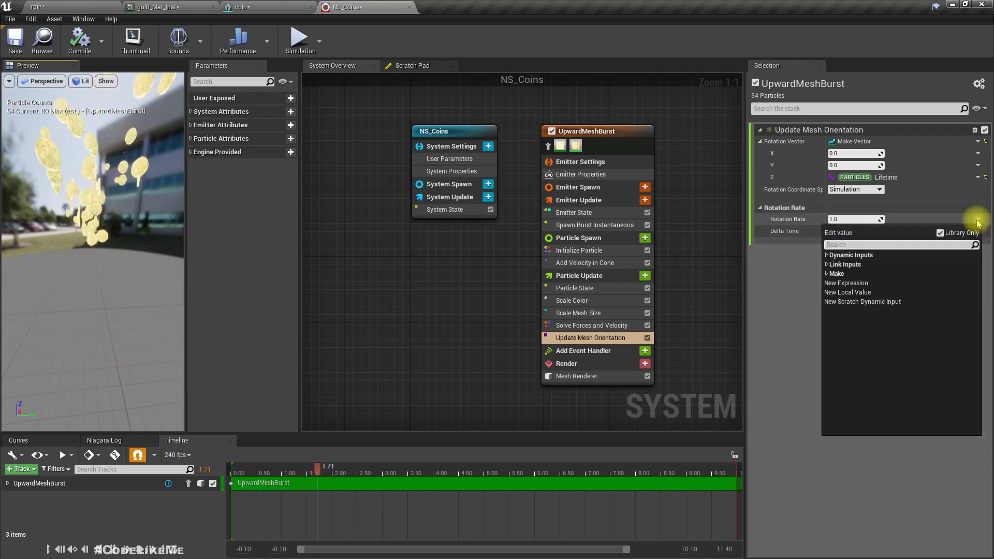
pyautogui.write('rando')
pyautogui.click(823, 264)
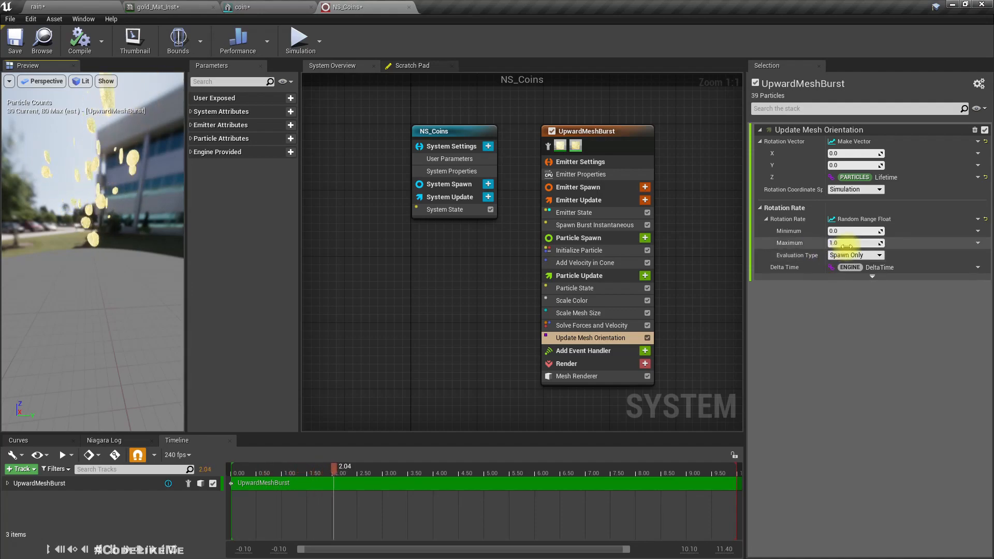
# - Try Rotation Rate maximums of 5 and 2, with a minimum of 0.6
pyautogui.click(851, 242)
pyautogui.write('5')
pyautogui.press('Return')
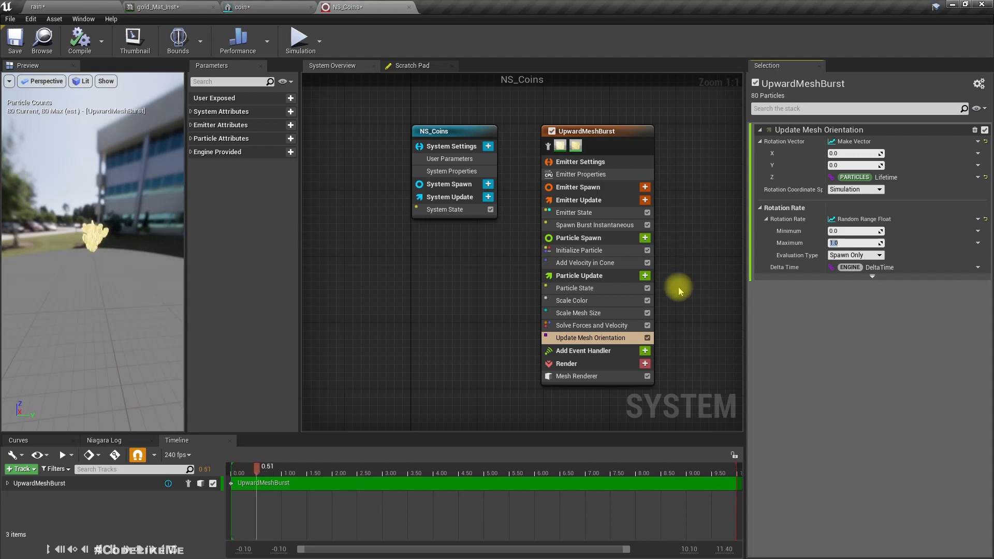
pyautogui.write('2')
pyautogui.press('Return')
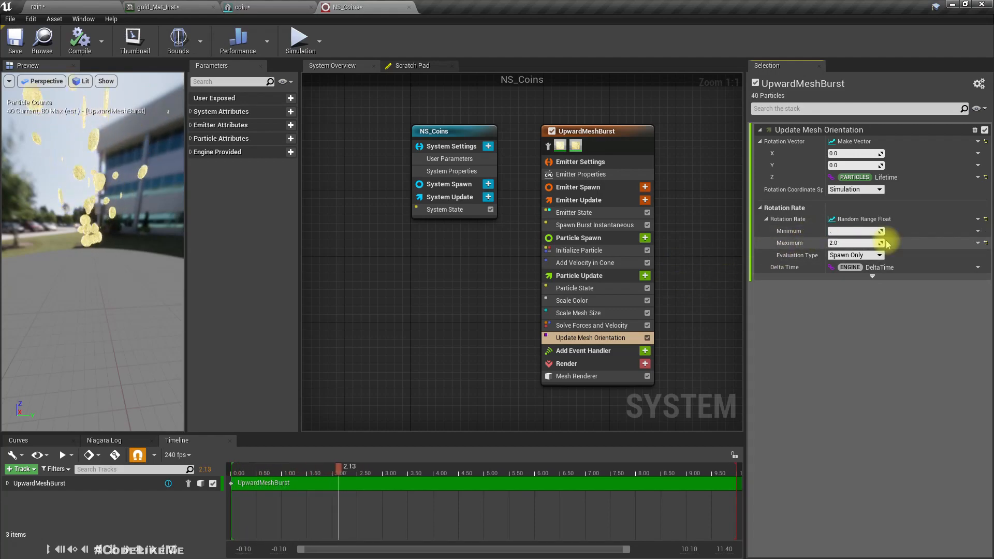
pyautogui.write('0.6')
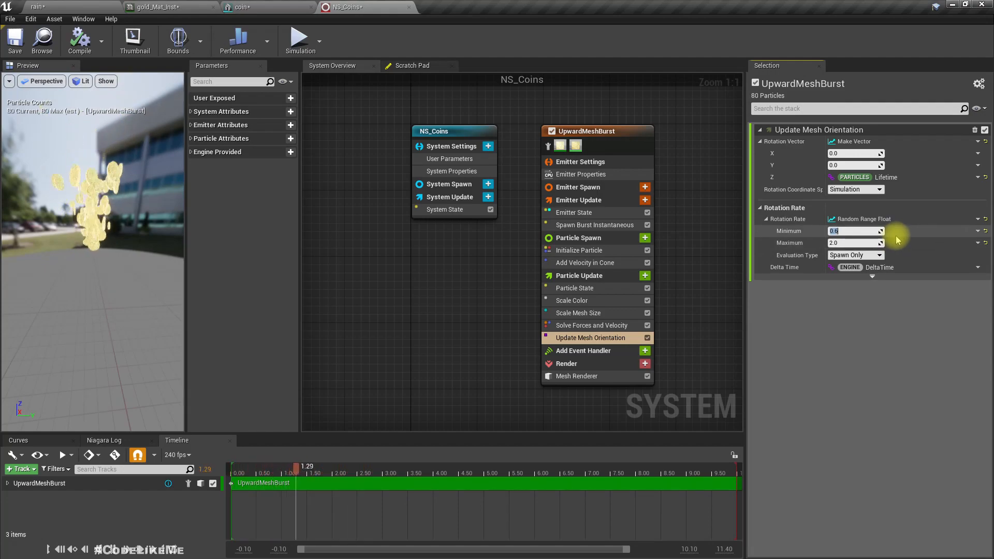
pyautogui.press('Tab')
# - Restore the Rotation Rate range to a minimum of 0.0 and a maximum of 1.0, and check the preview
pyautogui.click(859, 231)
pyautogui.write('0')
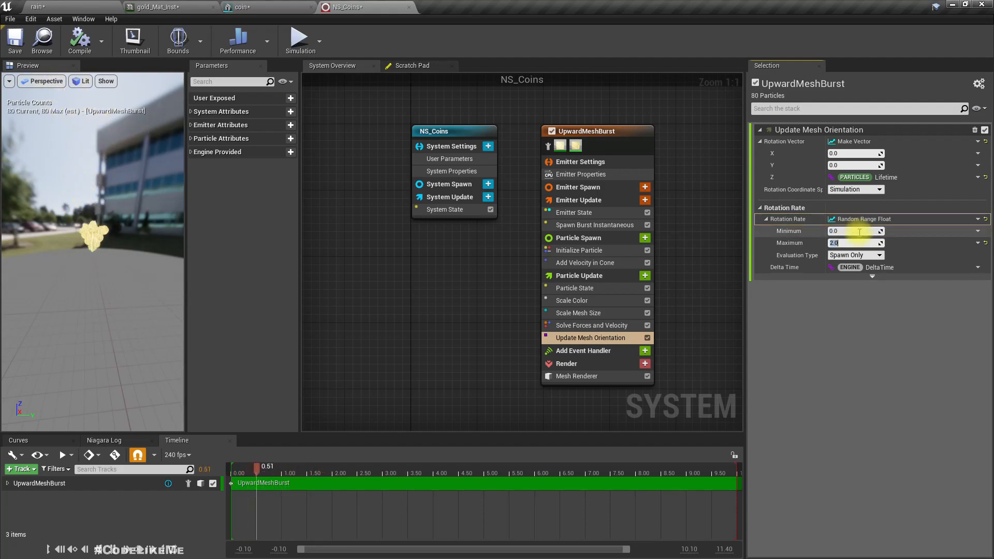
pyautogui.press('Return')
pyautogui.moveTo(122, 225)
pyautogui.mouseDown()
pyautogui.moveTo(52, 225)
pyautogui.moveTo(107, 237)
pyautogui.mouseUp()
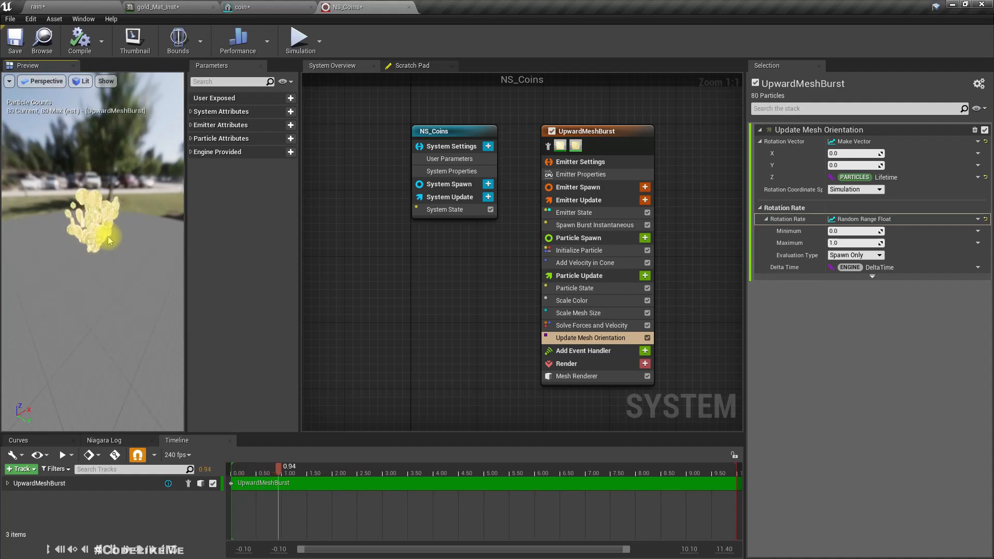
pyautogui.moveTo(107, 236); pyautogui.dragTo(85, 237)
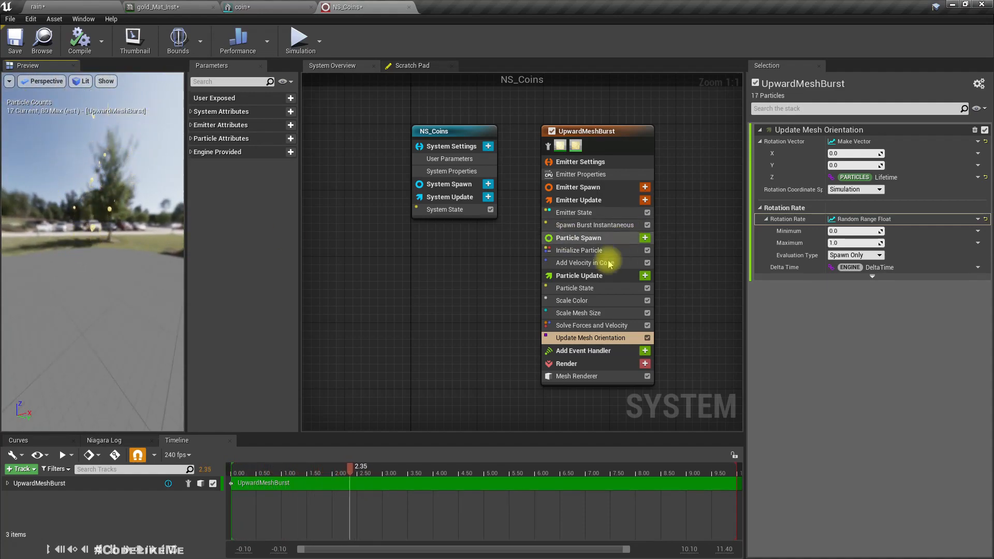
# - In Add Velocity in Cone, set the Cone Angle to 90 and the Velocity Strength range to 250 minimum and 500 maximum
pyautogui.click(588, 263)
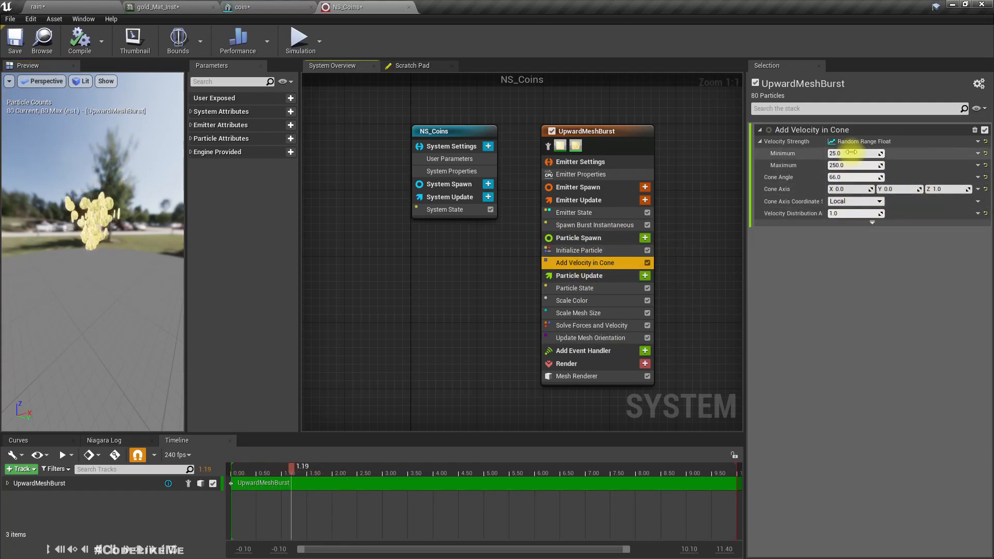
pyautogui.click(855, 177)
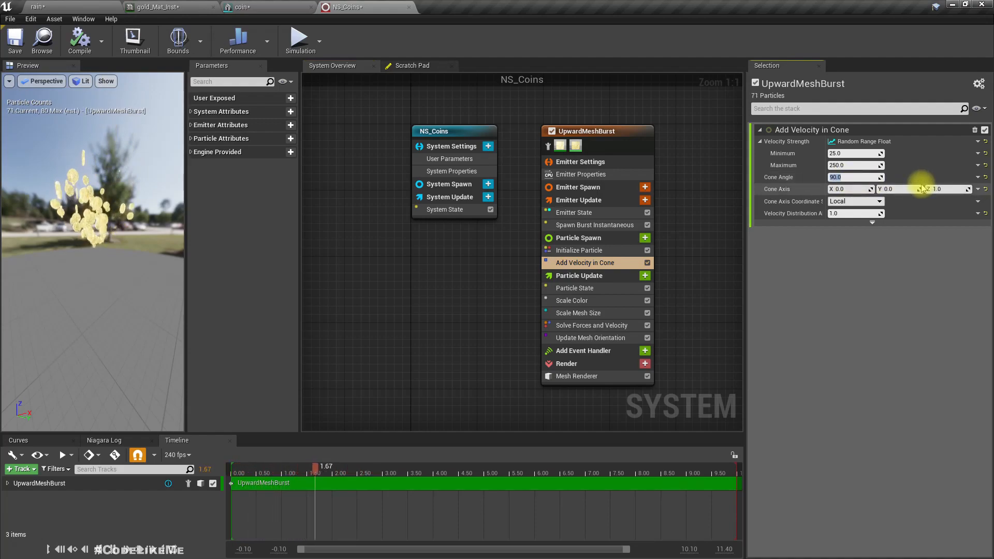
pyautogui.click(864, 154)
pyautogui.write('250')
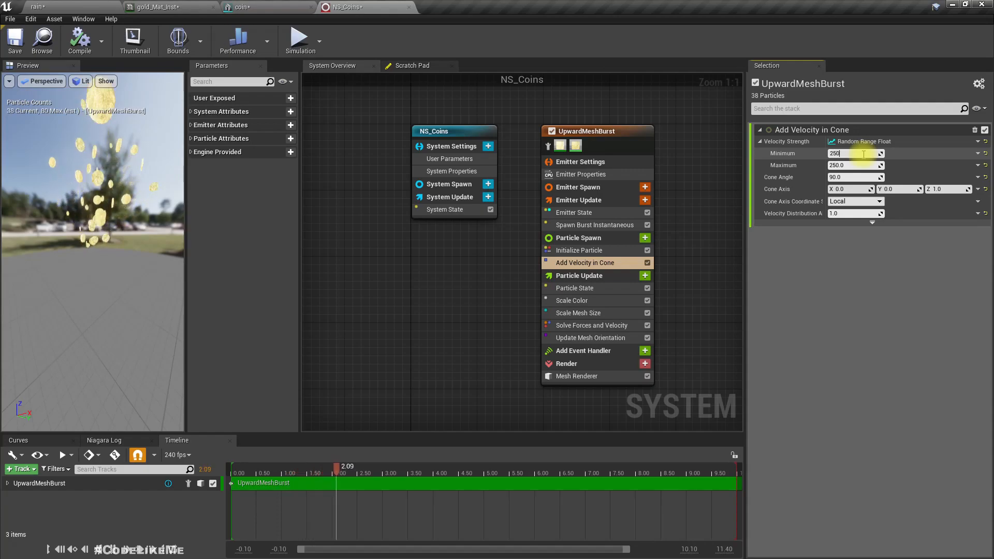
pyautogui.press('Return')
pyautogui.write('500')
pyautogui.press('Return')
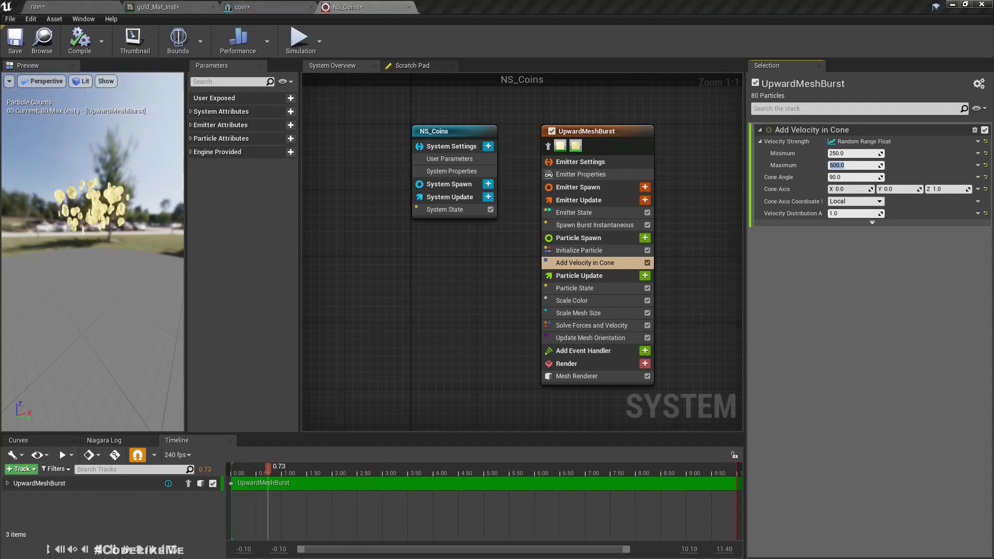
# - Add a Point Attraction Force module to Particle Update and resolve its dependency by moving it before Solve Forces and Velocity
pyautogui.click(602, 337)
pyautogui.click(644, 275)
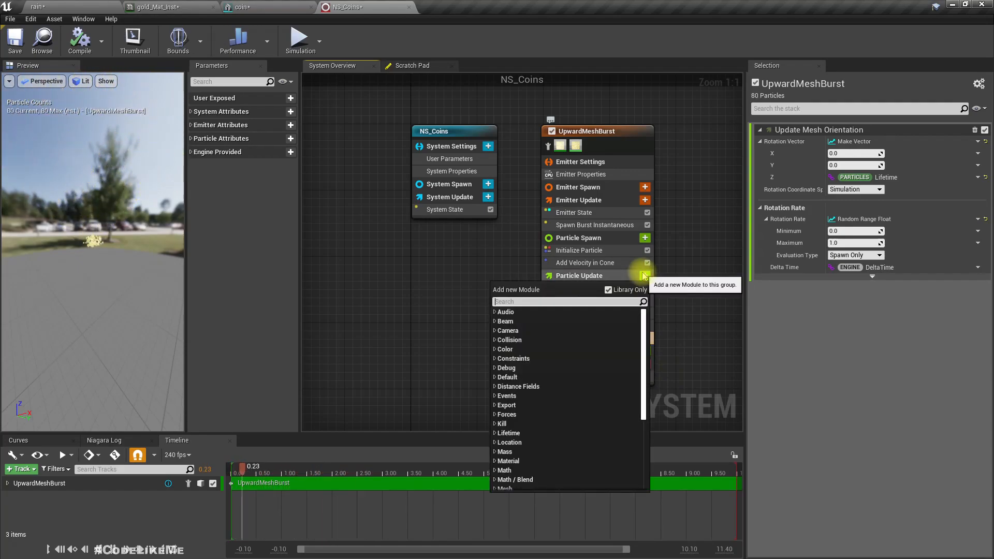
pyautogui.write('point att')
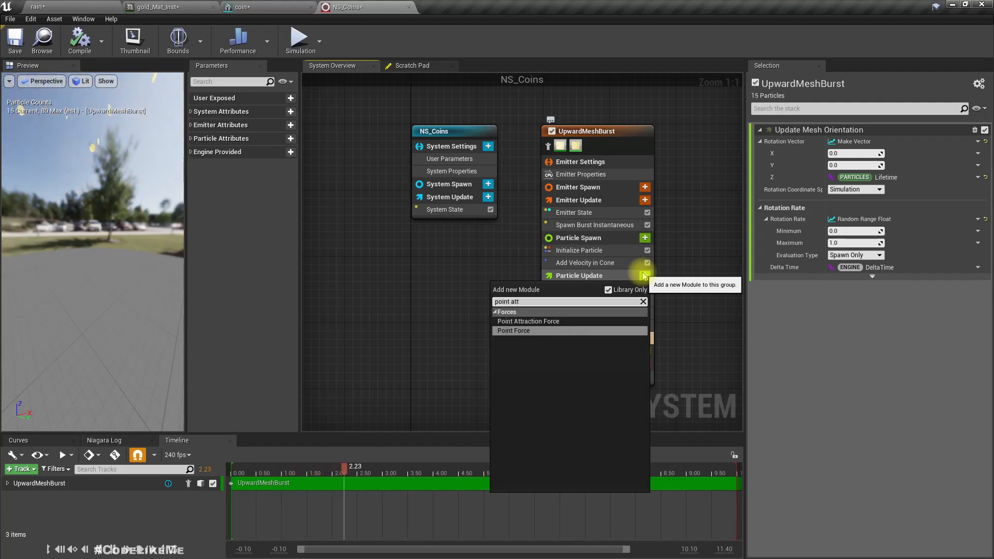
pyautogui.press('Up')
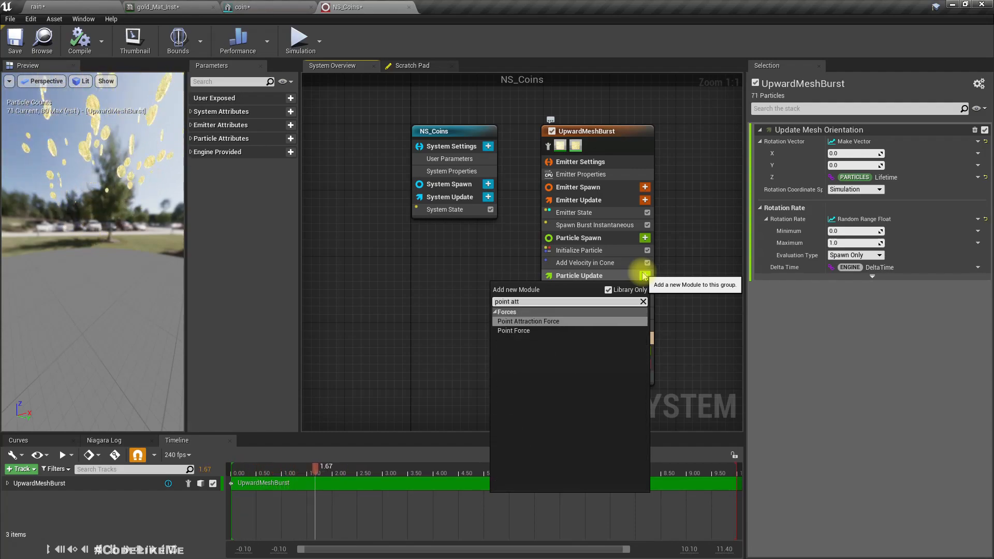
pyautogui.press('Return')
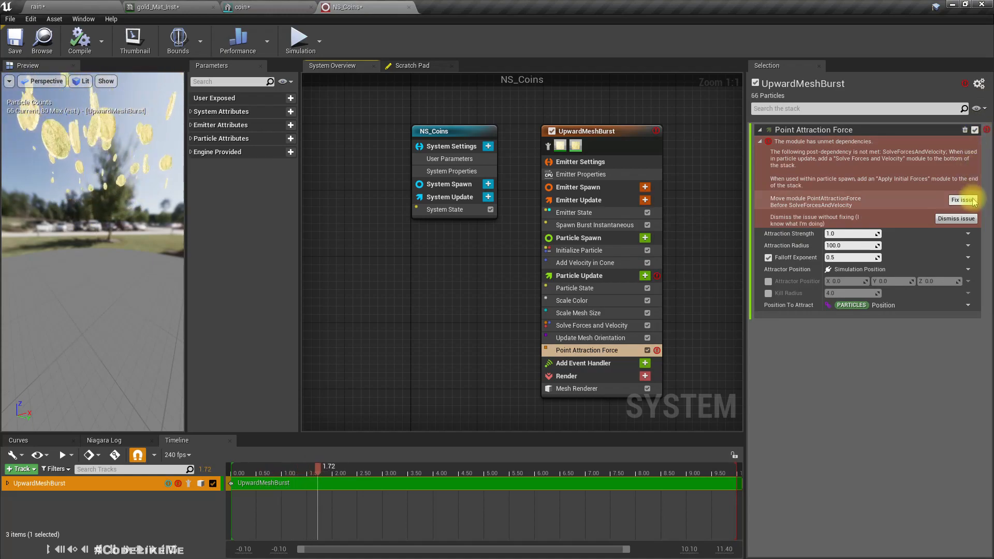
pyautogui.click(972, 200)
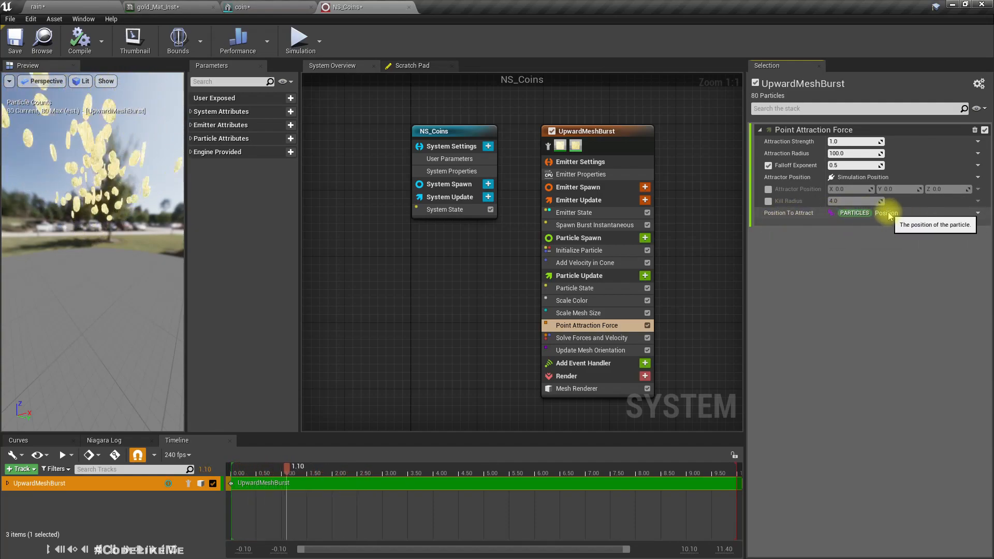
# - Try Attraction Strength values of 400 and 100 in the Point Attraction Force module
pyautogui.click(855, 141)
pyautogui.write('400')
pyautogui.press('Return')
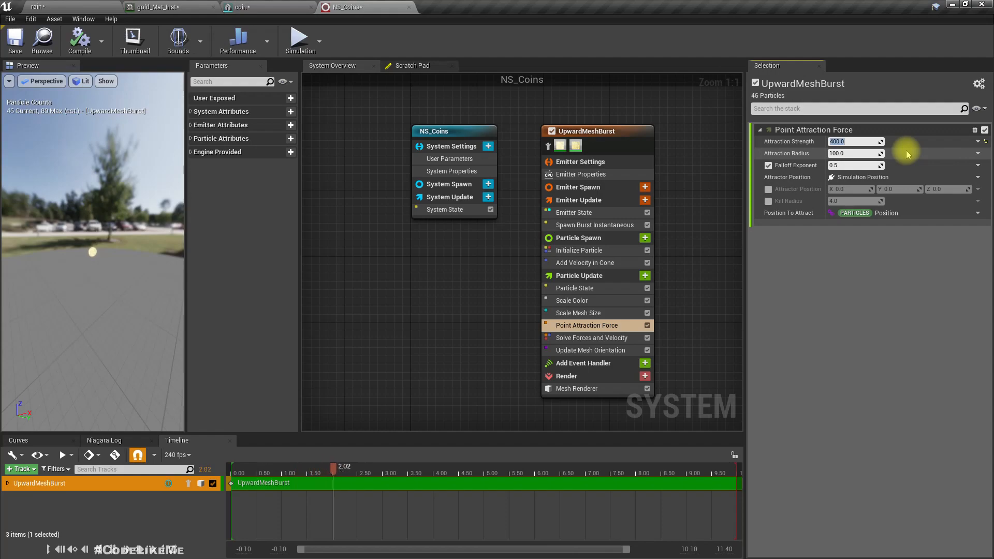
pyautogui.write('100')
pyautogui.press('Return')
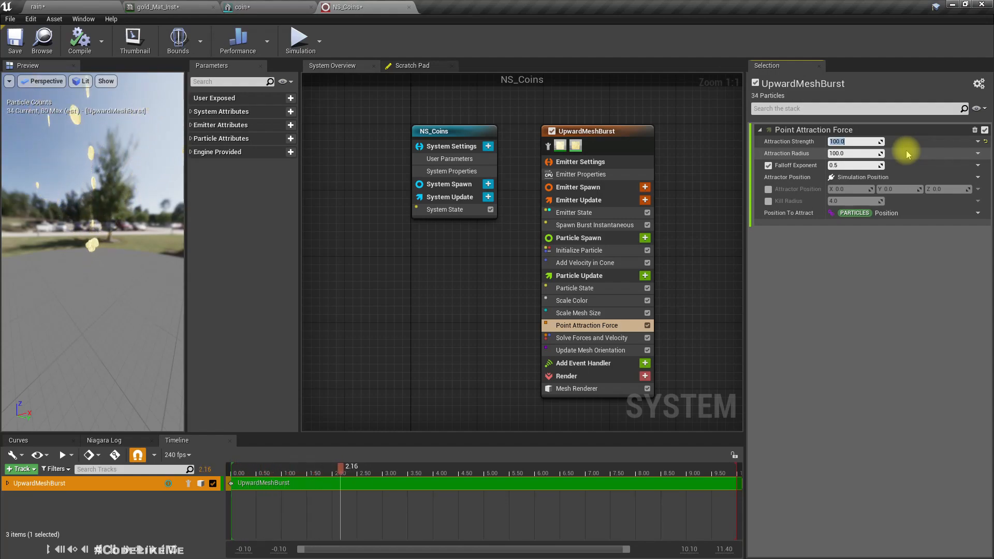
# - Set the Attraction Radius of the Point Attraction Force to 2000
pyautogui.click(863, 154)
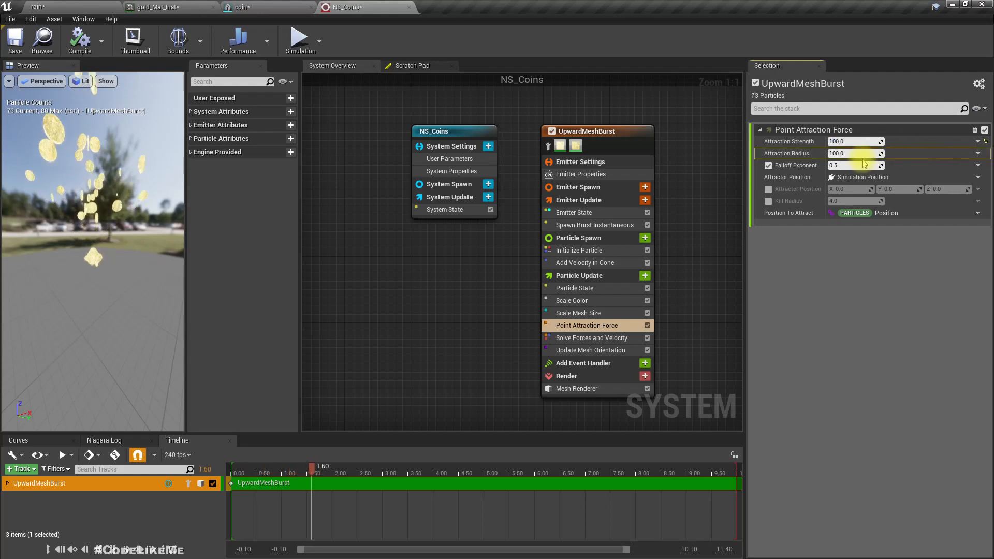
pyautogui.write('2000')
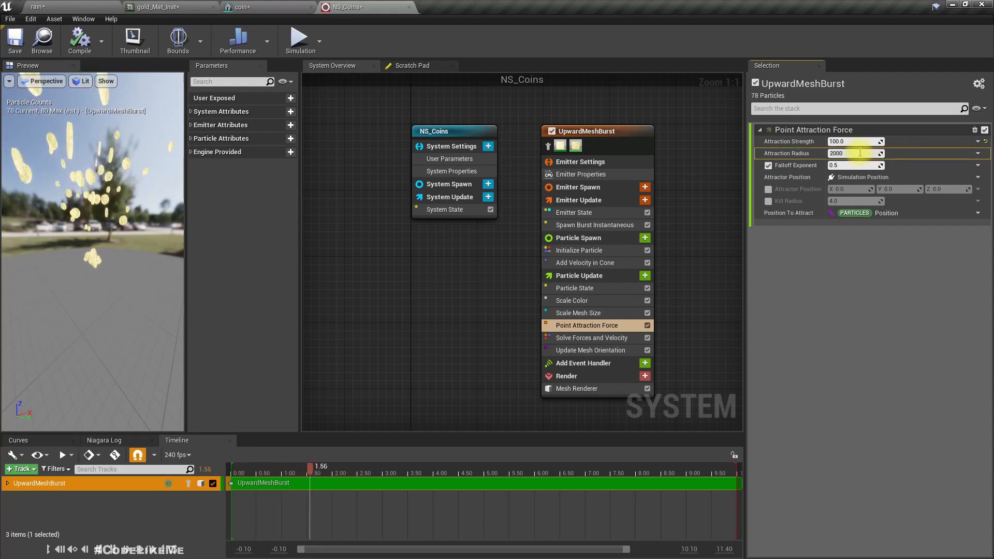
pyautogui.press('Return')
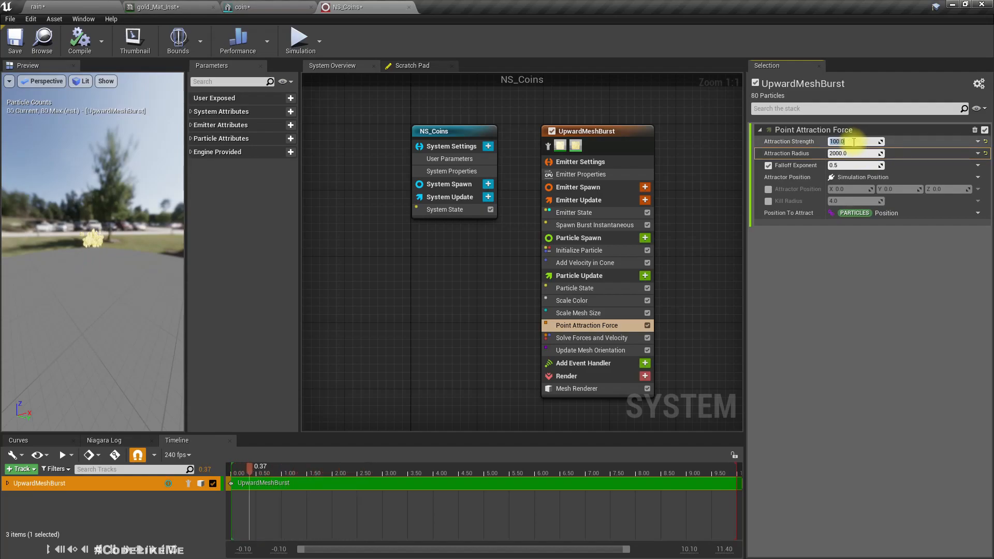
# - Drive the Attraction Strength with a Float from Curve dynamic input
pyautogui.click(977, 142)
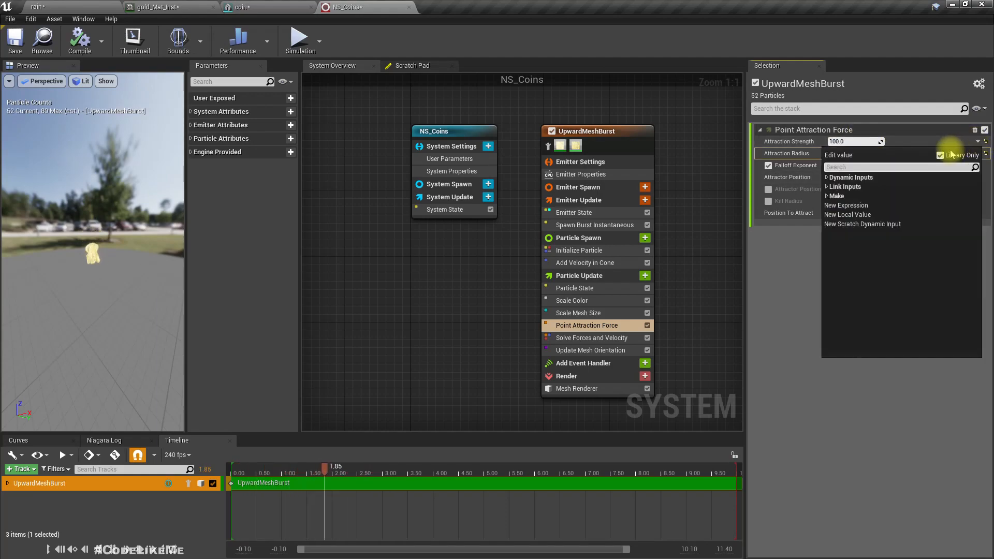
pyautogui.write('curve')
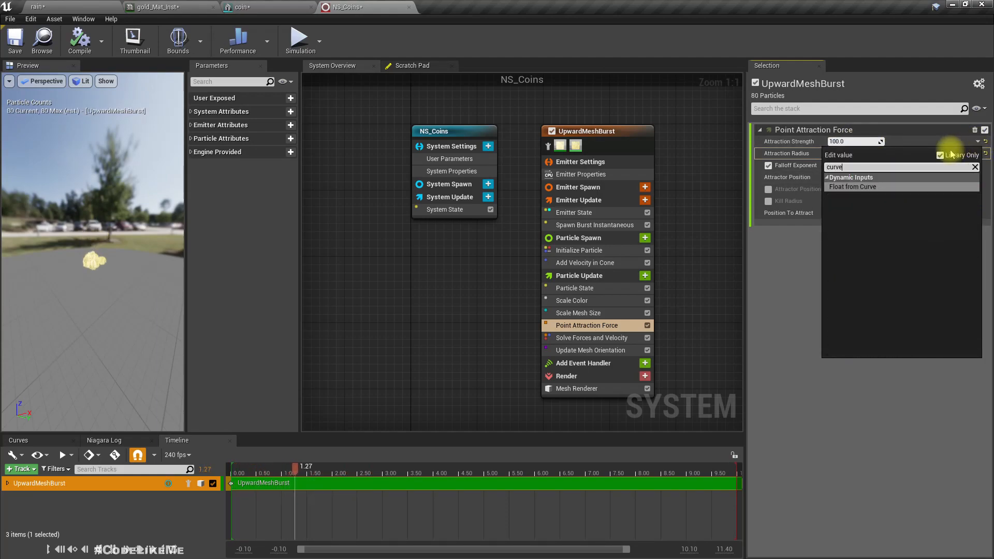
pyautogui.press('Return')
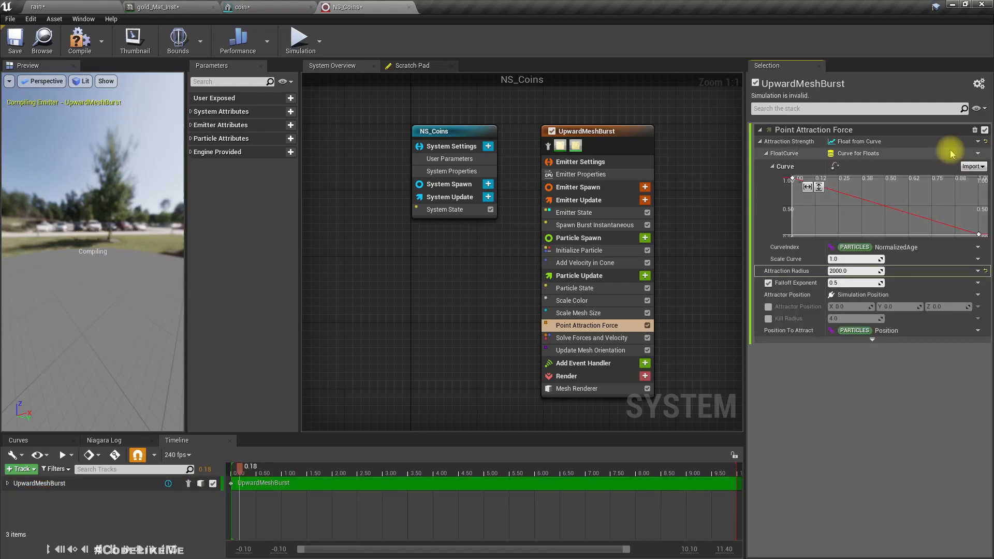
# - Set the Attraction Strength curve's first key to value 0 at time 0 and its last key to value 1 at time 1
pyautogui.click(792, 178)
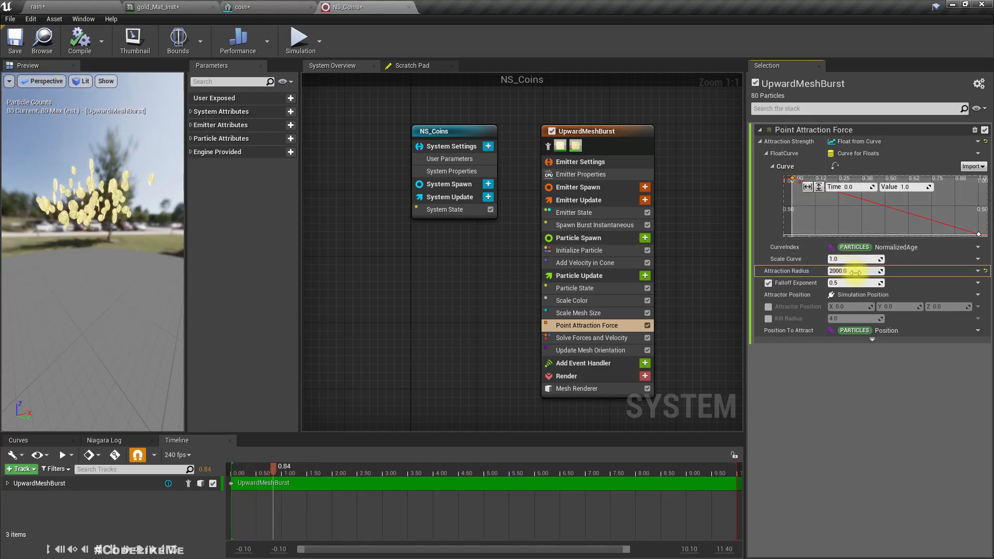
pyautogui.click(909, 187)
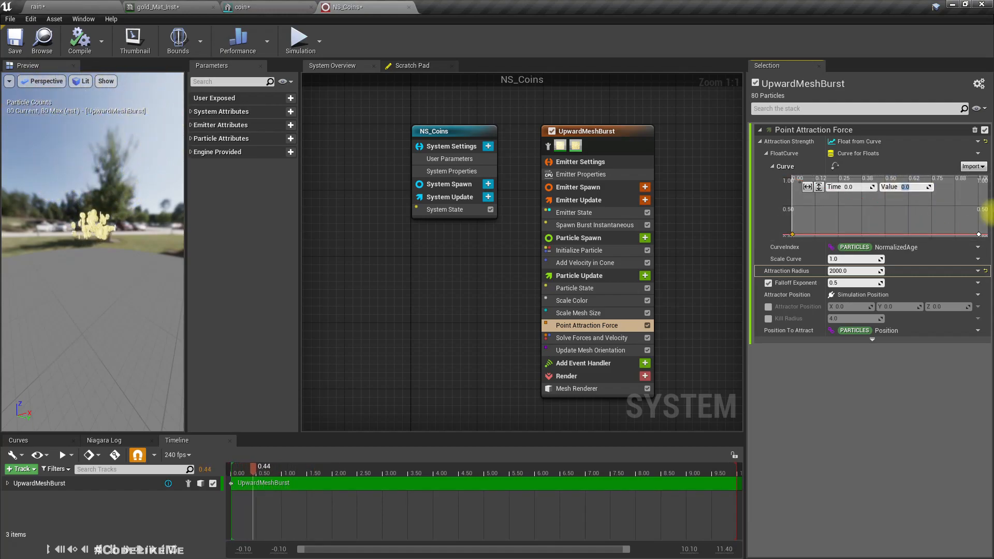
pyautogui.scroll(-2, 927, 210)
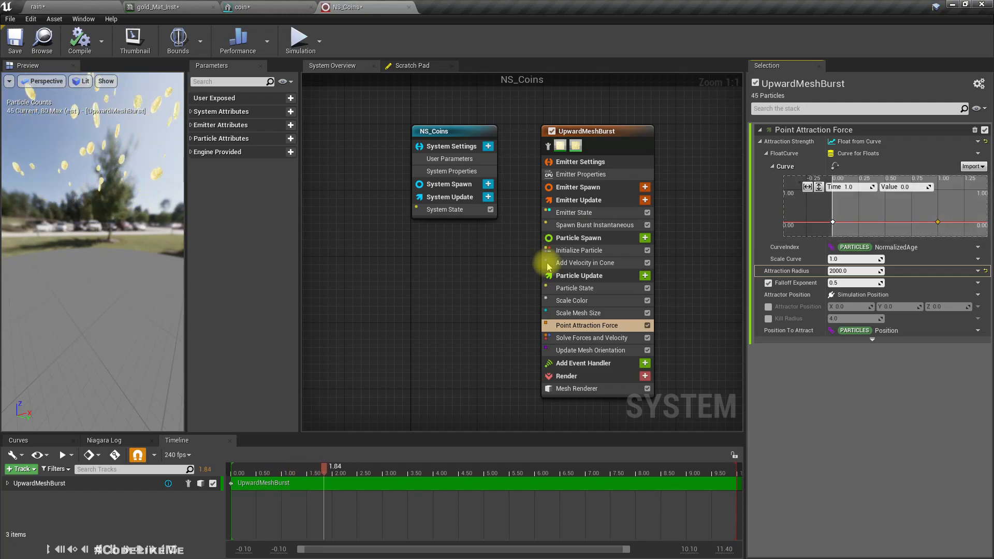
pyautogui.click(601, 250)
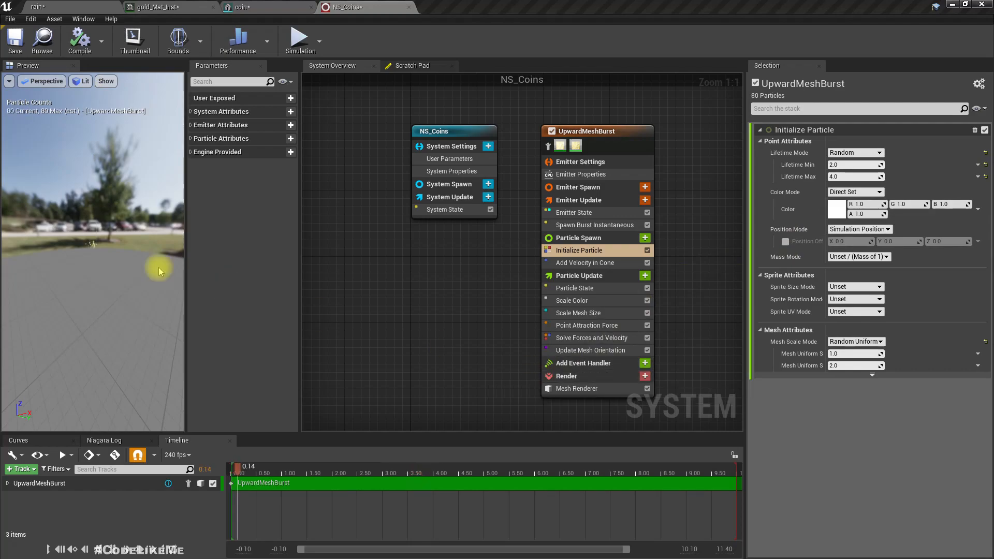
pyautogui.click(582, 326)
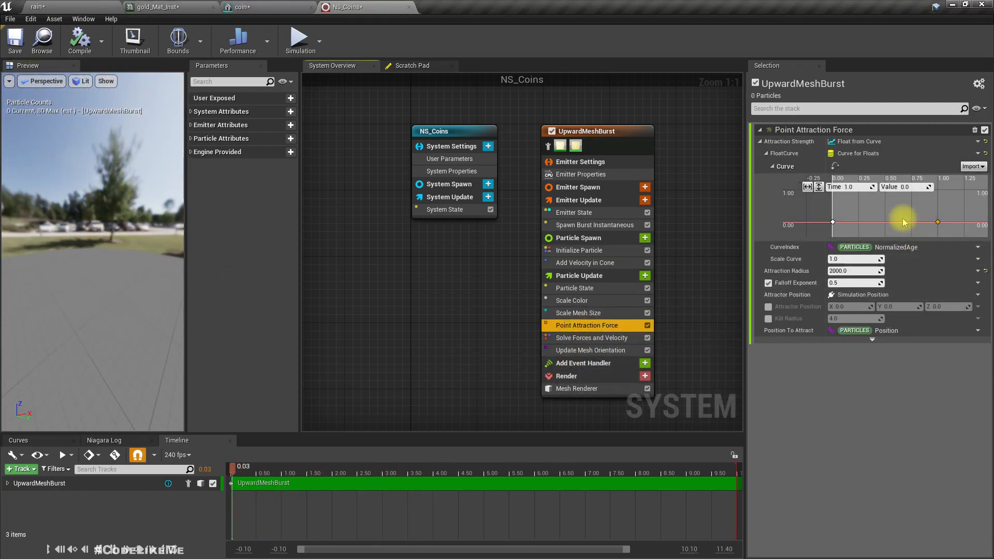
pyautogui.click(938, 223)
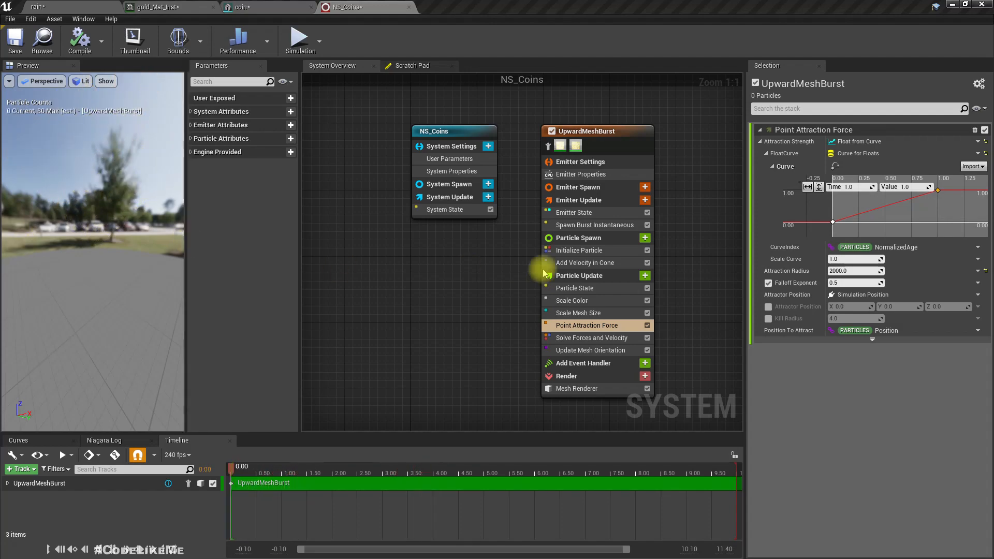
# - Check the spawn, initialization and mesh orientation modules, and set the time of the Attraction Strength curve's last key to 2
pyautogui.click(578, 227)
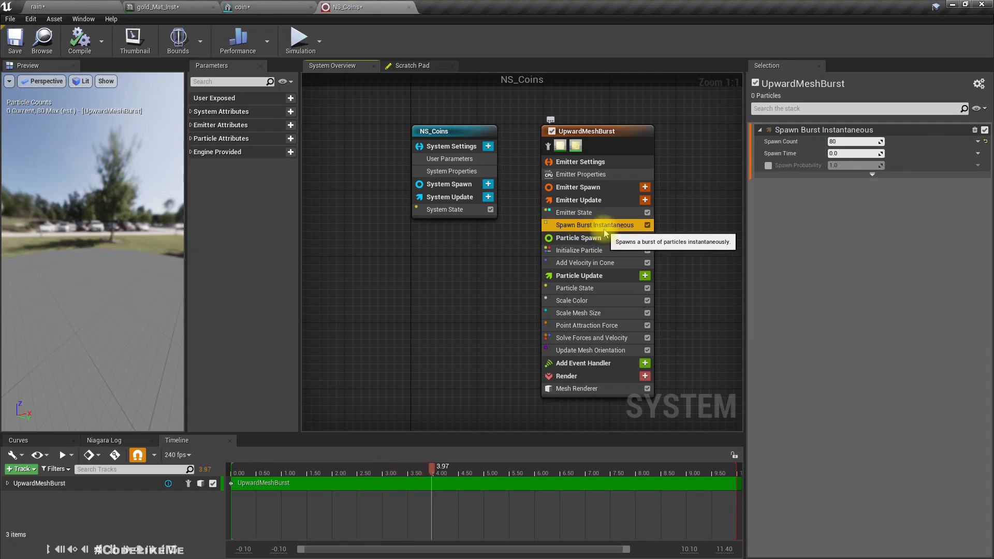
pyautogui.click(571, 254)
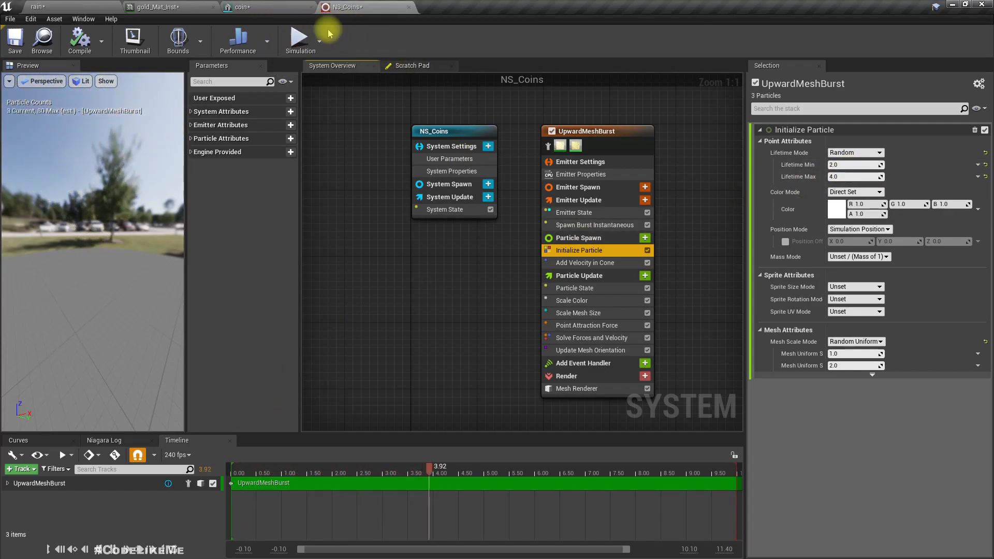
pyautogui.click(590, 350)
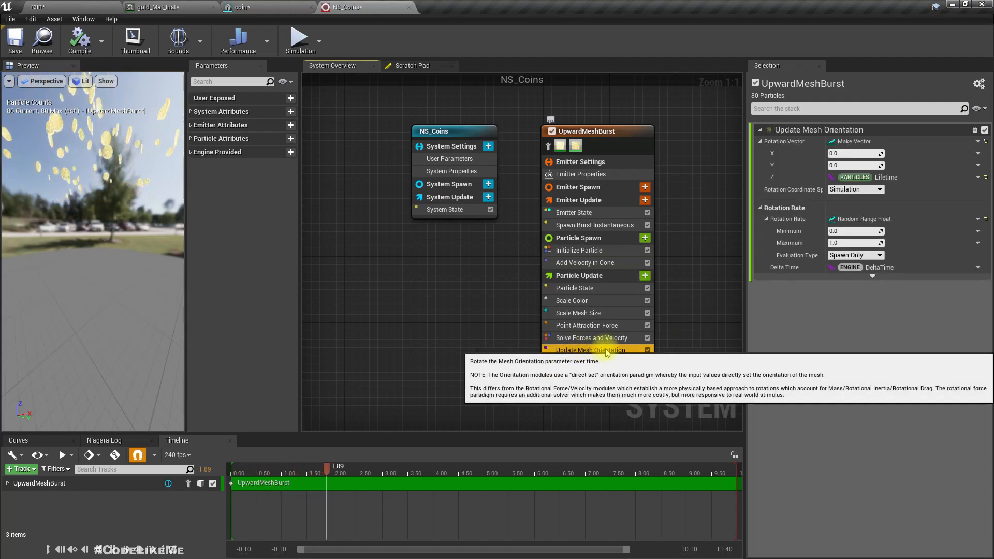
pyautogui.click(587, 325)
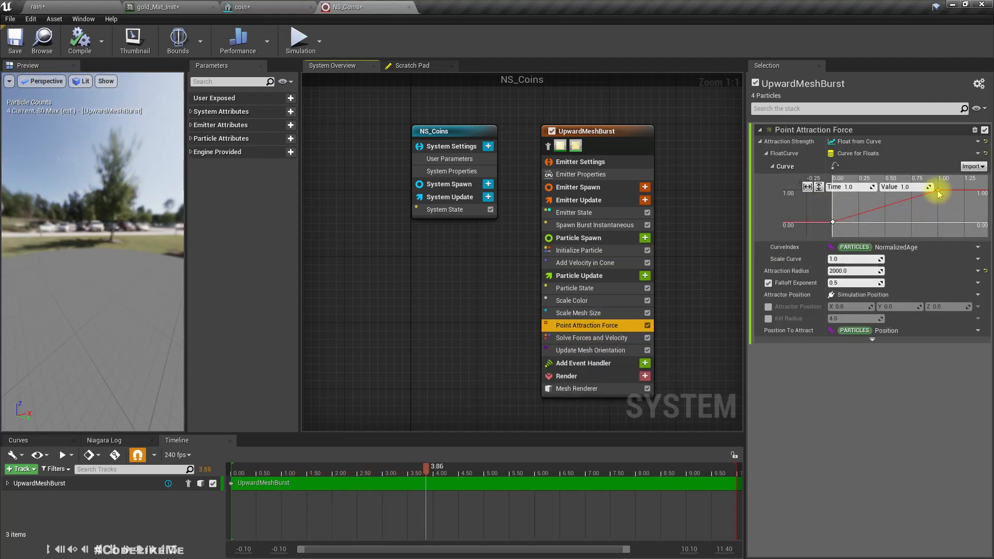
pyautogui.click(868, 187)
pyautogui.write('2')
pyautogui.press('Return')
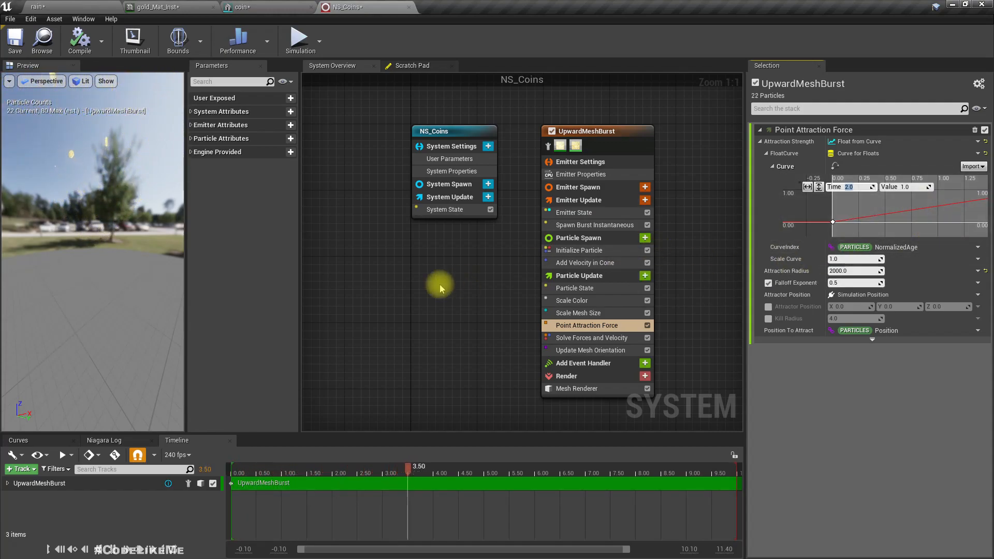
# - Set the Scale Curve of the Attraction Strength to 400
pyautogui.click(854, 260)
pyautogui.write('4')
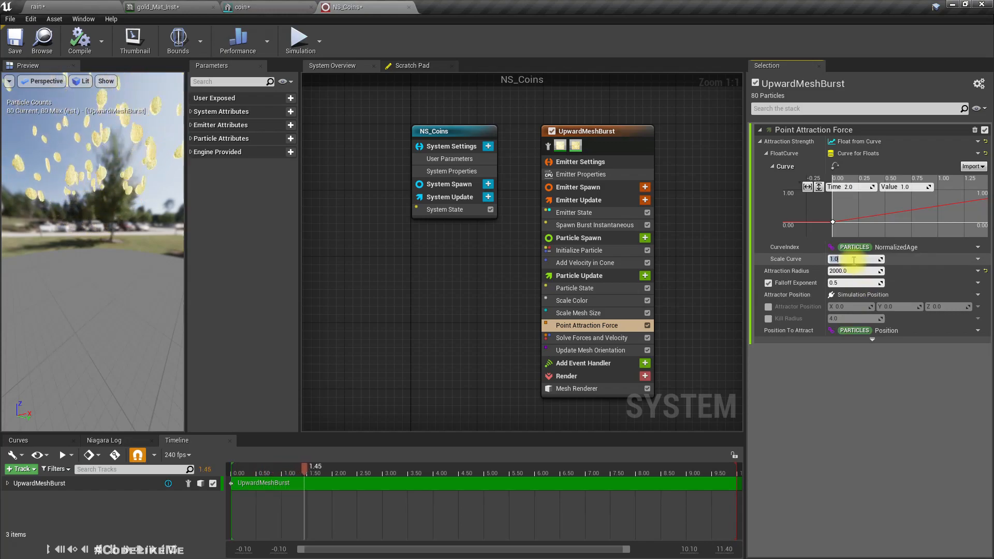
pyautogui.write('00')
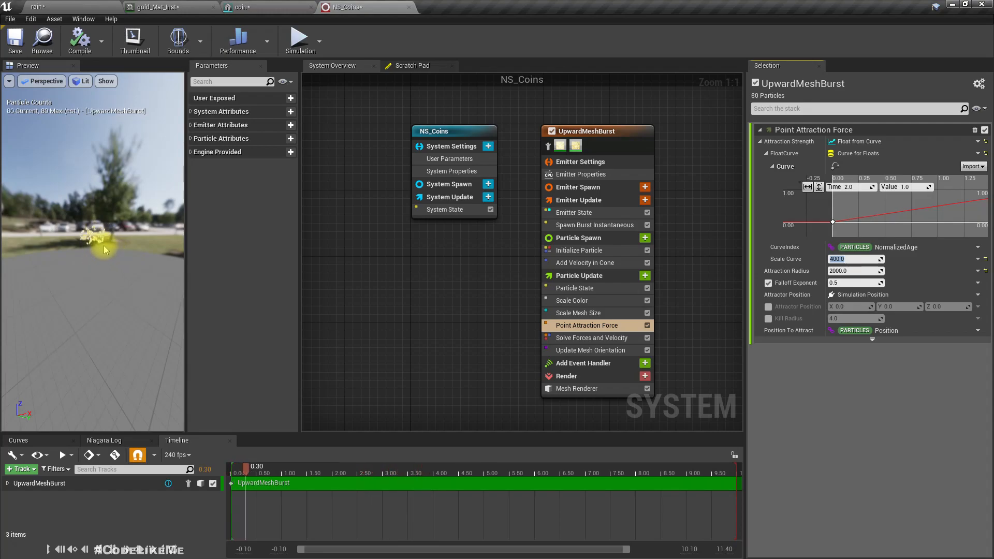
# - Add a middle key to the Attraction Strength curve at about time 1.13 and value 0.42, with cubic interpolation
pyautogui.moveTo(685, 250); pyautogui.dragTo(638, 269, button='right')
pyautogui.moveTo(938, 223); pyautogui.dragTo(903, 222, button='right')
pyautogui.scroll(-4, 923, 222)
pyautogui.scroll(-2, 925, 222)
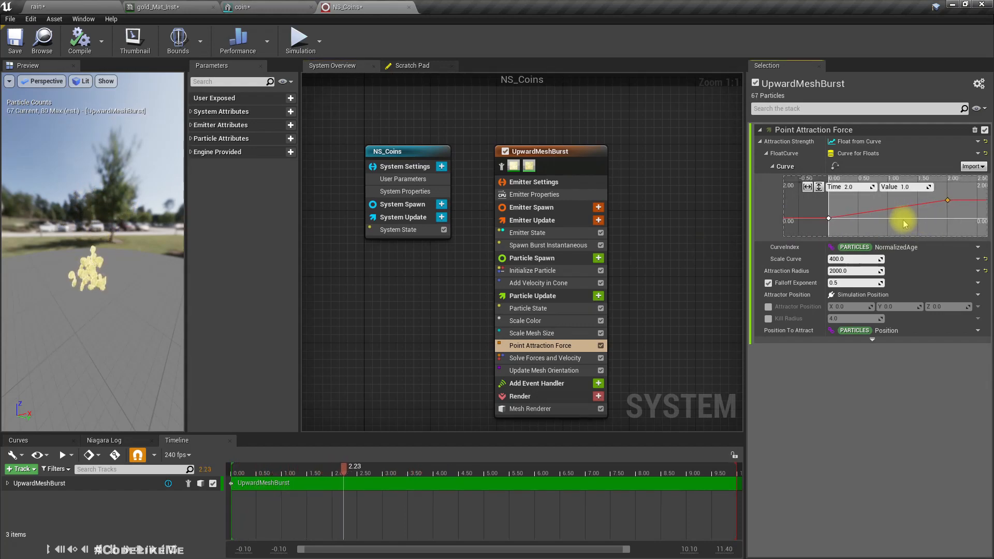
pyautogui.scroll(4, 943, 210)
pyautogui.scroll(-3, 943, 206)
pyautogui.click(818, 187)
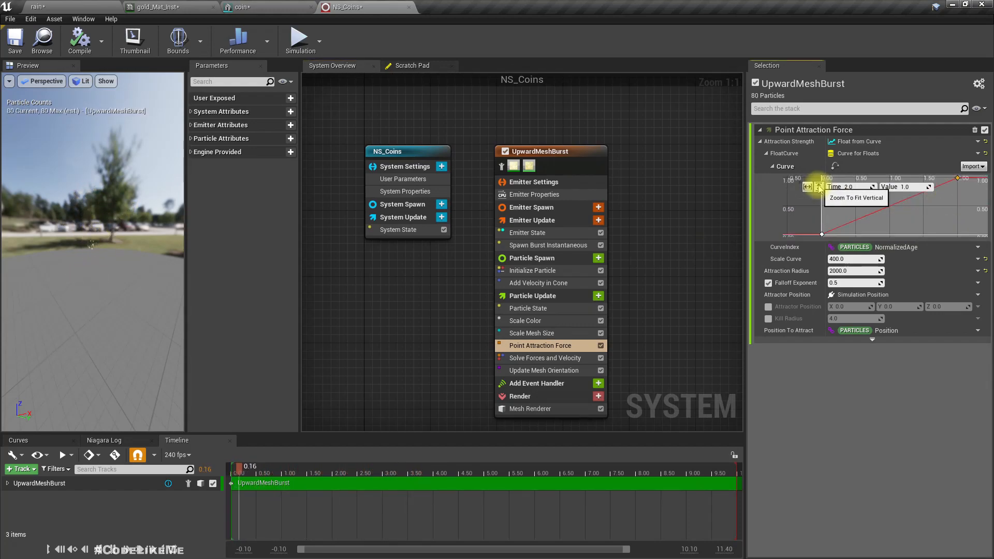
pyautogui.rightClick(887, 208)
pyautogui.click(903, 221)
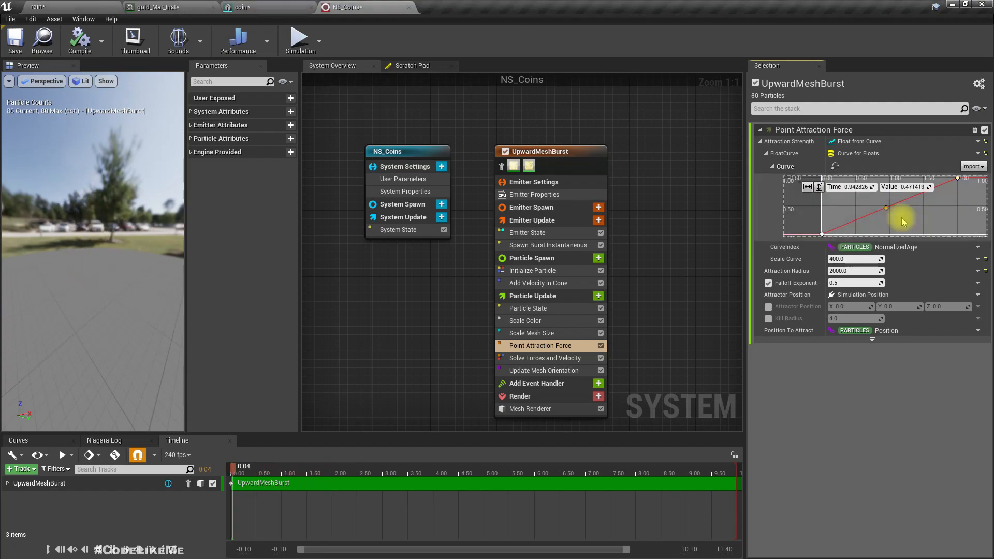
pyautogui.moveTo(886, 208); pyautogui.dragTo(900, 211)
pyautogui.rightClick(899, 213)
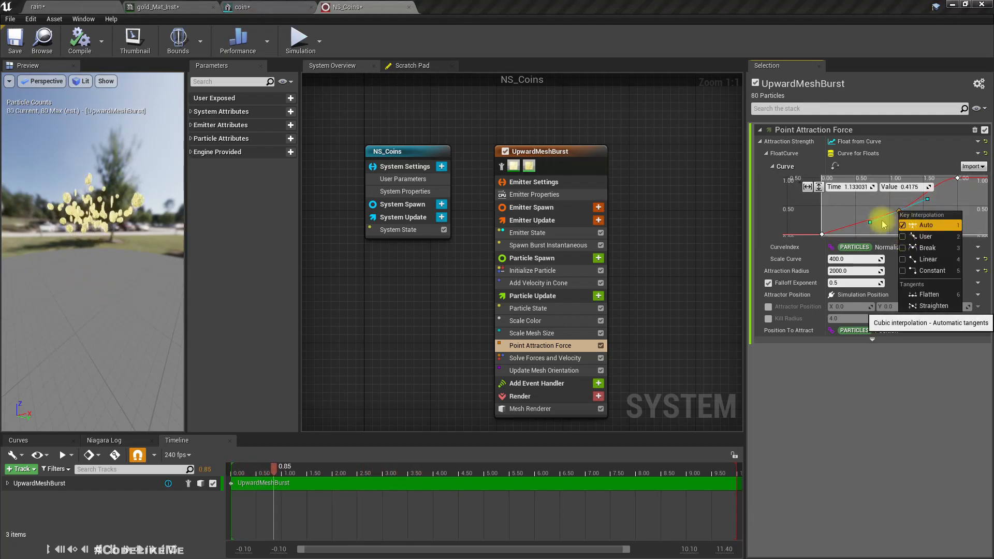
pyautogui.click(925, 237)
# - Set the first and last keys of the Attraction Strength curve to Auto interpolation
pyautogui.rightClick(823, 234)
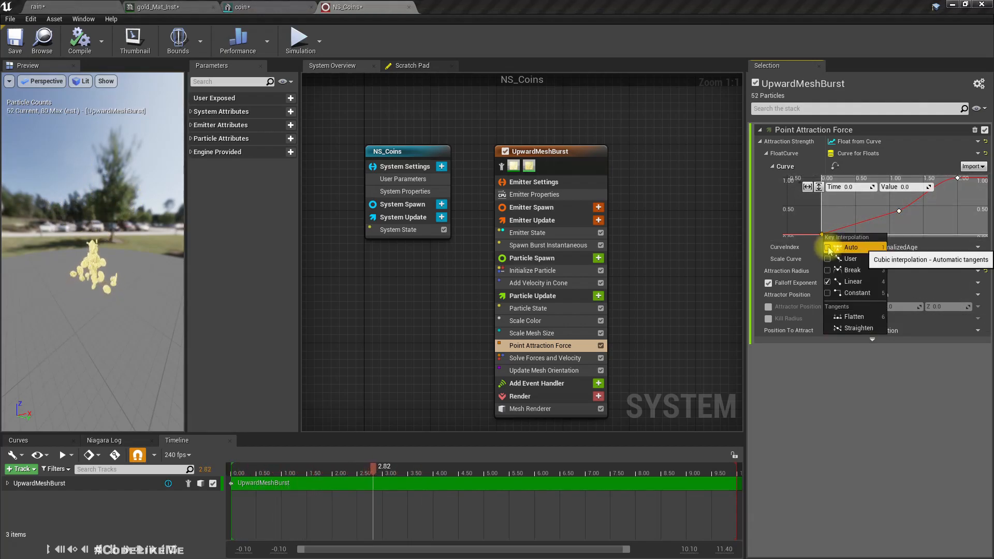
pyautogui.click(851, 247)
pyautogui.click(899, 211)
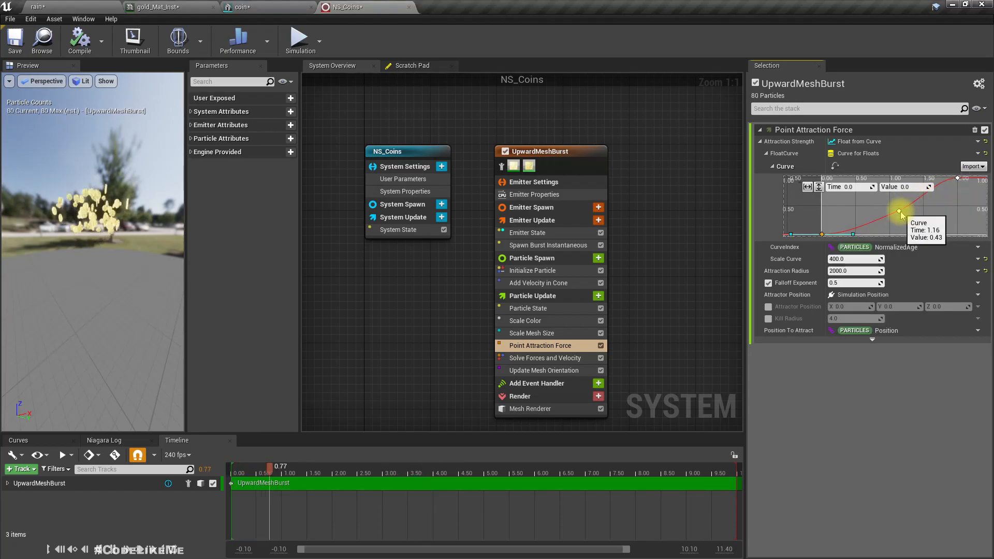
pyautogui.rightClick(957, 179)
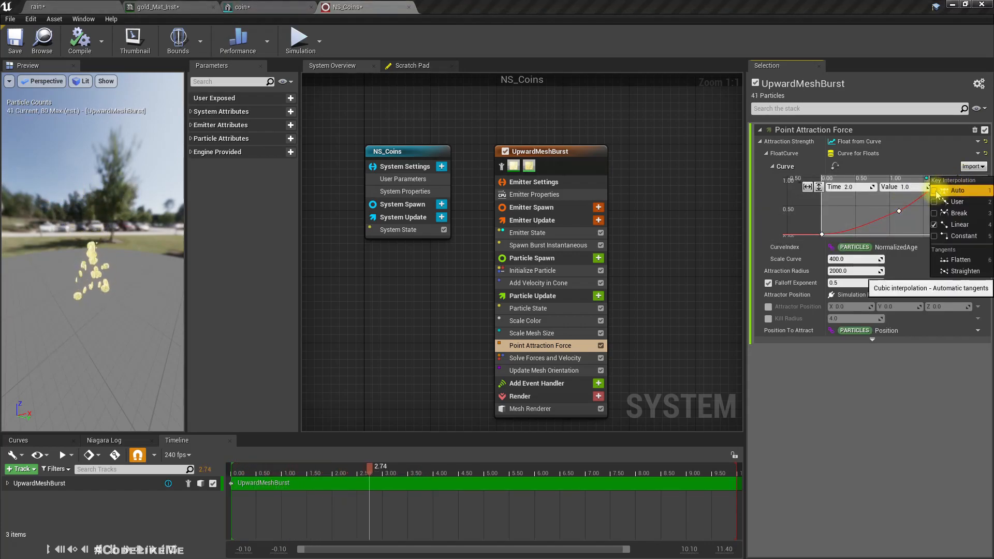
pyautogui.click(958, 190)
# - Try several positions for the curve's middle key while checking the preview, and leave it at about time 0.98 and value 0.5
pyautogui.click(900, 211)
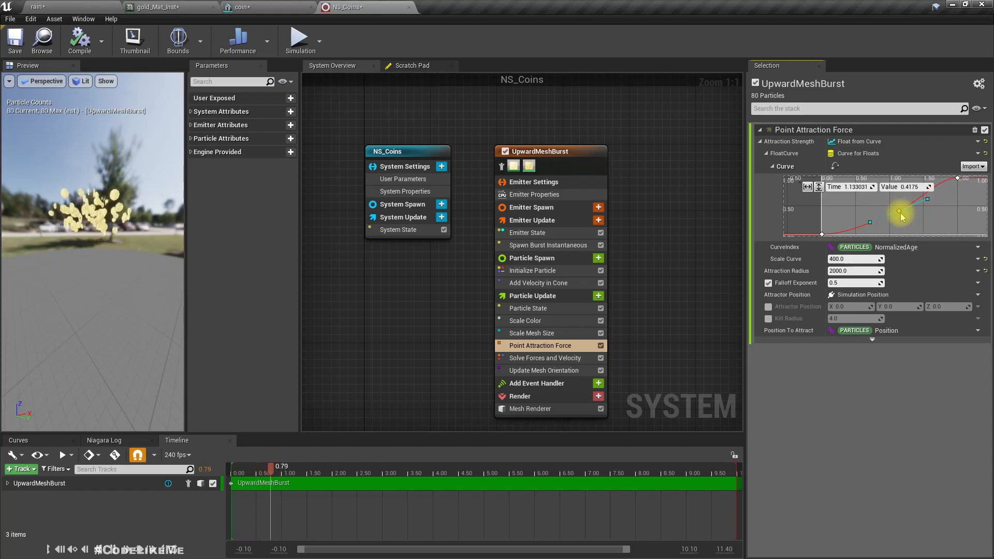
pyautogui.moveTo(900, 212); pyautogui.dragTo(917, 224)
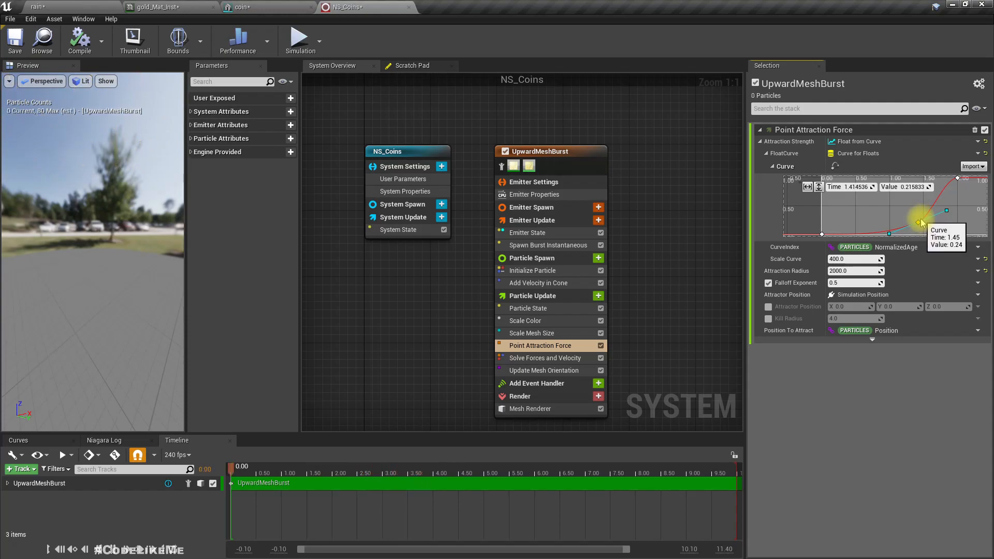
pyautogui.moveTo(923, 222); pyautogui.dragTo(898, 226)
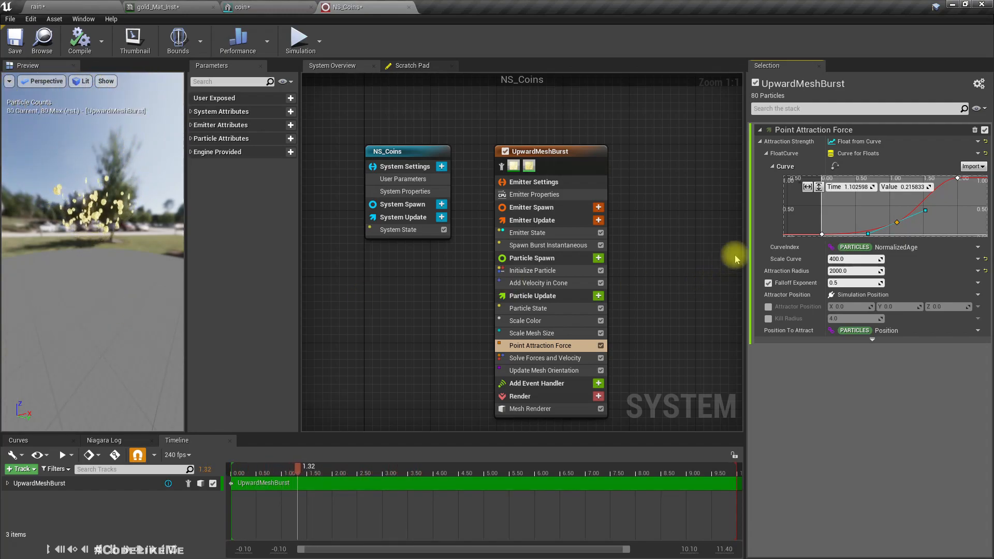
pyautogui.moveTo(897, 222); pyautogui.dragTo(874, 207)
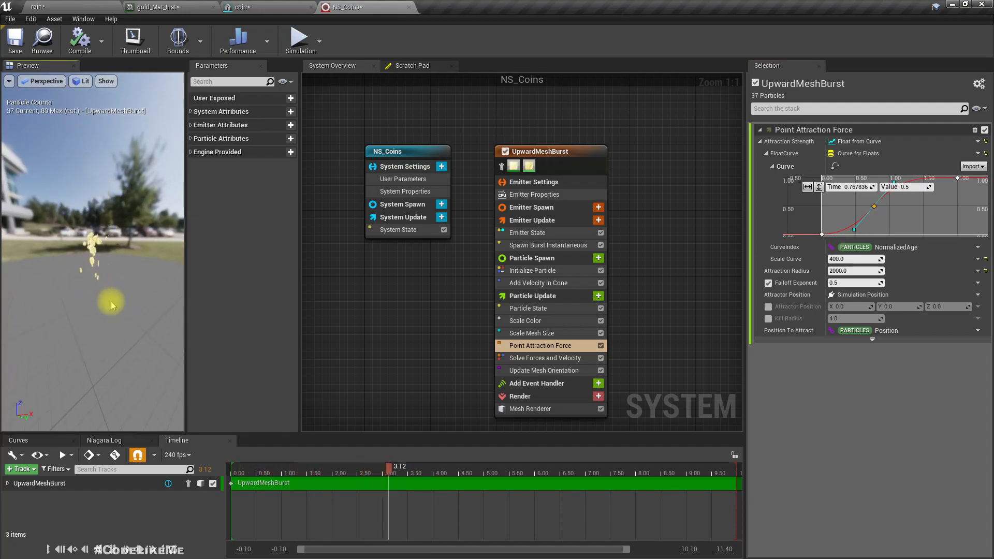
pyautogui.moveTo(877, 208); pyautogui.dragTo(887, 211)
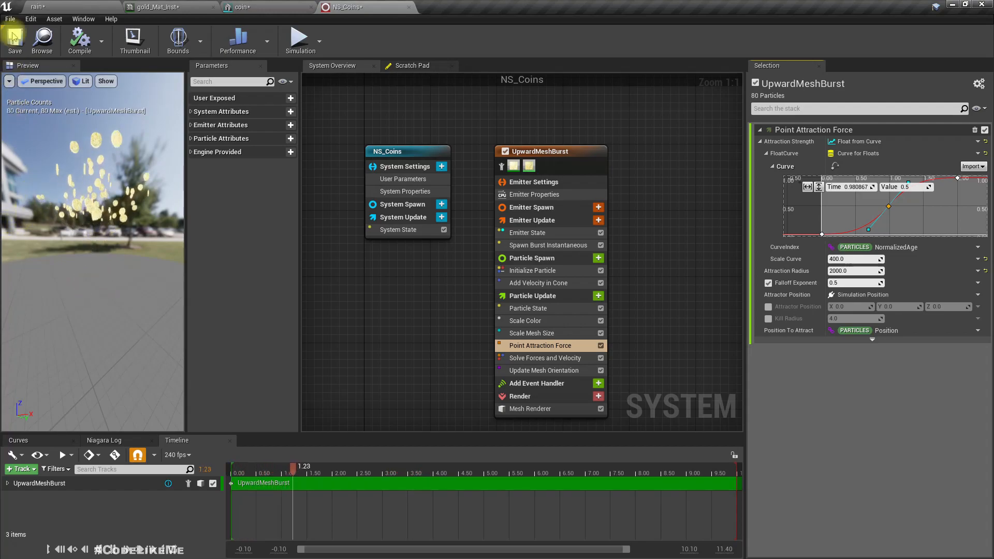
# - Go to the rain level, select the placed NS_Coins actor and focus the view on it
pyautogui.click(63, 5)
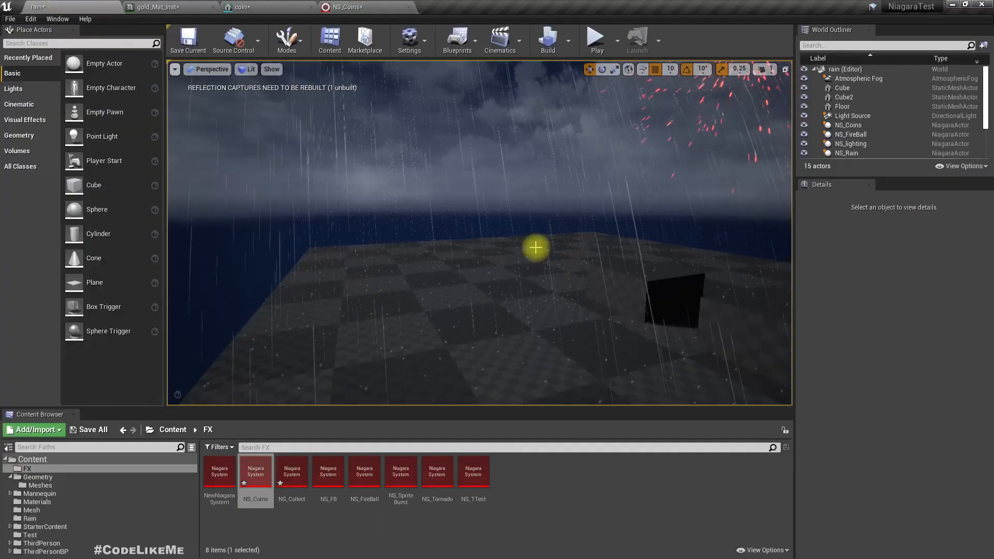
pyautogui.moveTo(544, 256); pyautogui.dragTo(668, 293, button='right')
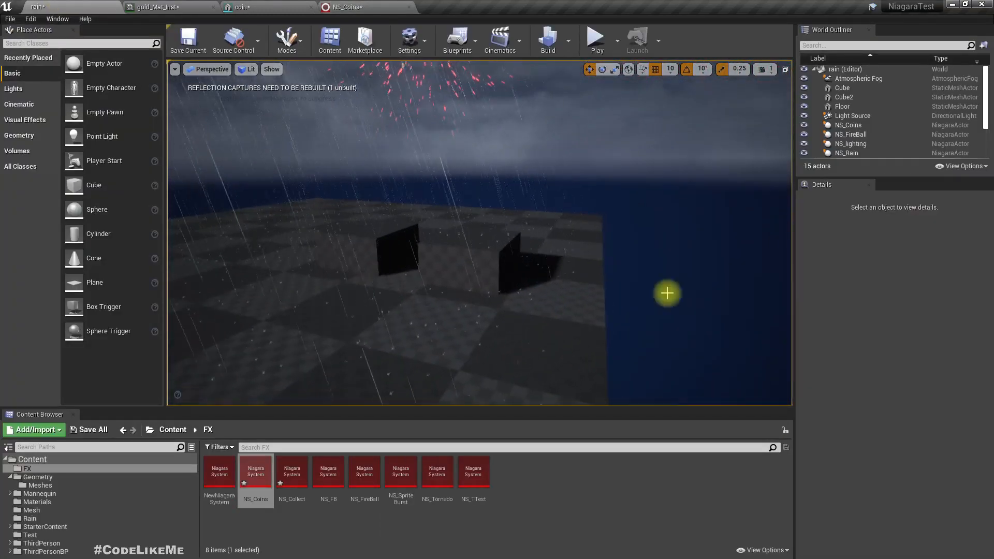
pyautogui.click(849, 125)
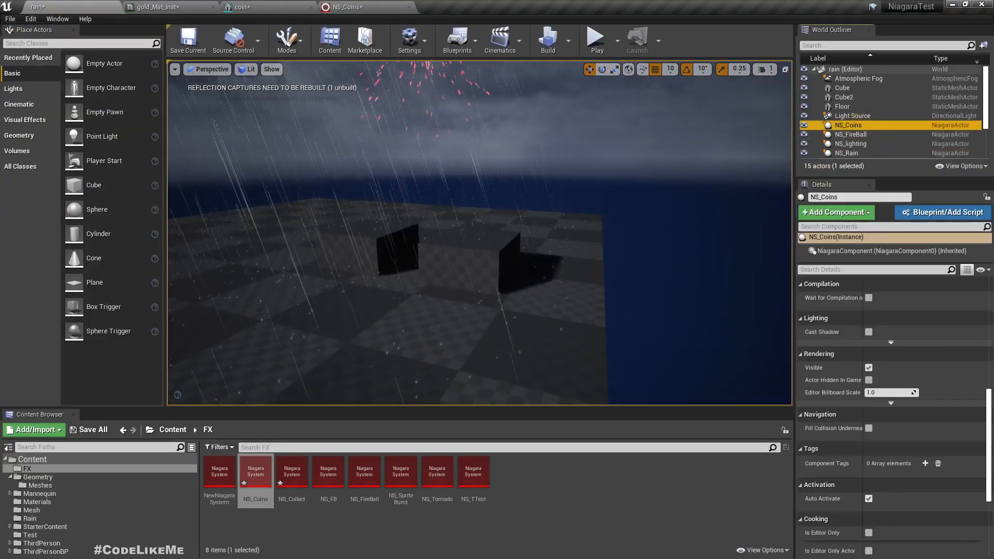
pyautogui.doubleClick(849, 126)
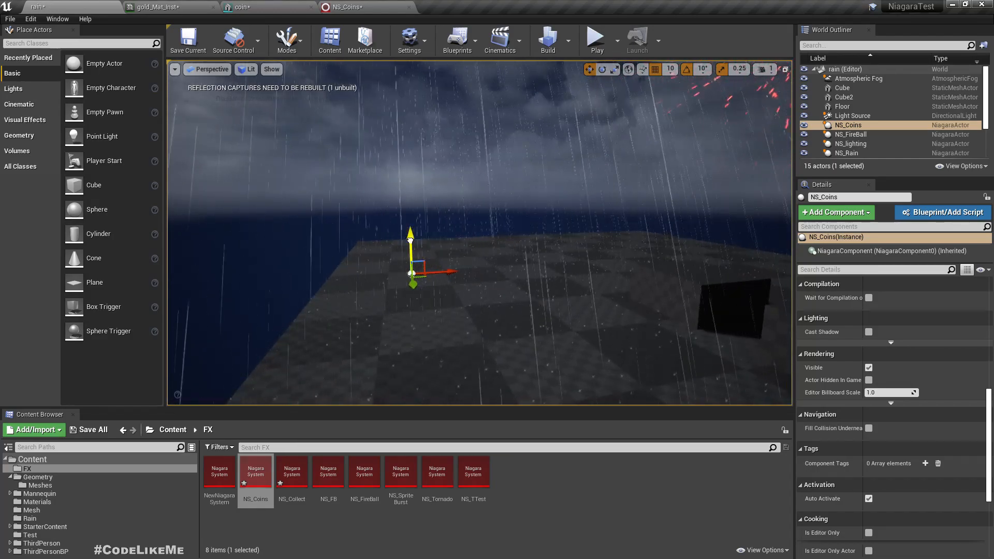
pyautogui.scroll(-2, 927, 451)
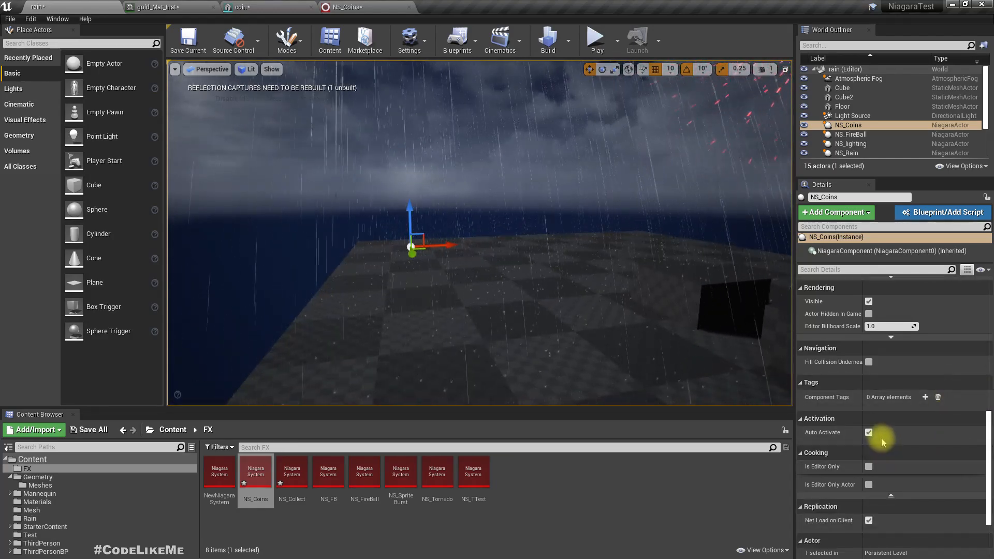
pyautogui.scroll(-2, 870, 435)
pyautogui.click(869, 382)
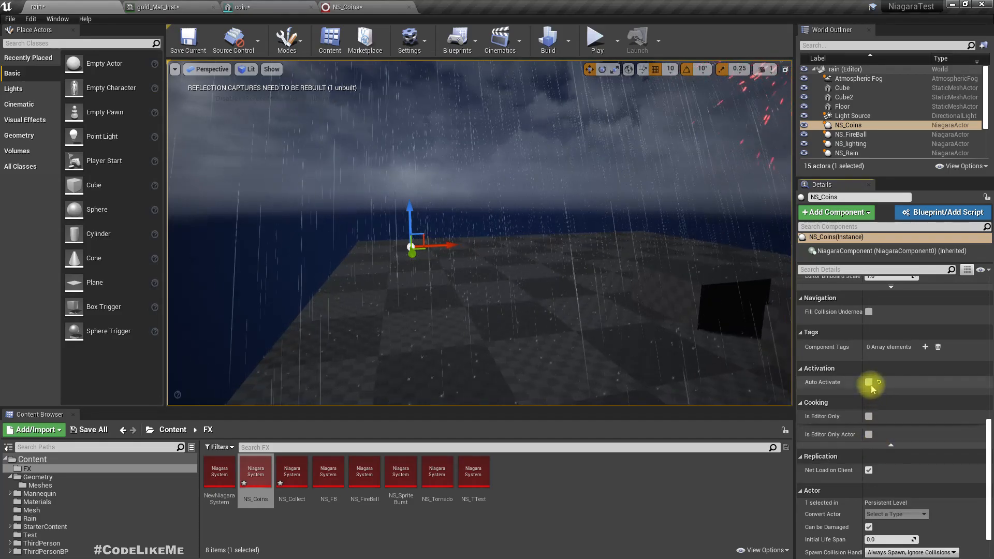
pyautogui.click(869, 382)
pyautogui.scroll(2, 828, 373)
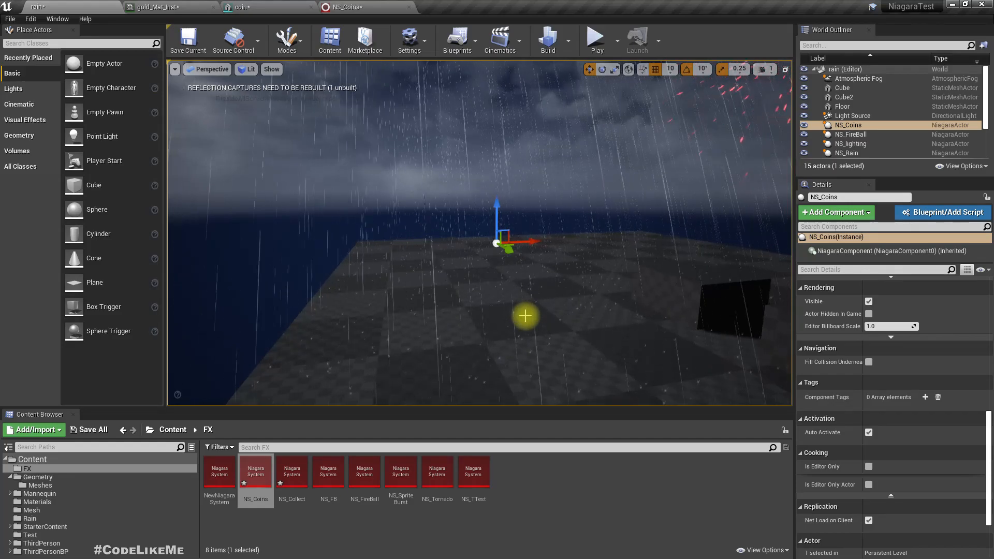
# - Play the rain level full-screen to check the coin burst, and stop the session
pyautogui.press('F11')
pyautogui.hotkey('alt', 'p')
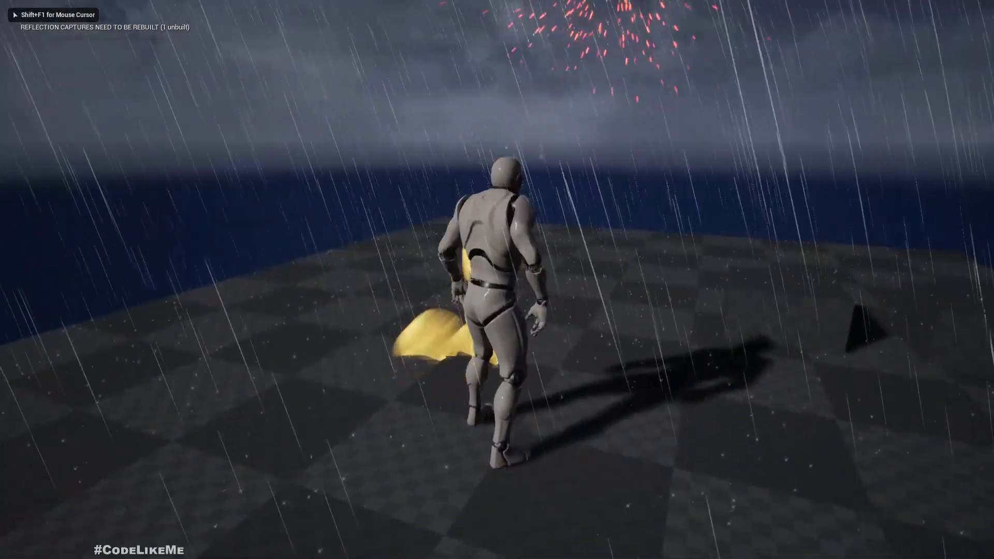
pyautogui.press('Escape')
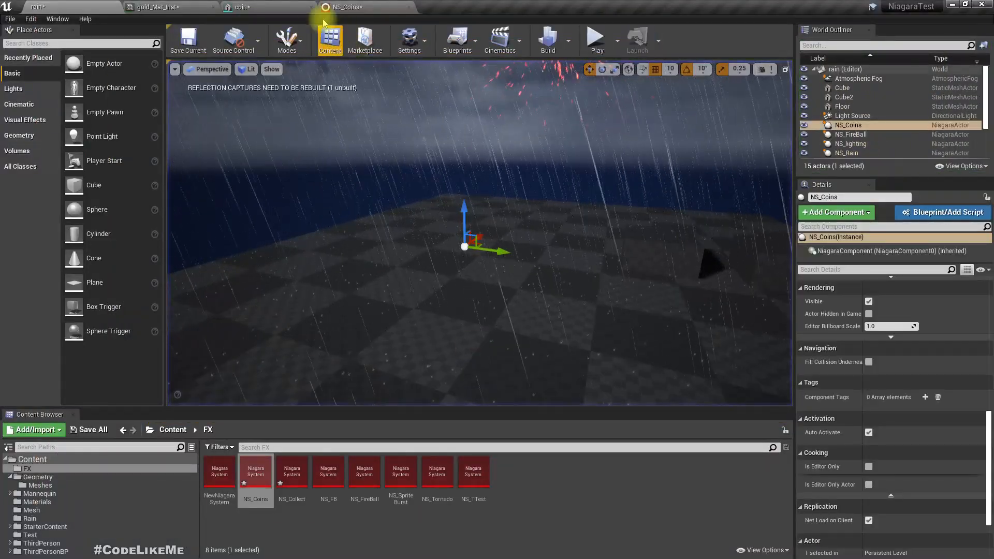
# - Set the Scale Curve of the Scale Mesh Size module in the NS_Coins UpwardMeshBurst emitter to 0.1
pyautogui.click(375, 6)
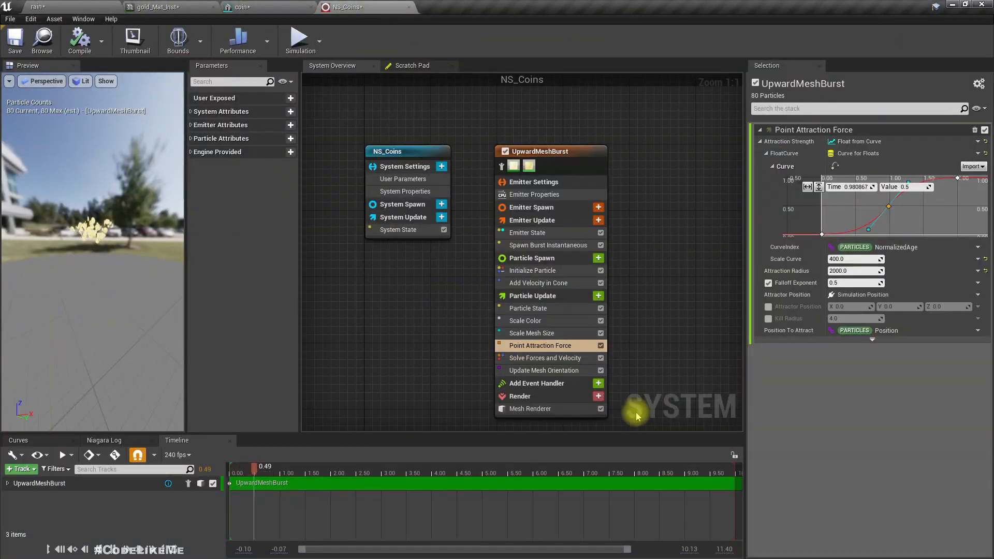
pyautogui.click(532, 333)
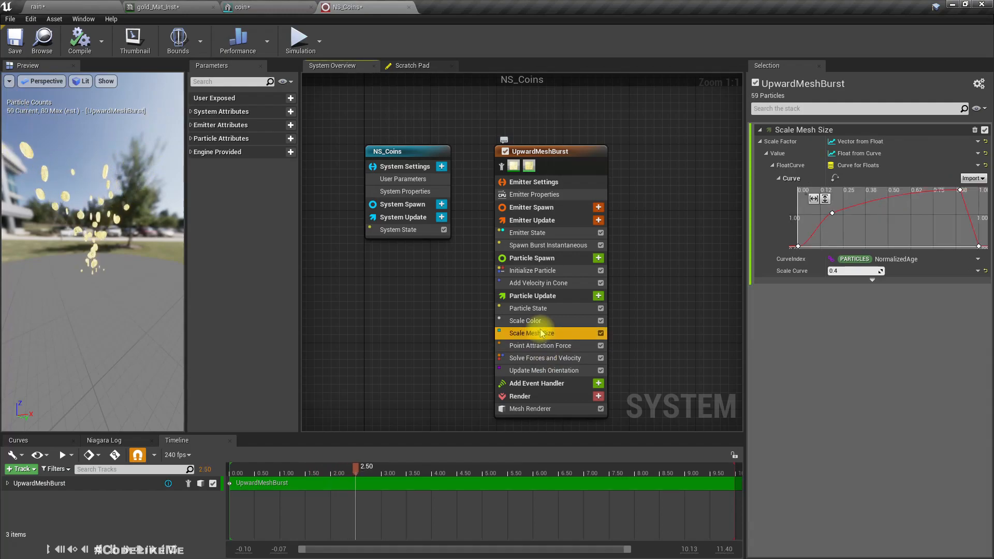
pyautogui.click(859, 270)
pyautogui.write('0.20.1')
pyautogui.press('Return')
# - Play the rain level to check the new coin size, and stop the session
pyautogui.click(59, 5)
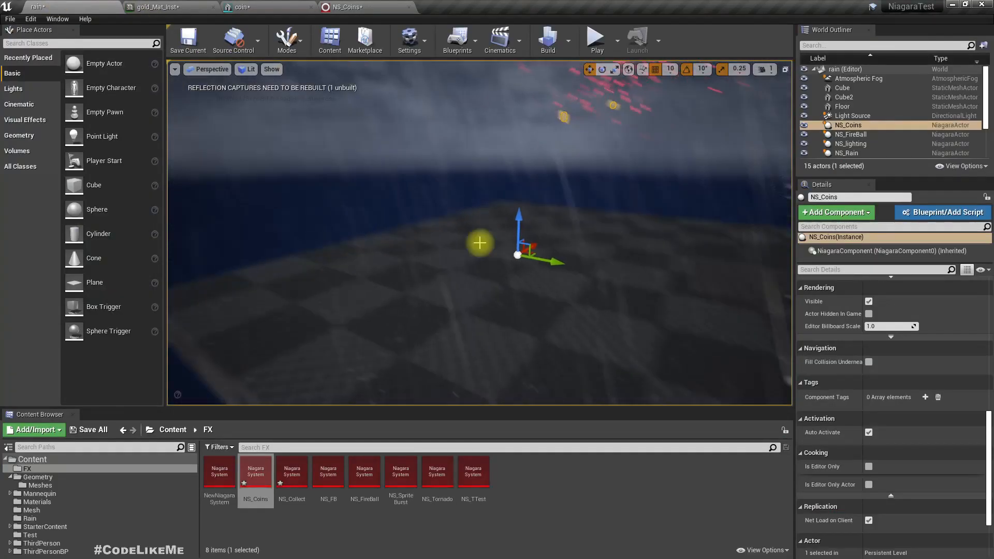
pyautogui.hotkey('alt', 'p')
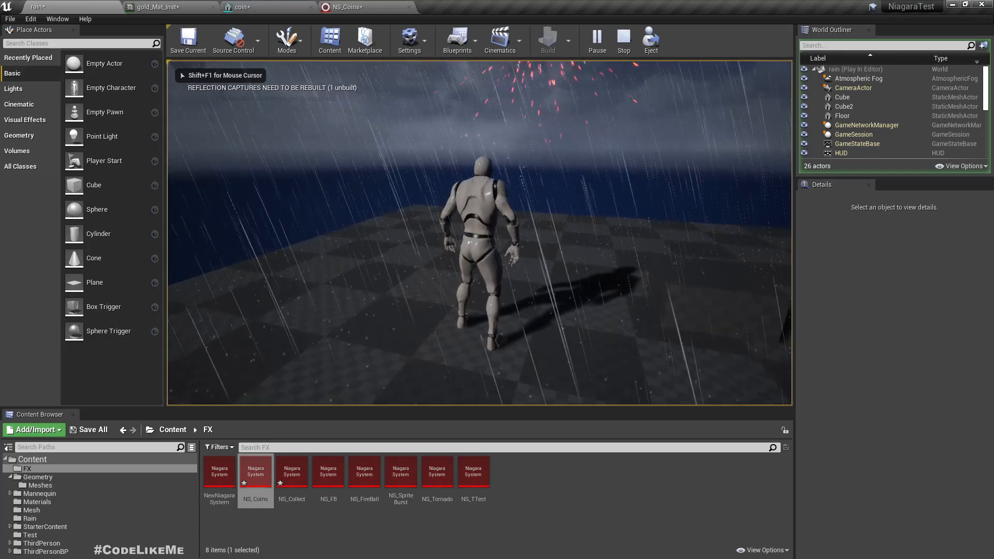
pyautogui.press('Escape')
pyautogui.press('F11')
pyautogui.press('F11')
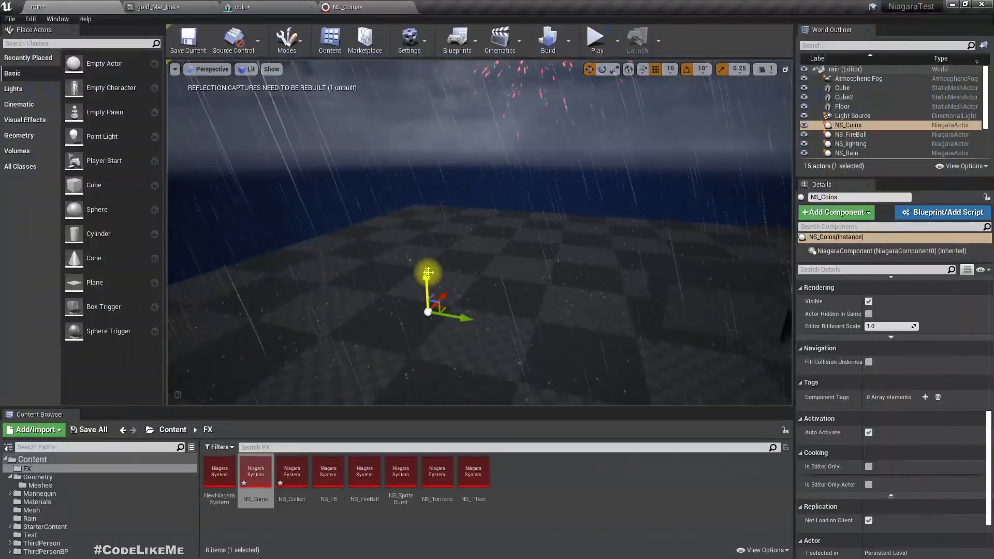
# - Inspect the Scale Mesh Size curve in NS_Coins, and play the rain level full-screen while walking the character around the coin burst
pyautogui.click(342, 7)
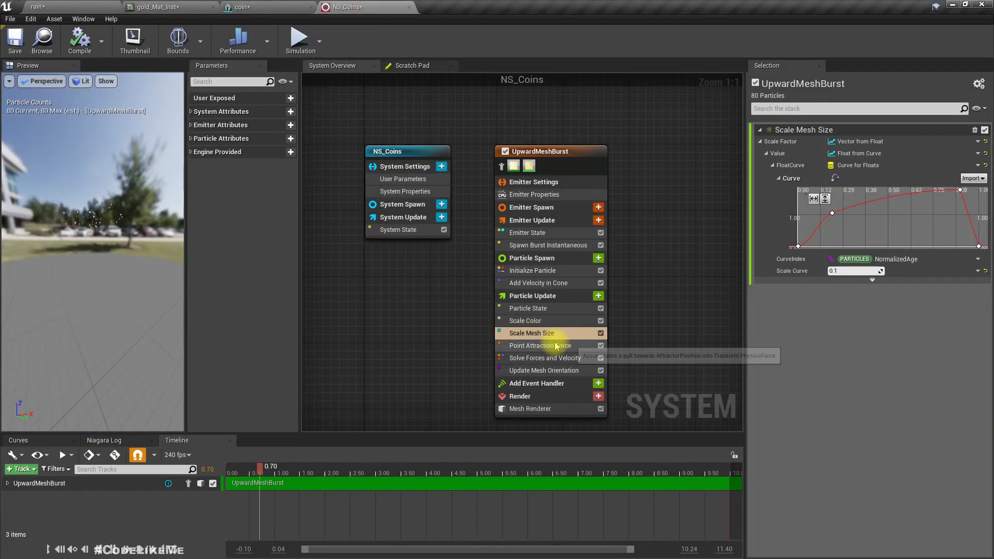
pyautogui.click(833, 213)
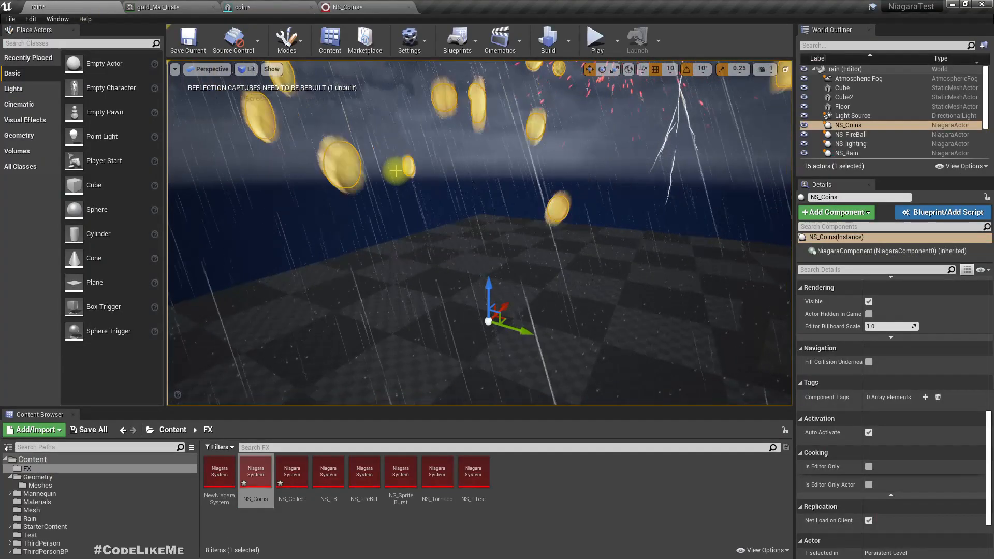
pyautogui.press('F11')
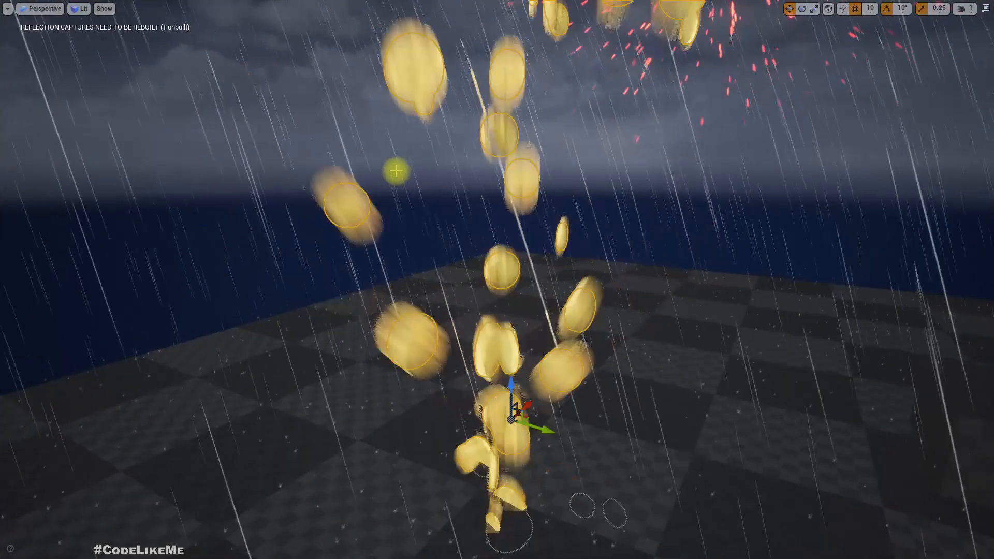
pyautogui.hotkey('alt', 'p')
pyautogui.click(395, 170)
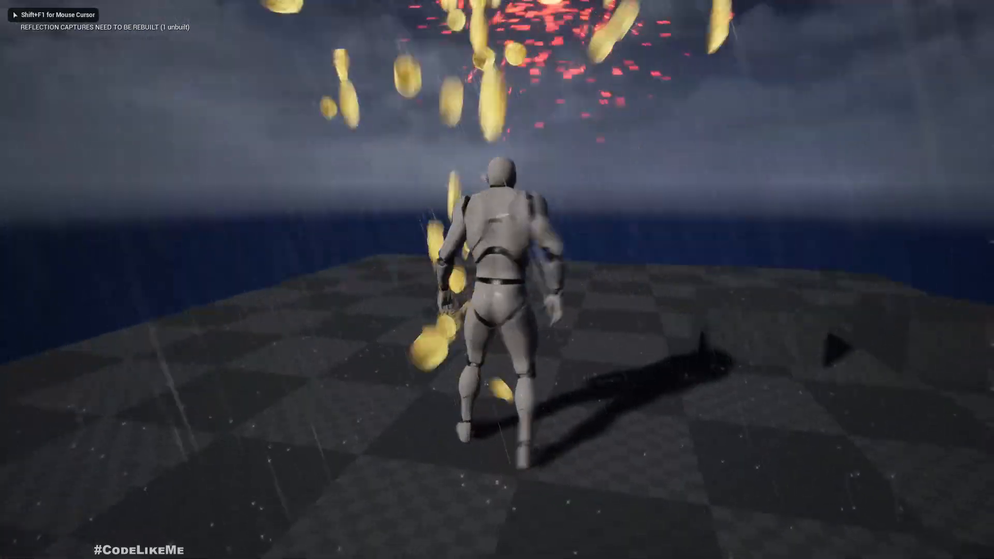
pyautogui.press('w')
pyautogui.press('d')
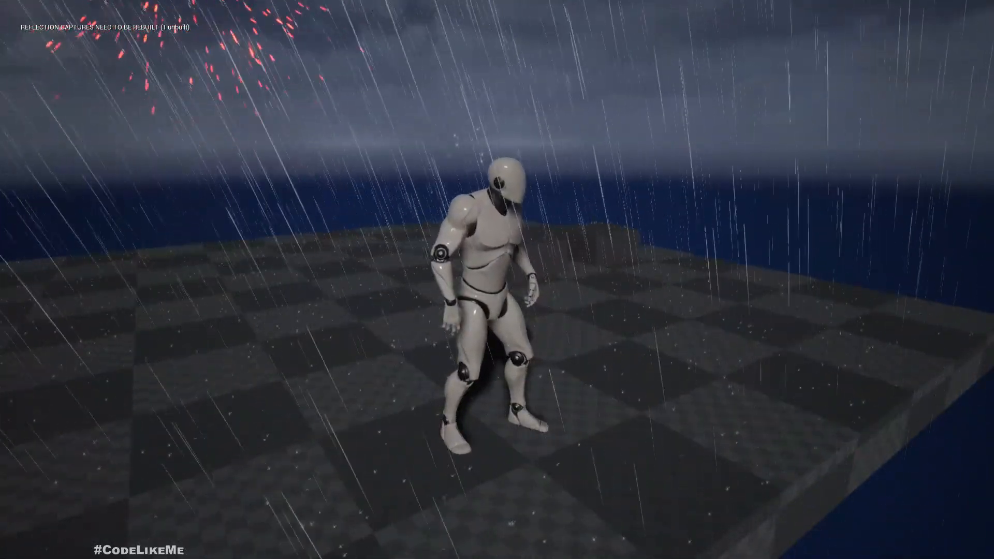
pyautogui.press('Escape')
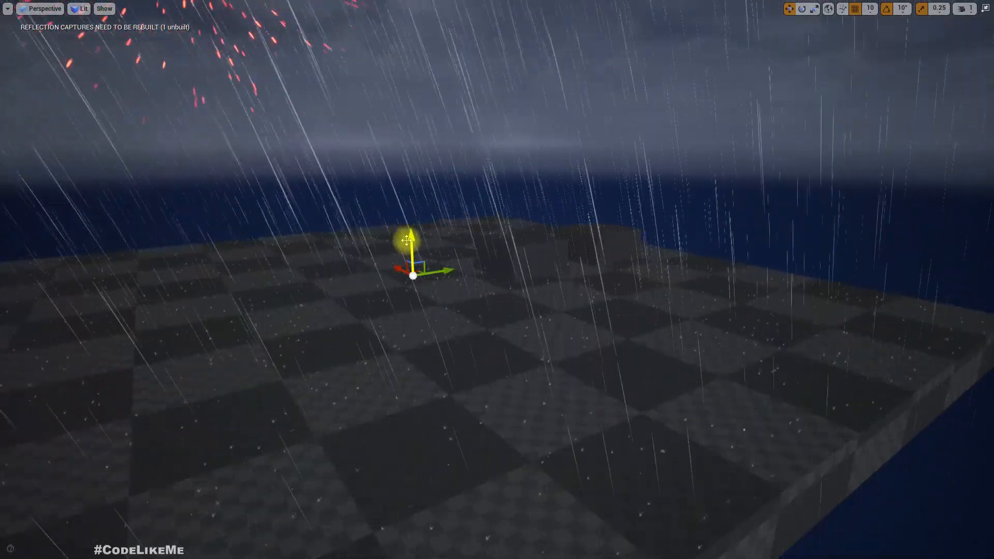
pyautogui.press('F11')
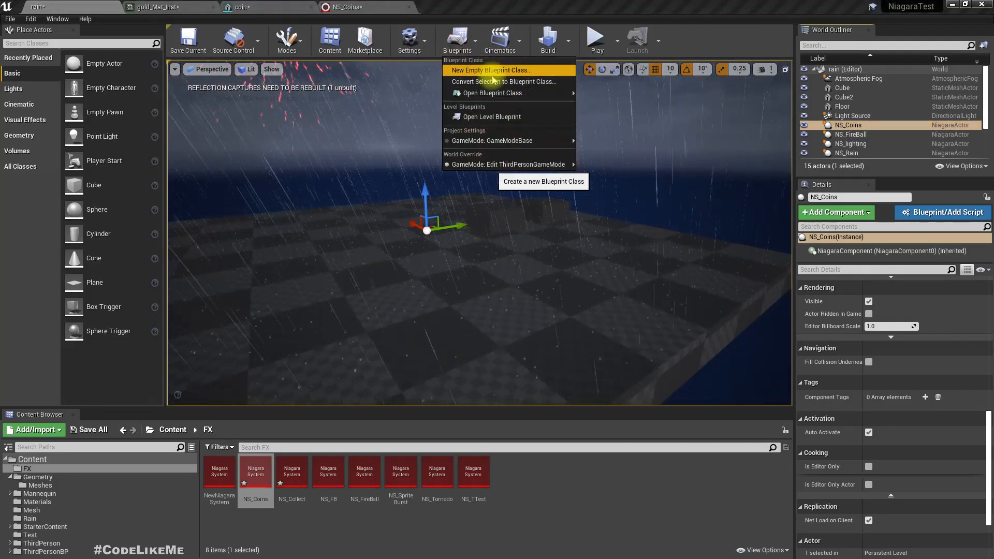
# - Delete the placed NS_Coins actor from the rain level
pyautogui.click(842, 116)
pyautogui.click(853, 125)
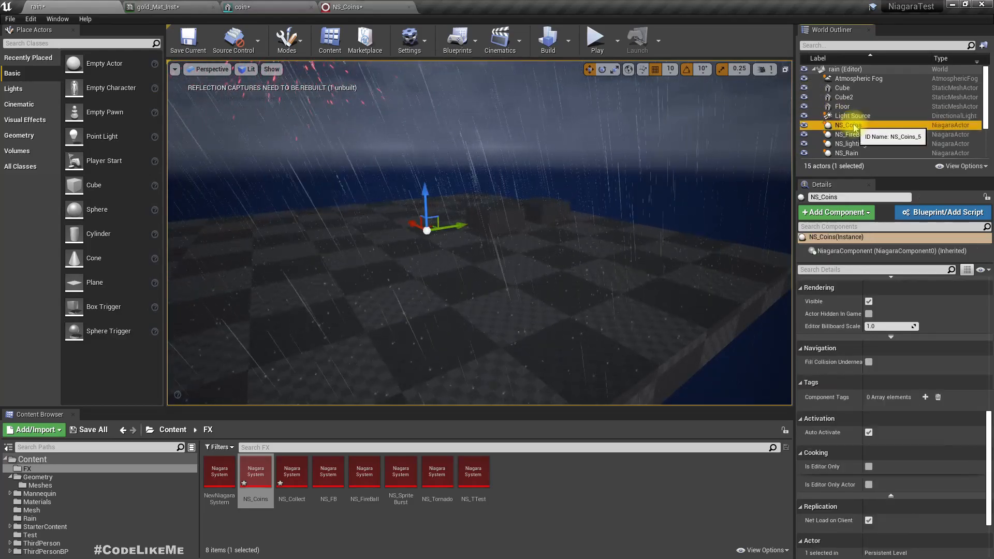
pyautogui.press('Delete')
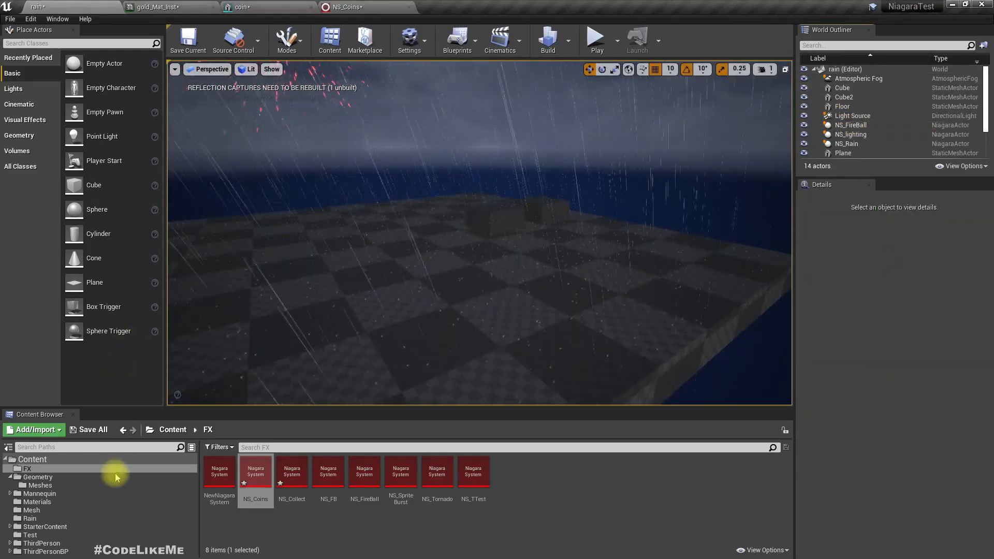
# - Create a folder named BP directly under the Content folder
pyautogui.click(10, 477)
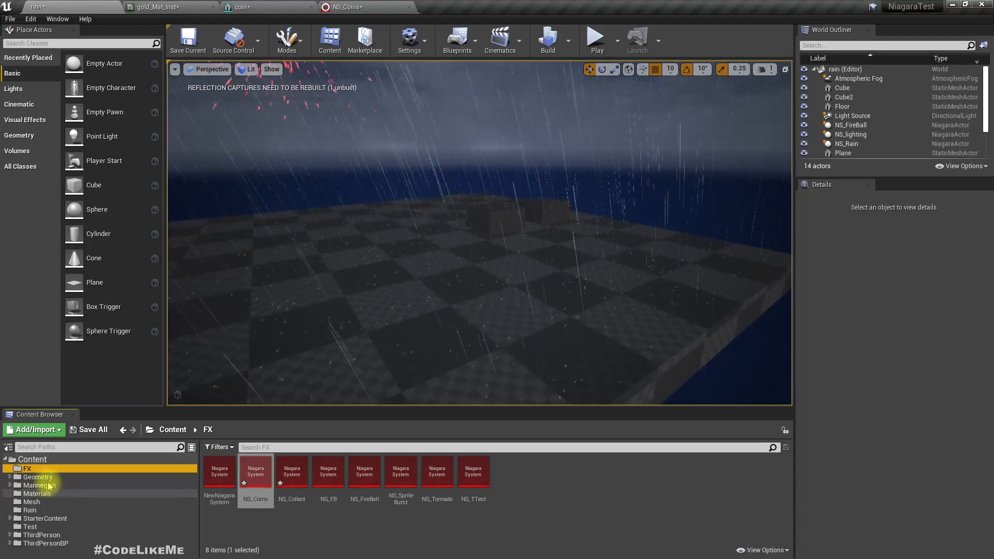
pyautogui.click(32, 460)
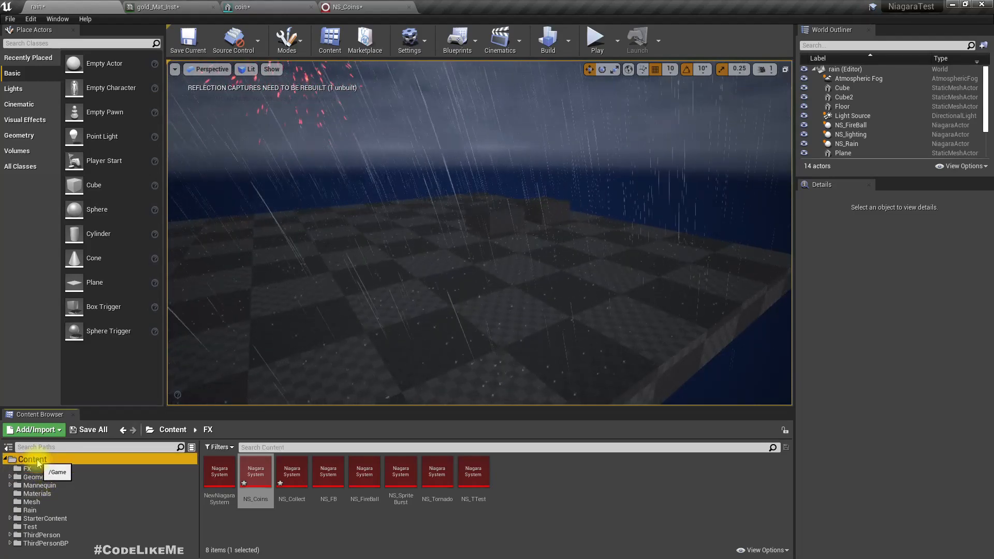
pyautogui.rightClick(34, 460)
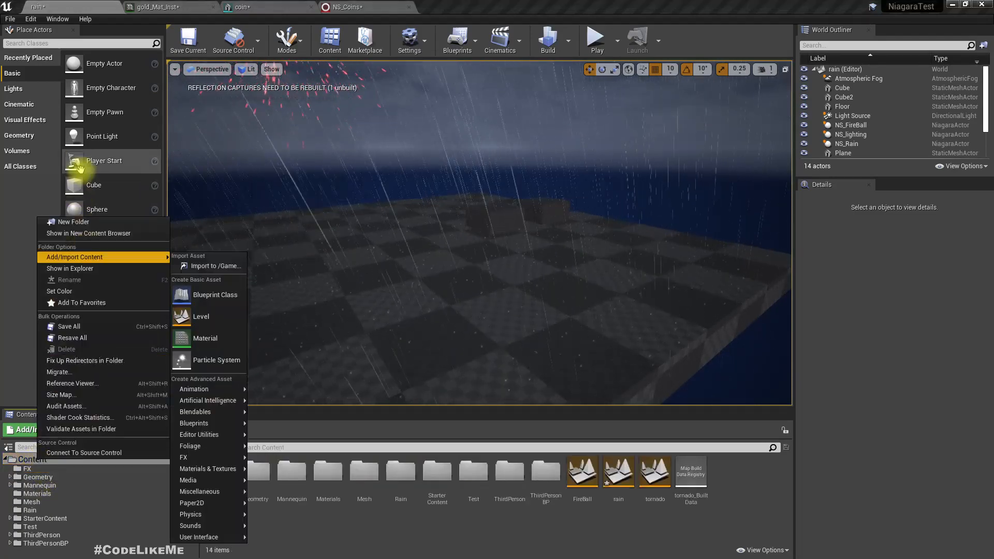
pyautogui.click(73, 222)
pyautogui.press('Return')
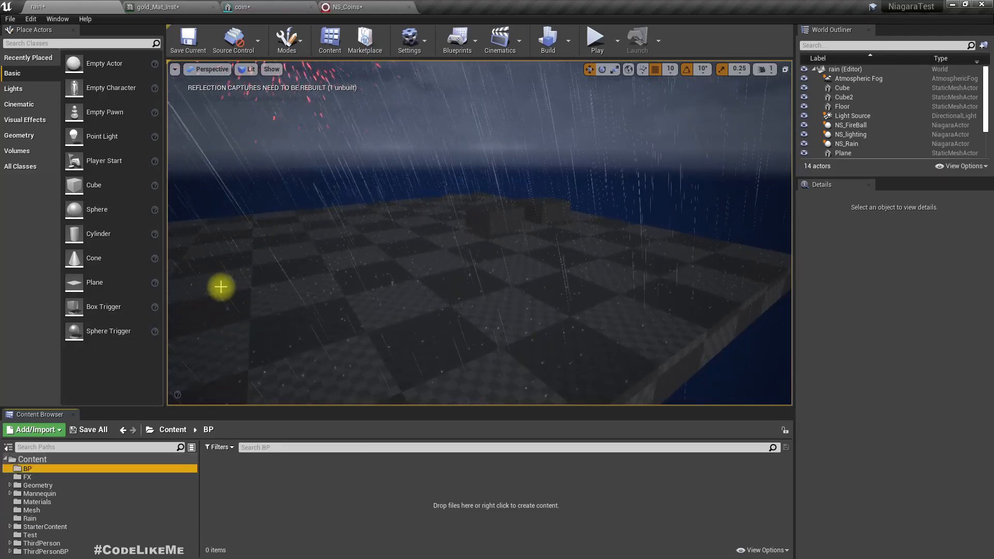
# - Create an Actor Blueprint class named BP_Coins in the BP folder
pyautogui.rightClick(293, 489)
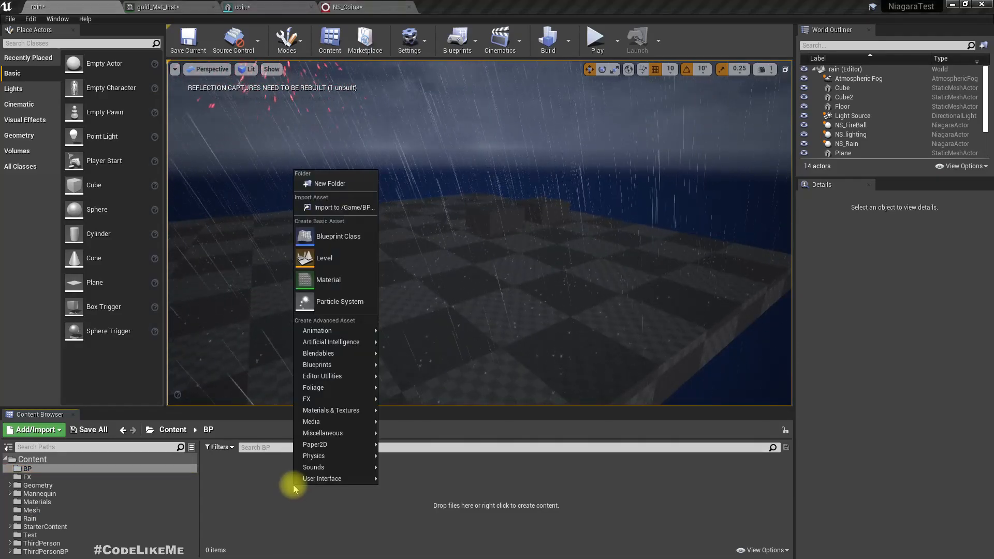
pyautogui.moveTo(295, 482)
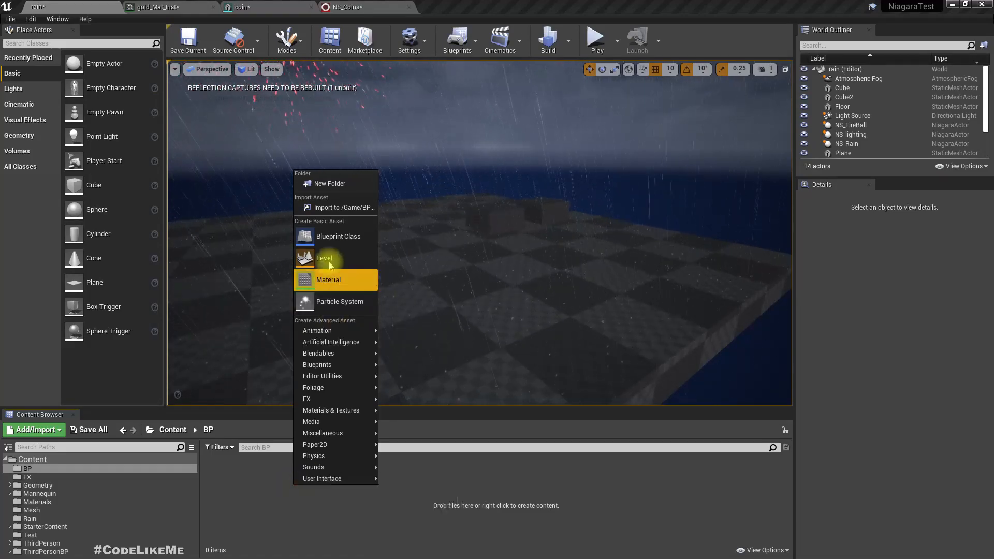
pyautogui.click(330, 236)
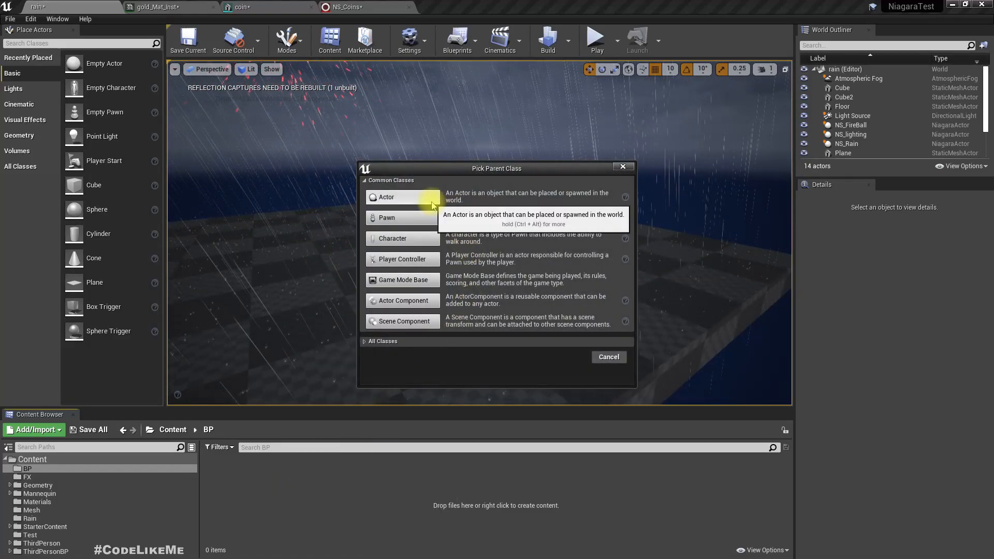
pyautogui.click(403, 217)
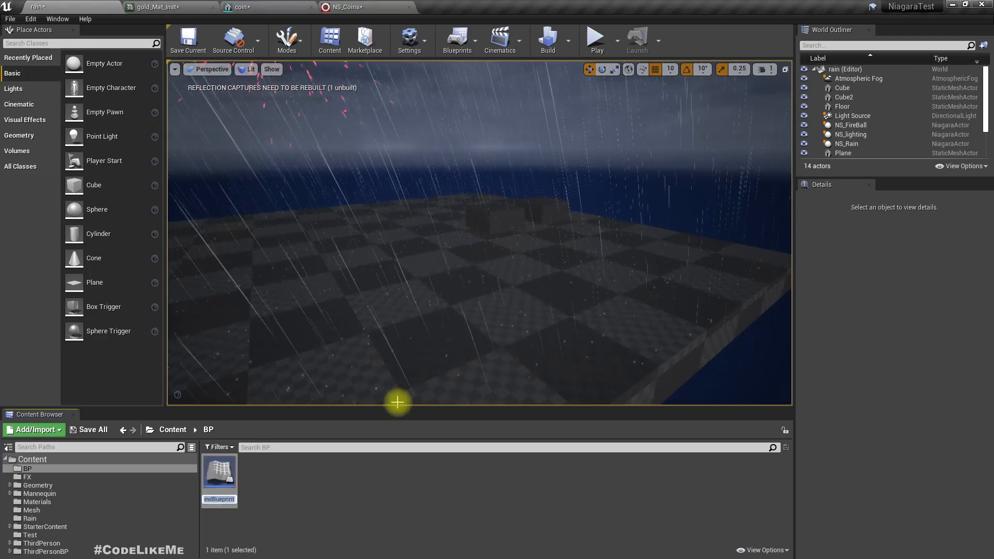
pyautogui.write('BP_Coins')
pyautogui.press('Return')
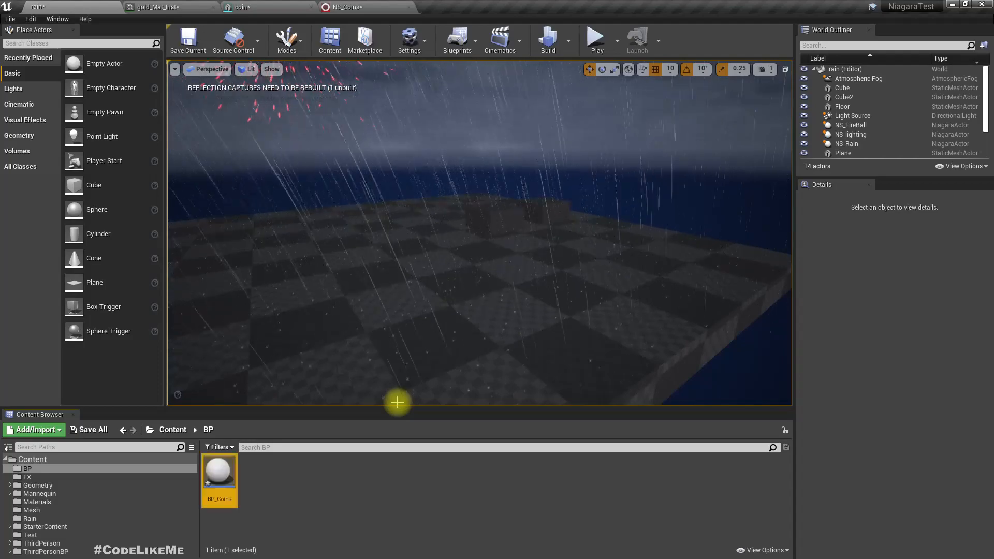
# - Open the BP_Coins blueprint and add a Niagara component under its scene root
pyautogui.press('Return')
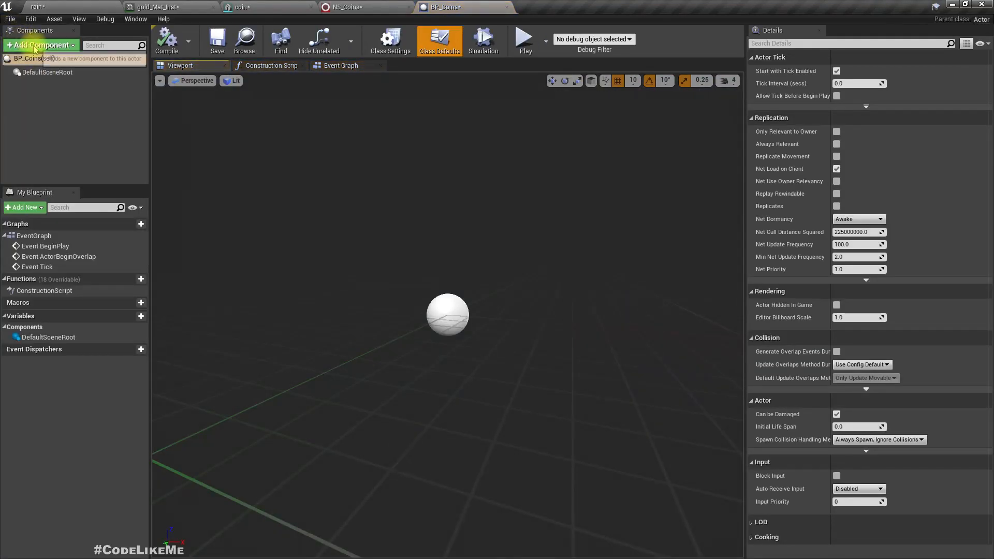
pyautogui.click(35, 45)
pyautogui.write('niagara')
pyautogui.press('Return')
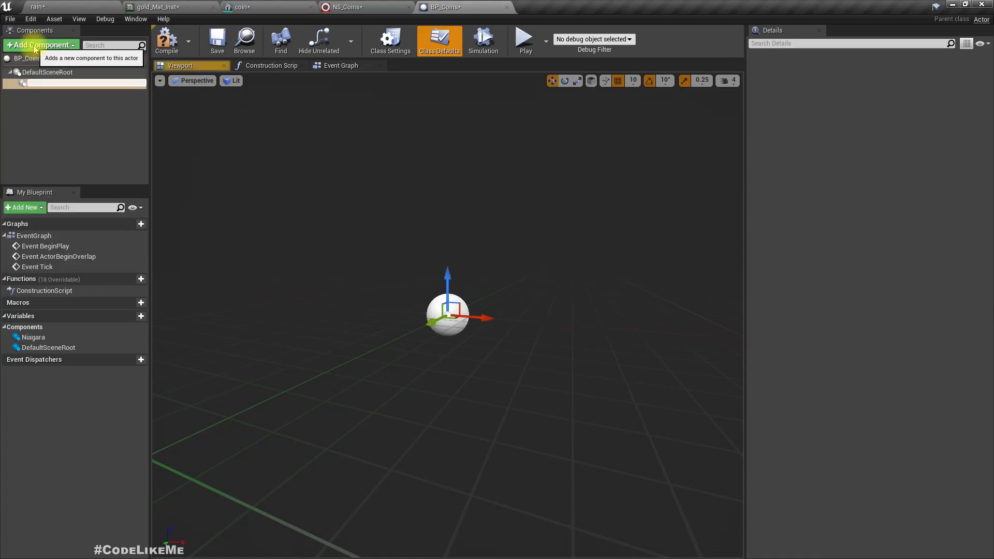
# - Assign the NS_Coins system as the Niagara component's system asset
pyautogui.click(928, 241)
pyautogui.write('coid')
pyautogui.press('BackSpace')
pyautogui.write('n')
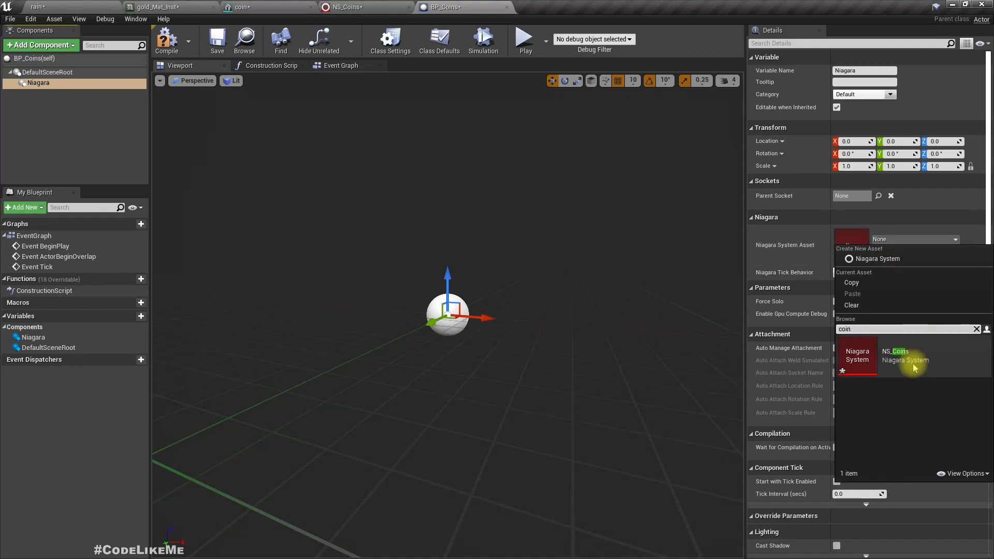
pyautogui.click(917, 357)
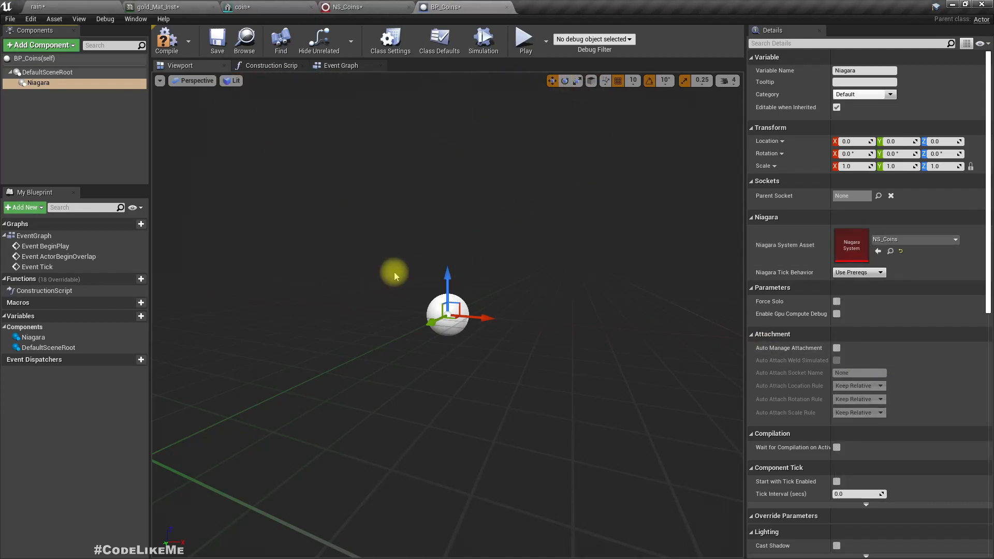
# - Add the coin static mesh from the Mesh folder to BP_Coins as a component under the scene root
pyautogui.click(39, 81)
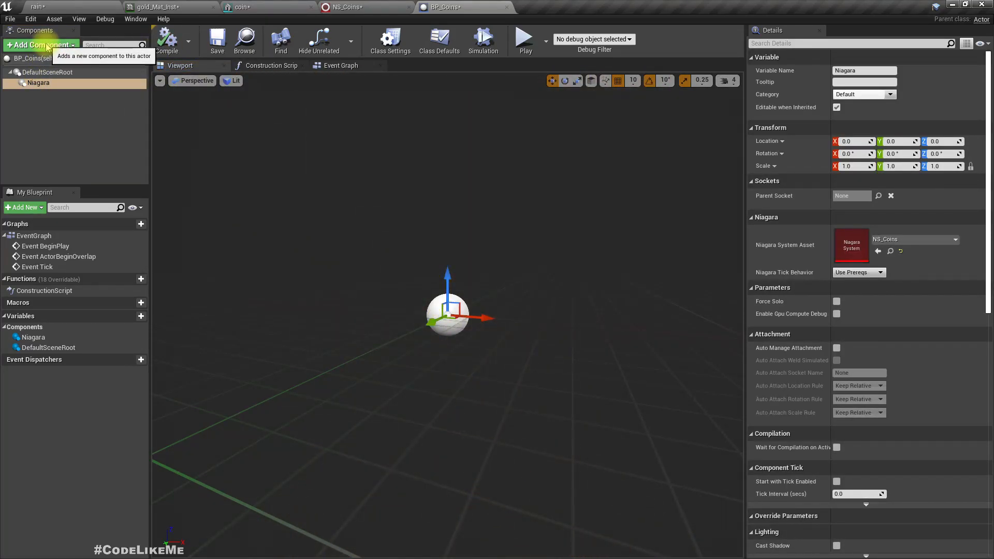
pyautogui.click(47, 48)
pyautogui.press('Escape')
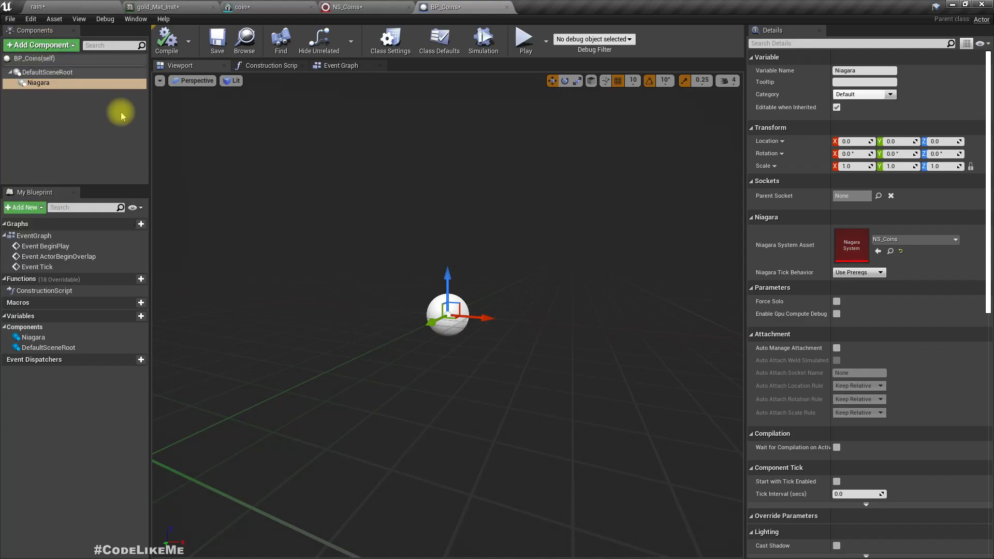
pyautogui.click(36, 7)
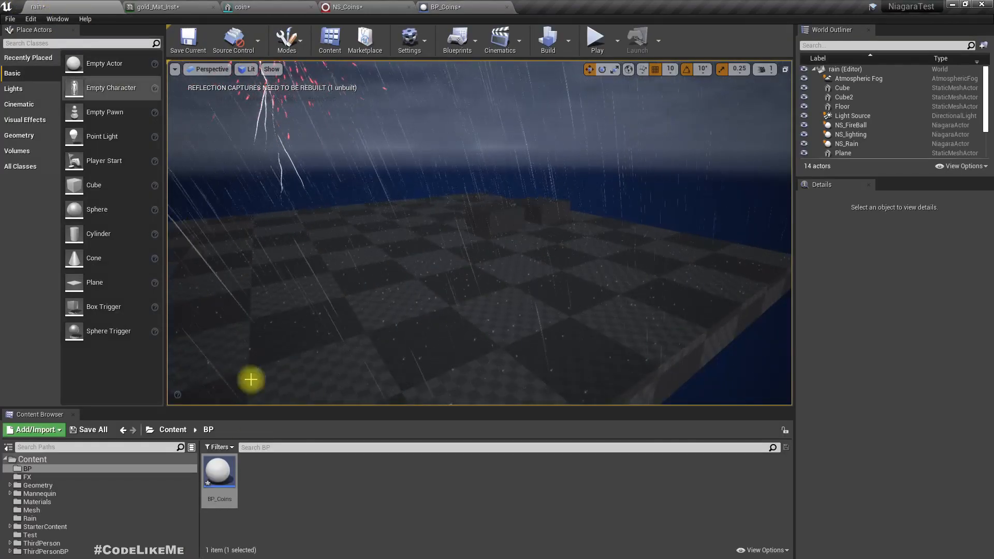
pyautogui.click(31, 510)
pyautogui.moveTo(219, 472)
pyautogui.mouseDown()
pyautogui.moveTo(244, 331)
pyautogui.moveTo(541, 324)
pyautogui.moveTo(464, 8)
pyautogui.moveTo(67, 62)
pyautogui.moveTo(36, 84)
pyautogui.moveTo(45, 73)
pyautogui.mouseUp()
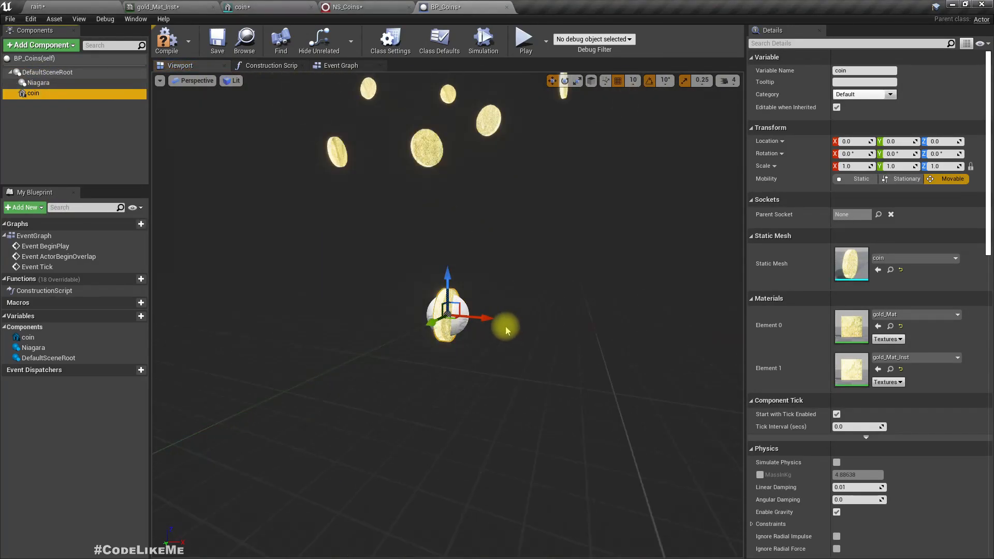
# - Place a coin reference in the Event Graph and add a SetRelativeRotation node that targets it
pyautogui.click(349, 67)
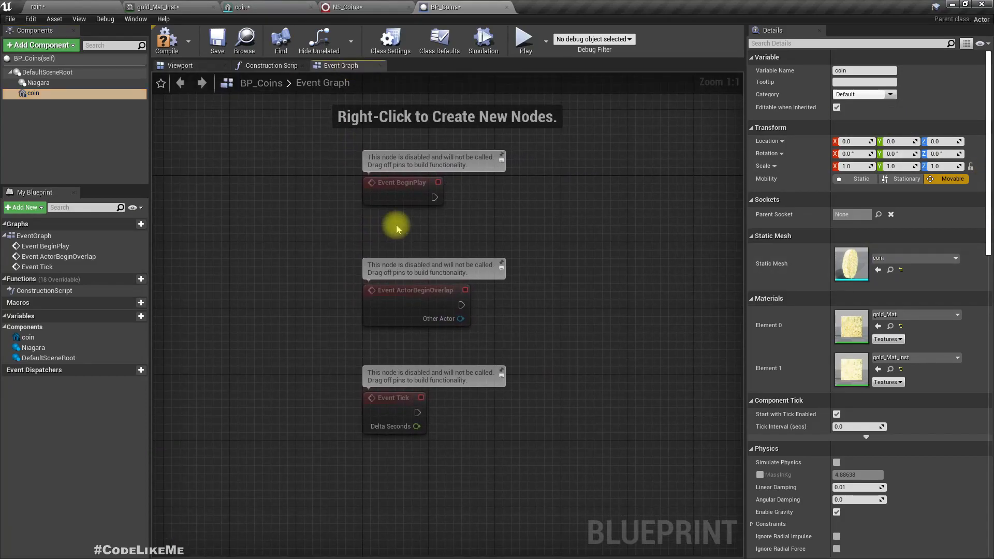
pyautogui.moveTo(514, 414); pyautogui.dragTo(393, 316, button='right')
pyautogui.moveTo(41, 96); pyautogui.dragTo(405, 361)
pyautogui.write('set relat')
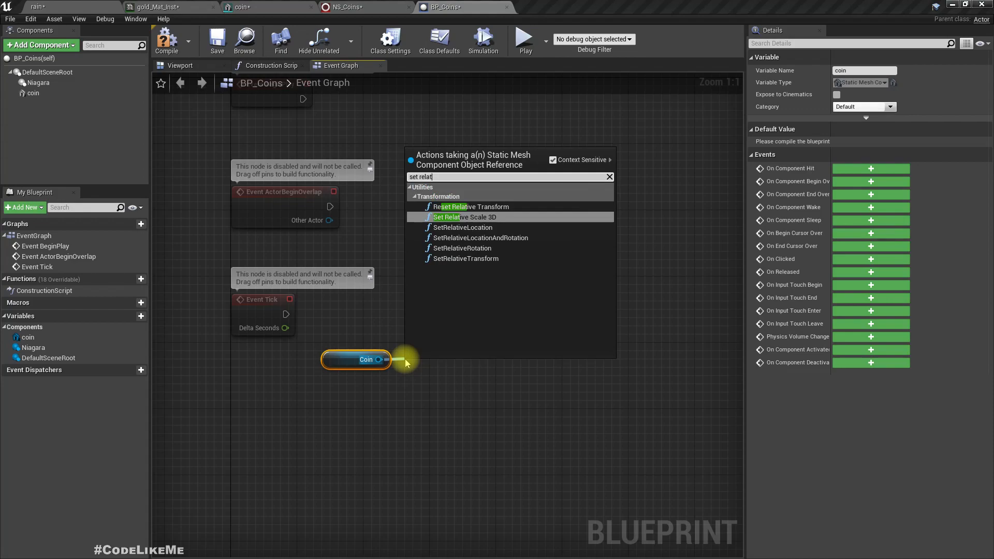
pyautogui.press('Down')
pyautogui.press('Down')
pyautogui.press('Down')
pyautogui.press('Return')
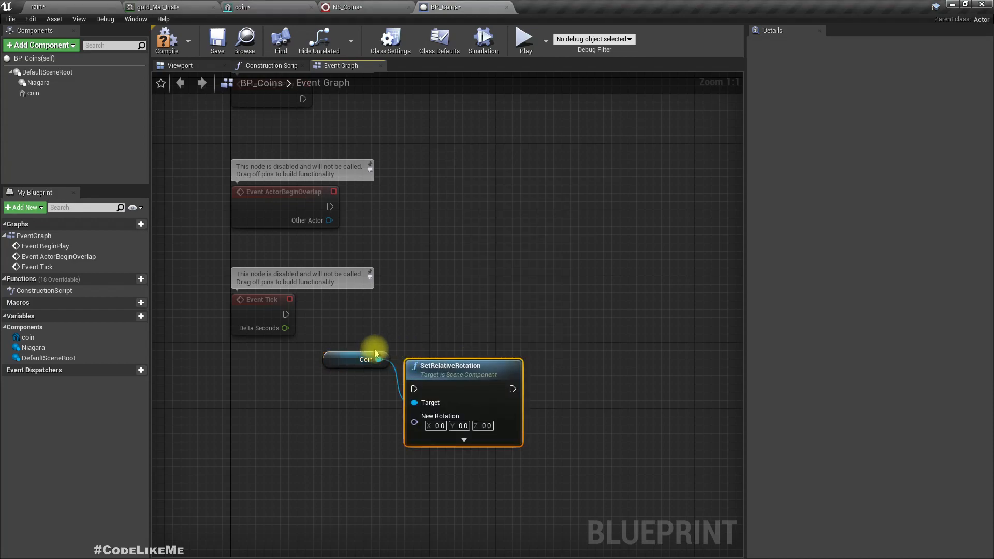
# - Connect Event Tick's execution output to the SetRelativeRotation node and align that node with the event
pyautogui.moveTo(286, 314); pyautogui.dragTo(377, 358)
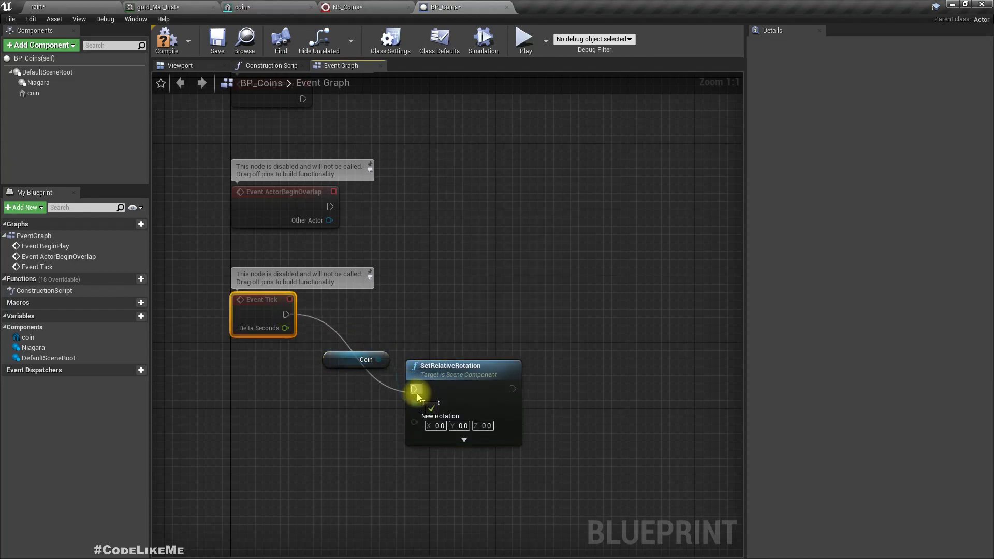
pyautogui.moveTo(418, 397); pyautogui.dragTo(415, 389)
pyautogui.moveTo(487, 366); pyautogui.dragTo(543, 291)
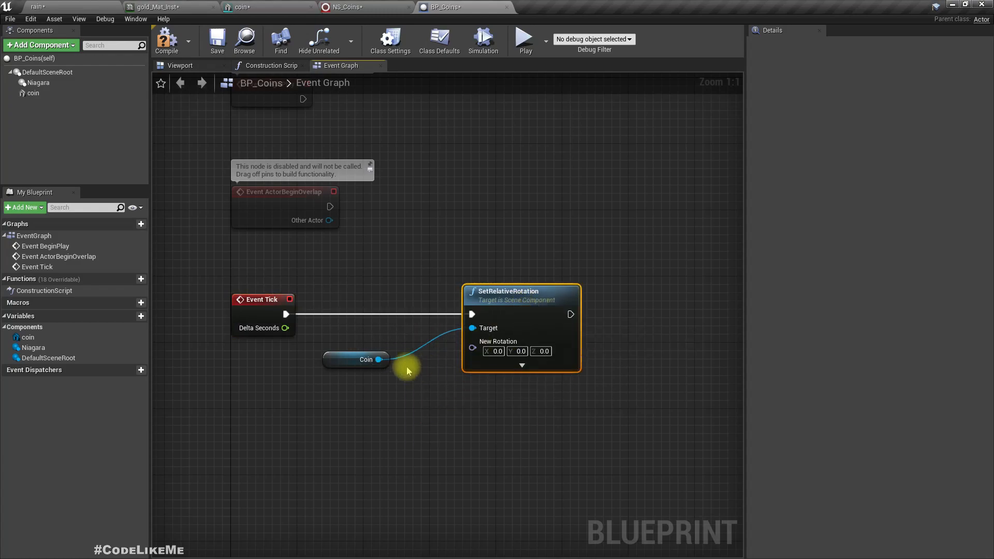
# - Add a getter for the coin's Relative Rotation and spread out the Coin and SetRelativeRotation nodes to make room
pyautogui.moveTo(377, 359); pyautogui.dragTo(381, 432)
pyautogui.write('get relat')
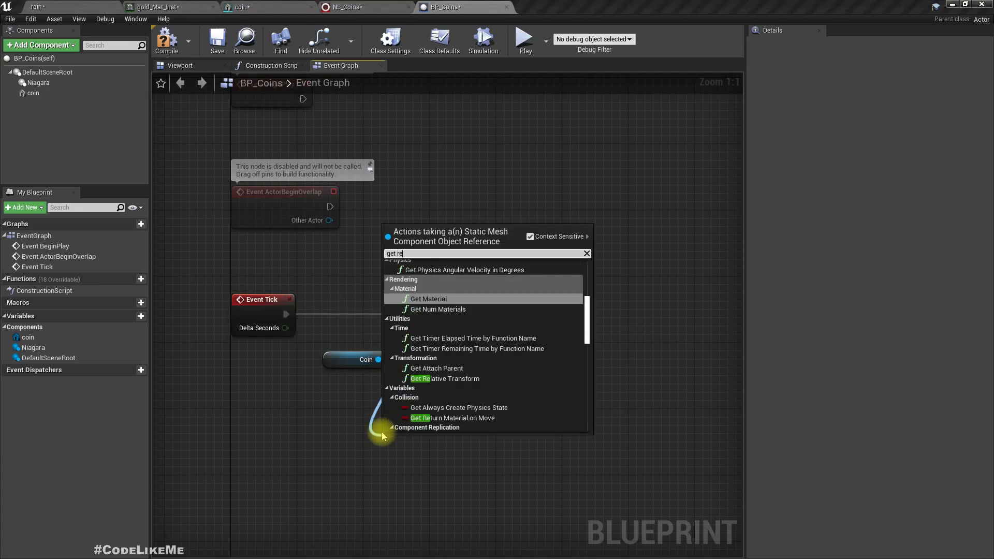
pyautogui.press('Down')
pyautogui.press('Down')
pyautogui.press('Return')
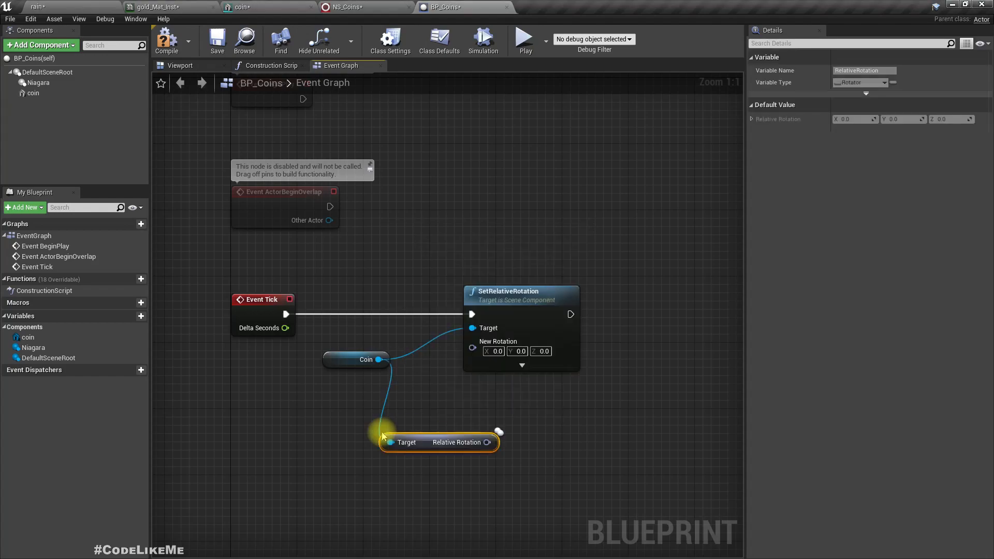
pyautogui.moveTo(546, 315); pyautogui.dragTo(604, 316)
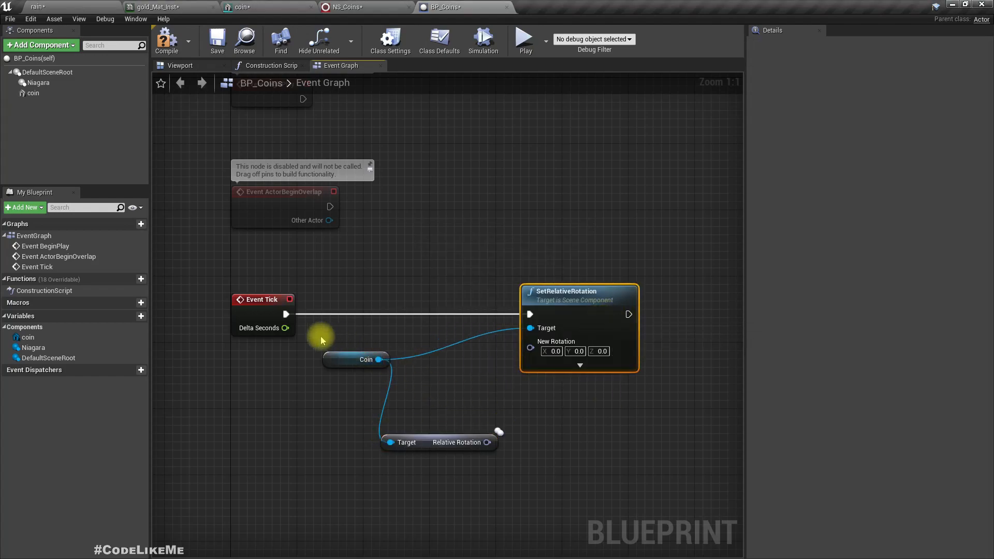
pyautogui.moveTo(327, 360); pyautogui.dragTo(254, 352)
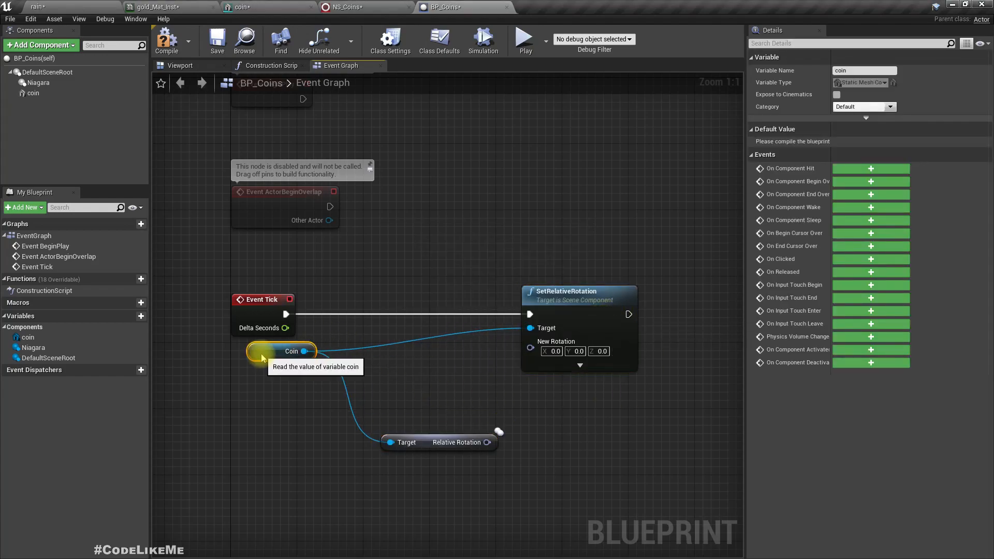
# - Split the Relative Rotation output and the New Rotation input into separate roll, pitch and yaw pins
pyautogui.rightClick(487, 442)
pyautogui.click(511, 466)
pyautogui.moveTo(512, 443); pyautogui.dragTo(495, 420)
pyautogui.rightClick(529, 349)
pyautogui.click(541, 363)
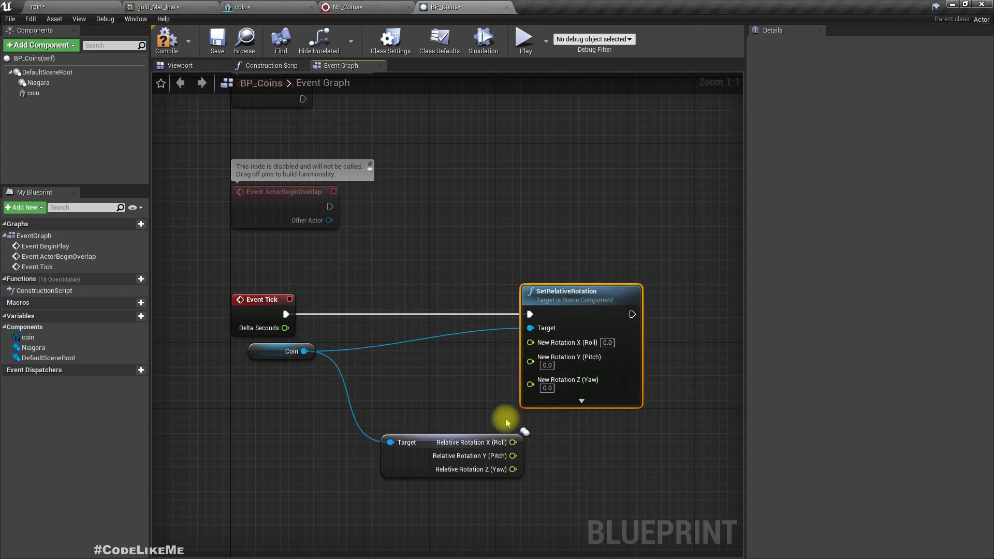
# - Connect the Relative Rotation roll and pitch outputs to the matching New Rotation inputs of SetRelativeRotation
pyautogui.moveTo(421, 444); pyautogui.dragTo(364, 438)
pyautogui.moveTo(455, 434)
pyautogui.mouseDown()
pyautogui.moveTo(526, 377)
pyautogui.moveTo(535, 344)
pyautogui.moveTo(481, 442)
pyautogui.moveTo(455, 448)
pyautogui.mouseUp()
pyautogui.moveTo(583, 476); pyautogui.dragTo(521, 424, button='right')
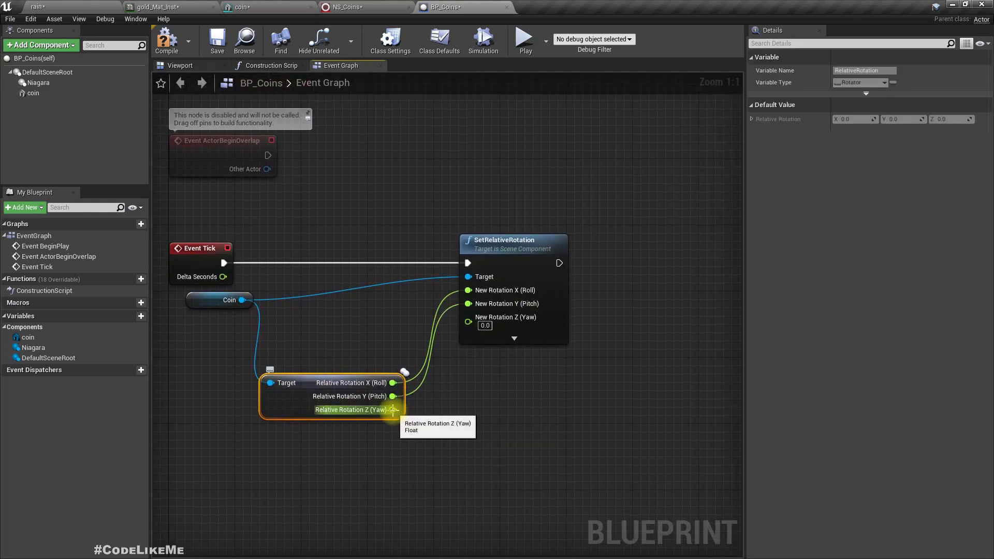
# - Add a float multiply node with three inputs, fed by the Relative Rotation yaw and Event Tick's Delta Seconds
pyautogui.moveTo(393, 409); pyautogui.dragTo(456, 431)
pyautogui.write('*')
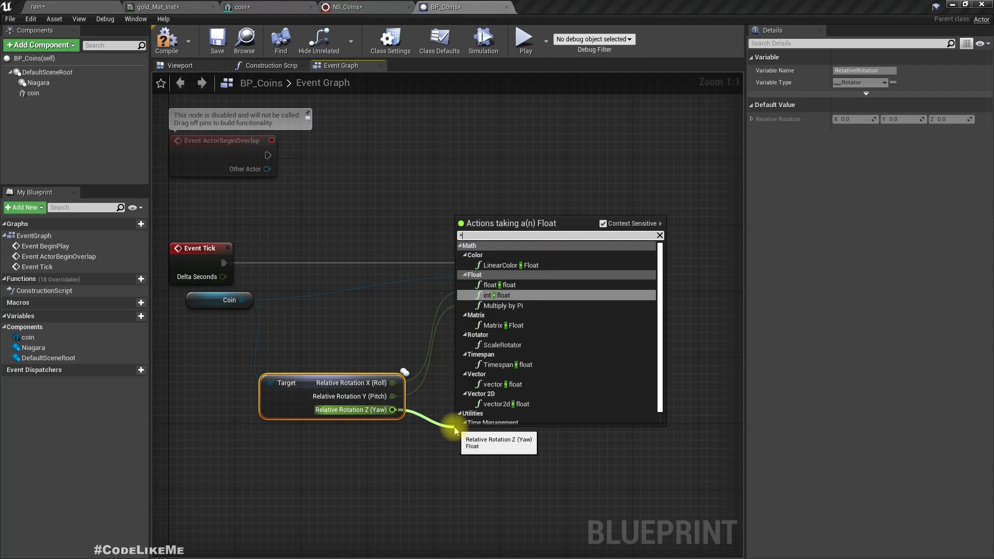
pyautogui.press('Up')
pyautogui.press('Return')
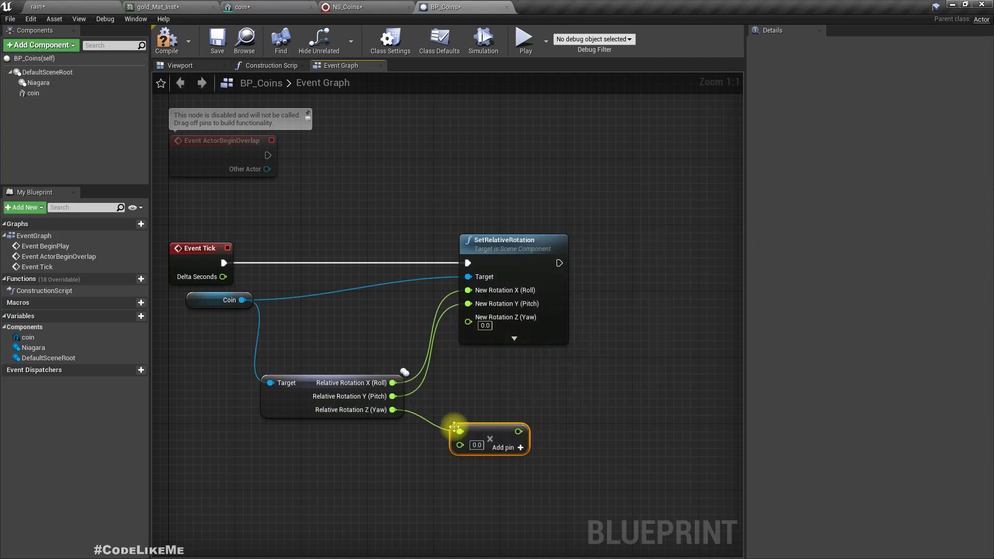
pyautogui.click(513, 449)
pyautogui.moveTo(460, 446); pyautogui.dragTo(418, 458)
pyautogui.moveTo(218, 280); pyautogui.dragTo(459, 443)
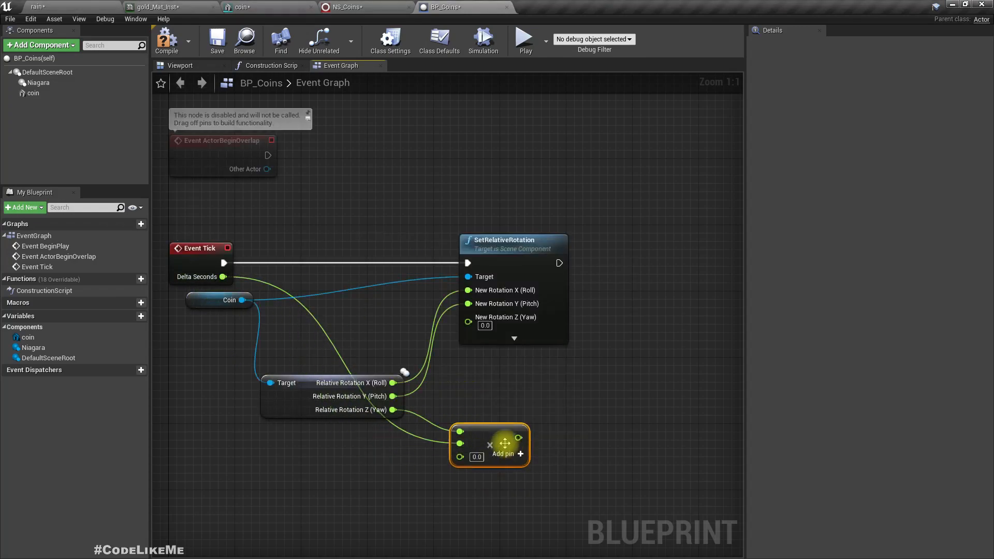
# - Set the multiply node's third input to 10.0 and connect its result to New Rotation Z (Yaw)
pyautogui.moveTo(588, 394); pyautogui.dragTo(524, 395, button='right')
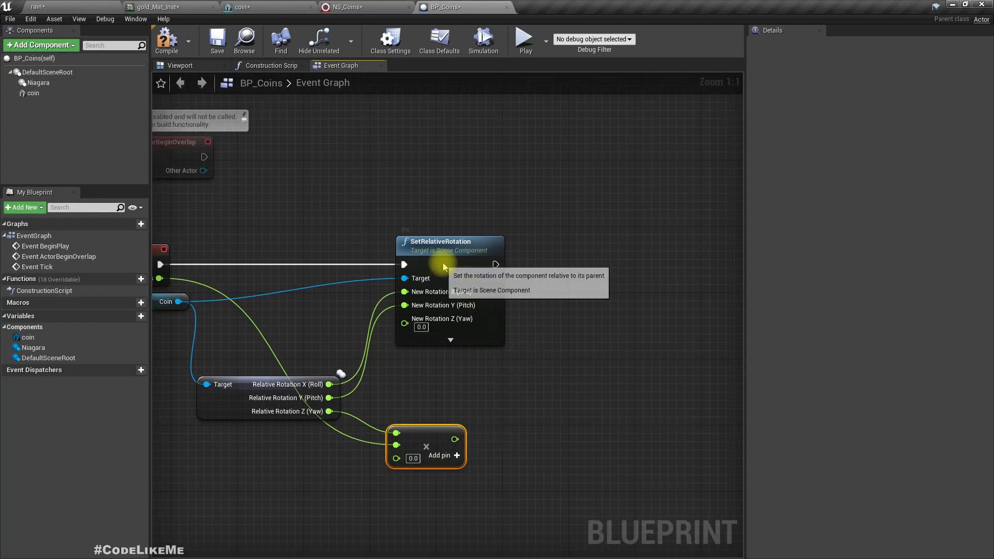
pyautogui.moveTo(444, 264); pyautogui.dragTo(502, 265)
pyautogui.moveTo(501, 425); pyautogui.dragTo(568, 377, button='right')
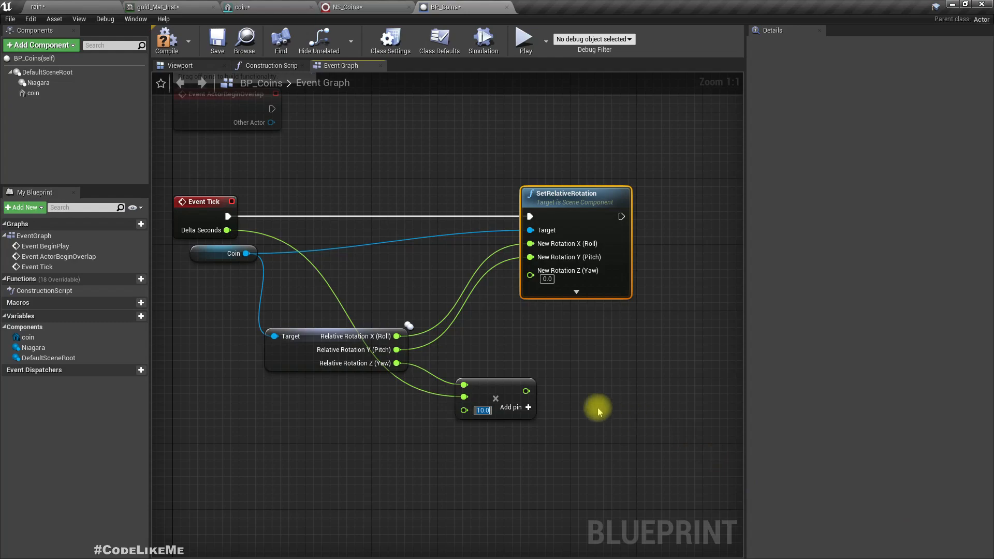
pyautogui.moveTo(527, 391); pyautogui.dragTo(530, 270)
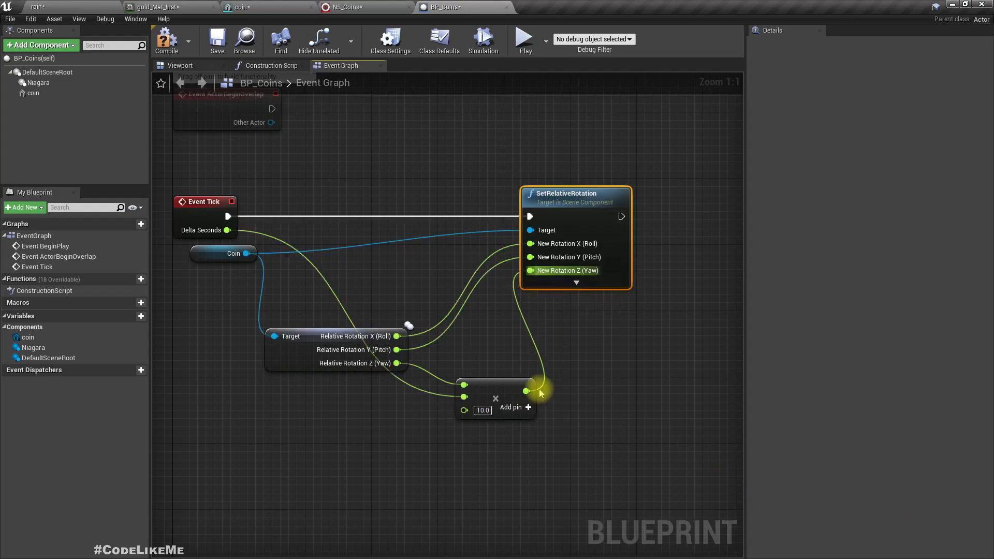
# - Place a BP_Coins actor in the rain level and reposition it above the checkered floor
pyautogui.click(54, 7)
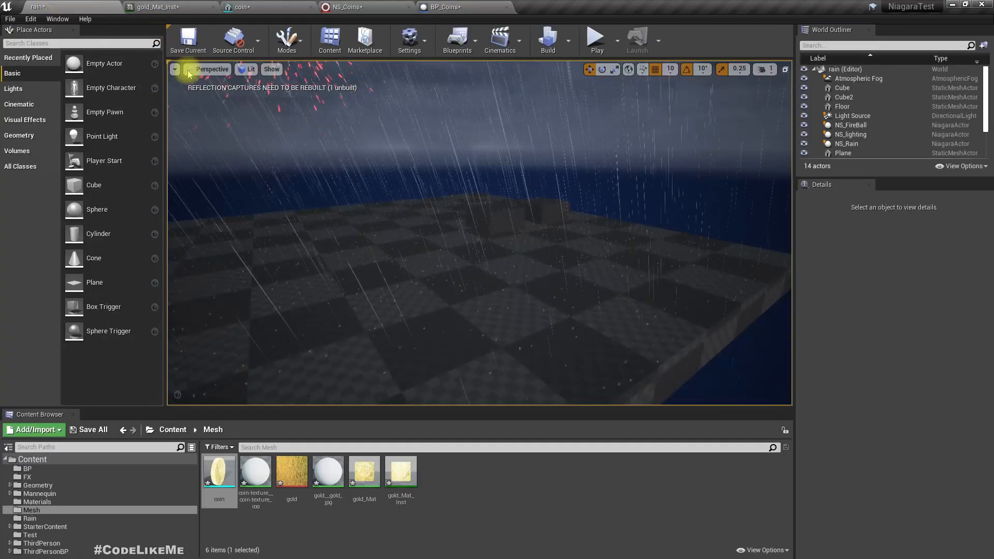
pyautogui.click(457, 6)
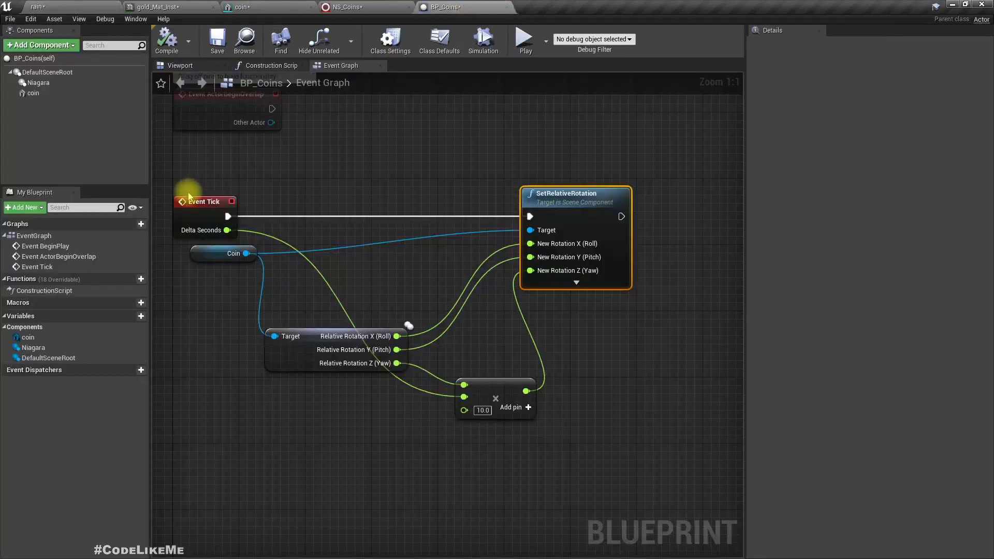
pyautogui.click(240, 36)
pyautogui.moveTo(219, 473); pyautogui.dragTo(328, 299)
pyautogui.moveTo(459, 257)
pyautogui.mouseDown(button='right')
pyautogui.moveTo(424, 256)
pyautogui.moveTo(414, 274)
pyautogui.moveTo(486, 267)
pyautogui.moveTo(458, 256)
pyautogui.mouseUp(button='right')
pyautogui.moveTo(498, 225); pyautogui.dragTo(404, 206)
pyautogui.moveTo(544, 322); pyautogui.dragTo(466, 306, button='right')
# - Play the rain level in full-screen view and walk the character around to check whether the coin spins
pyautogui.press('F11')
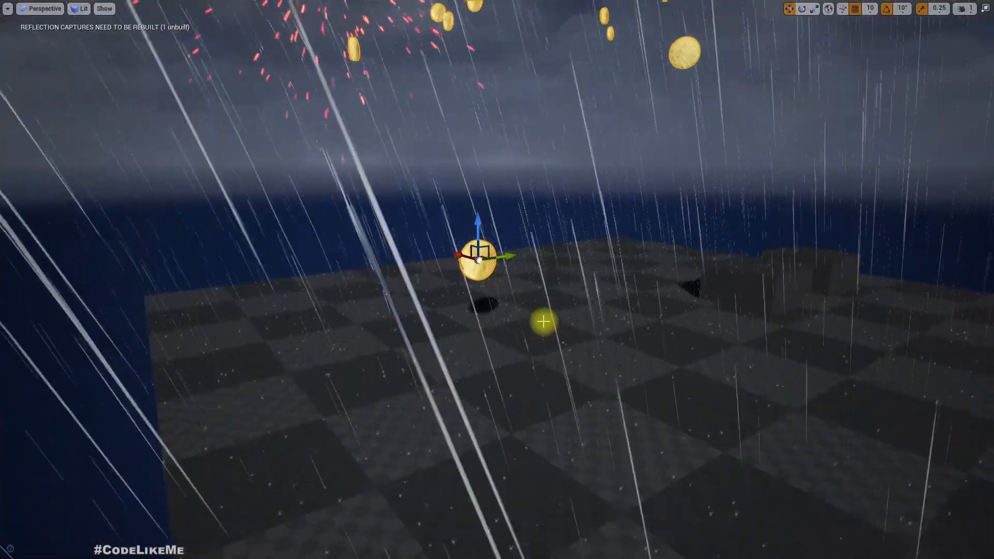
pyautogui.hotkey('alt', 'p')
pyautogui.click(543, 321)
pyautogui.press('w')
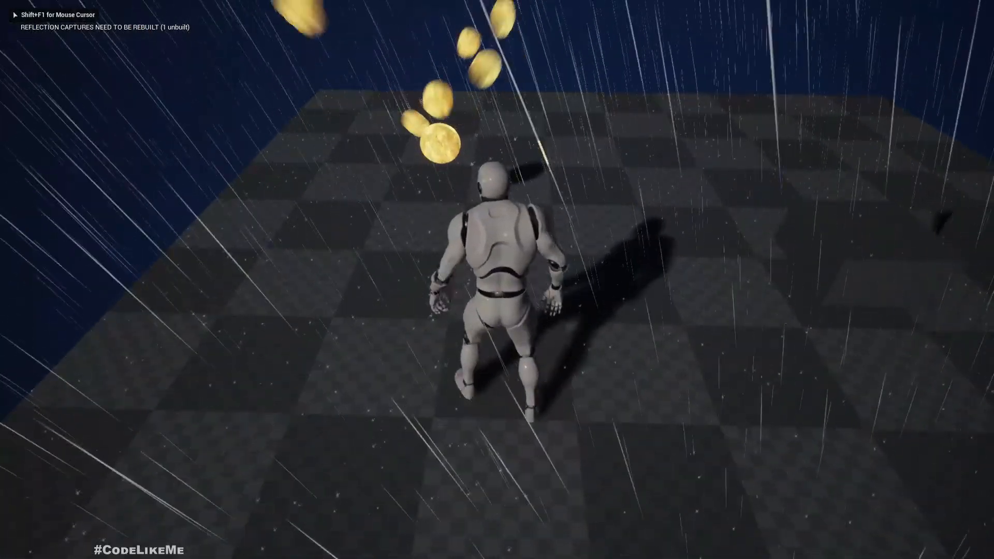
pyautogui.press('w')
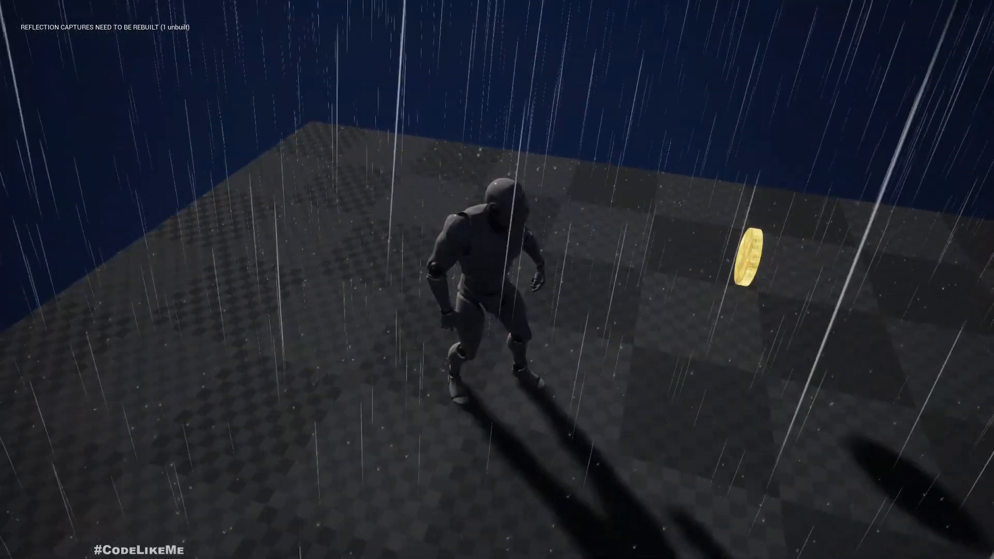
pyautogui.press('Escape')
# - Add a float addition node fed by the Relative Rotation yaw in BP_Coins, with the multiply node moved below it
pyautogui.click(482, 6)
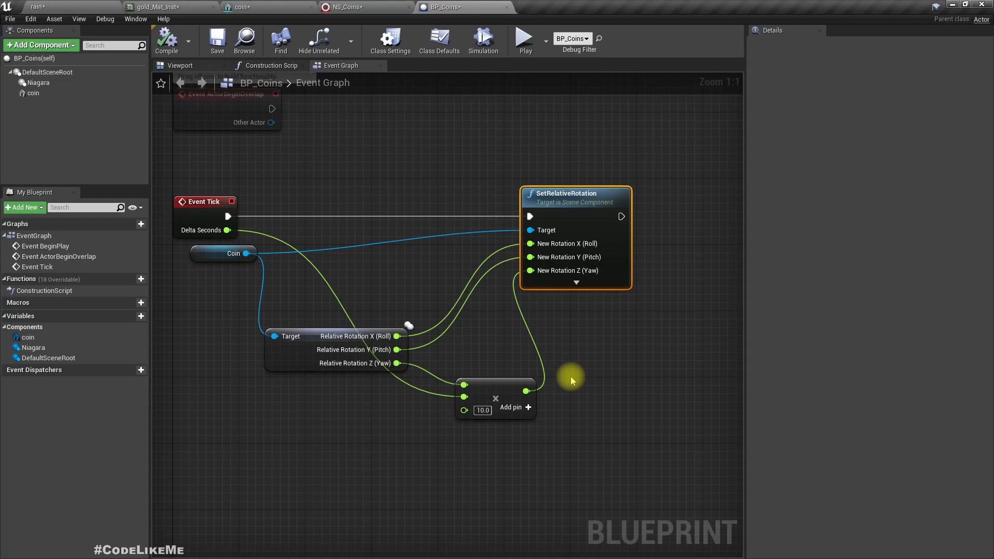
pyautogui.moveTo(497, 397); pyautogui.dragTo(489, 422)
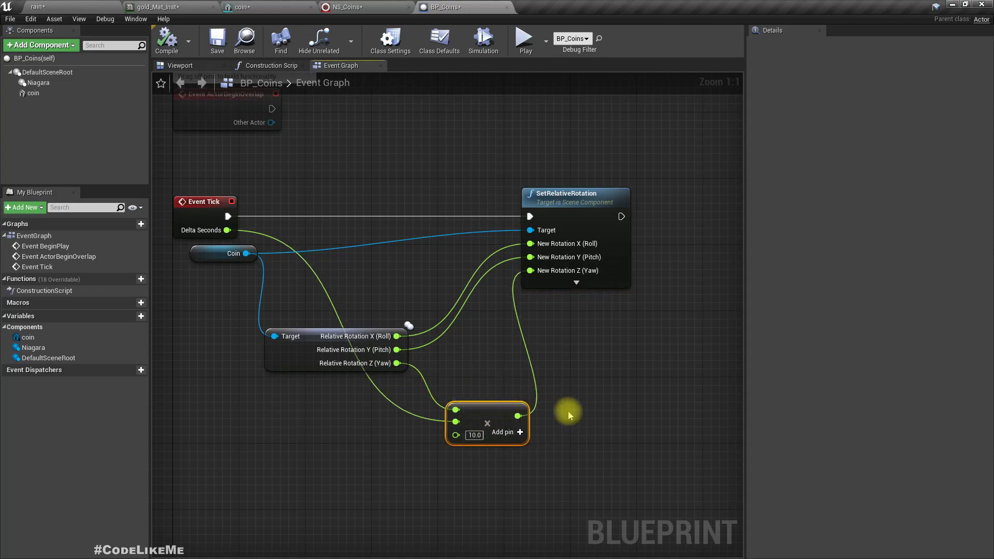
pyautogui.moveTo(396, 363); pyautogui.dragTo(441, 364)
pyautogui.write('+')
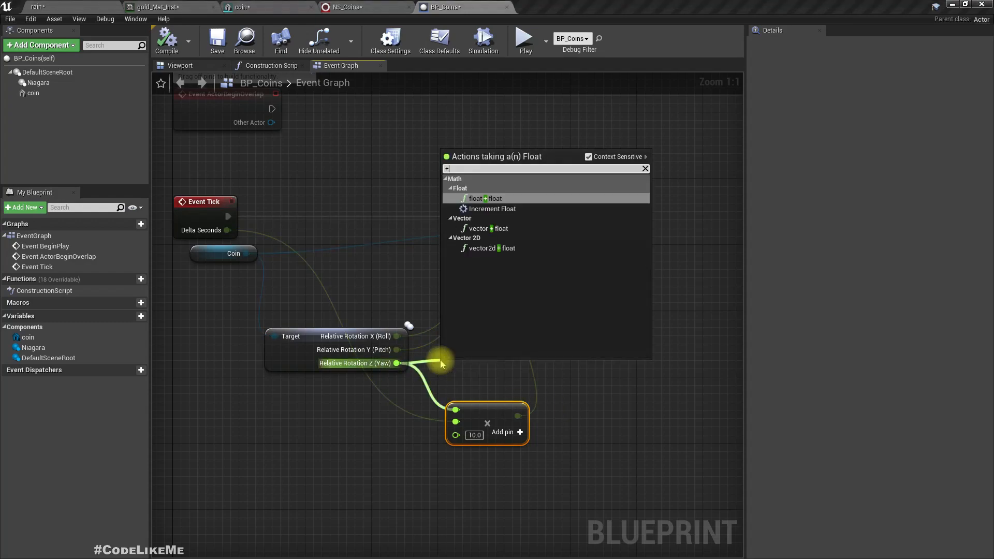
pyautogui.press('Return')
pyautogui.moveTo(509, 416); pyautogui.dragTo(485, 431)
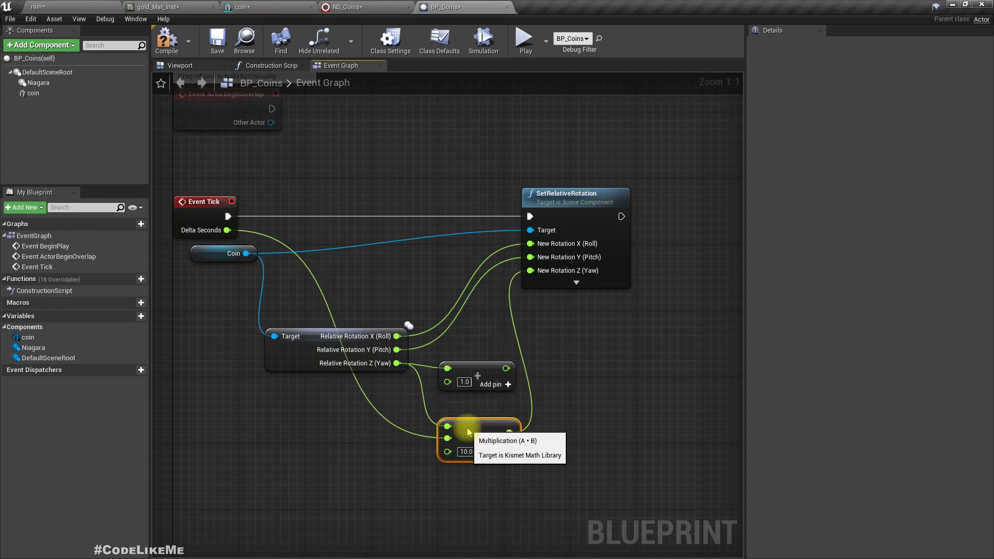
# - Remove the multiply node's yaw input, feed its result into the add node's second input, and connect the sum to New Rotation Z (Yaw)
pyautogui.rightClick(448, 426)
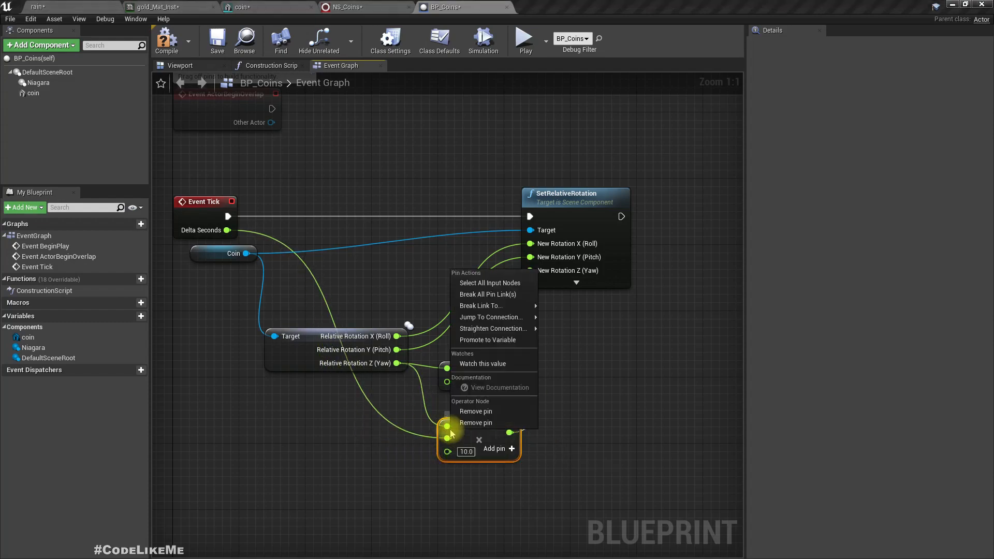
pyautogui.click(471, 295)
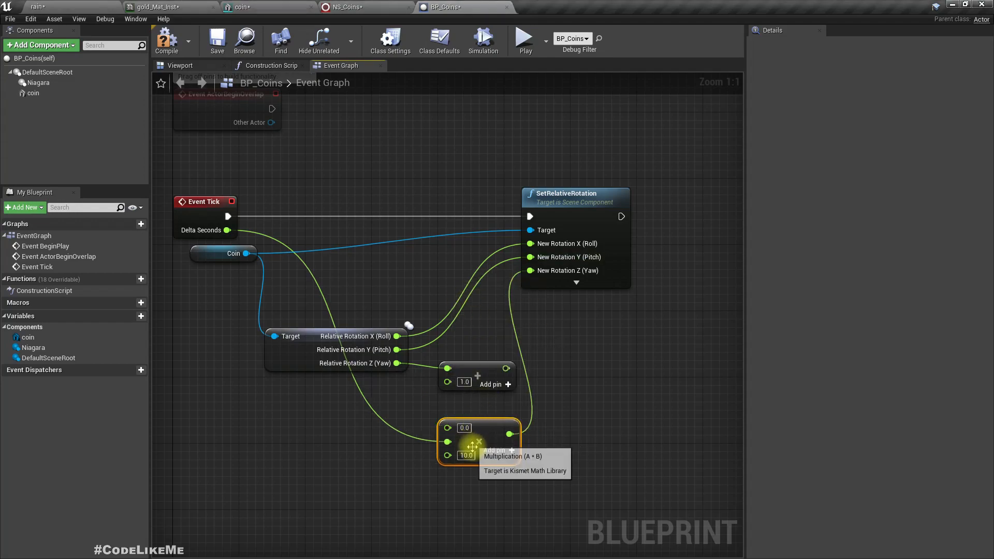
pyautogui.rightClick(447, 428)
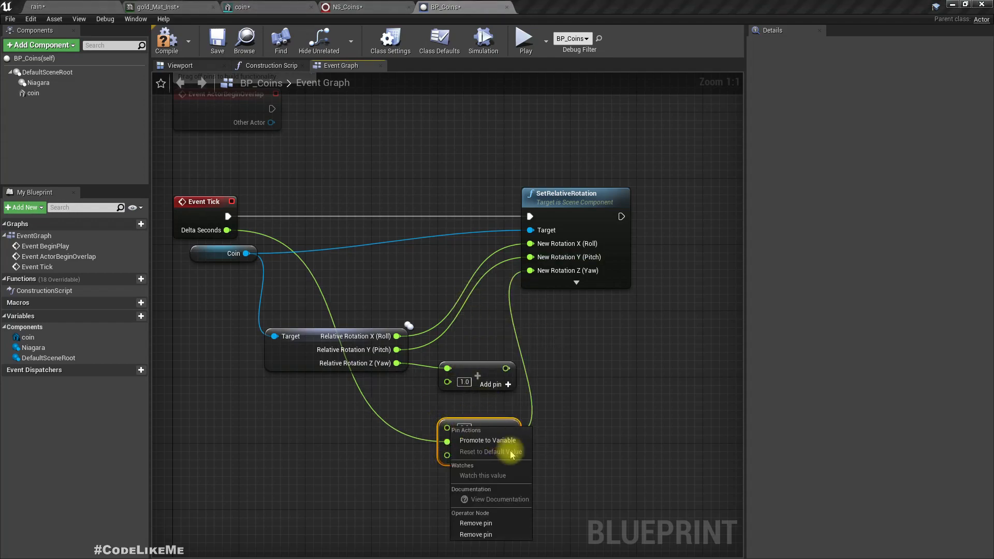
pyautogui.click(490, 525)
pyautogui.moveTo(510, 427); pyautogui.dragTo(448, 382)
pyautogui.moveTo(506, 368); pyautogui.dragTo(540, 272)
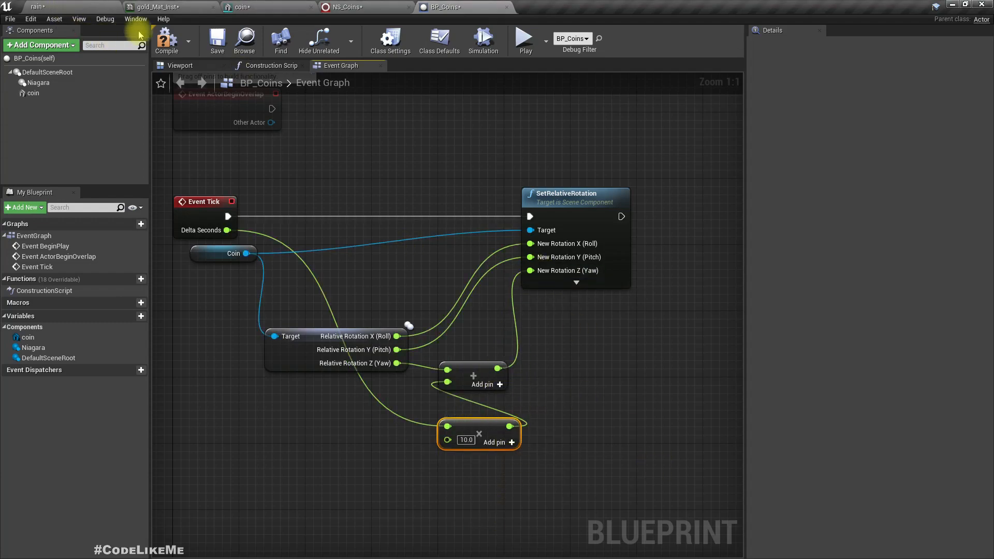
# - Play the rain level in full-screen view to check the coin's rotation, and return to the editor
pyautogui.click(95, 5)
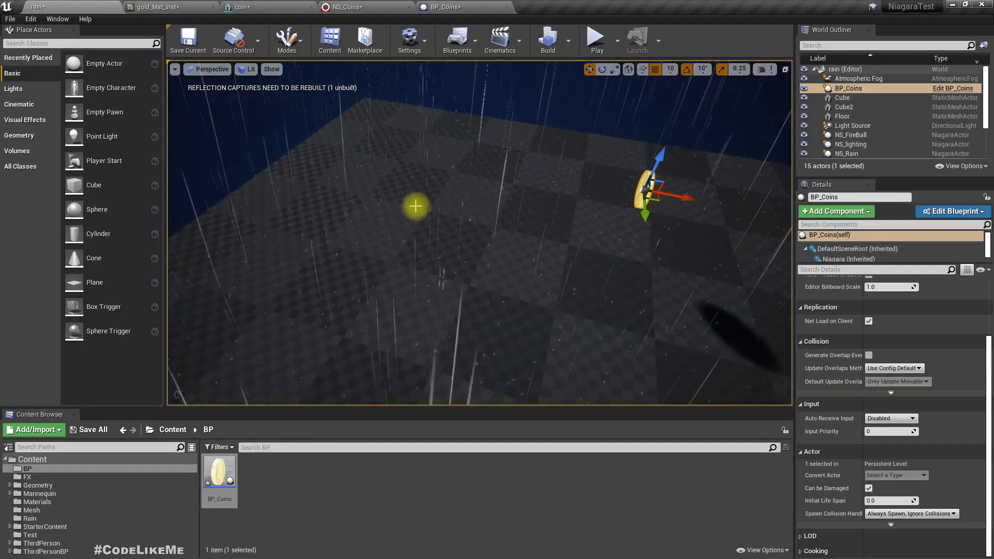
pyautogui.press('F11')
pyautogui.hotkey('alt', 'p')
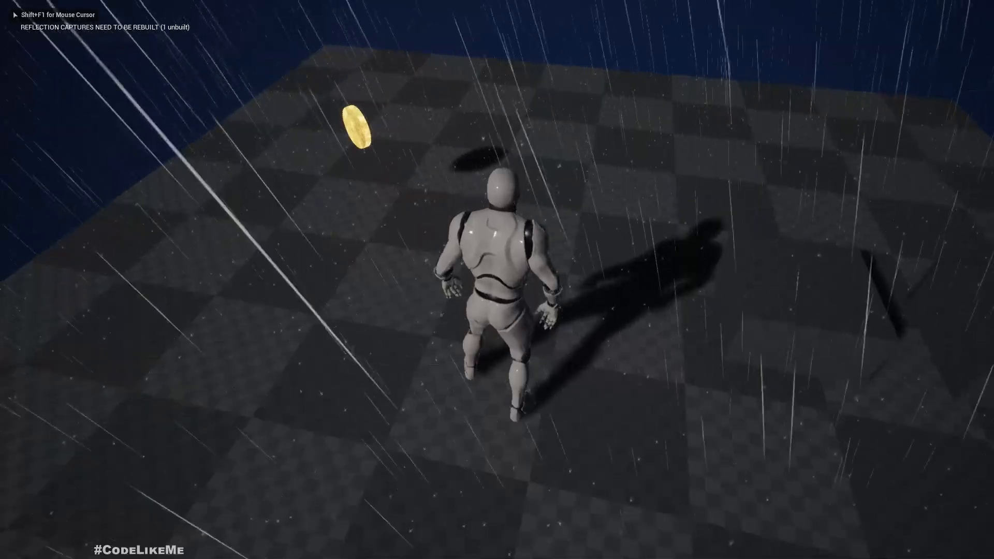
pyautogui.press('Escape')
pyautogui.press('Escape')
pyautogui.press('F11')
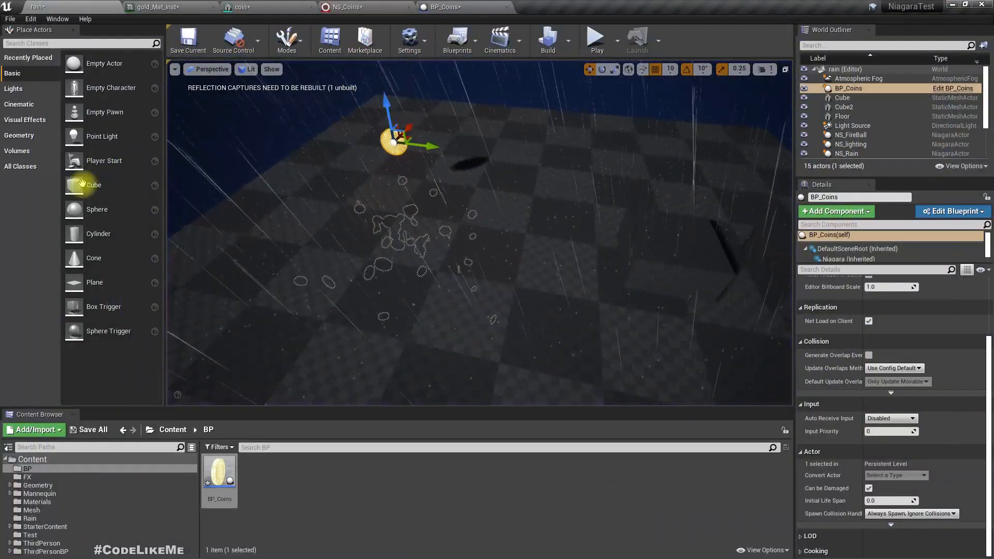
# - Set the multiply node's second input in BP_Coins to 100.0 and play the rain level to test the spin speed
pyautogui.click(492, 7)
pyautogui.click(466, 440)
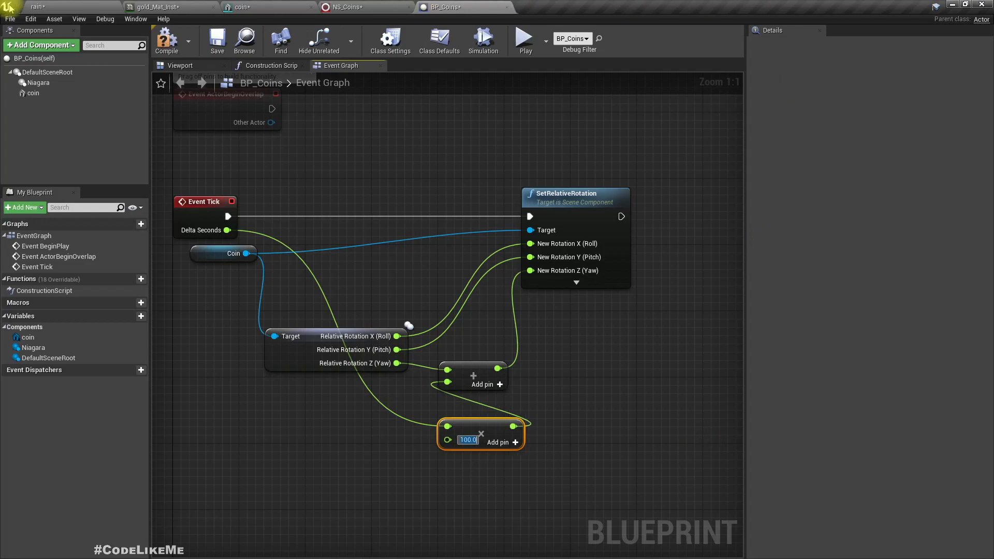
pyautogui.click(57, 7)
pyautogui.hotkey('alt', 'p')
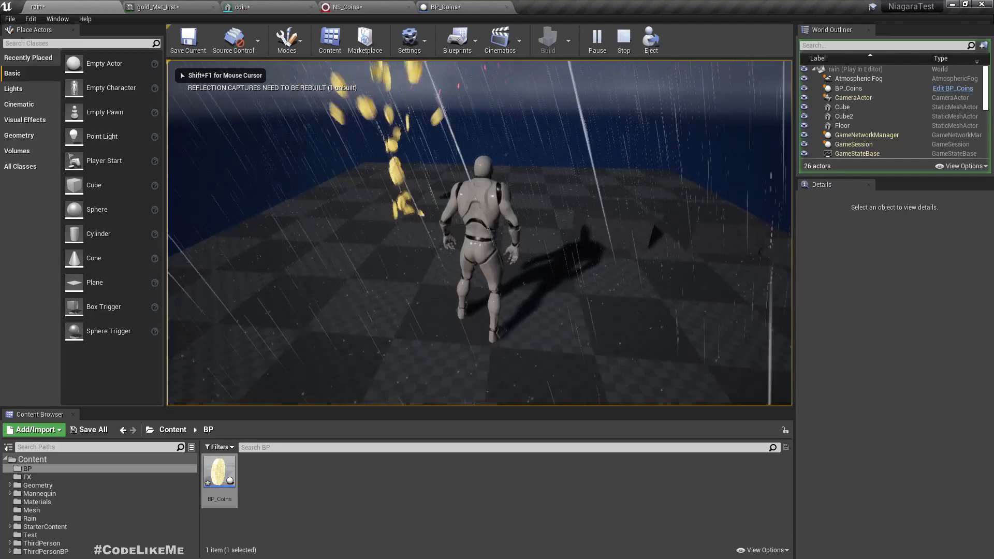
# - Set the multiply node's second input to 200.0 and test the coin's spin in the rain level in full-screen view
pyautogui.click(465, 6)
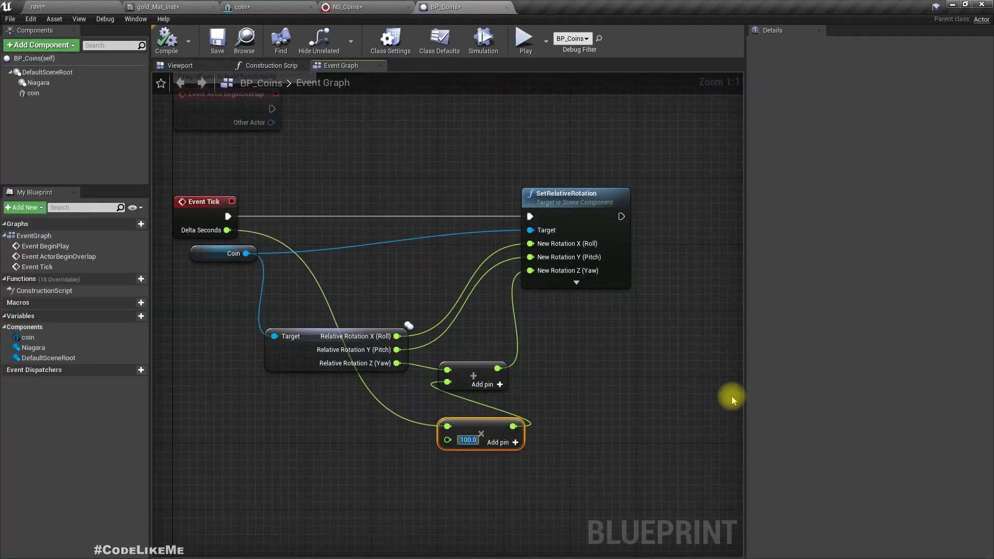
pyautogui.click(87, 4)
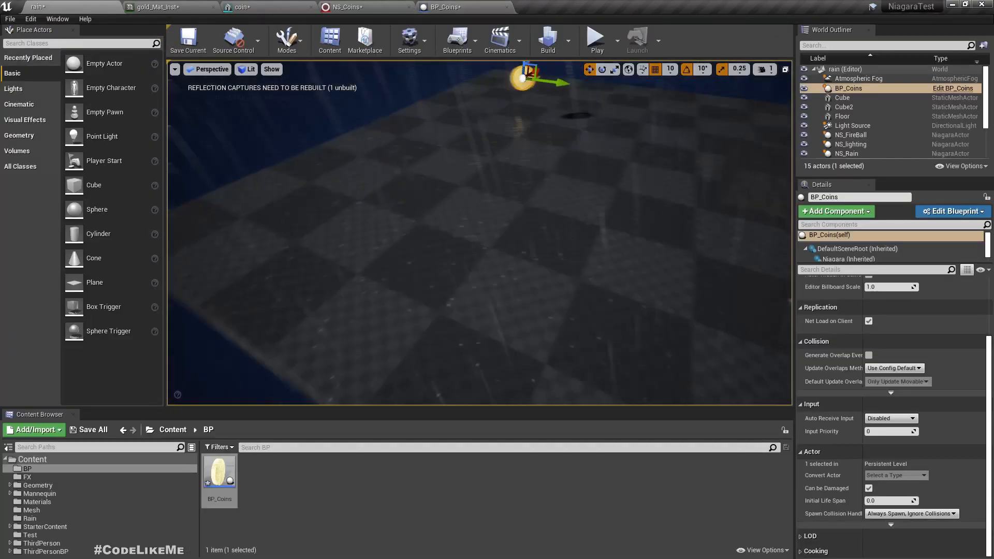
pyautogui.press('F11')
pyautogui.hotkey('alt', 'p')
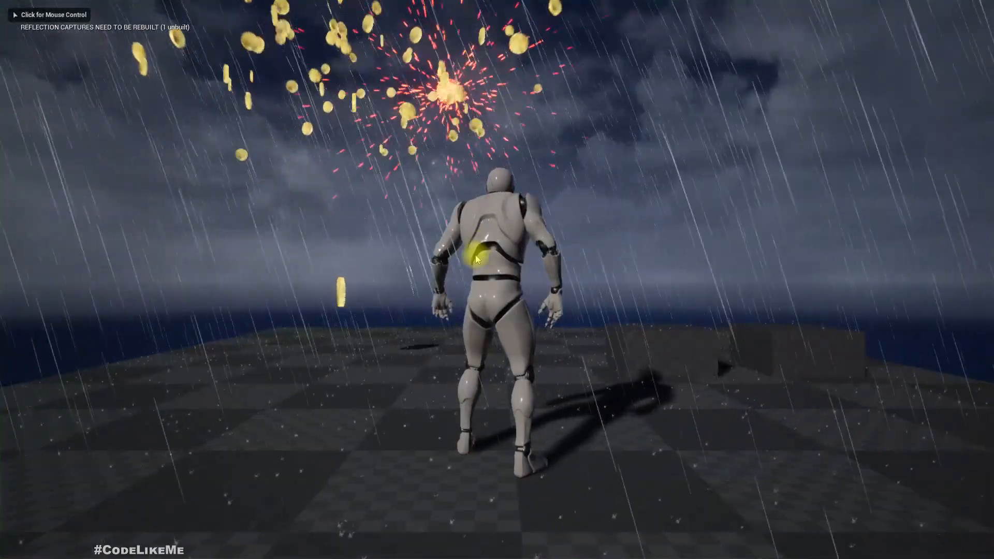
pyautogui.click(483, 243)
pyautogui.press('Escape')
pyautogui.press('F11')
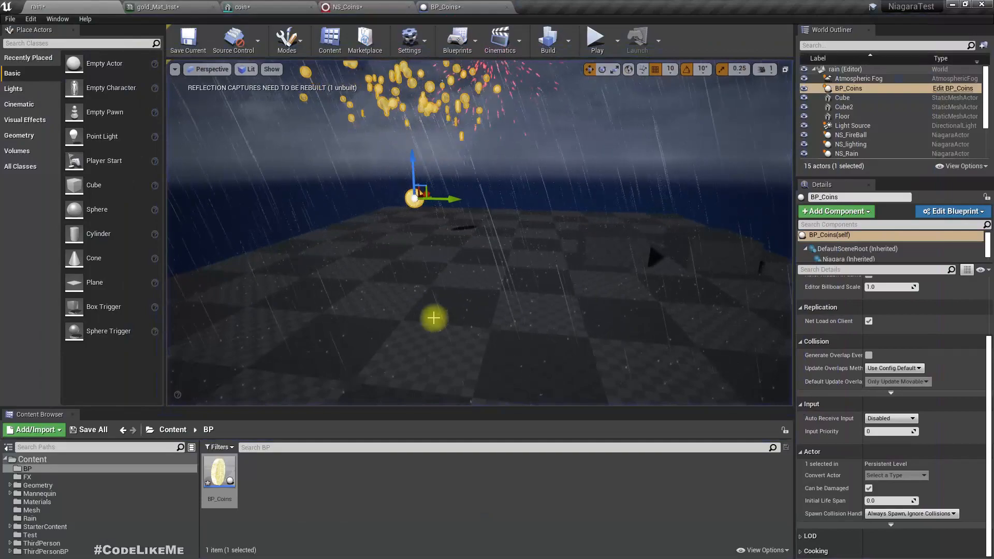
# - Turn off Auto Activate for the Niagara component in BP_Coins and compile the blueprint
pyautogui.click(365, 9)
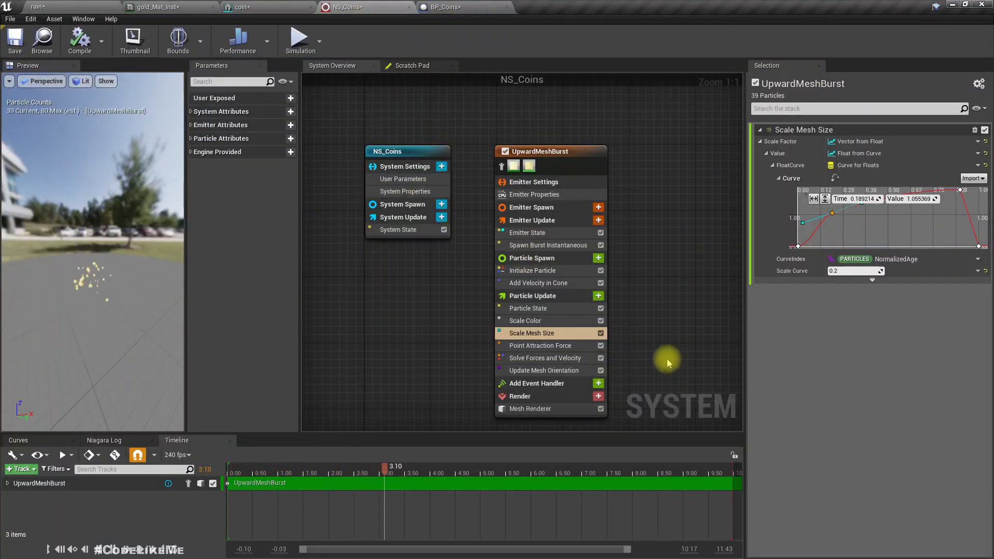
pyautogui.click(444, 6)
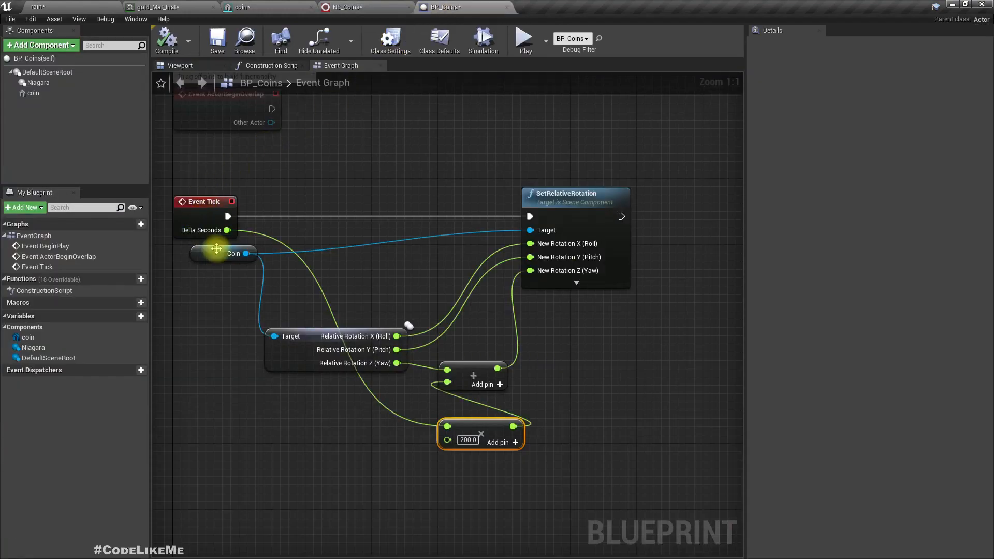
pyautogui.click(37, 83)
pyautogui.scroll(-3, 910, 363)
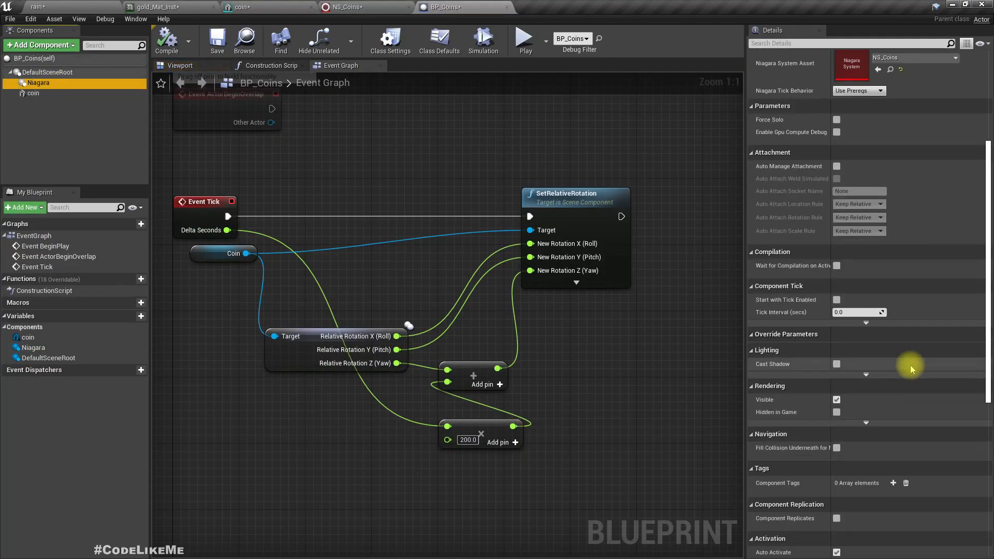
pyautogui.scroll(-3, 870, 409)
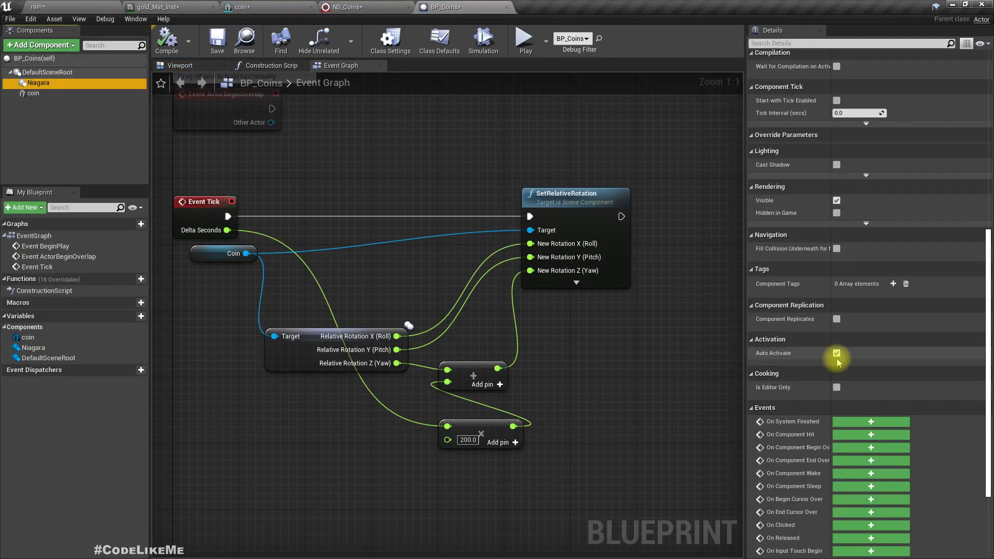
pyautogui.click(165, 45)
pyautogui.scroll(-3, 338, 187)
# - Add a Sphere Collision component under the Niagara component in BP_Coins
pyautogui.click(197, 66)
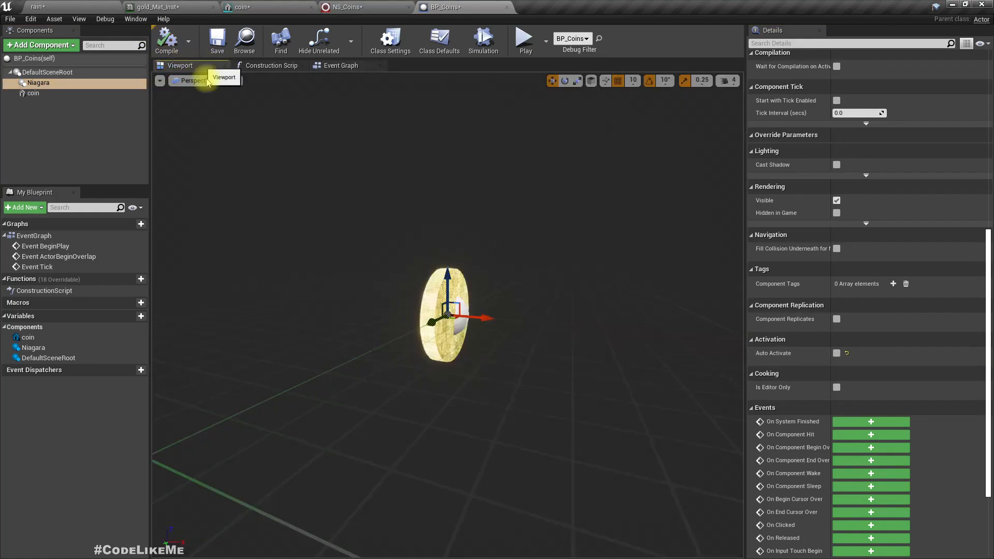
pyautogui.click(44, 46)
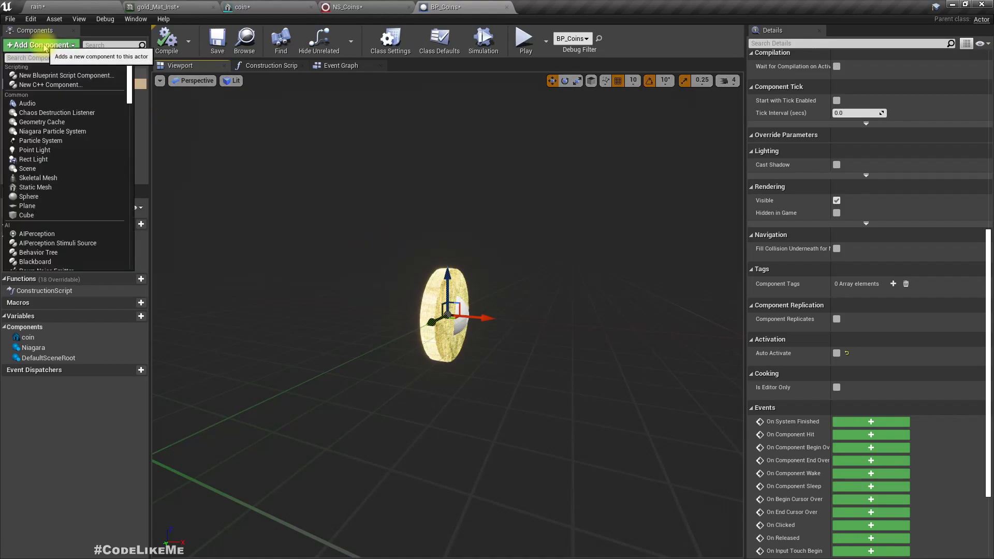
pyautogui.write('coll')
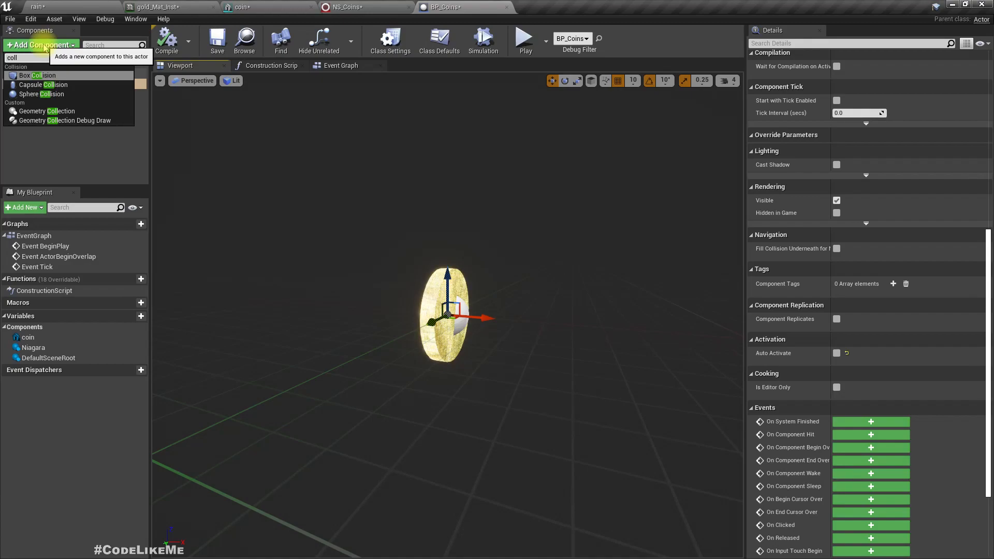
pyautogui.press('Down')
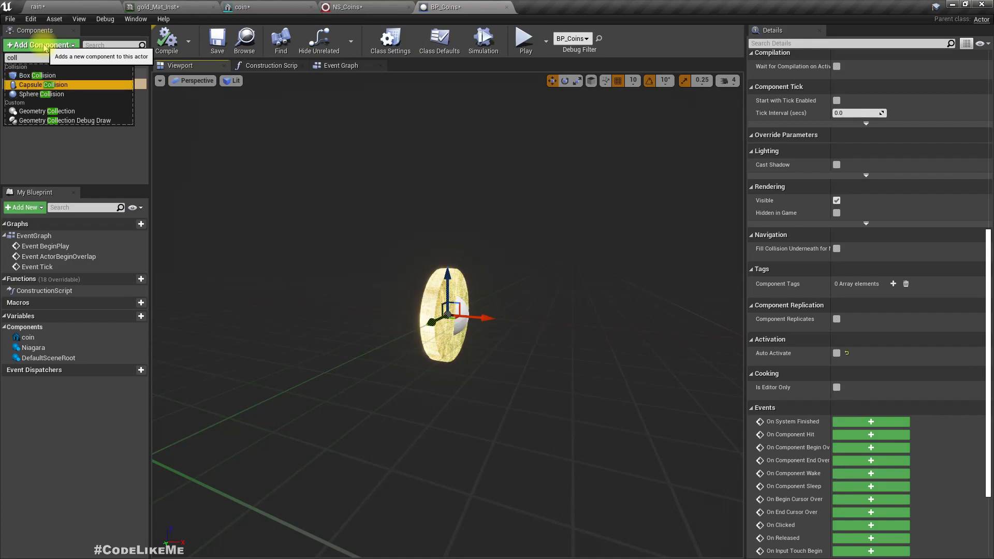
pyautogui.press('Up')
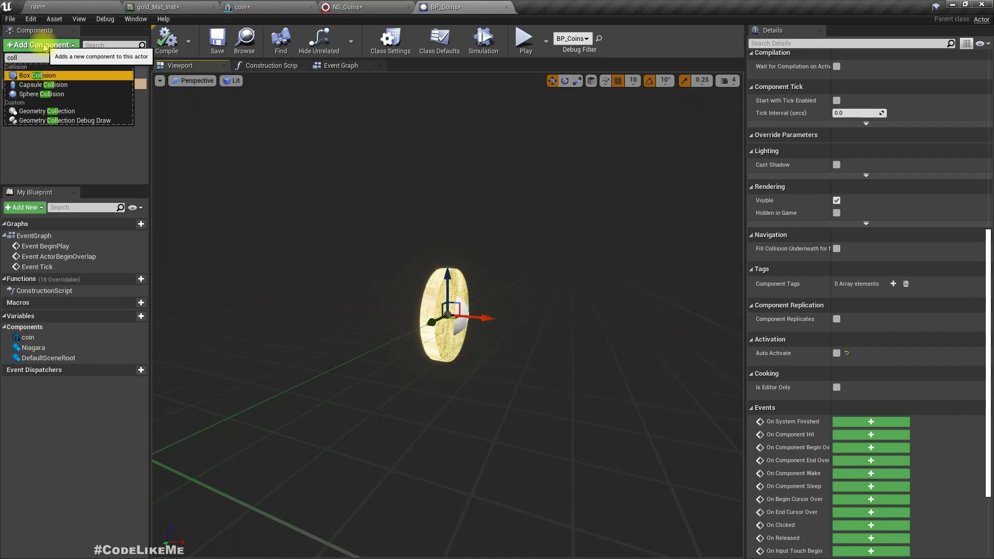
pyautogui.press('Down')
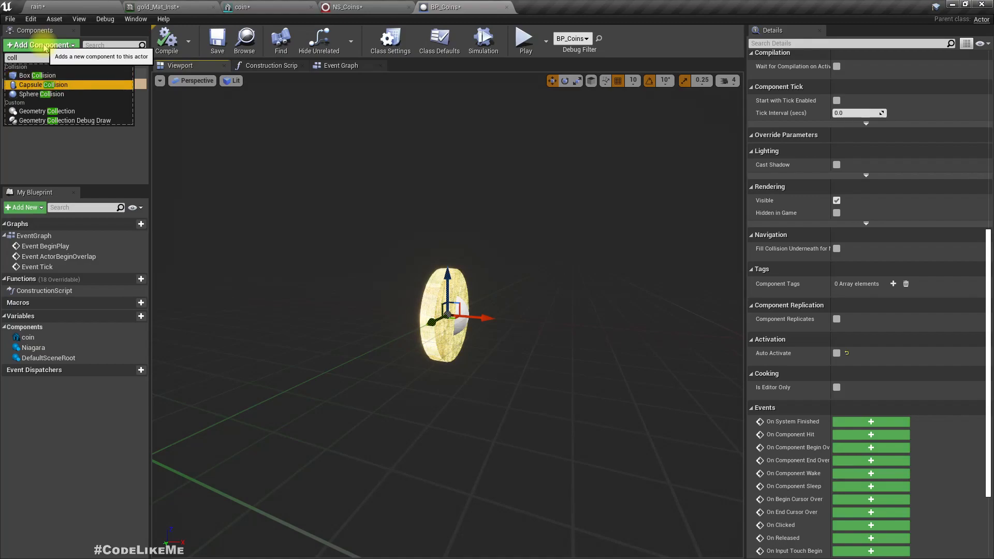
pyautogui.press('Down')
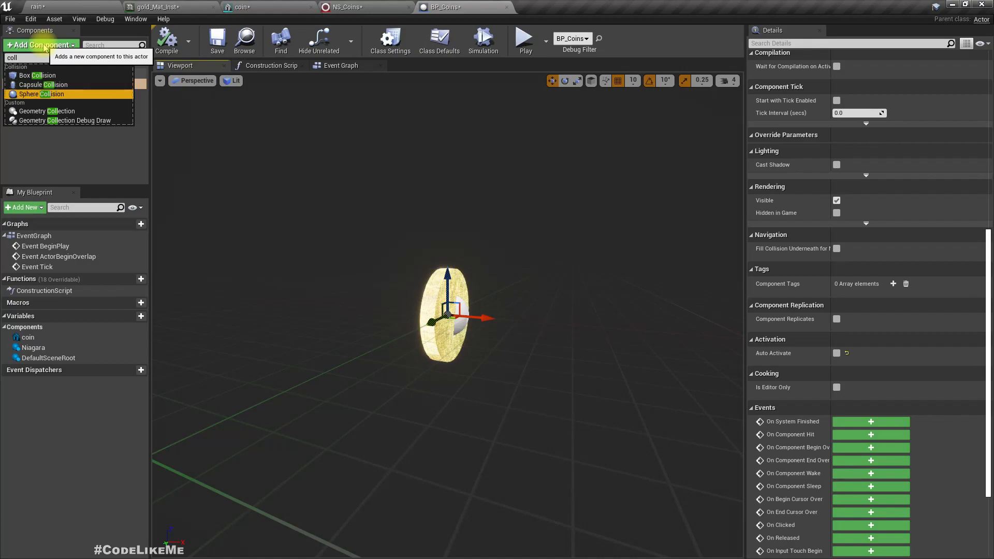
pyautogui.press('Return')
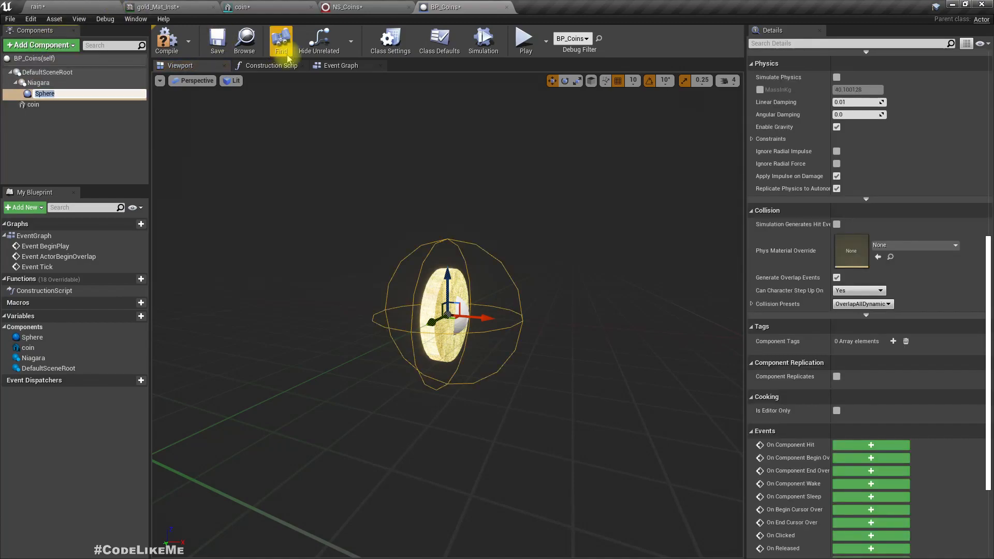
# - Rename the new sphere component as "Collection collider"
pyautogui.write('Collection coll')
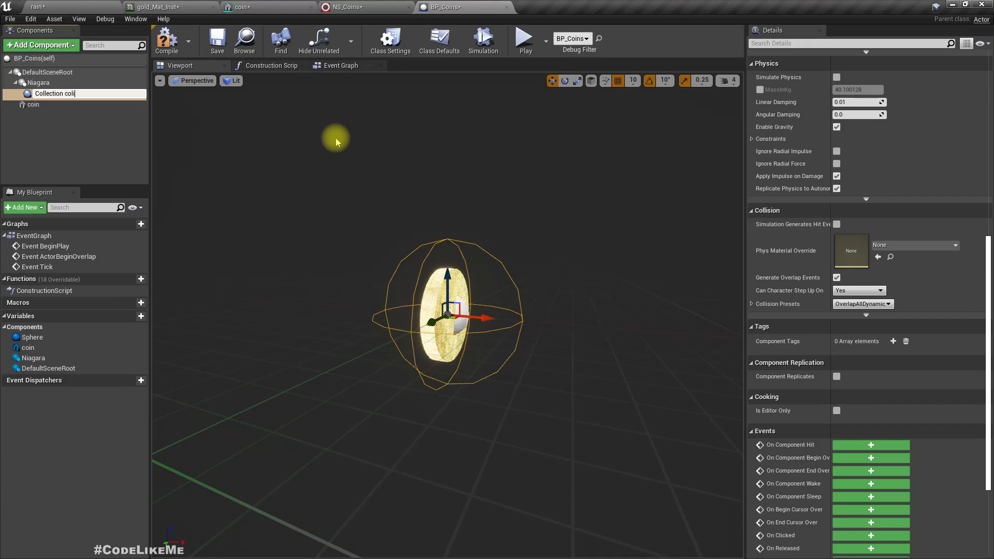
pyautogui.write('ider')
pyautogui.press('Return')
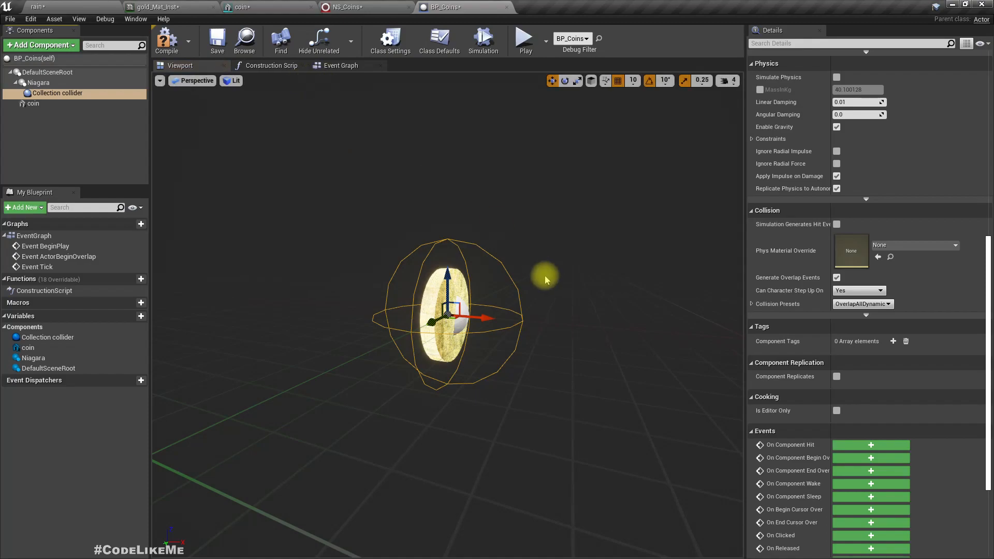
pyautogui.scroll(-4, 544, 279)
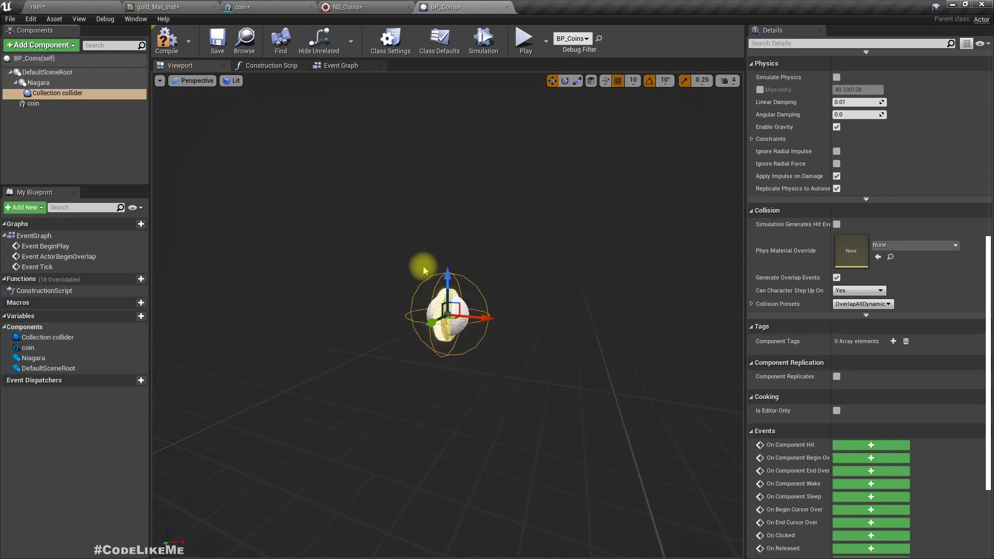
# - Give Collection collider a Custom collision preset that ignores every channel except Pawn, which is set to Overlap
pyautogui.click(61, 7)
pyautogui.moveTo(480, 233); pyautogui.dragTo(458, 236, button='right')
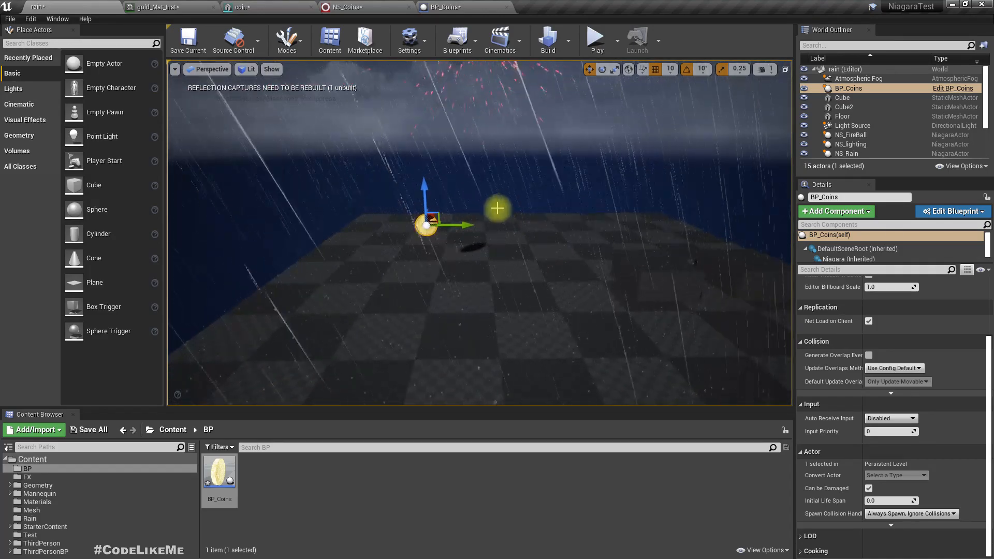
pyautogui.click(442, 7)
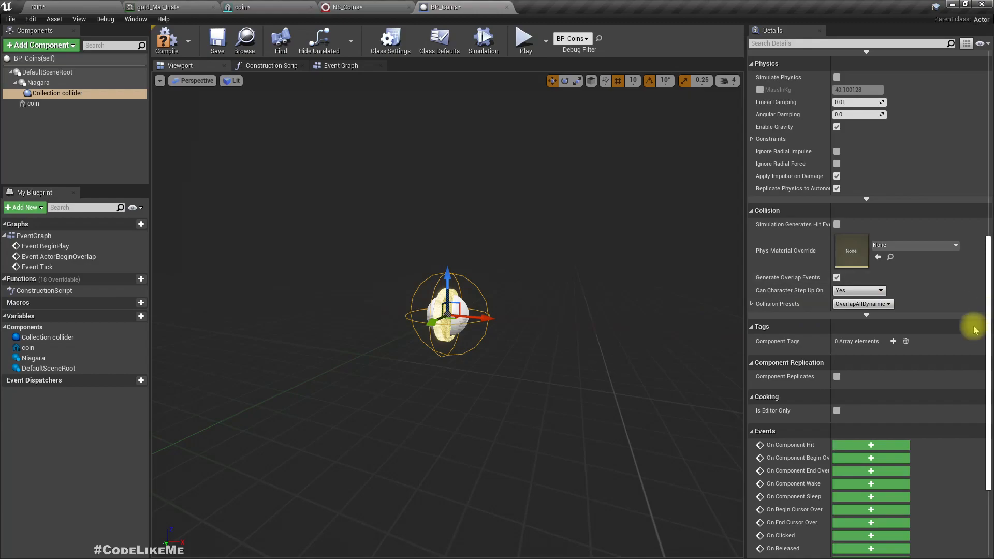
pyautogui.click(752, 303)
pyautogui.click(855, 305)
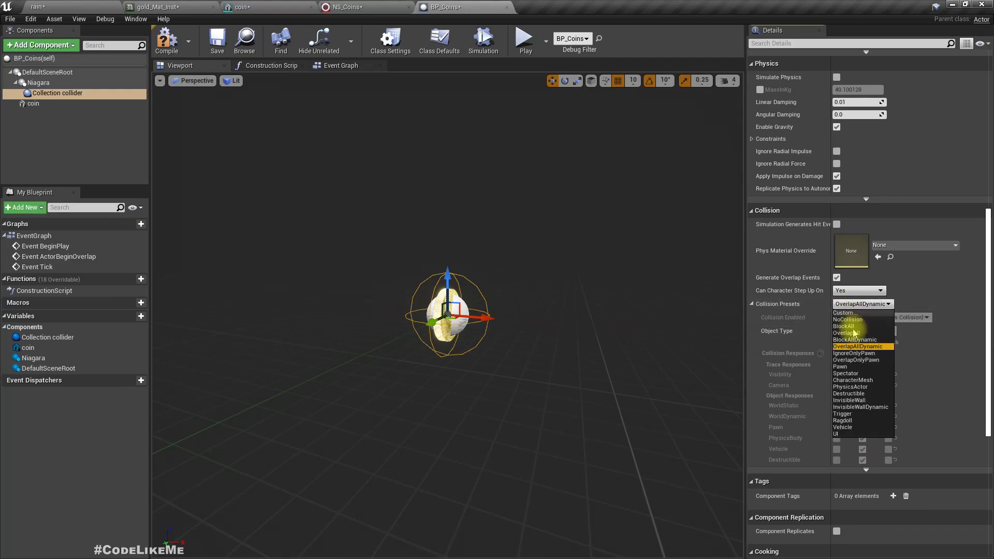
pyautogui.click(843, 313)
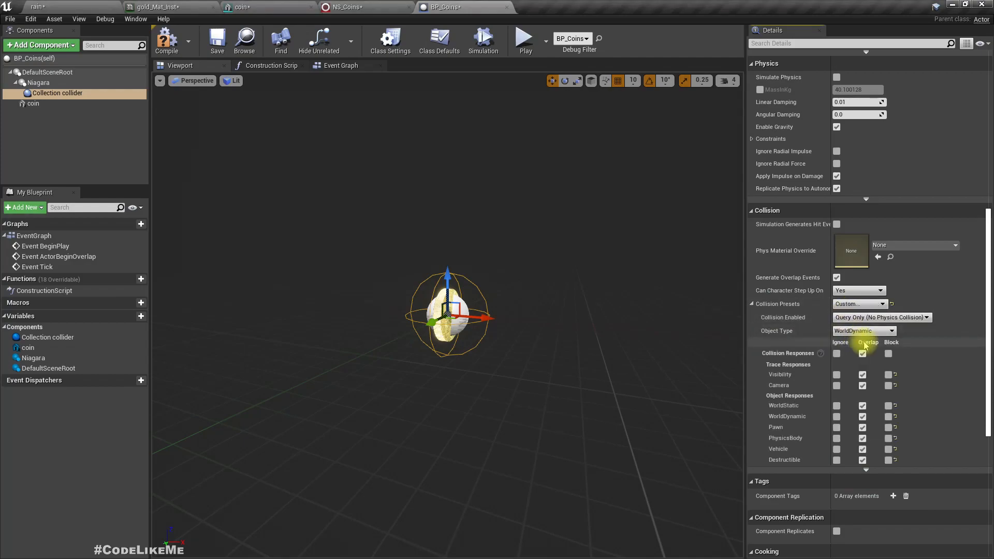
pyautogui.click(837, 353)
pyautogui.scroll(-4, 834, 383)
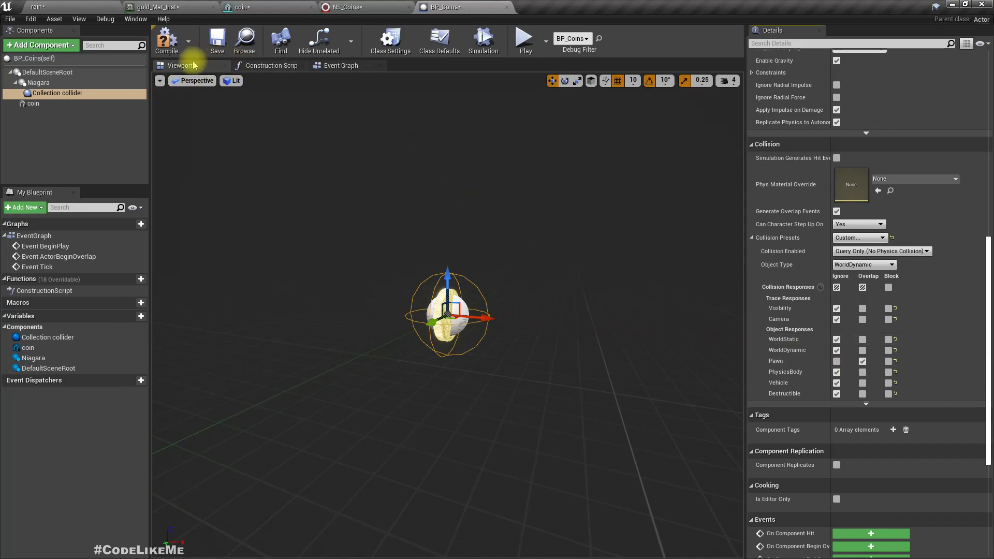
pyautogui.moveTo(607, 300); pyautogui.dragTo(609, 293, button='right')
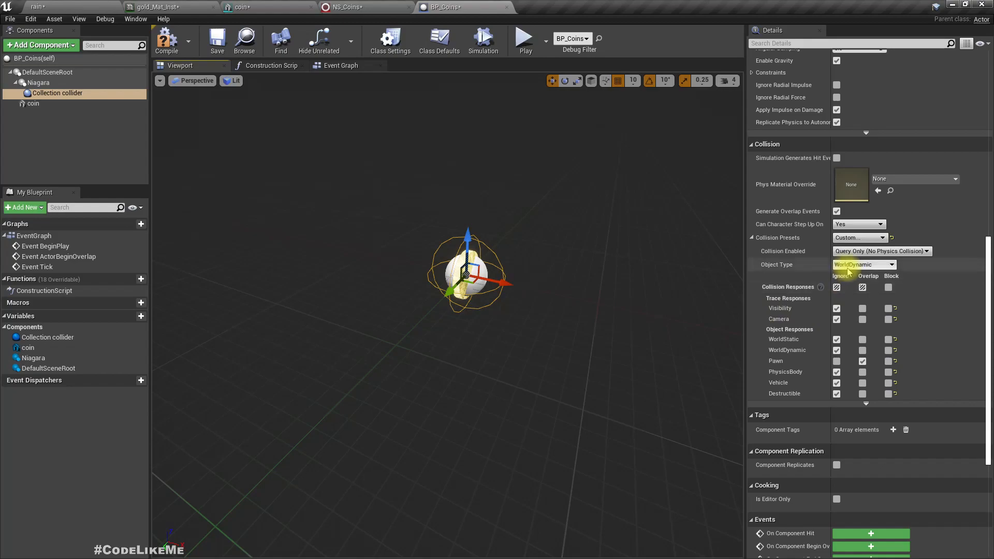
pyautogui.scroll(2, 846, 264)
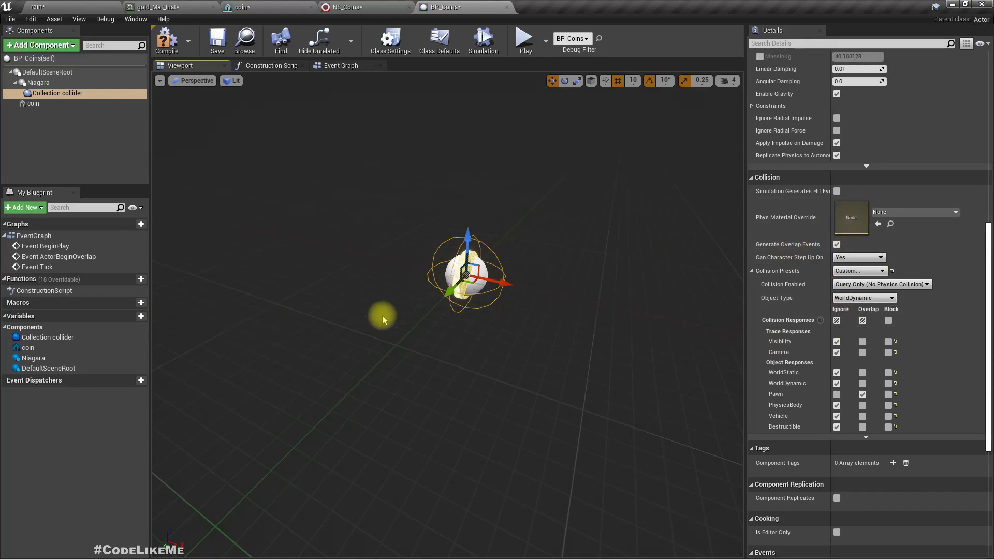
# - Scale the Collection collider component uniformly to 4.0 on all three axes
pyautogui.scroll(18, 875, 275)
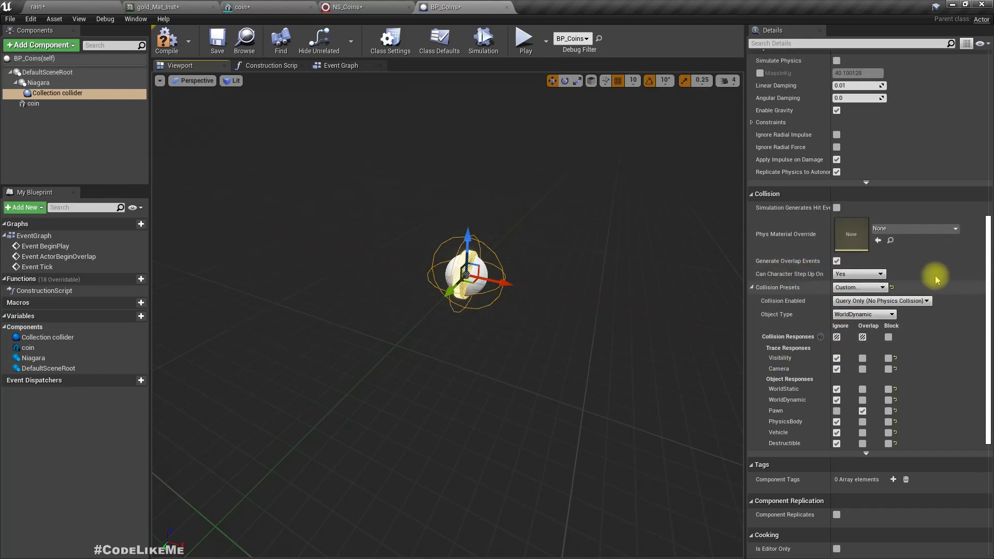
pyautogui.scroll(5, 933, 155)
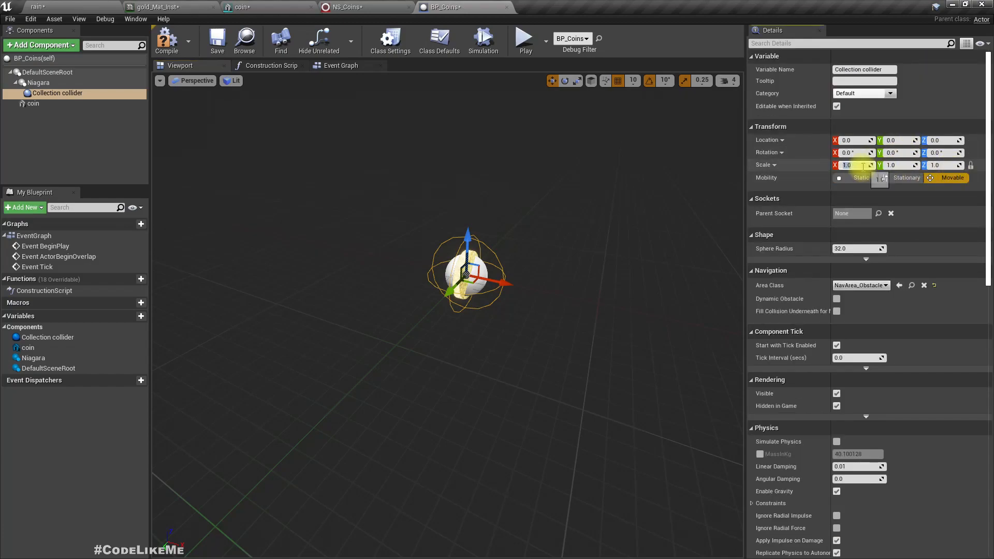
pyautogui.press('Return')
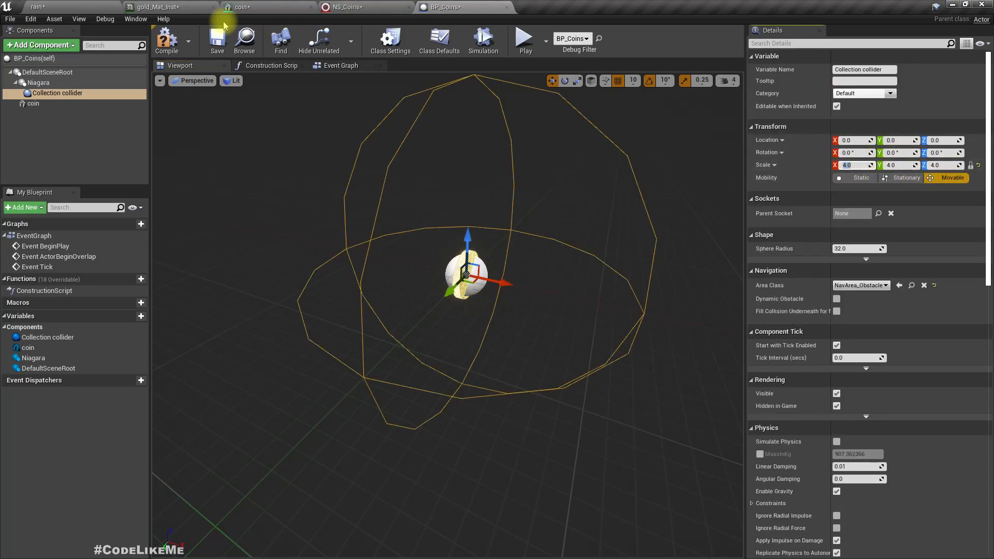
# - Check the enlarged collider around BP_Coins in the rain level and play-test by running the character forward
pyautogui.click(98, 7)
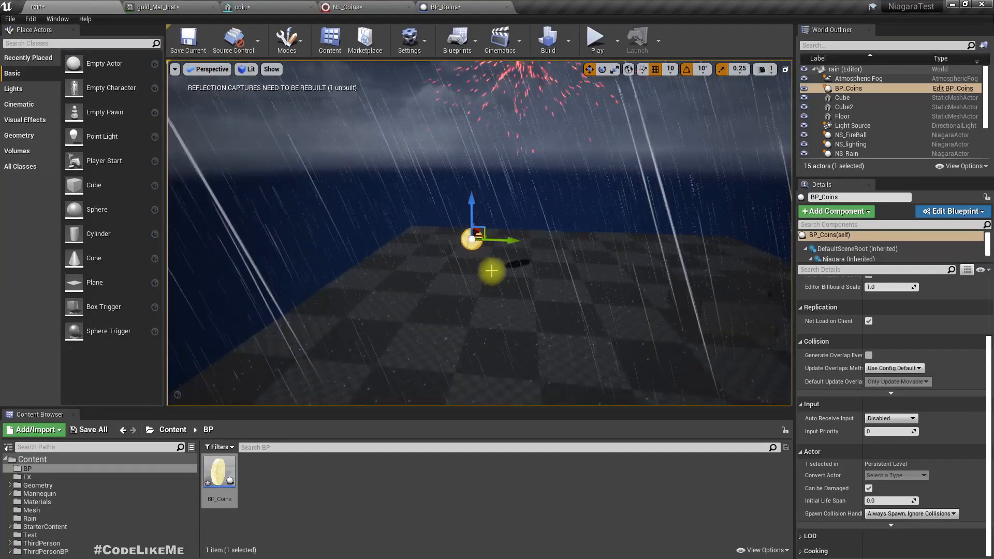
pyautogui.press('g')
pyautogui.moveTo(539, 306); pyautogui.dragTo(542, 306, button='right')
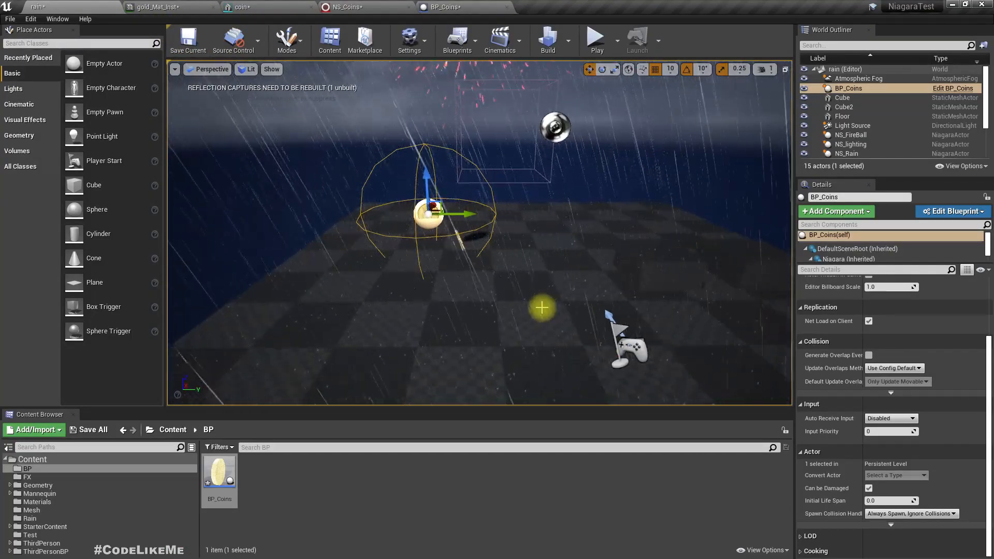
pyautogui.hotkey('alt', 'p')
pyautogui.press('w')
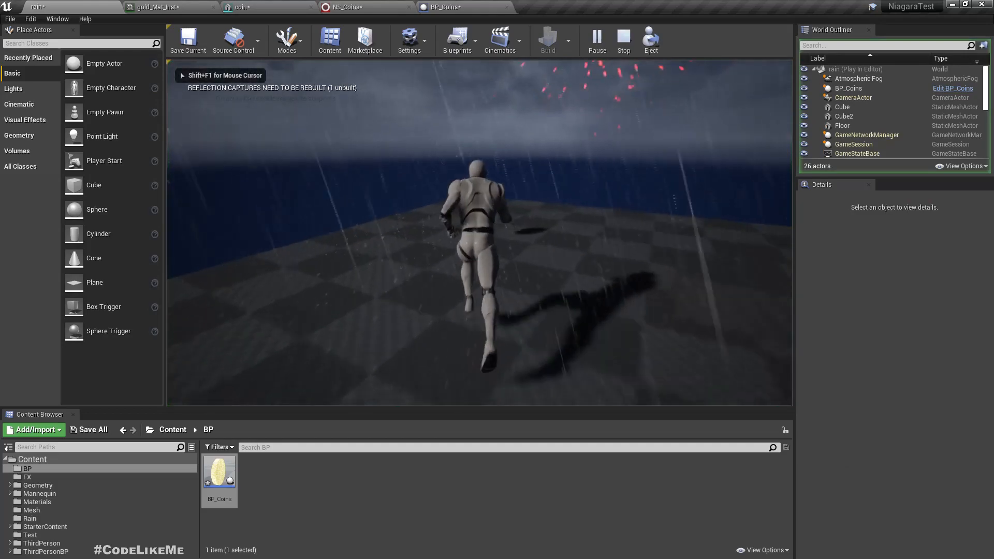
pyautogui.press('Escape')
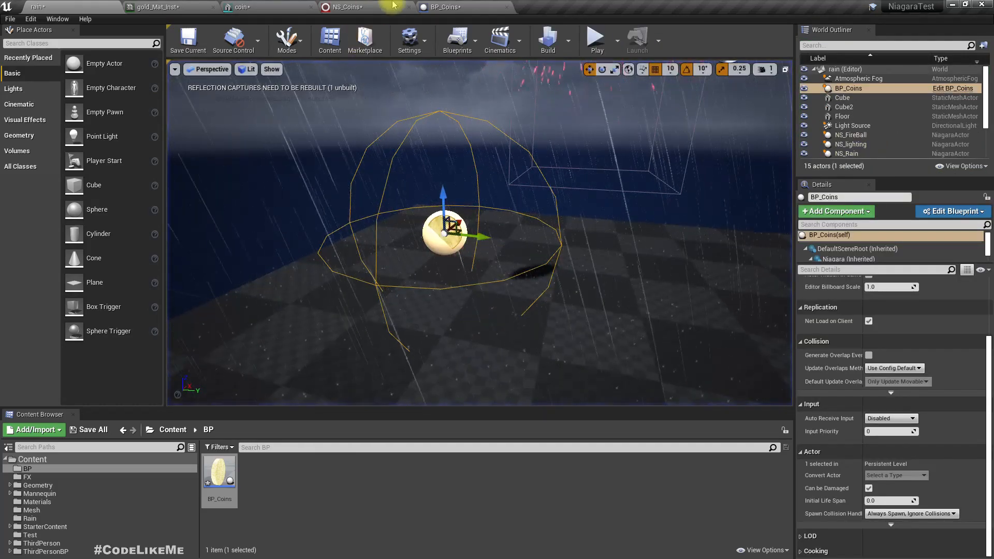
# - Add an On Component Begin Overlap event for Collection collider in BP_Coins
pyautogui.click(430, 6)
pyautogui.scroll(-15, 871, 366)
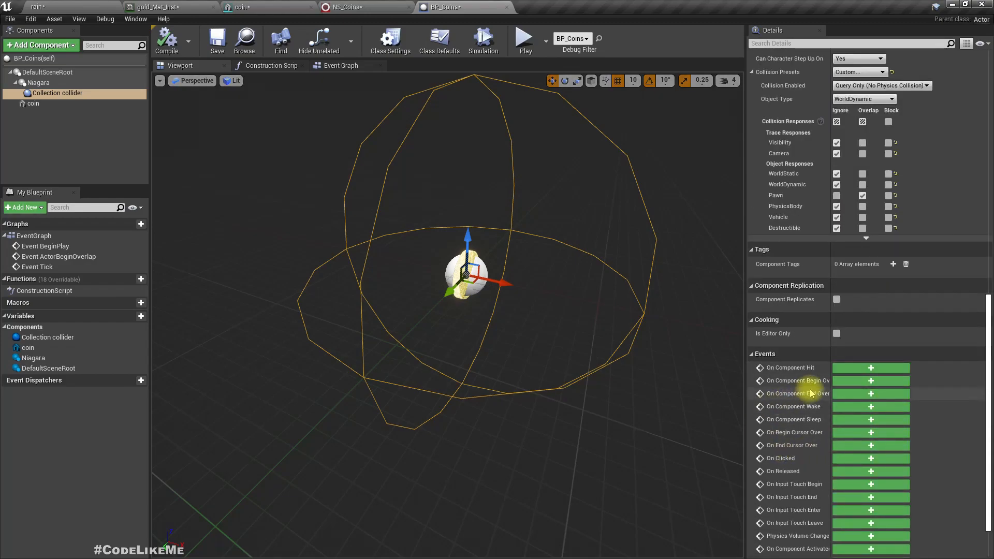
pyautogui.click(840, 381)
# - Add a Do Once node driven by the Collection collider overlap event and align it with the event
pyautogui.moveTo(509, 303); pyautogui.dragTo(371, 344, button='right')
pyautogui.moveTo(363, 334); pyautogui.dragTo(411, 339)
pyautogui.write('doon')
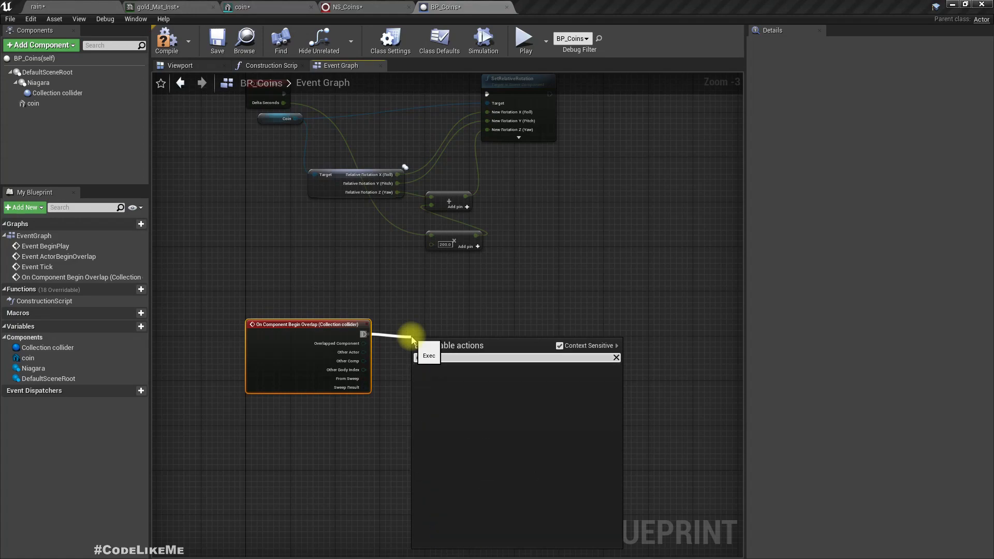
pyautogui.press('BackSpace')
pyautogui.press('BackSpace')
pyautogui.press('BackSpace')
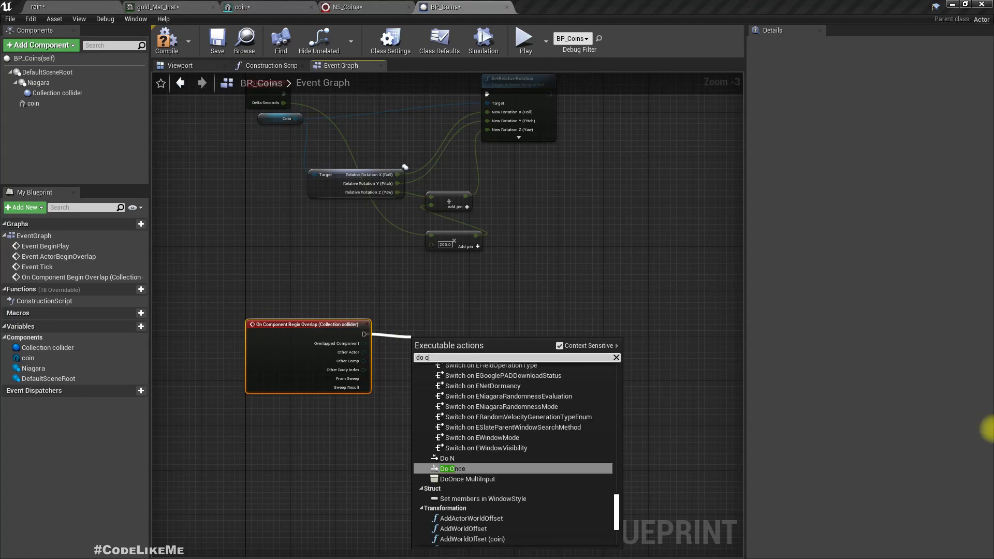
pyautogui.write('nce')
pyautogui.press('Return')
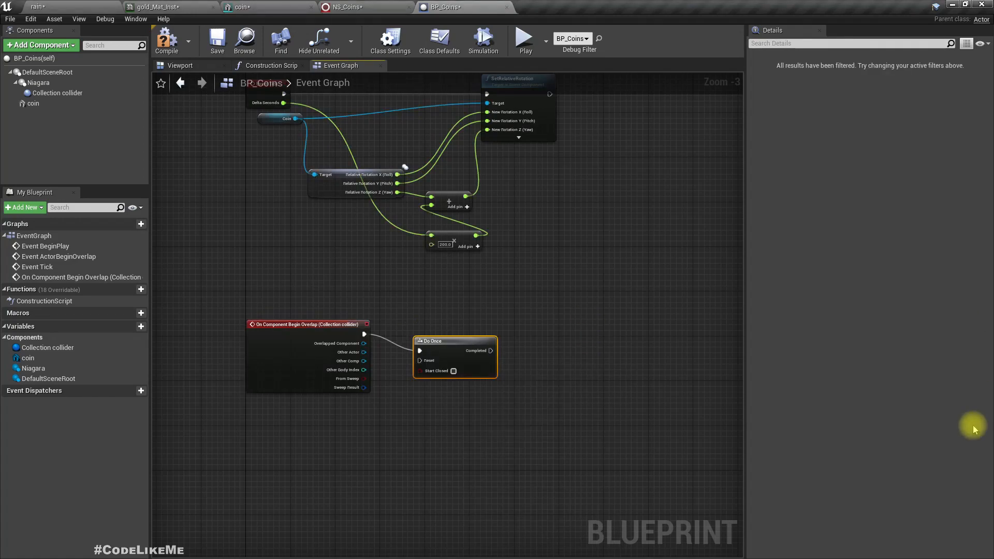
pyautogui.moveTo(444, 343); pyautogui.dragTo(469, 331)
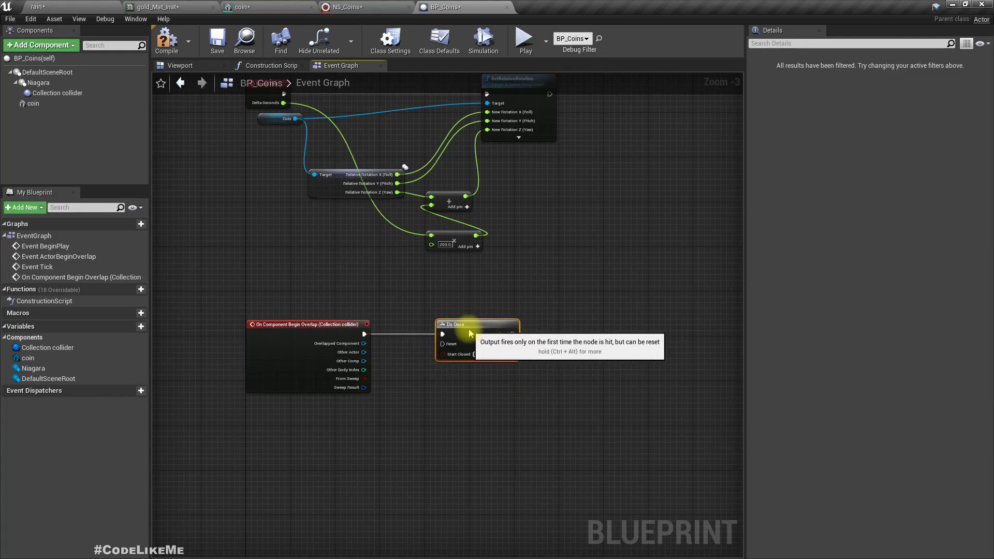
# - Place a Niagara component reference in the Event Graph and reparent Collection collider directly under DefaultSceneRoot
pyautogui.moveTo(578, 394); pyautogui.dragTo(473, 403, button='right')
pyautogui.moveTo(39, 83); pyautogui.dragTo(68, 83)
pyautogui.click(60, 85)
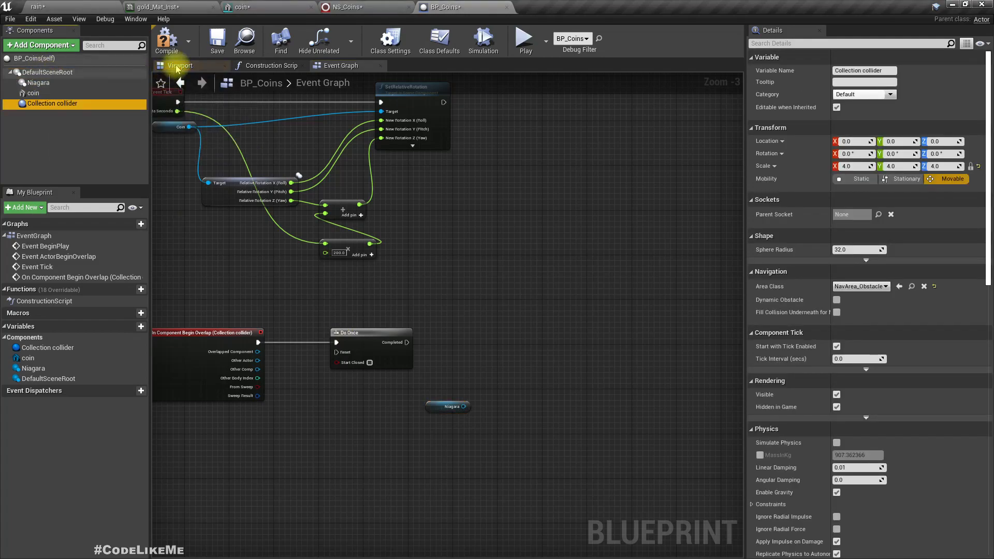
pyautogui.click(178, 66)
pyautogui.click(342, 66)
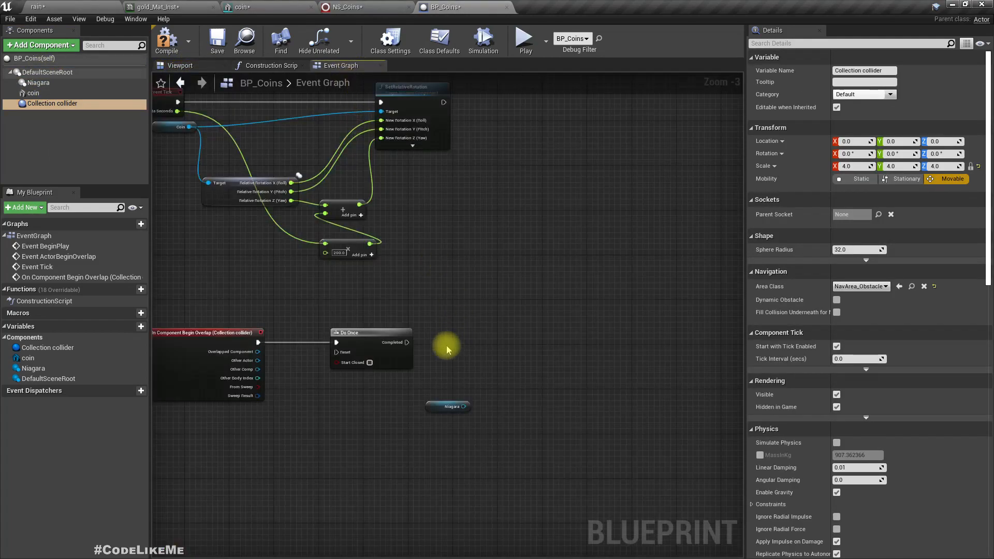
# - Try adding a Set Active node that targets the Niagara reference
pyautogui.moveTo(464, 406); pyautogui.dragTo(480, 396)
pyautogui.write('set')
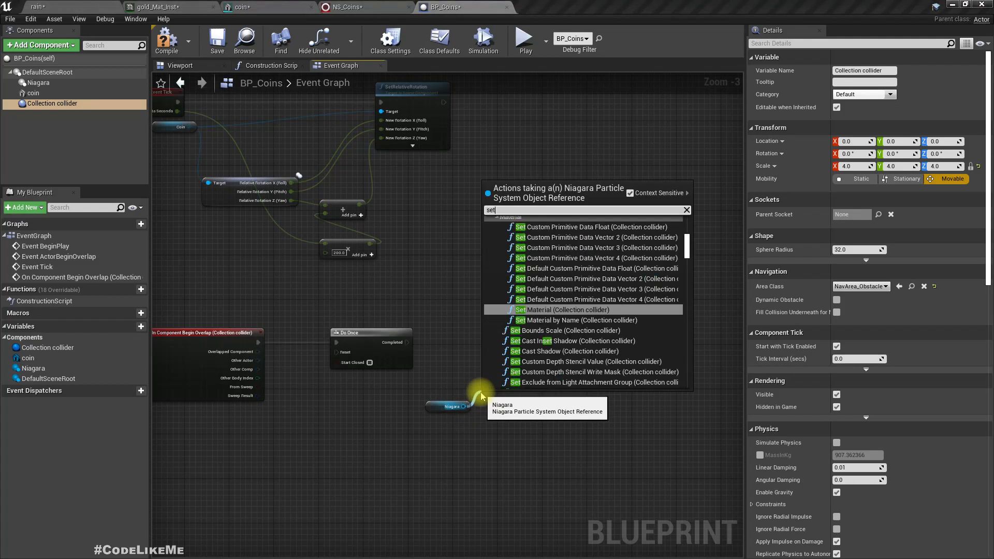
pyautogui.write(' active')
pyautogui.click(481, 397)
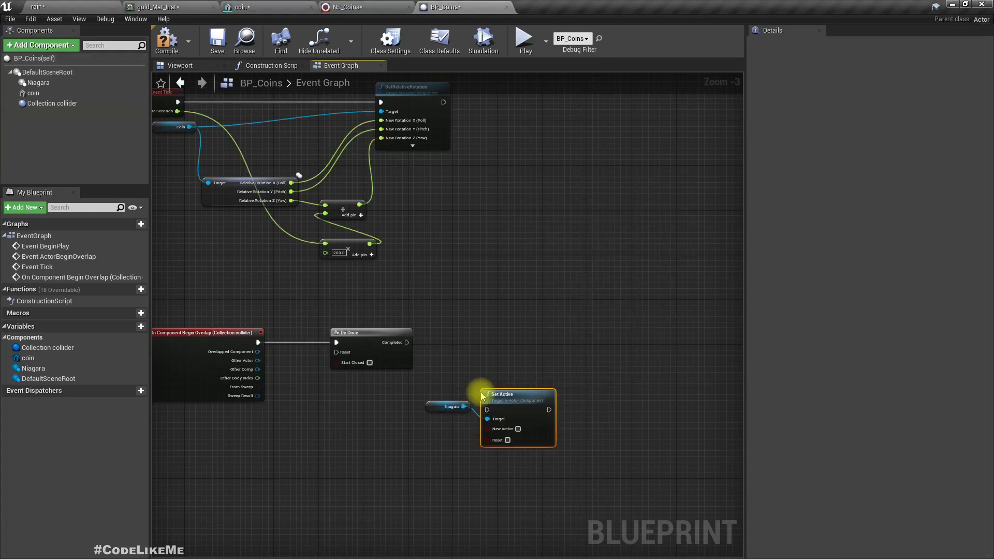
# - Add an Activate node targeting the Niagara reference, run it from Do Once's Completed output, and align it in the row
pyautogui.moveTo(466, 407); pyautogui.dragTo(505, 384)
pyautogui.write('activate')
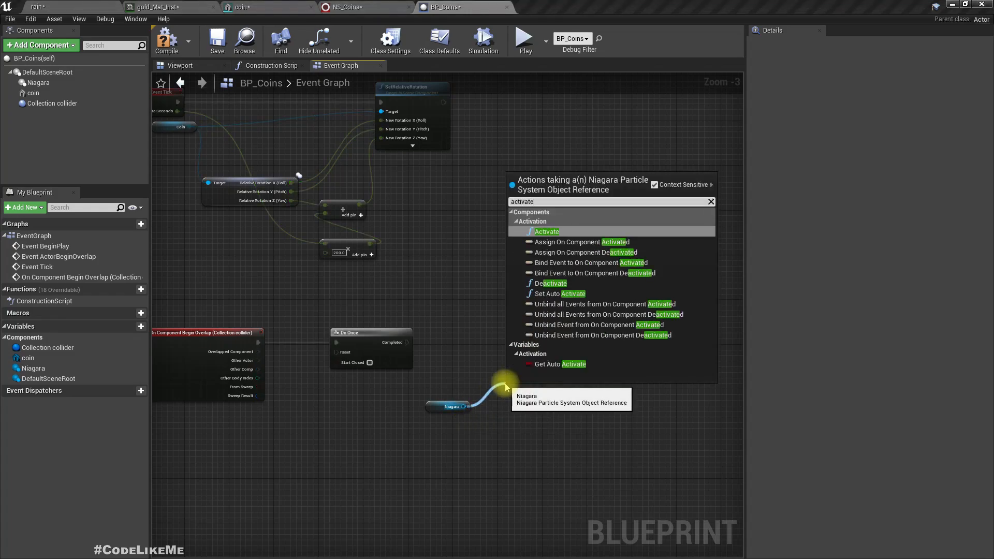
pyautogui.press('Return')
pyautogui.moveTo(510, 404); pyautogui.dragTo(407, 343)
pyautogui.moveTo(540, 385); pyautogui.dragTo(546, 323)
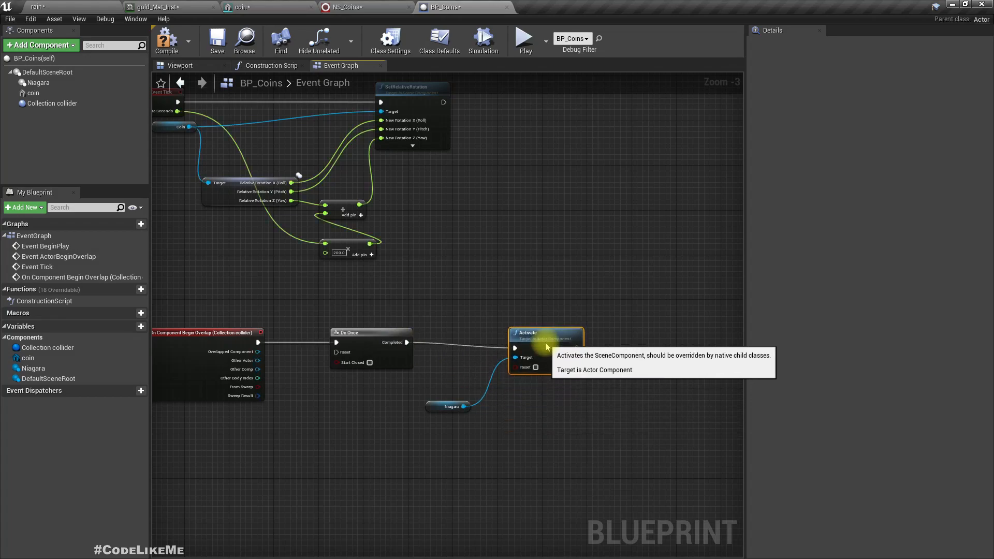
pyautogui.moveTo(590, 399); pyautogui.dragTo(519, 411, button='right')
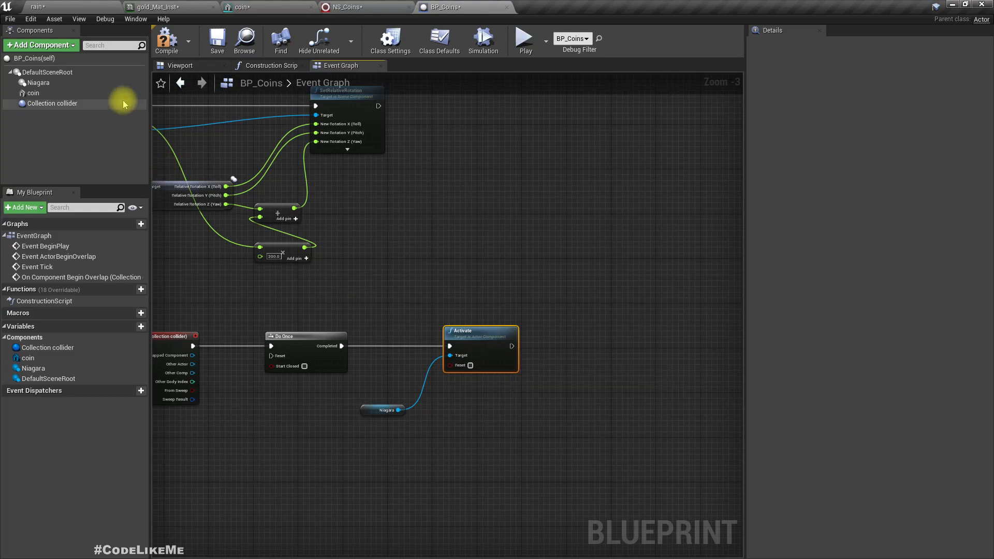
# - Play-test the rain level full screen, running the character into the coin and back to check the burst
pyautogui.click(96, 5)
pyautogui.moveTo(529, 224); pyautogui.dragTo(466, 228, button='right')
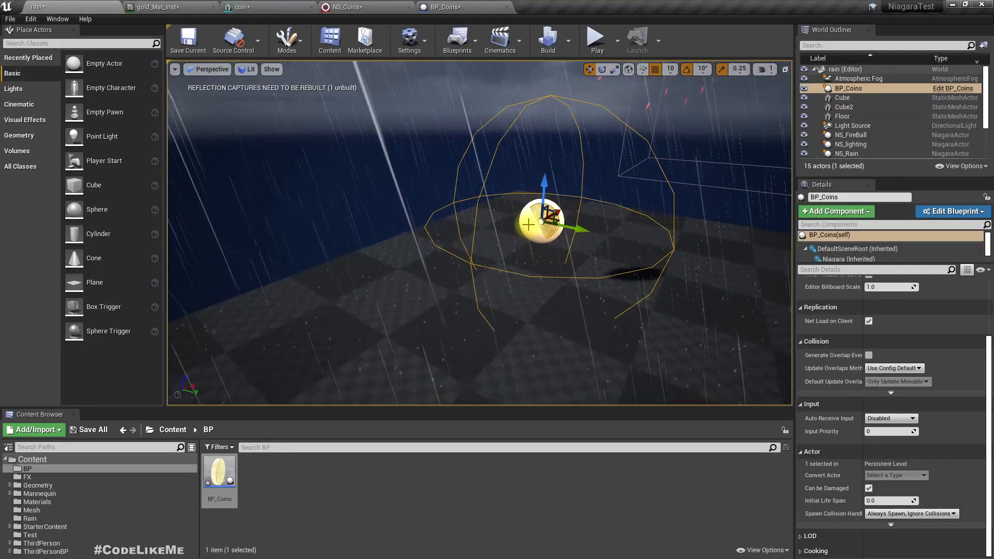
pyautogui.press('F11')
pyautogui.hotkey('alt', 'p')
pyautogui.click(529, 225)
pyautogui.press('w')
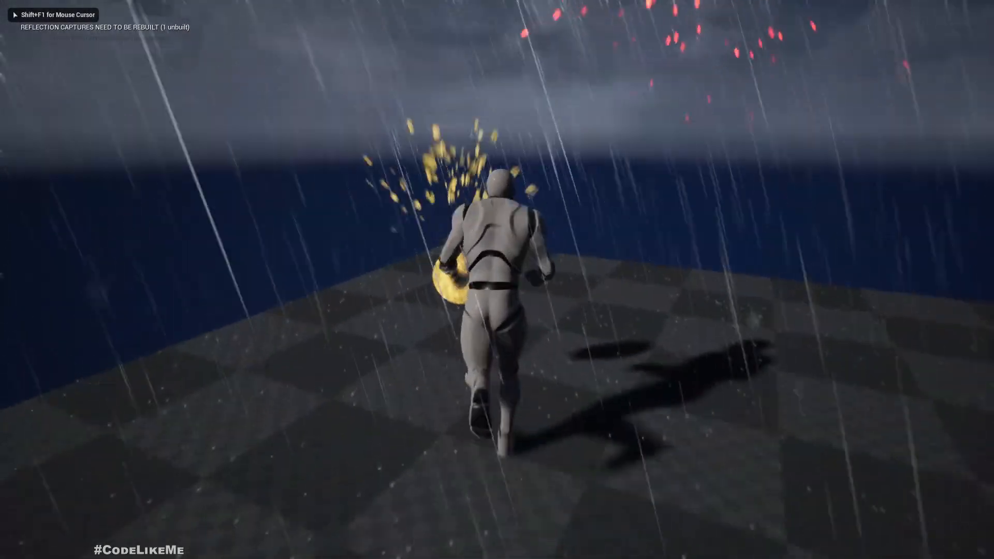
pyautogui.press('s')
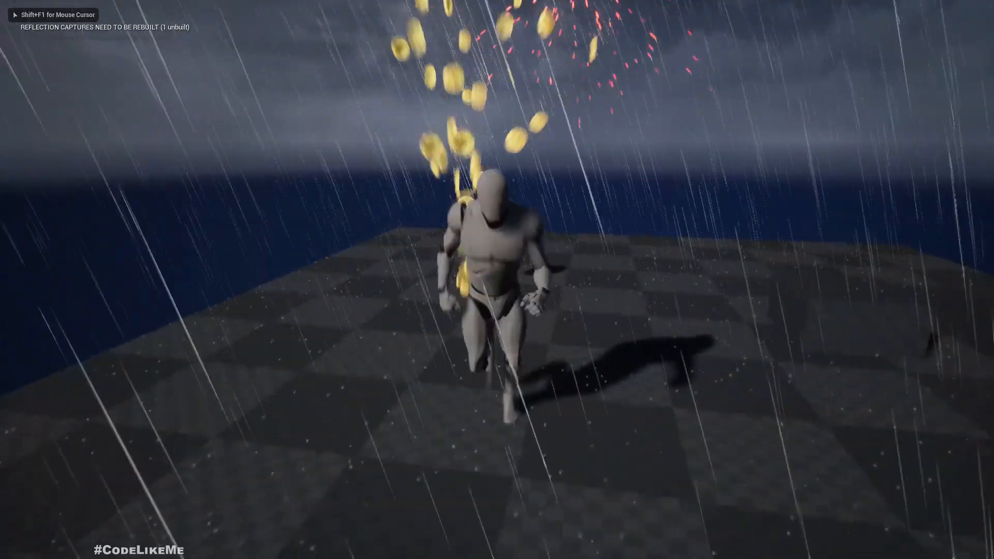
pyautogui.press('F11')
pyautogui.press('Escape')
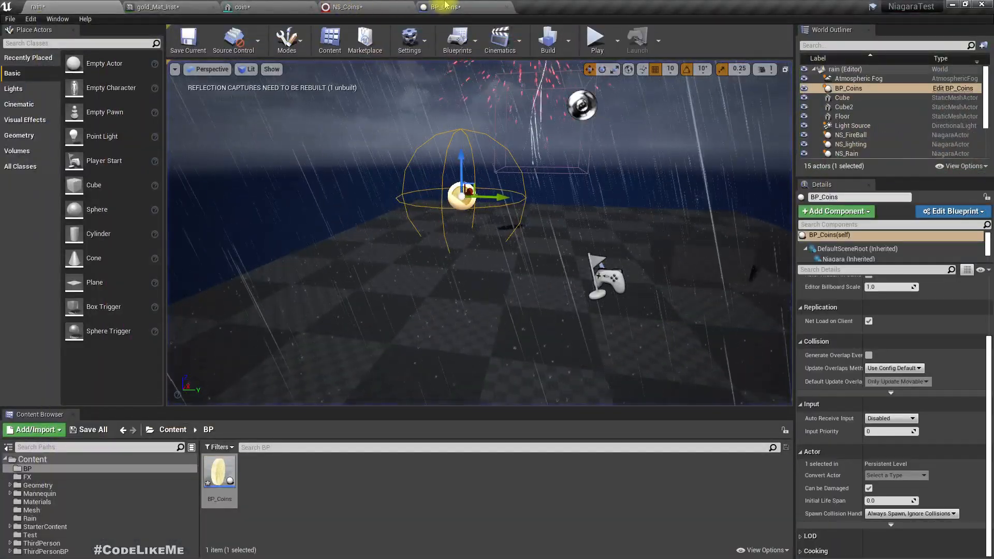
# - Set the coin mesh component's collision preset to NoCollision in BP_Coins
pyautogui.click(445, 6)
pyautogui.moveTo(412, 283); pyautogui.dragTo(334, 264, button='right')
pyautogui.click(33, 93)
pyautogui.scroll(-10, 911, 337)
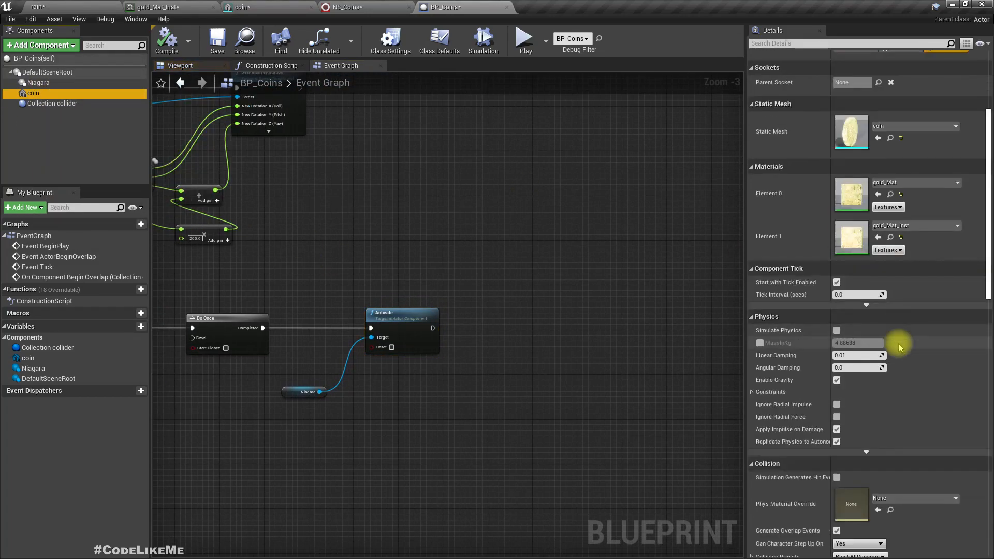
pyautogui.click(857, 441)
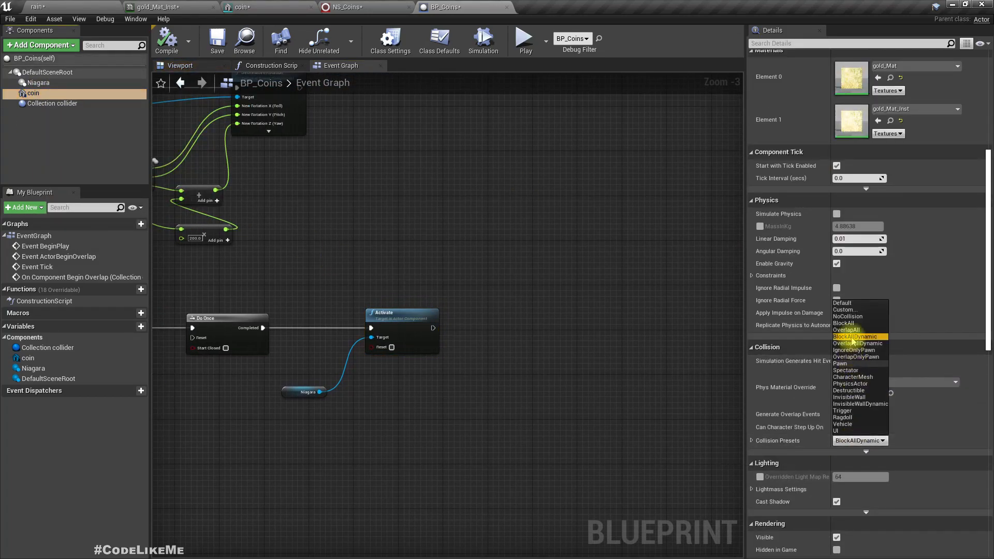
pyautogui.click(848, 316)
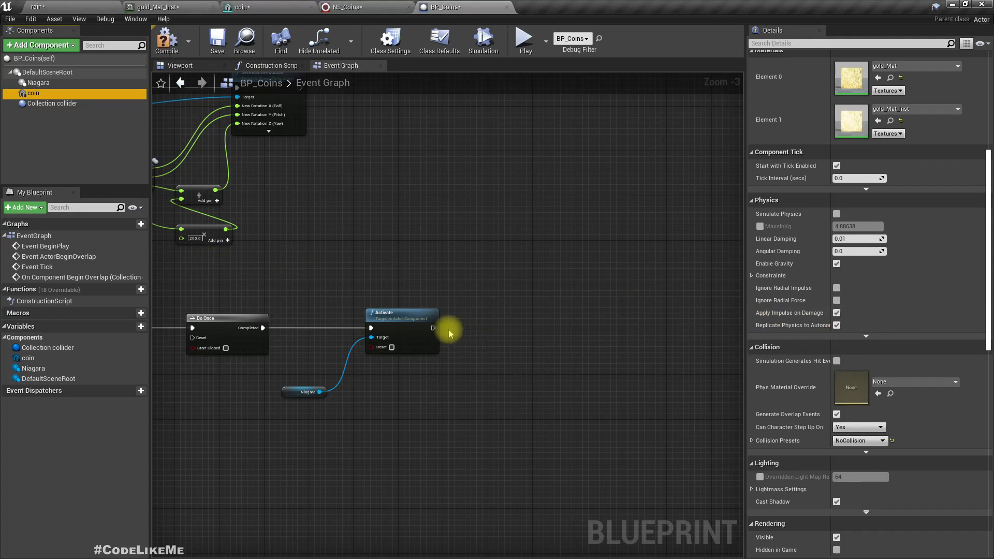
# - Add a Set Hidden in Game node for the coin component after the Activate node
pyautogui.moveTo(429, 331); pyautogui.dragTo(440, 331)
pyautogui.click(32, 94)
pyautogui.moveTo(444, 328); pyautogui.dragTo(491, 325)
pyautogui.write('set hidd')
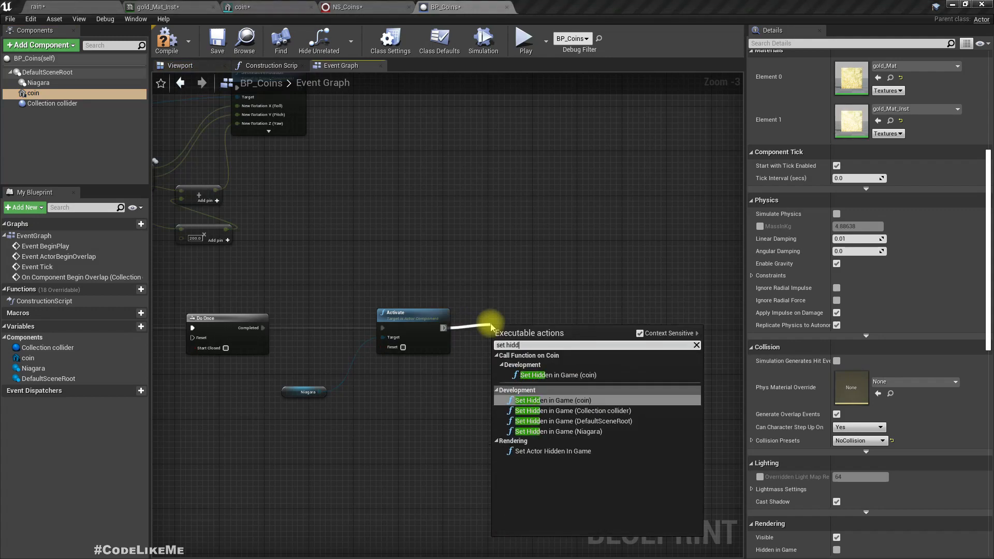
pyautogui.press('Up')
pyautogui.press('Up')
pyautogui.press('Return')
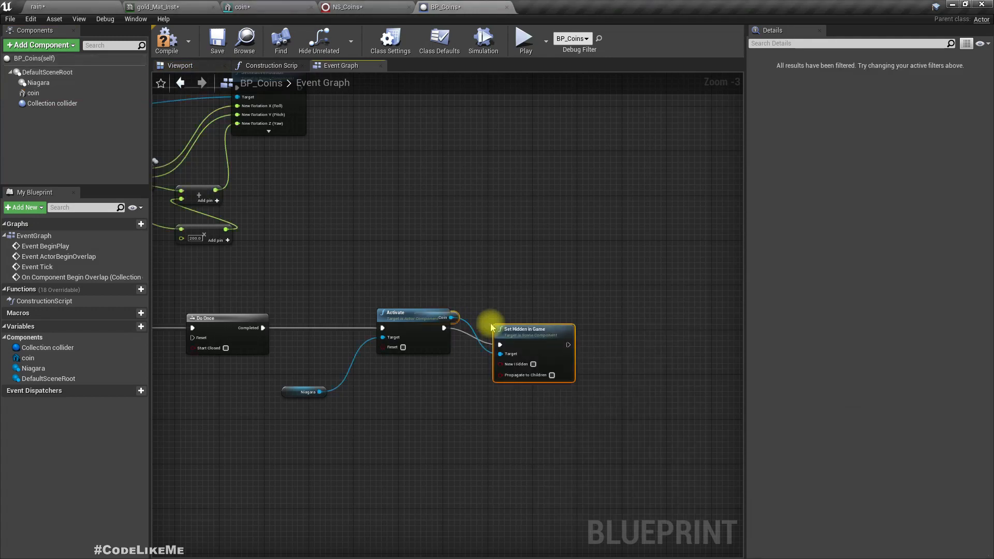
# - Align the Set Hidden in Game node with Activate, enable New Hidden, and compile the blueprint
pyautogui.moveTo(544, 351); pyautogui.dragTo(561, 333)
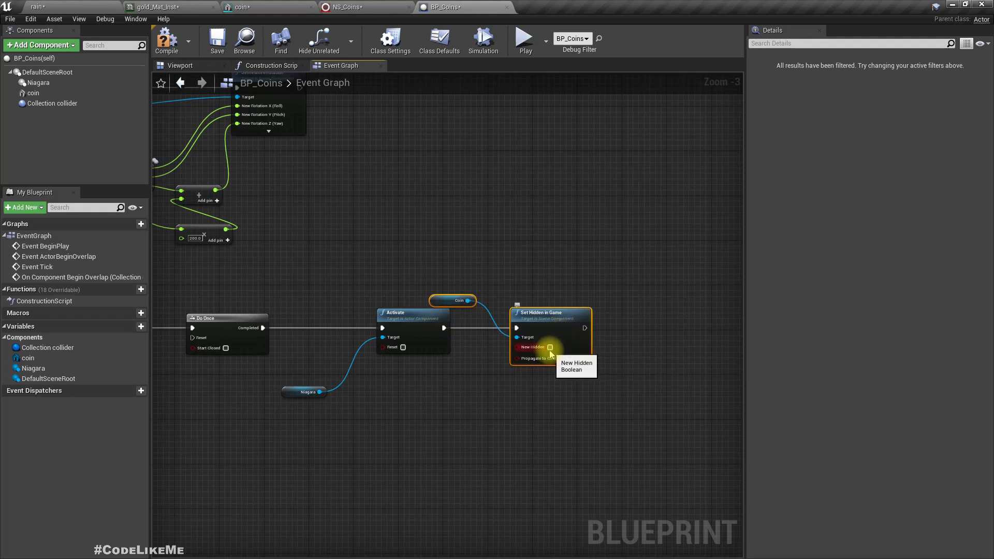
pyautogui.click(550, 347)
pyautogui.click(181, 47)
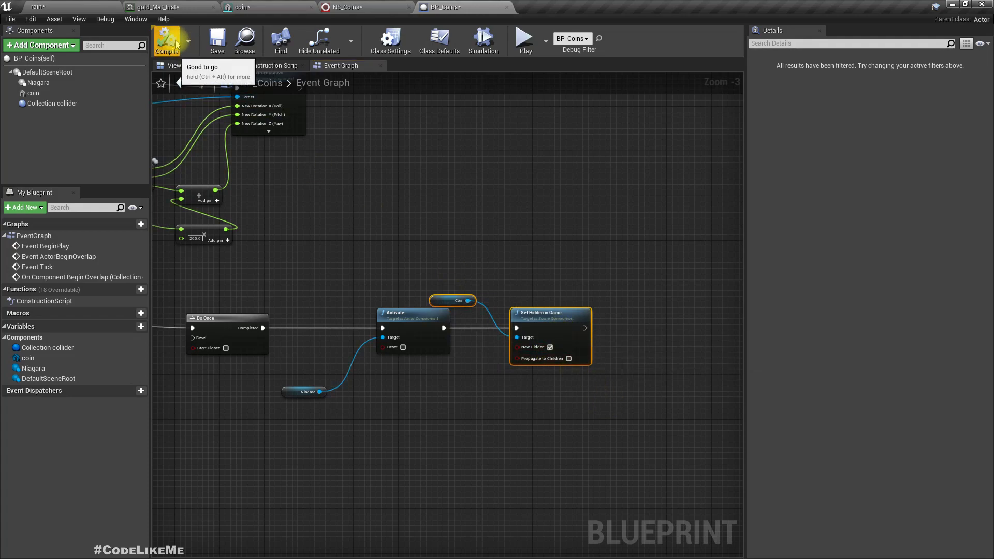
# - Add an AttachActorToComponent node with the overlap event's Overlapped Component as its Parent
pyautogui.scroll(-2, 610, 352)
pyautogui.moveTo(588, 366); pyautogui.dragTo(513, 348, button='right')
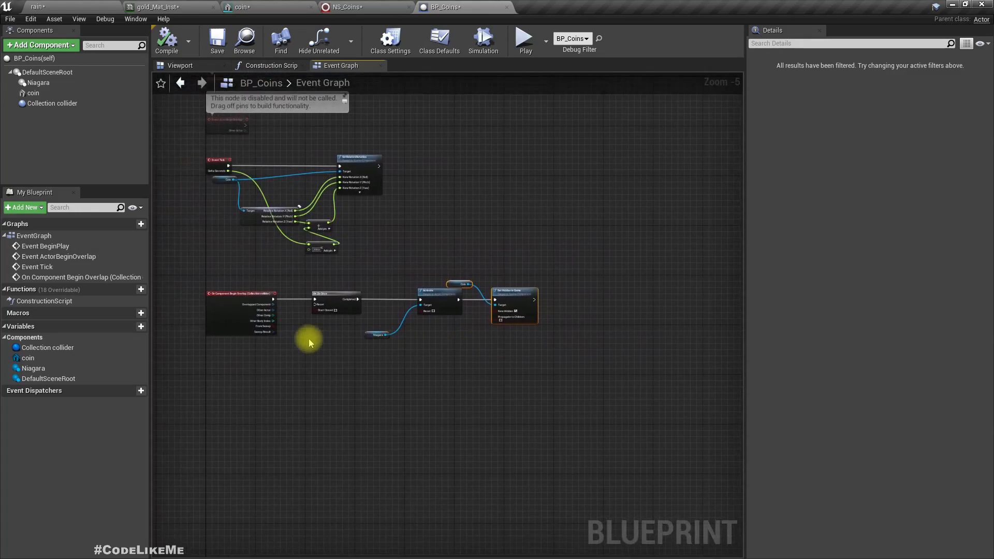
pyautogui.scroll(3, 304, 337)
pyautogui.moveTo(254, 288); pyautogui.dragTo(652, 372)
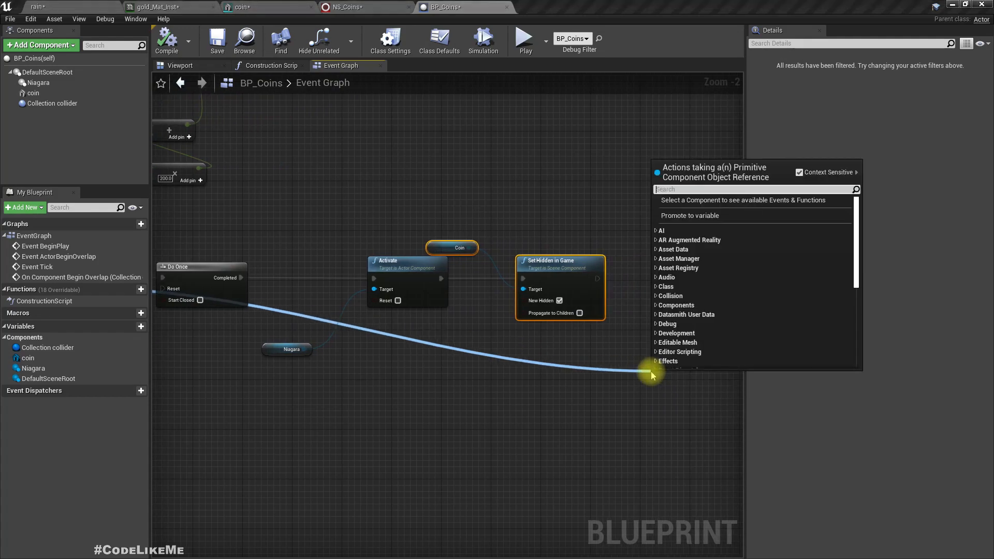
pyautogui.write('attach')
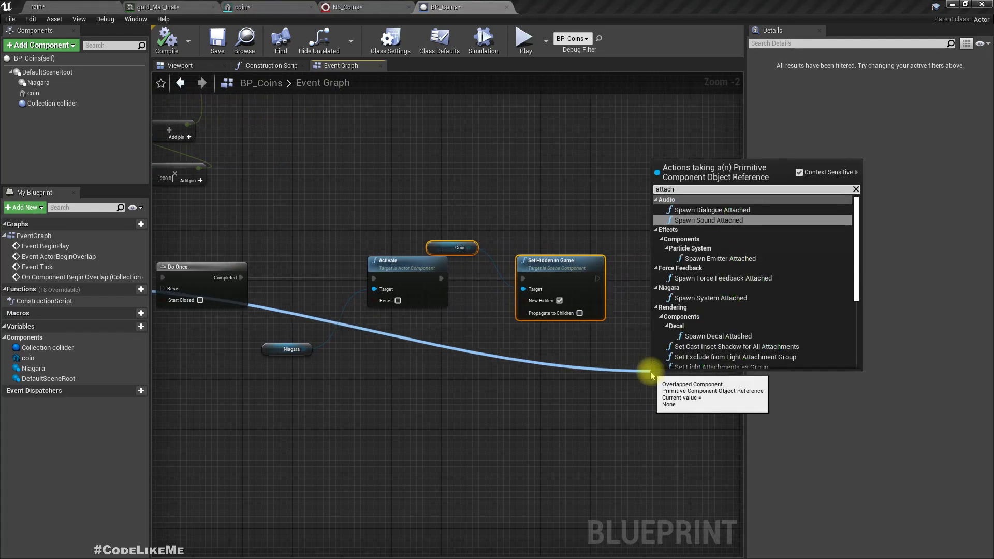
pyautogui.write(' actor')
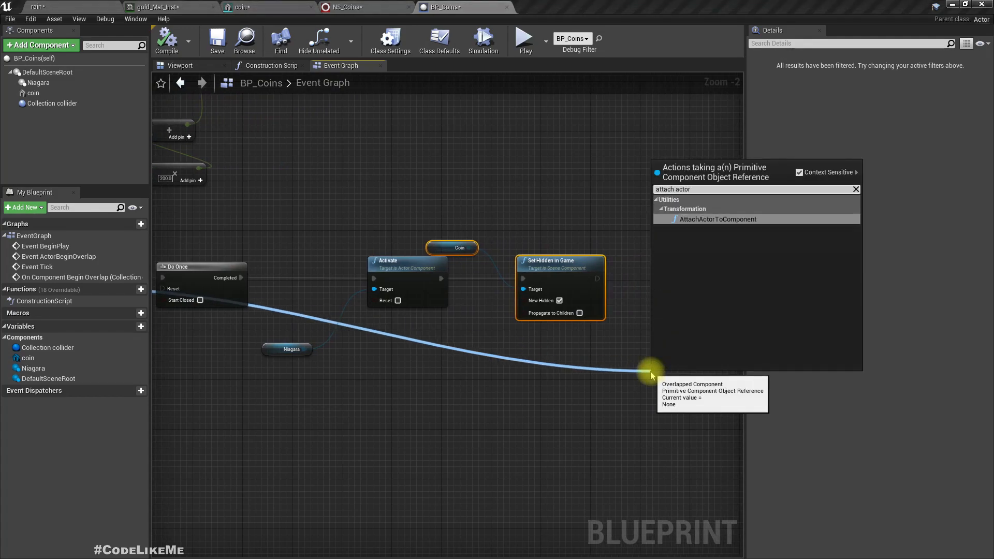
pyautogui.press('Return')
pyautogui.moveTo(589, 363); pyautogui.dragTo(418, 315, button='right')
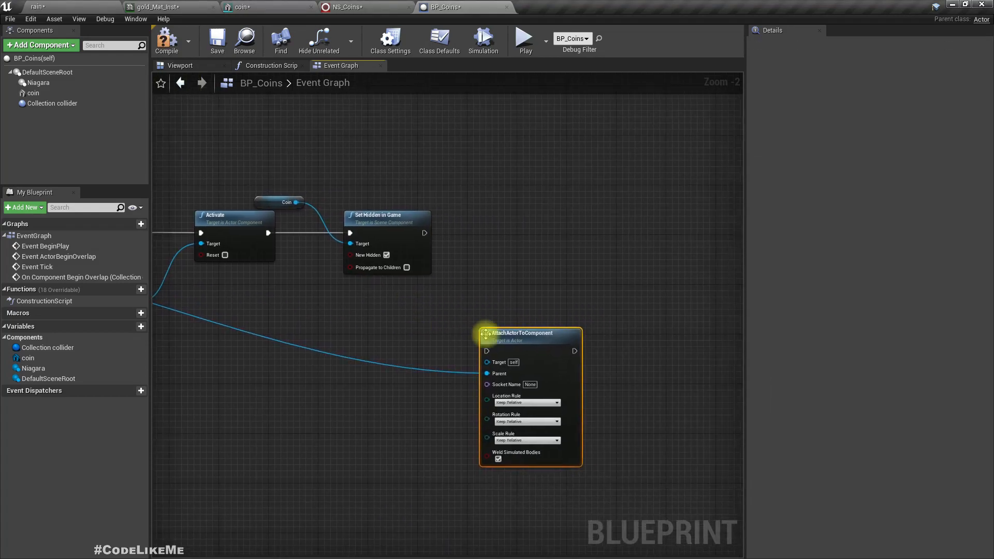
# - Place the AttachActorToComponent node beside Set Hidden in Game and connect their execution pins
pyautogui.moveTo(542, 338); pyautogui.dragTo(614, 255)
pyautogui.moveTo(426, 231); pyautogui.dragTo(495, 243)
pyautogui.moveTo(568, 265); pyautogui.dragTo(600, 241)
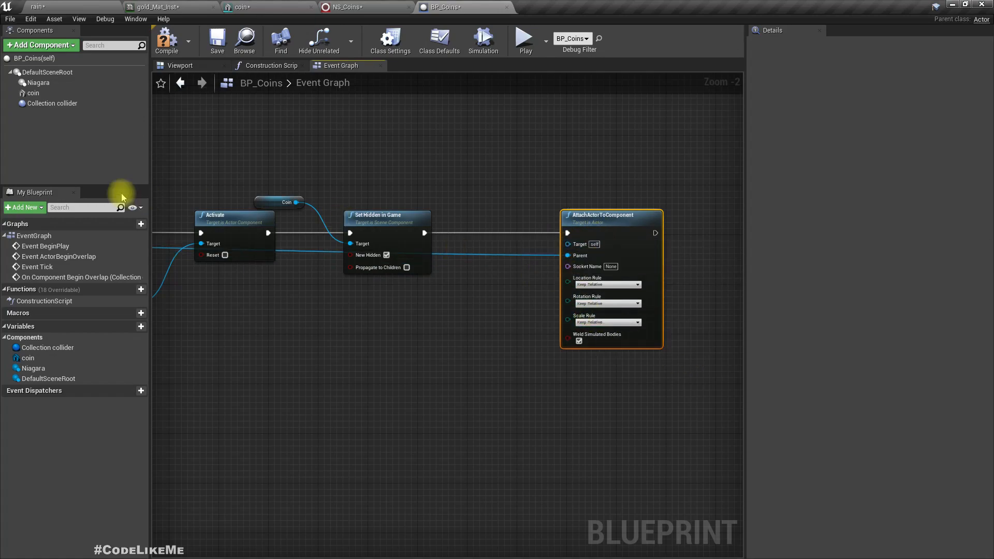
pyautogui.scroll(2, 598, 268)
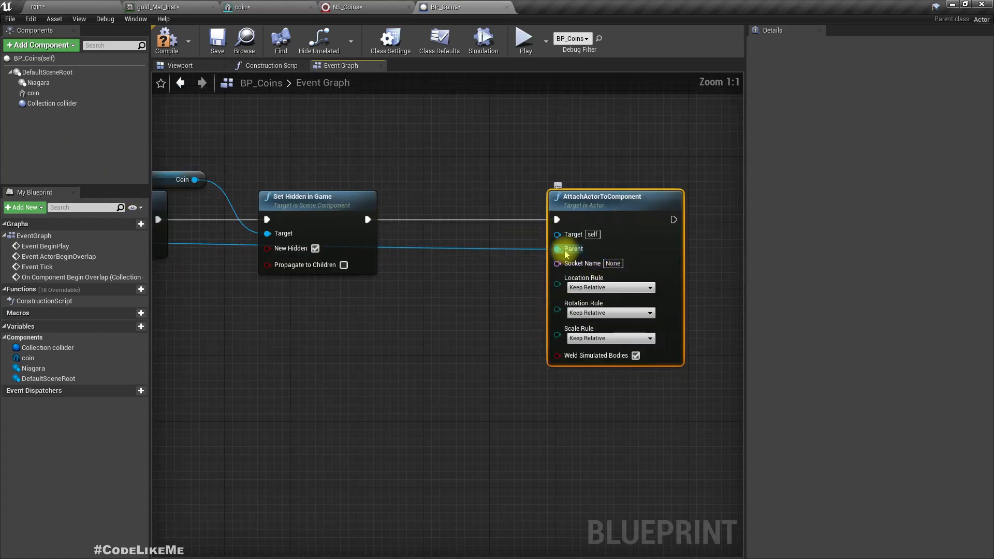
pyautogui.moveTo(384, 326); pyautogui.dragTo(741, 319, button='right')
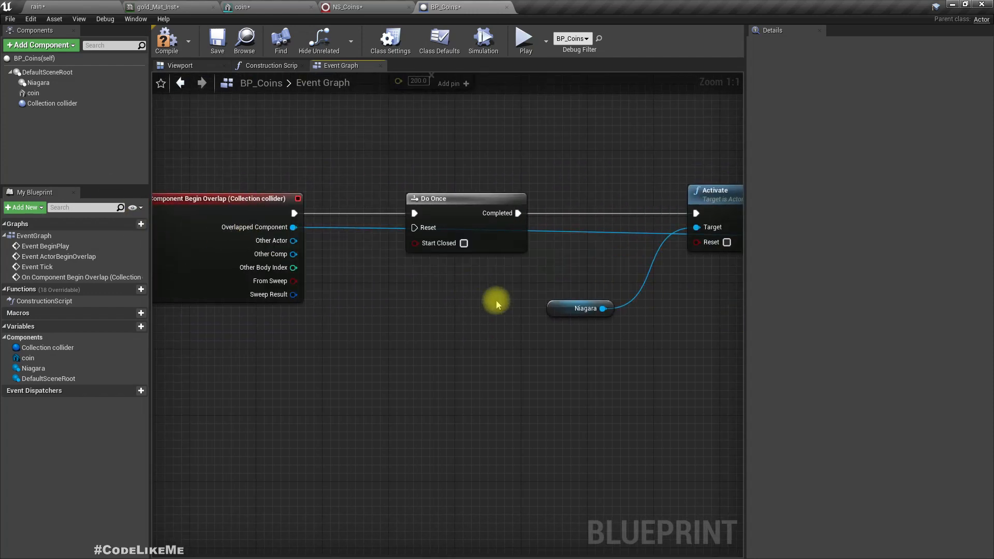
pyautogui.moveTo(538, 357); pyautogui.dragTo(475, 364, button='right')
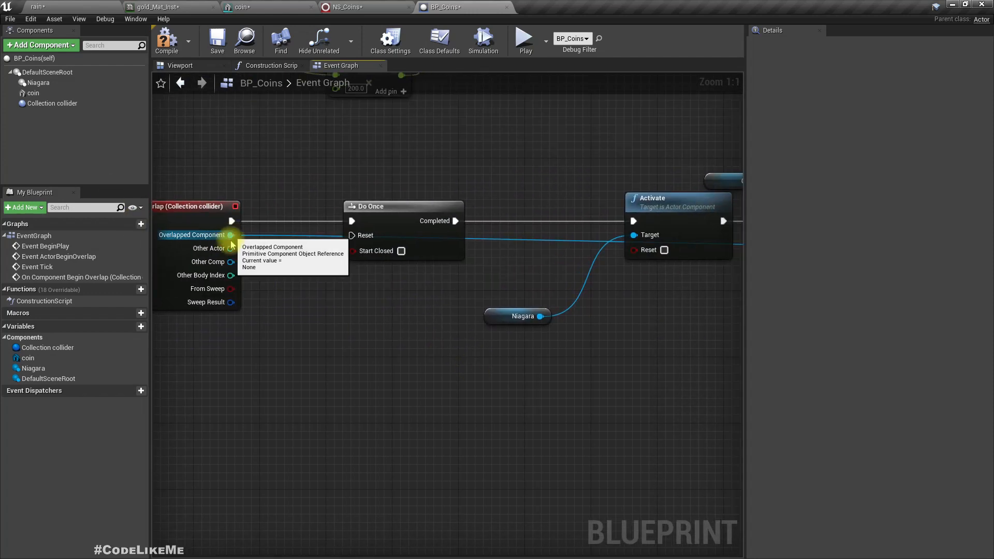
pyautogui.moveTo(230, 248); pyautogui.dragTo(390, 256)
pyautogui.moveTo(332, 300); pyautogui.dragTo(370, 301, button='right')
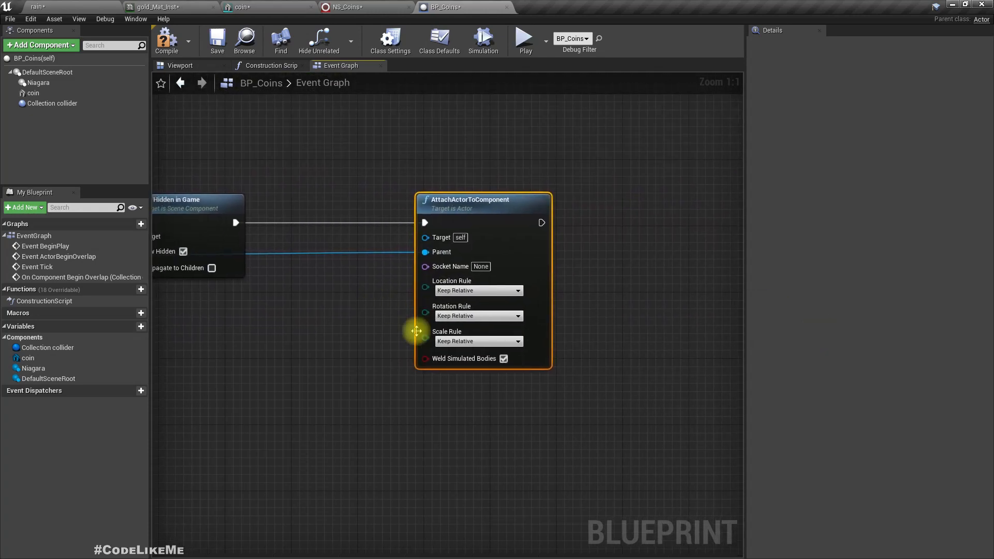
# - Set the Location, Rotation and Scale Rules of the AttachActorToComponent node to Keep World
pyautogui.click(460, 291)
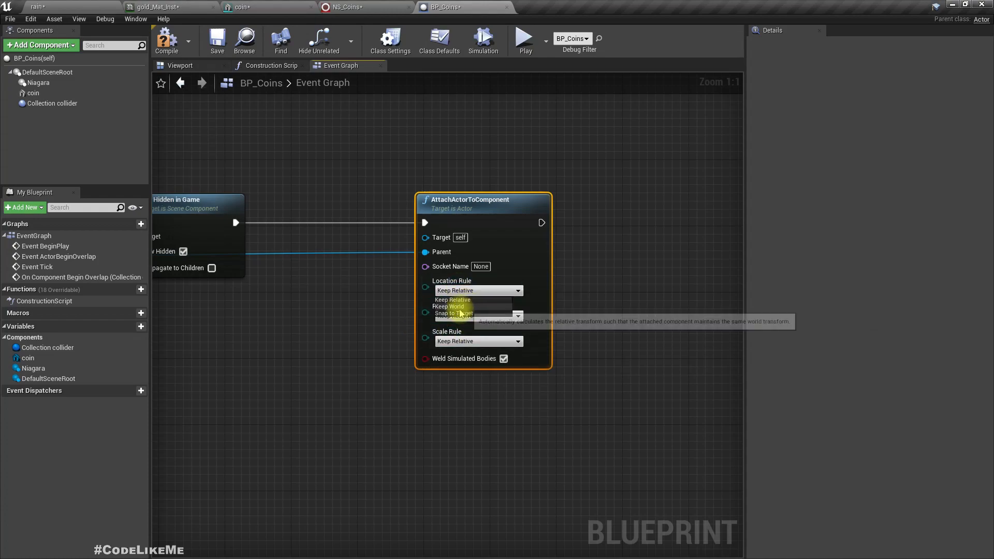
pyautogui.click(451, 306)
pyautogui.click(456, 317)
pyautogui.click(452, 332)
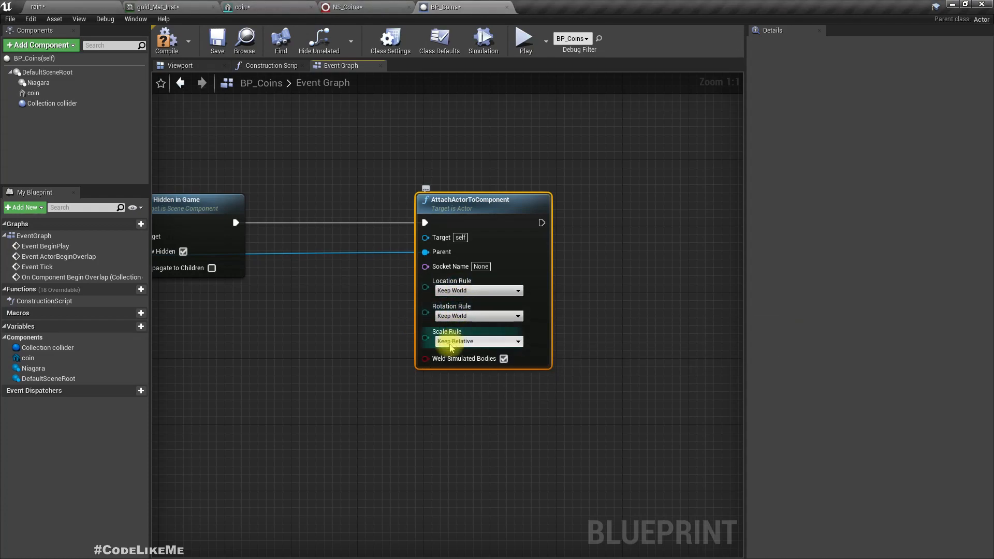
pyautogui.click(456, 341)
pyautogui.click(449, 357)
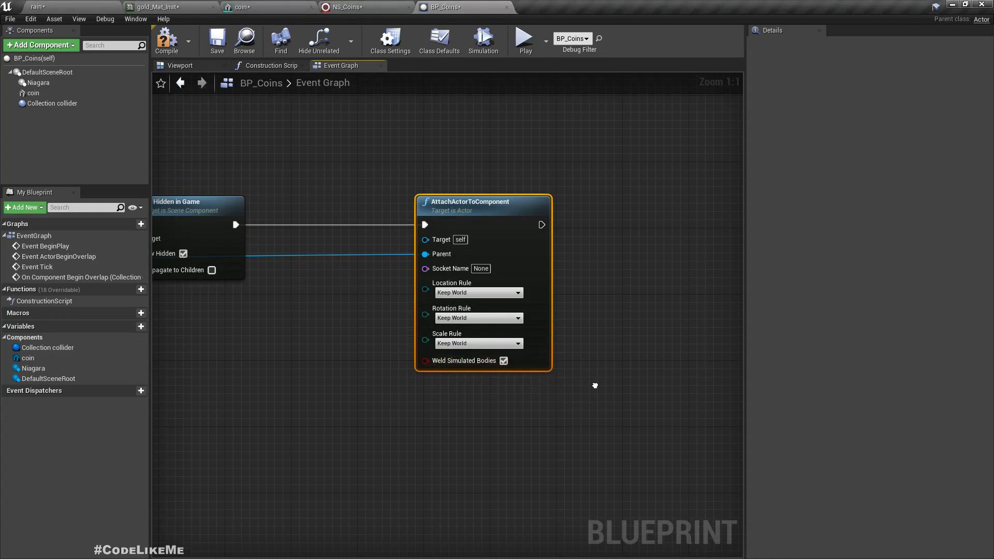
# - Add a Move Component To node for DefaultSceneRoot and run it after AttachActorToComponent, with the nodes lined up
pyautogui.moveTo(564, 326); pyautogui.dragTo(455, 355, button='right')
pyautogui.moveTo(46, 72); pyautogui.dragTo(506, 288)
pyautogui.moveTo(592, 345); pyautogui.dragTo(464, 377, button='right')
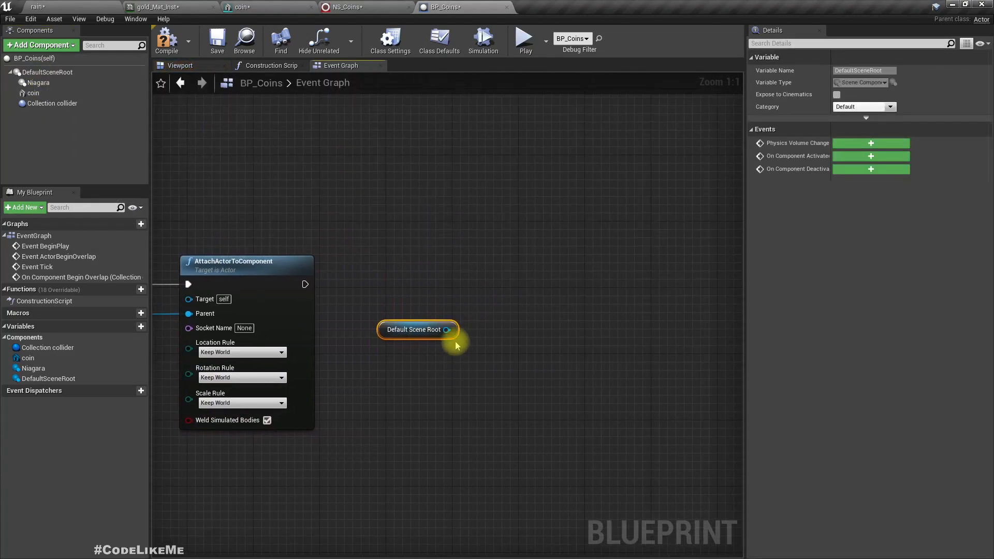
pyautogui.moveTo(447, 329); pyautogui.dragTo(494, 304)
pyautogui.write('move compo')
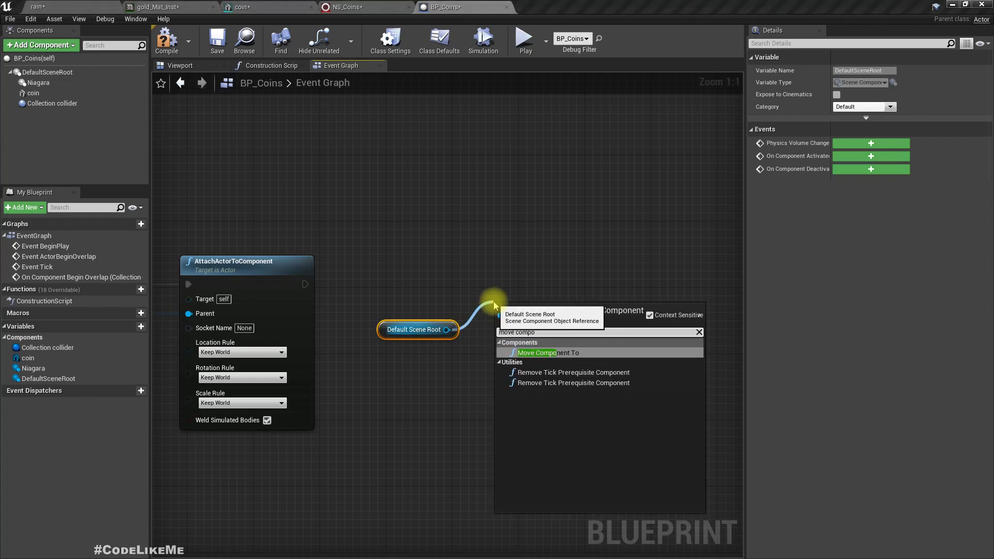
pyautogui.press('Return')
pyautogui.moveTo(305, 284); pyautogui.dragTo(524, 325)
pyautogui.moveTo(575, 329); pyautogui.dragTo(579, 288)
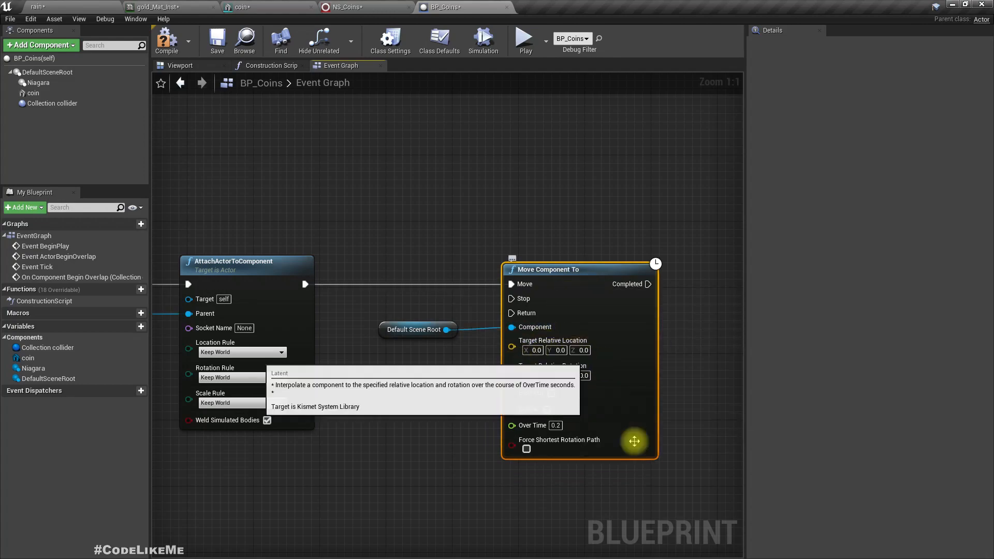
# - Enable Ease Out and Ease In on the Move Component To node and compile the blueprint
pyautogui.click(551, 392)
pyautogui.click(548, 410)
pyautogui.click(555, 425)
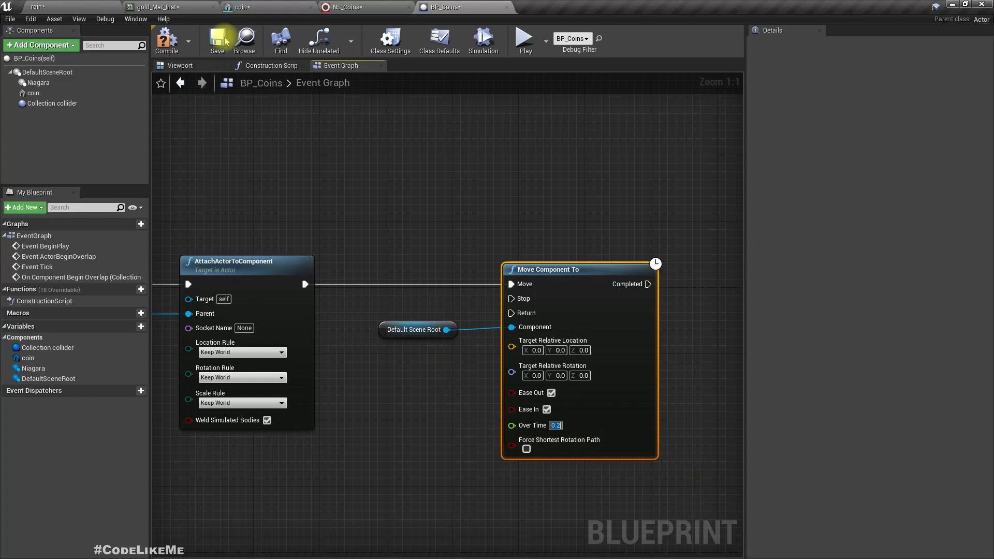
pyautogui.click(176, 43)
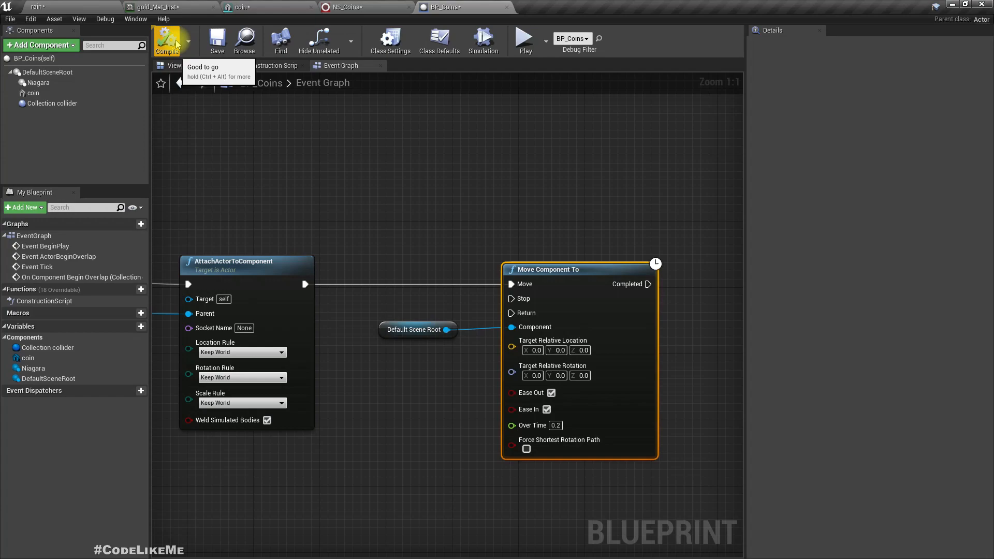
pyautogui.scroll(-4, 384, 138)
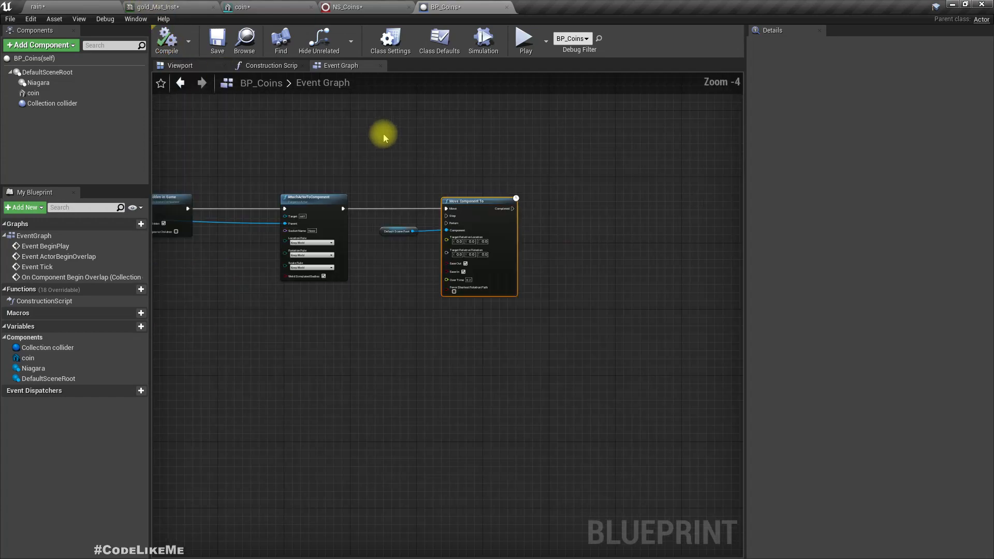
# - Play the rain level full screen, run the character into the coin to test the burst, and stop the session
pyautogui.click(94, 12)
pyautogui.press('F11')
pyautogui.hotkey('alt', 'p')
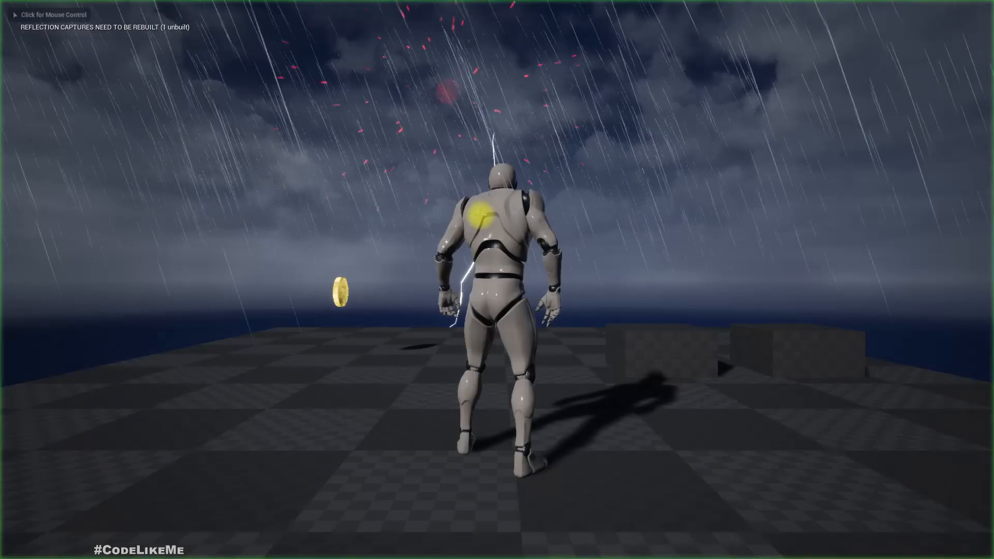
pyautogui.press('w')
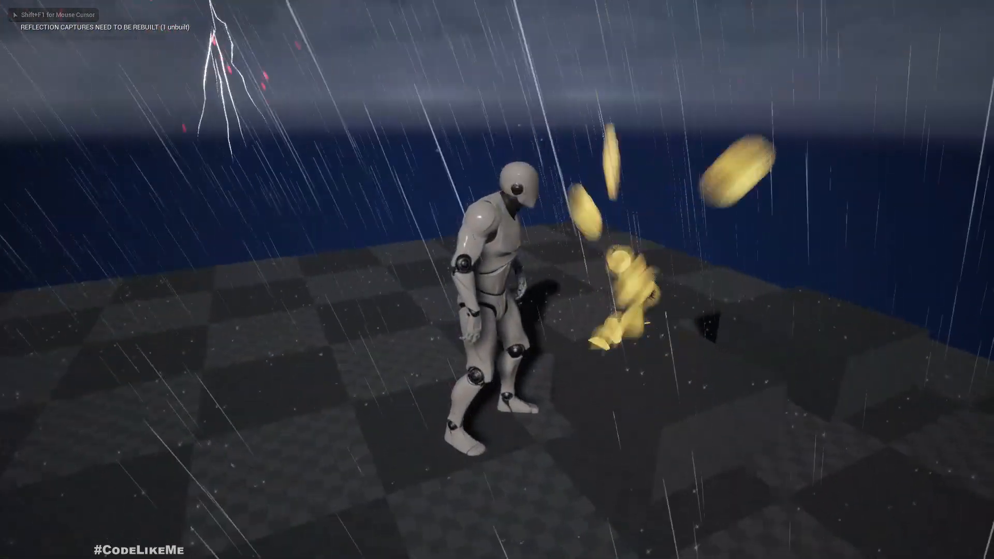
pyautogui.press('w')
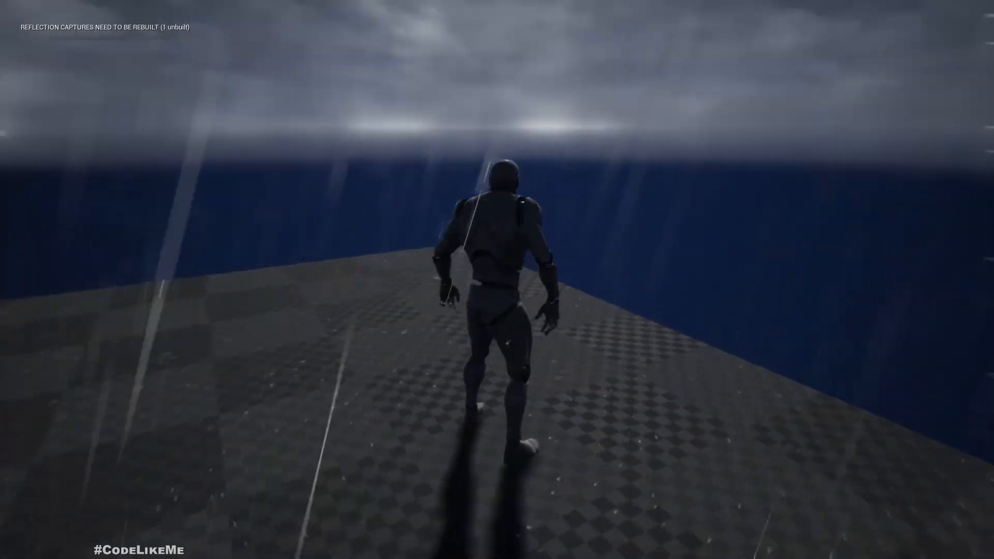
pyautogui.press('F11')
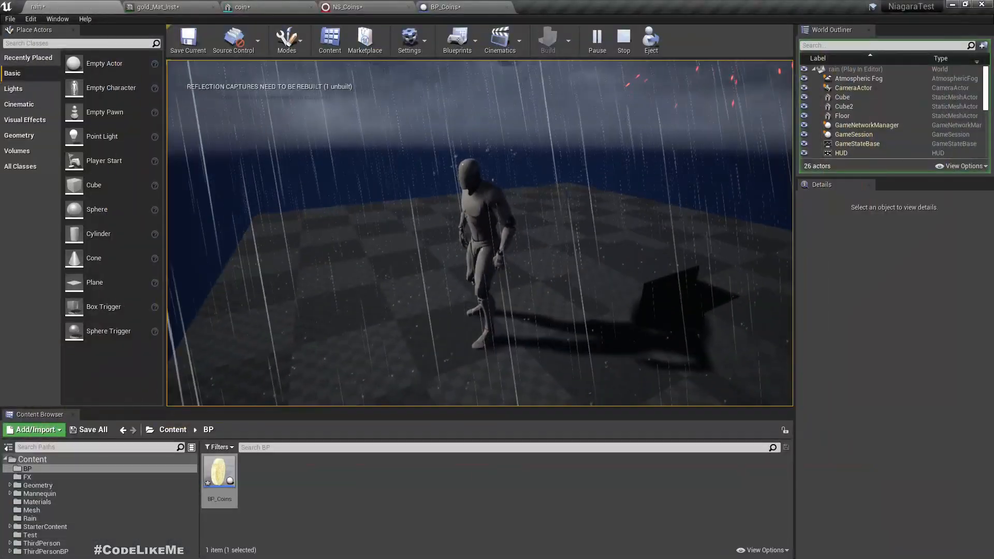
pyautogui.press('Escape')
# - Set the Scale Curve of the Scale Mesh Size module in NS_Coins to 0.1 and return to the rain level
pyautogui.click(462, 5)
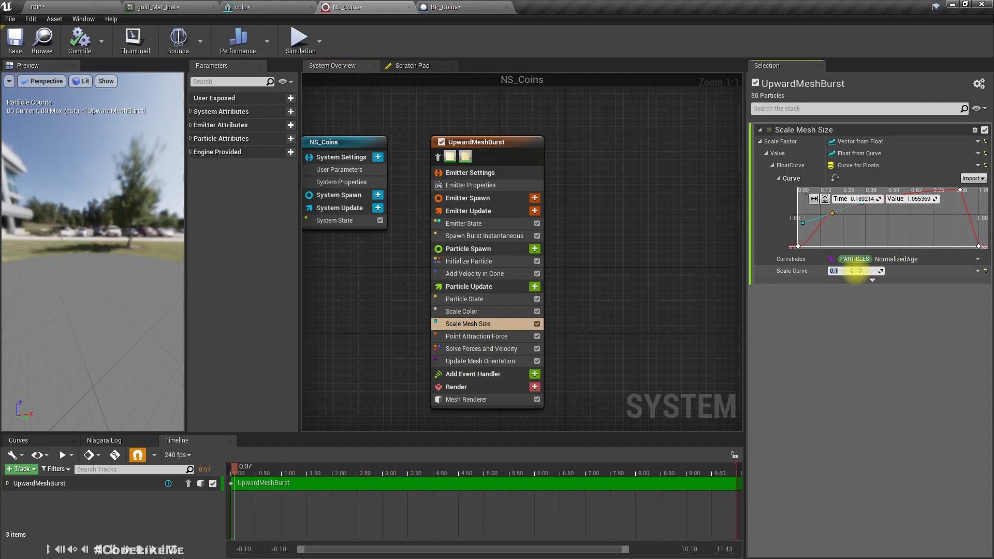
pyautogui.click(100, 7)
pyautogui.moveTo(477, 209); pyautogui.dragTo(427, 209, button='right')
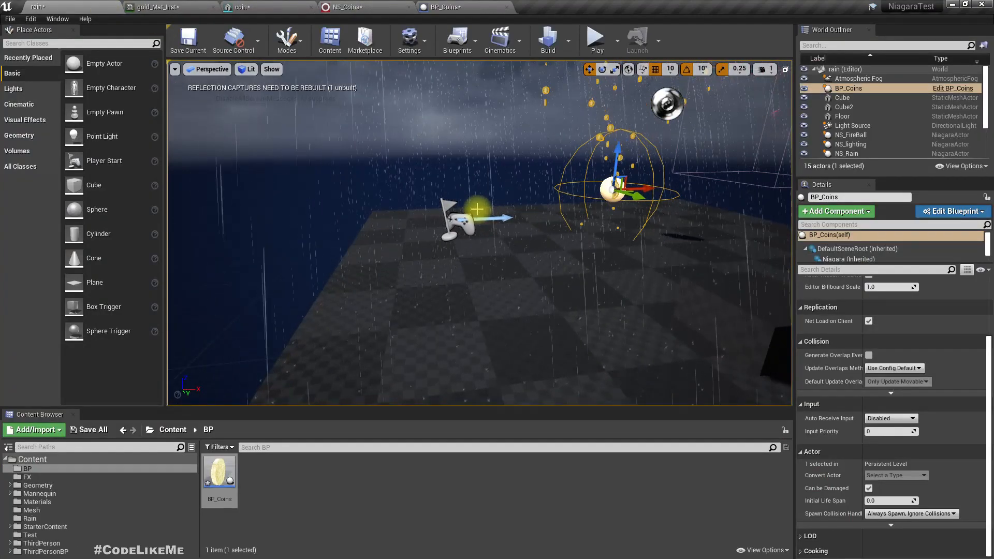
# - Play-test the resized coin particles by running the character through the coin, and end the session
pyautogui.press('F11')
pyautogui.hotkey('alt', 'p')
pyautogui.click(486, 220)
pyautogui.press('w')
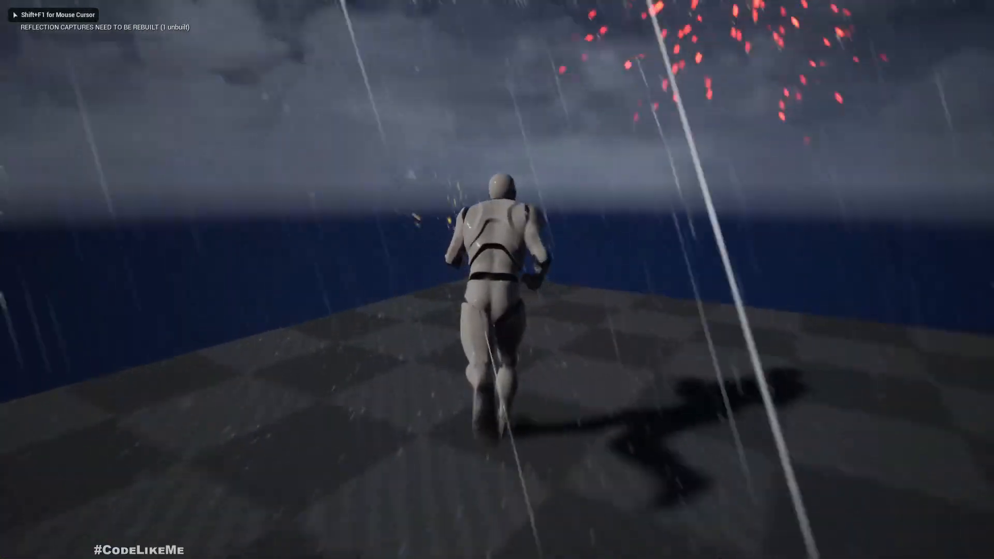
pyautogui.press('s')
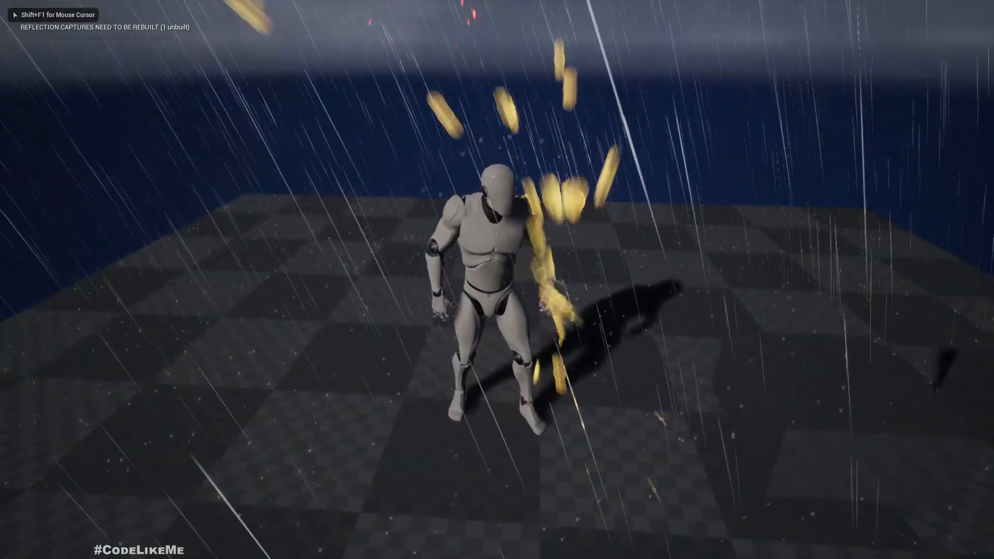
pyautogui.press('Escape')
pyautogui.press('F11')
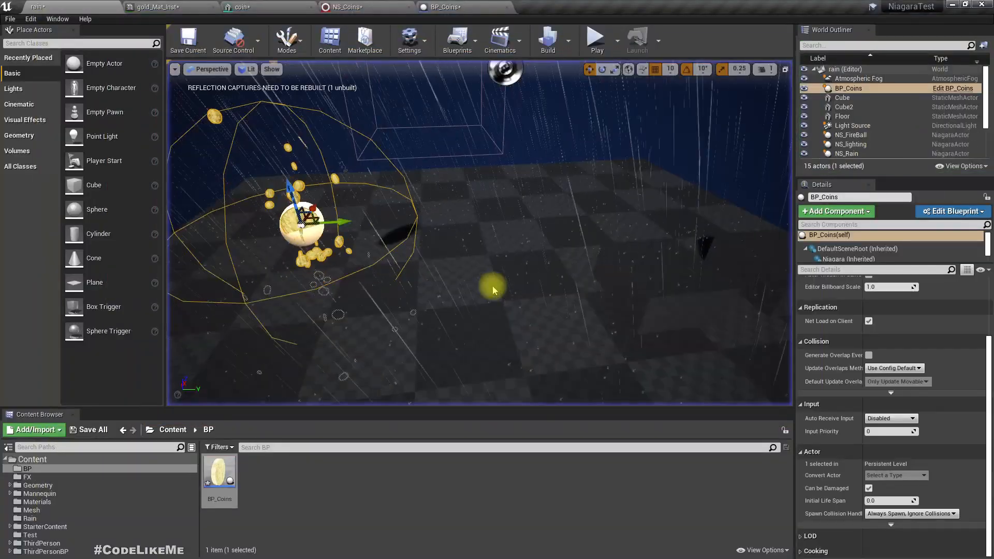
# - Set the Scale Curve of the Point Attraction Force module in NS_Coins to 800
pyautogui.click(430, 6)
pyautogui.moveTo(601, 285); pyautogui.dragTo(640, 290, button='right')
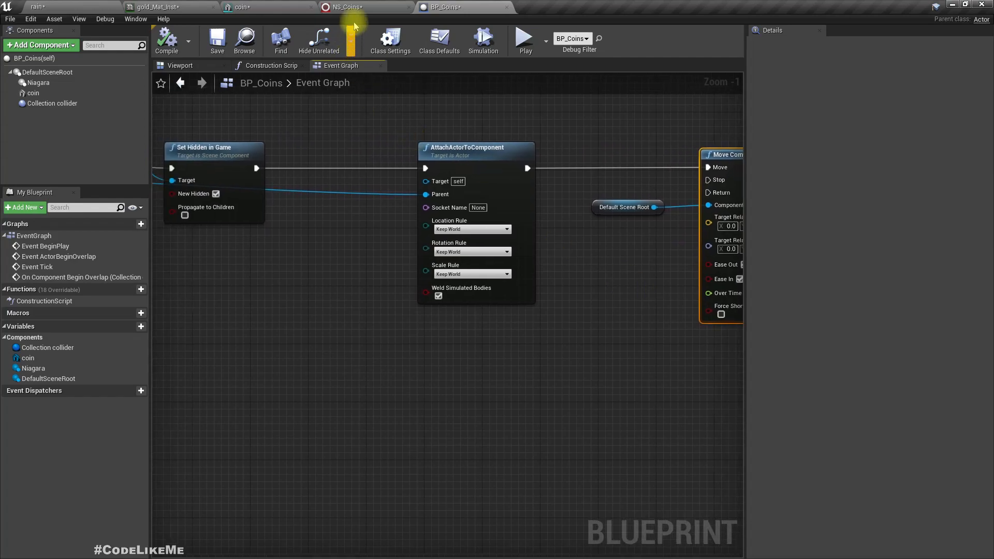
pyautogui.click(348, 8)
pyautogui.moveTo(339, 254); pyautogui.dragTo(431, 255, button='right')
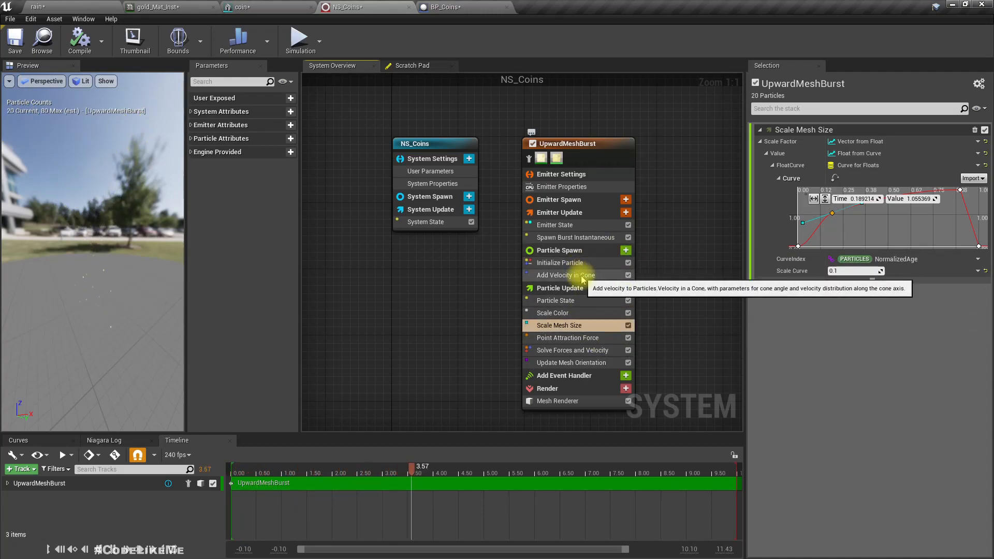
pyautogui.click(569, 337)
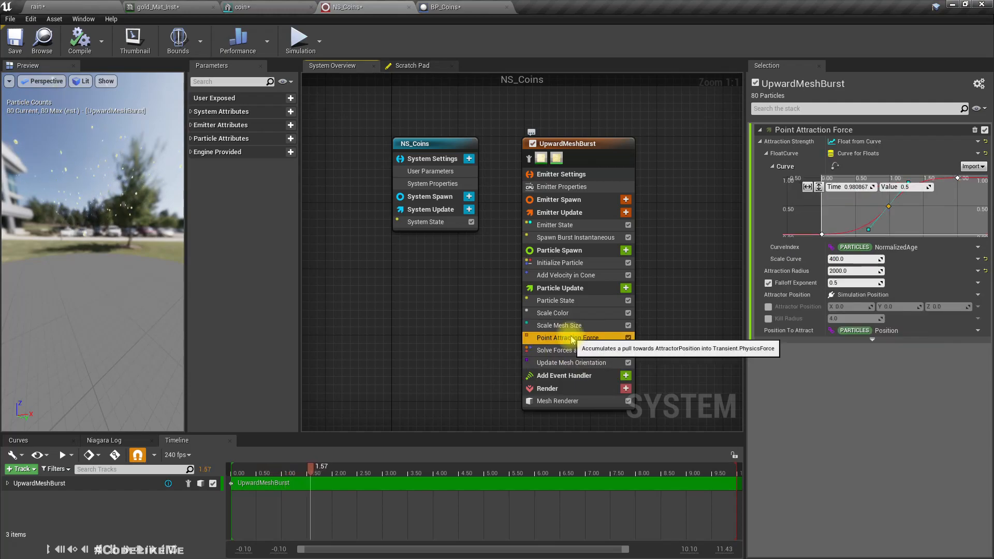
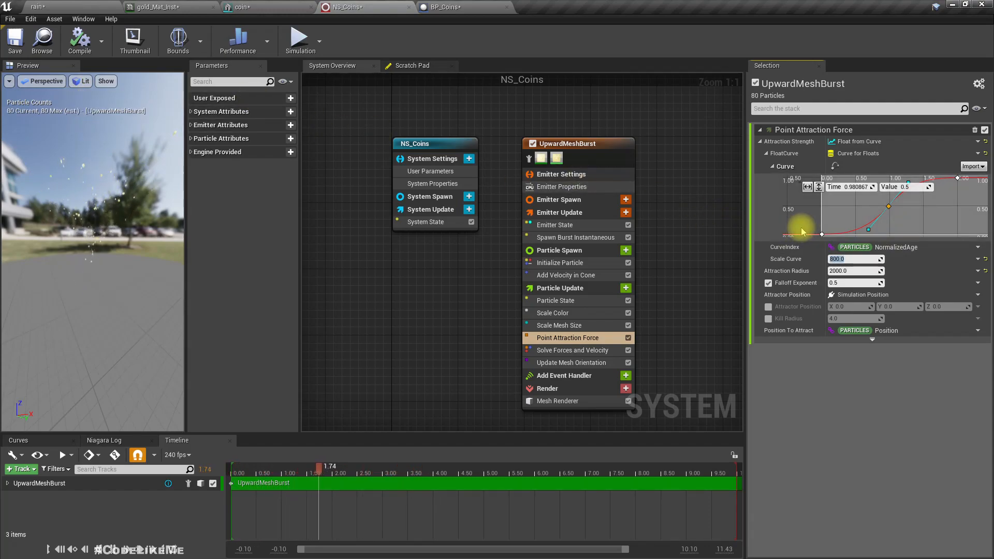
# - Play-test the stronger attraction force in the rain level by moving the character around after collecting the coin, and stop
pyautogui.click(114, 6)
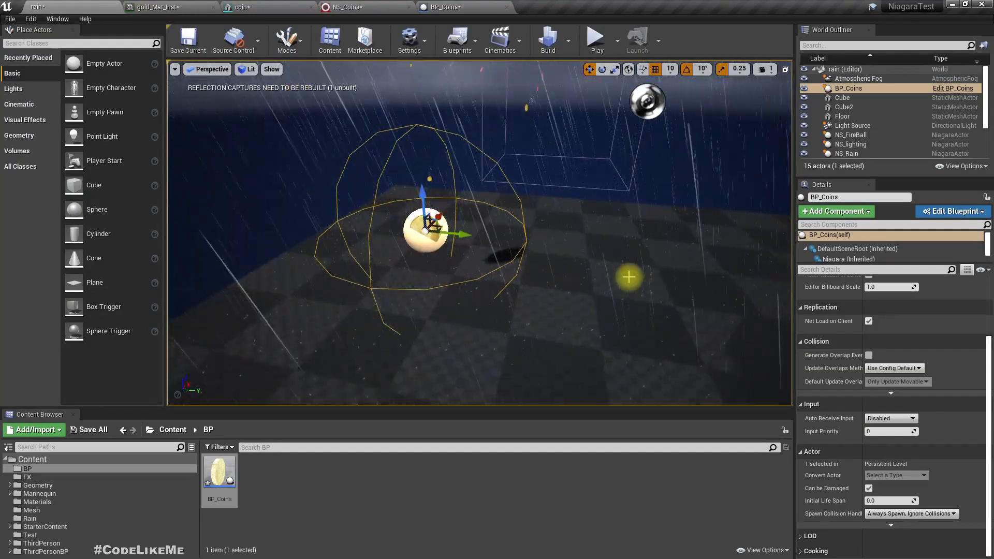
pyautogui.press('F11')
pyautogui.hotkey('alt', 'p')
pyautogui.click(629, 277)
pyautogui.press('w')
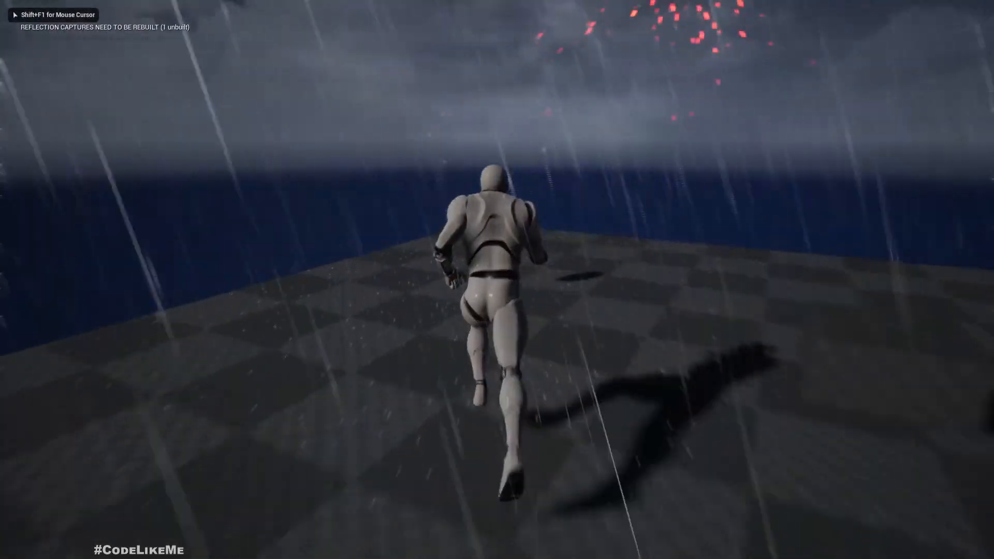
pyautogui.press('d')
pyautogui.press('s')
pyautogui.press('a')
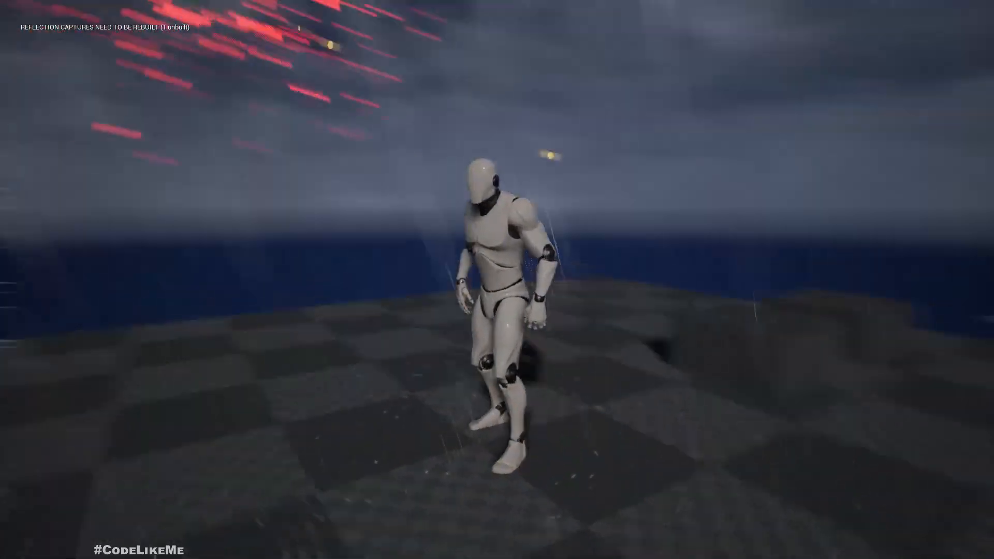
pyautogui.hotkey('shift', 'F1')
pyautogui.press('F11')
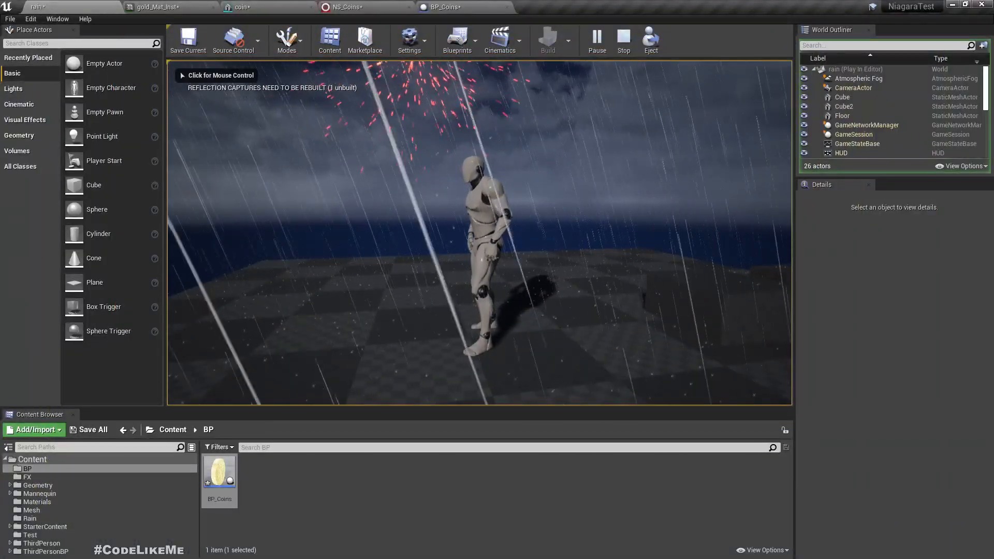
pyautogui.press('Escape')
# - Enable Kill Radius on the Point Attraction Force module in NS_Coins
pyautogui.click(446, 6)
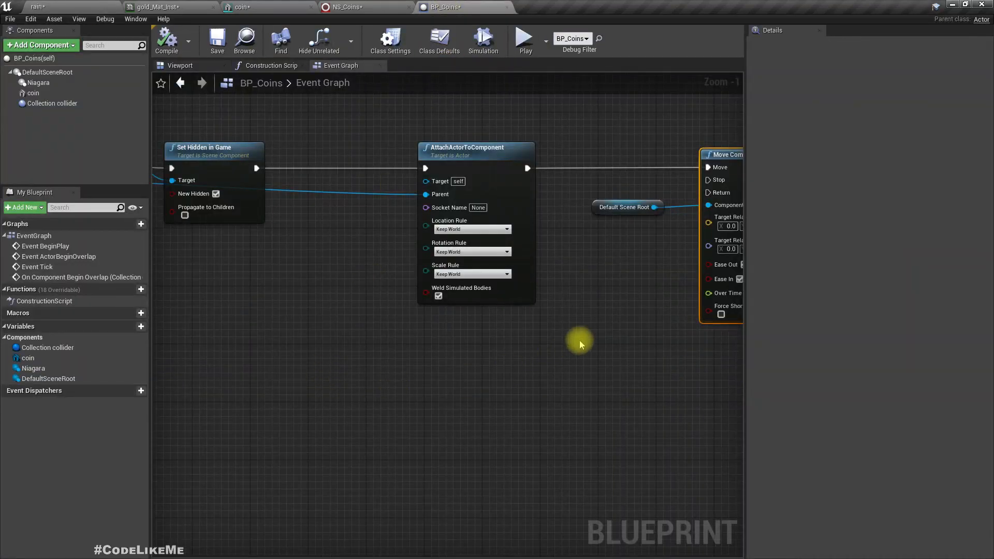
pyautogui.moveTo(580, 345); pyautogui.dragTo(398, 334, button='right')
pyautogui.click(347, 7)
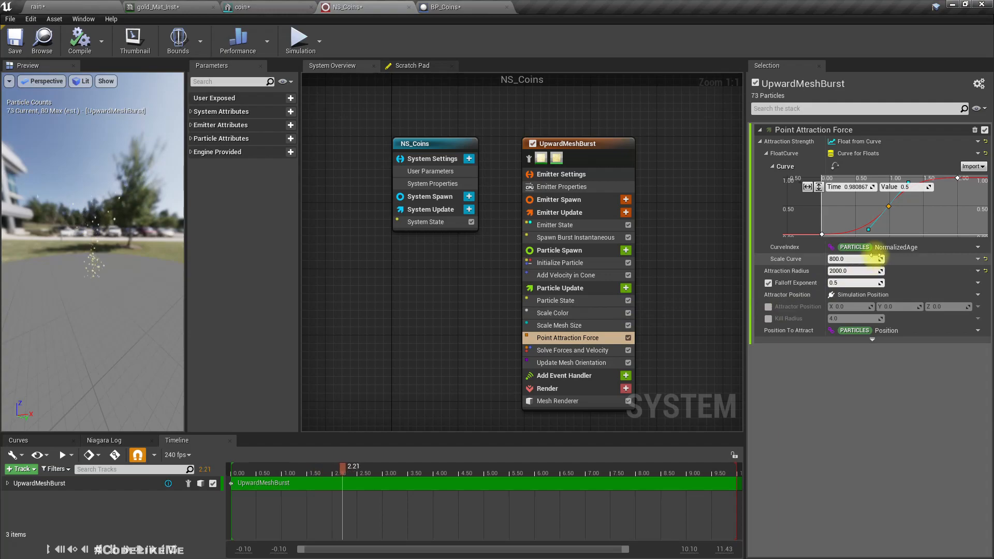
pyautogui.click(769, 318)
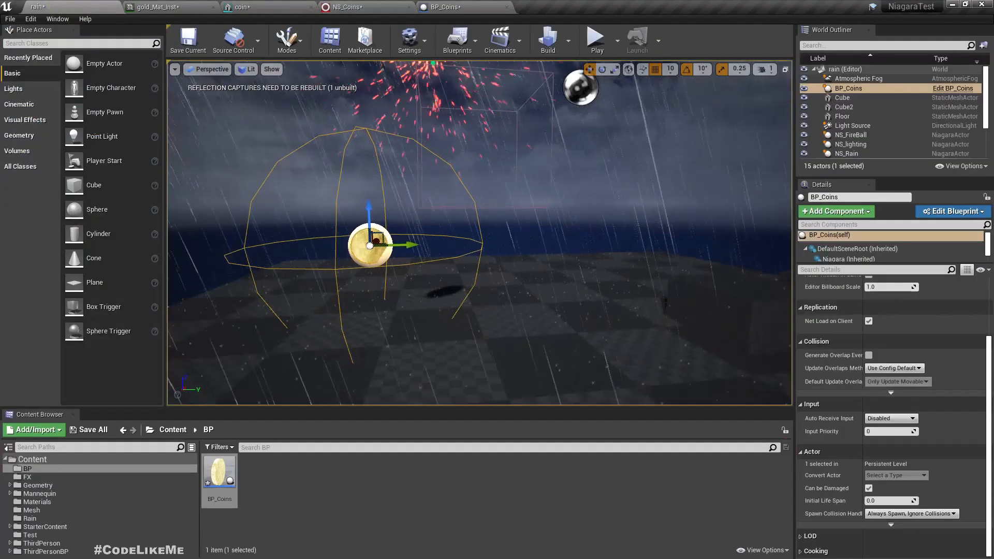
# - Play-test the coin burst with Kill Radius enabled by running the character through the coin and moving around
pyautogui.press('F11')
pyautogui.hotkey('alt', 'p')
pyautogui.click(524, 234)
pyautogui.press('w')
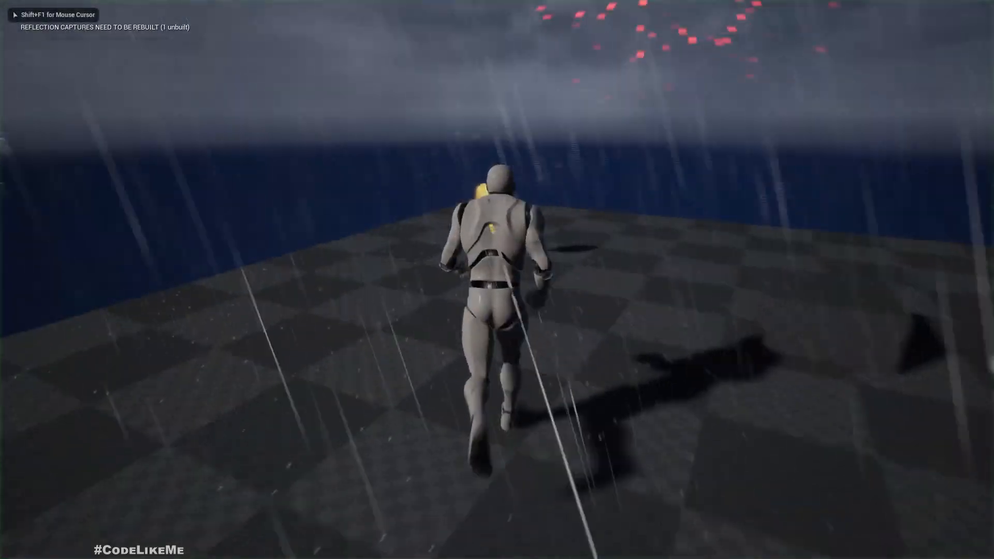
pyautogui.press('s')
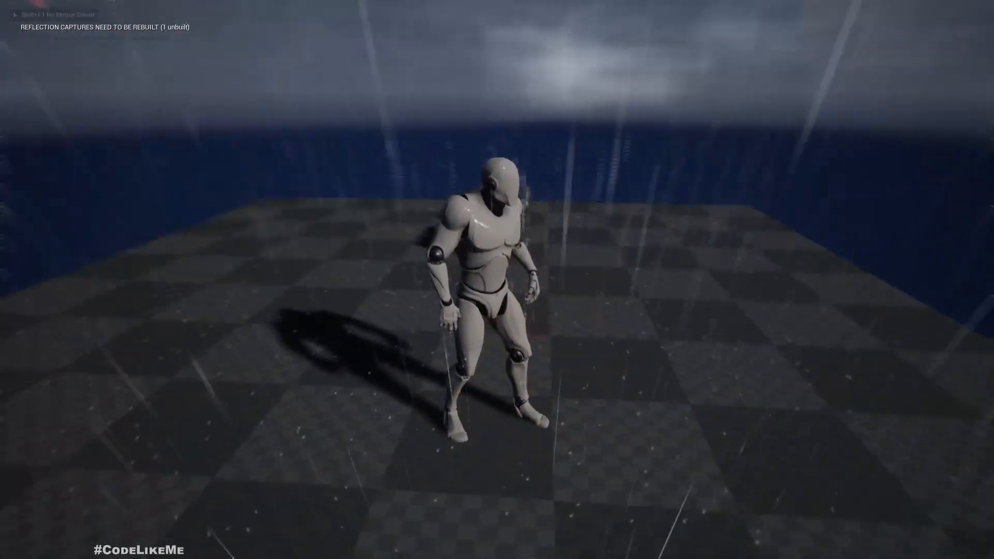
pyautogui.press('d')
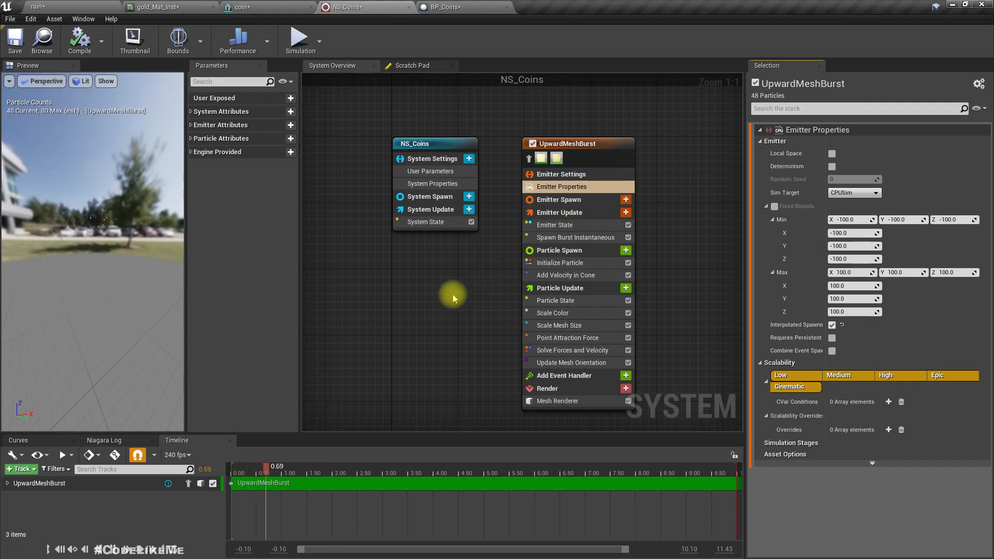
# - Set the maximum Velocity Strength of the Add Velocity in Cone module in NS_Coins to 200
pyautogui.moveTo(453, 299); pyautogui.dragTo(392, 281, button='right')
pyautogui.click(508, 262)
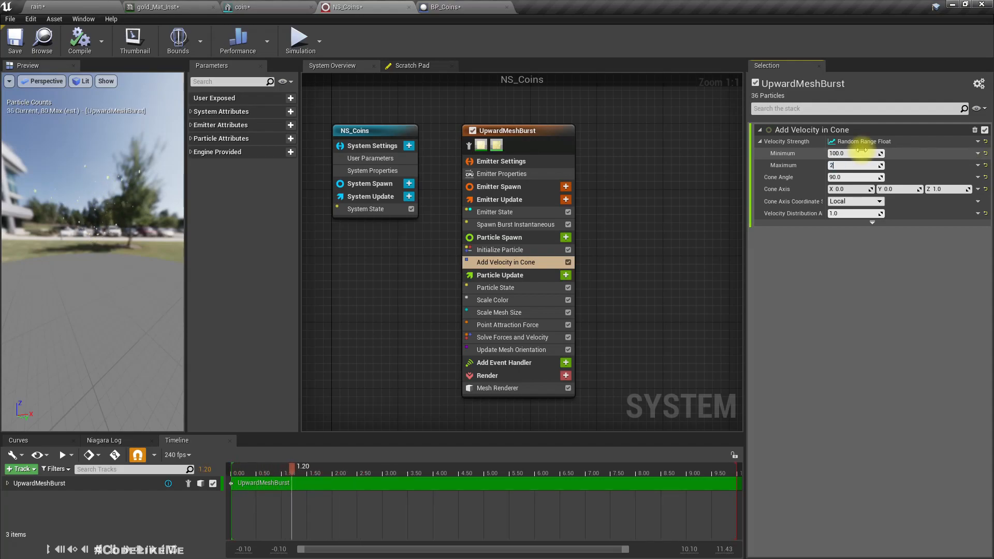
# - Play-test the changed burst velocity in the rain level at full screen, and stop the session
pyautogui.click(65, 5)
pyautogui.press('F11')
pyautogui.hotkey('alt', 'p')
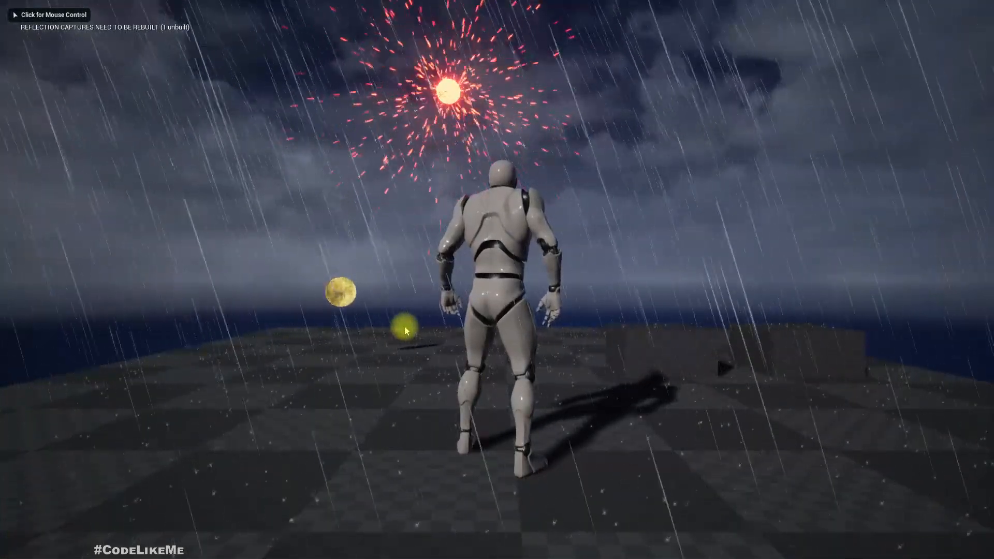
pyautogui.press('Escape')
pyautogui.press('F11')
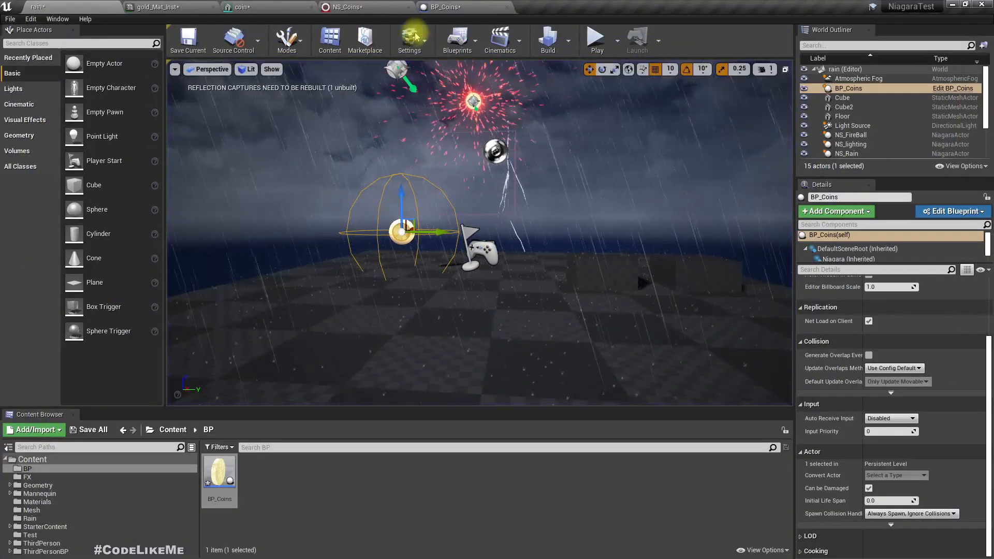
# - Enable Local Space in the Emitter Properties of the UpwardMeshBurst emitter in NS_Coins
pyautogui.click(348, 8)
pyautogui.click(494, 174)
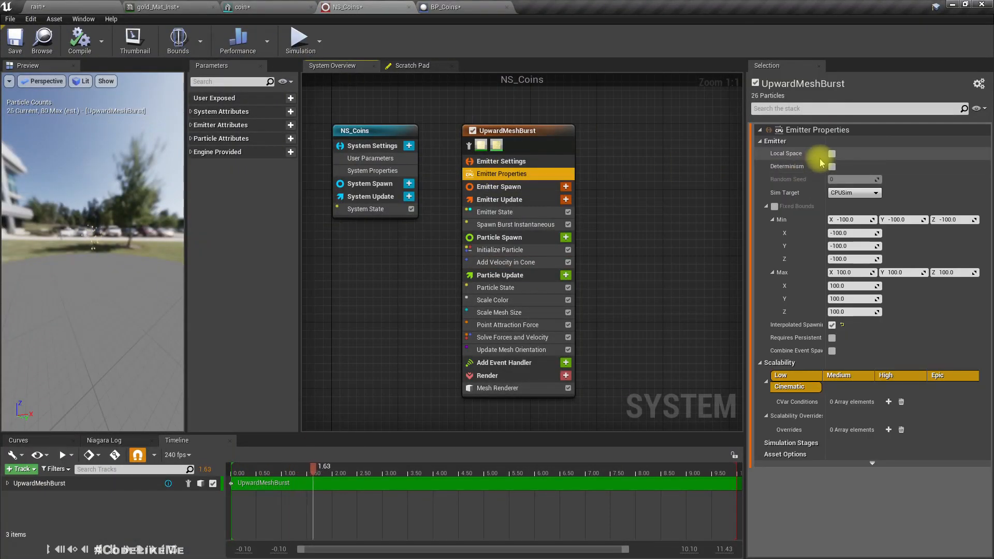
# - Play-test the local-space coin particles in the rain level, once at full screen and once in the editor viewport
pyautogui.click(73, 7)
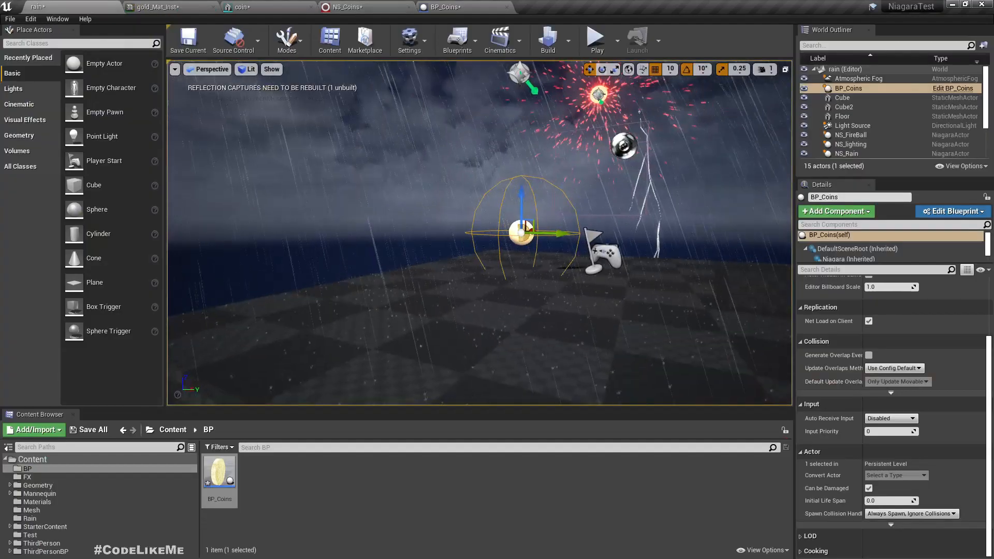
pyautogui.press('F11')
pyautogui.hotkey('alt', 'p')
pyautogui.press('w')
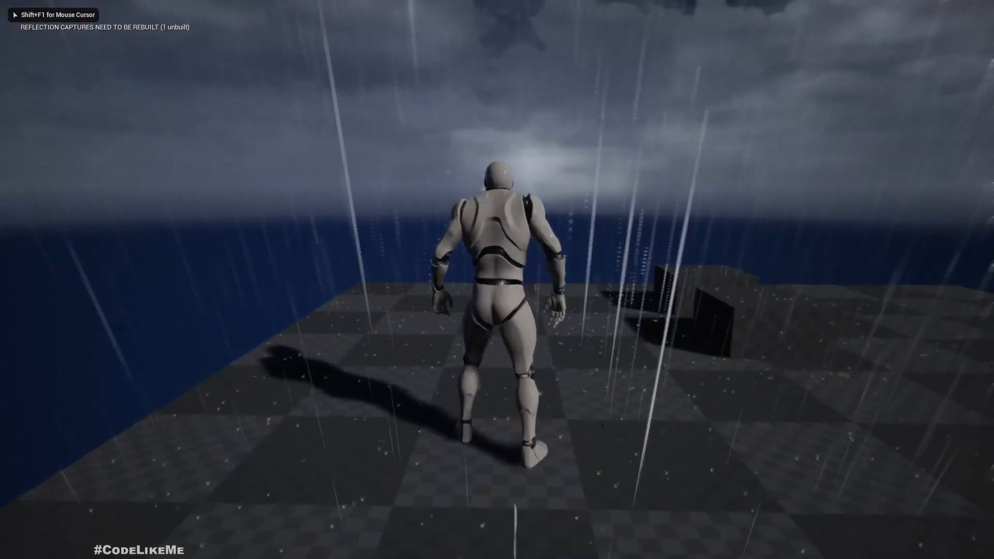
pyautogui.press('d')
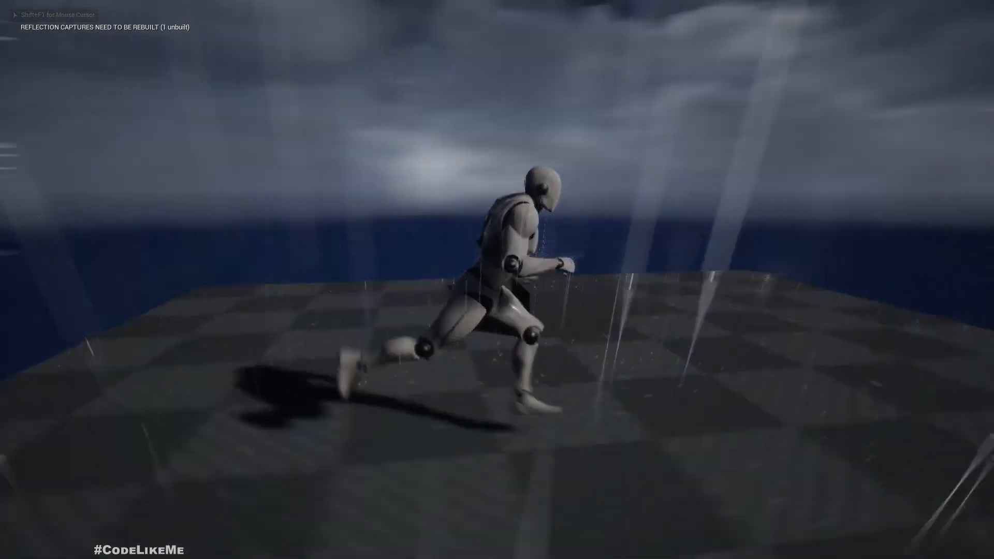
pyautogui.press('s')
pyautogui.press('Escape')
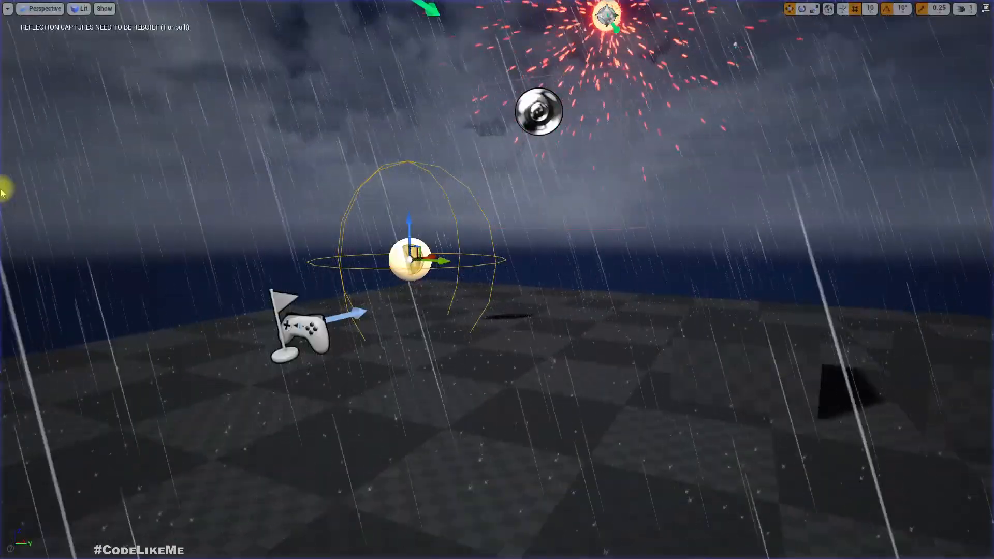
pyautogui.press('F11')
pyautogui.hotkey('alt', 'p')
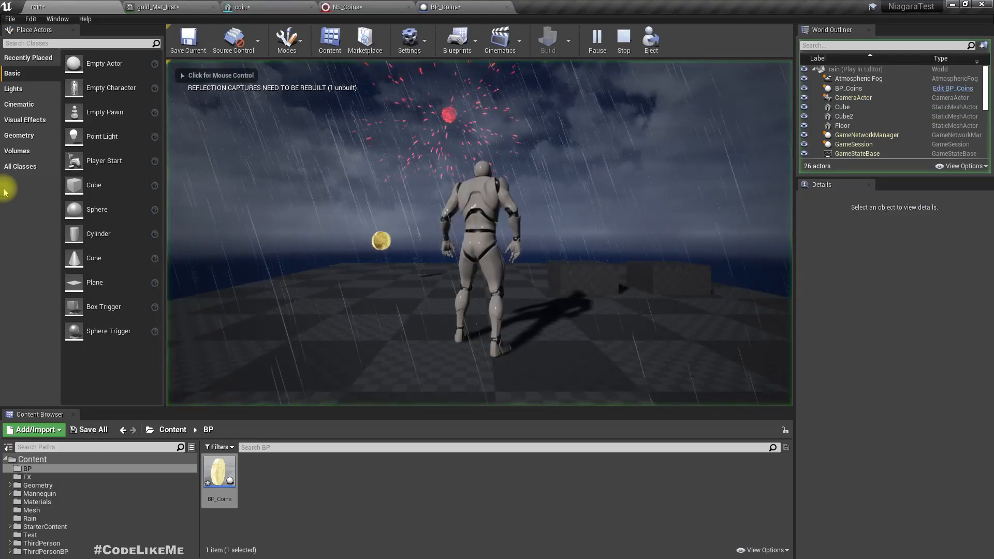
pyautogui.click(479, 233)
pyautogui.press('w')
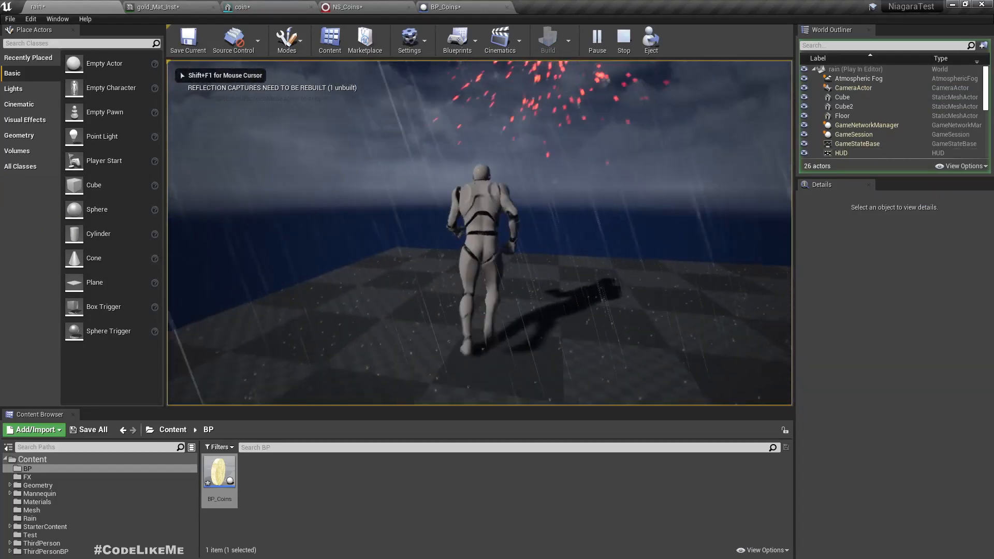
pyautogui.press('Escape')
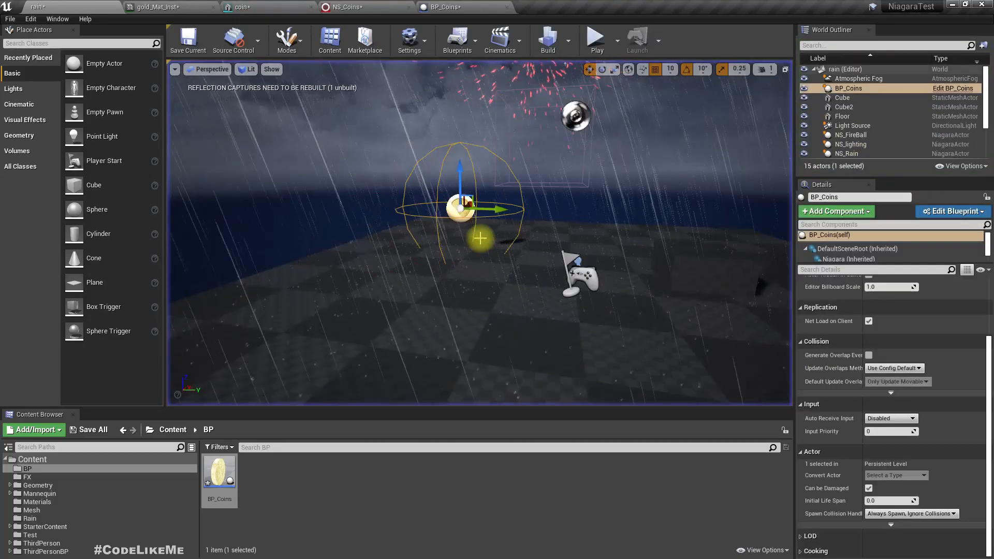
# - Set the minimum Velocity Strength of the Add Velocity in Cone module in NS_Coins to 250
pyautogui.click(359, 5)
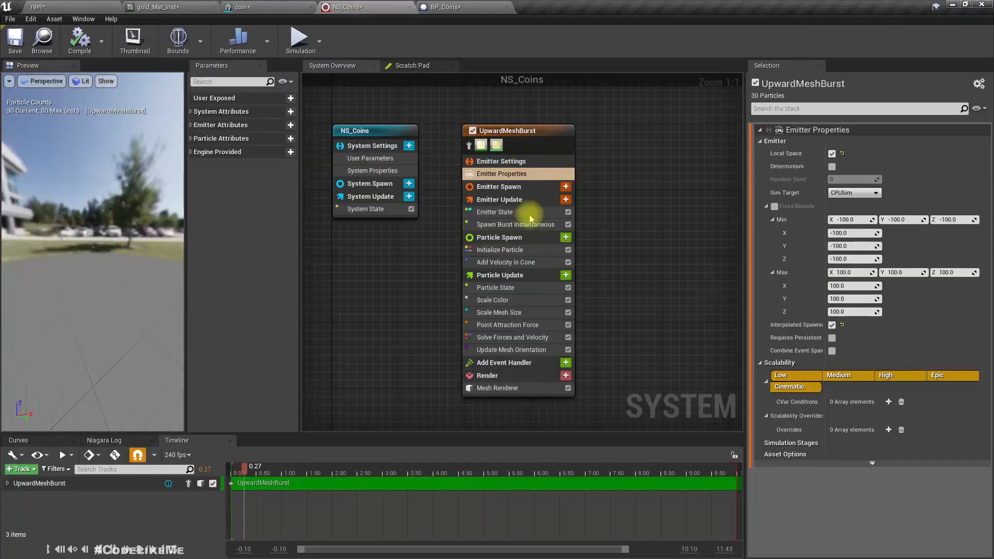
pyautogui.click(516, 263)
pyautogui.click(848, 153)
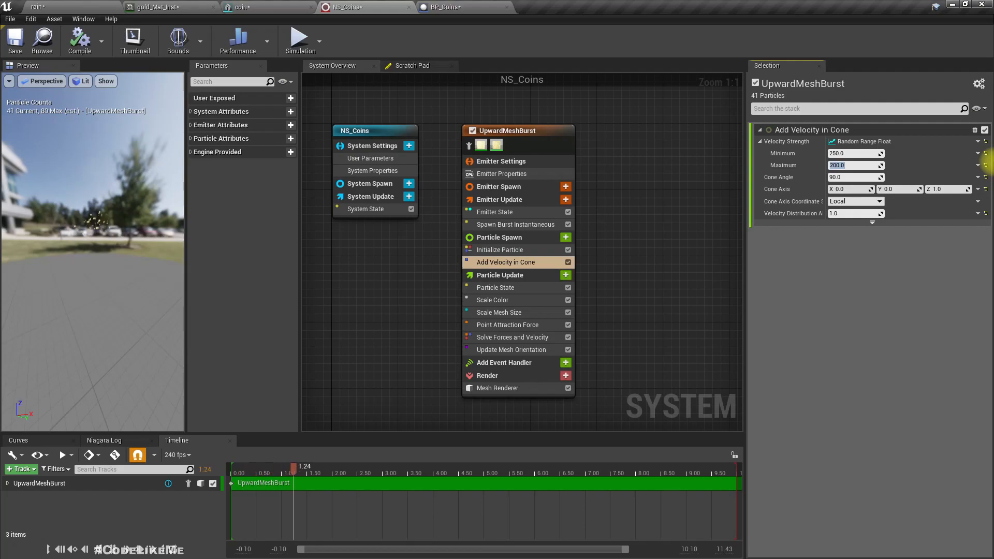
# - Play-test the faster coin burst in the rain level by moving the character around, and end the session
pyautogui.click(72, 5)
pyautogui.click(597, 39)
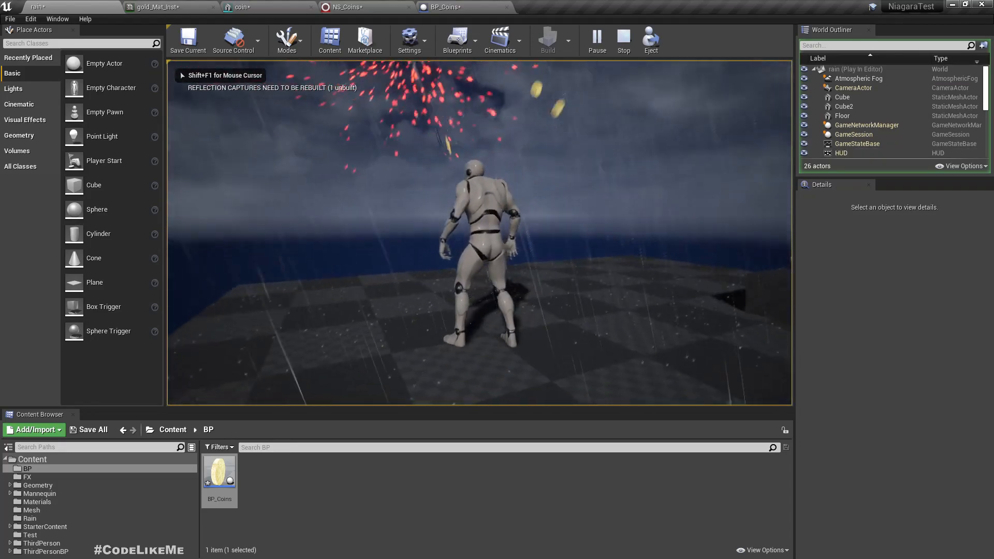
pyautogui.press('a')
pyautogui.press('s')
pyautogui.press('Escape')
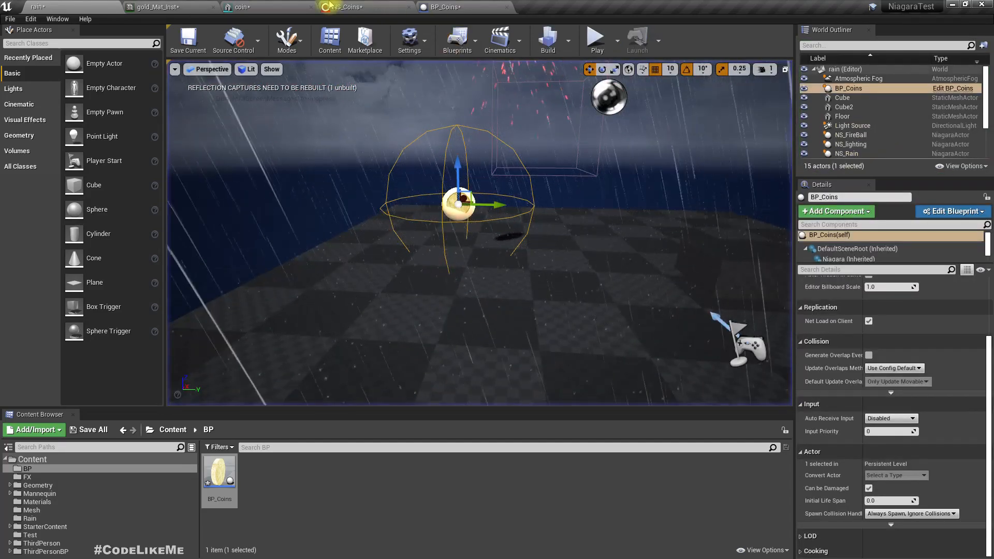
# - Set the Velocity Strength range of Add Velocity in Cone in NS_Coins to minimum 100 and maximum 250
pyautogui.click(347, 7)
pyautogui.click(855, 154)
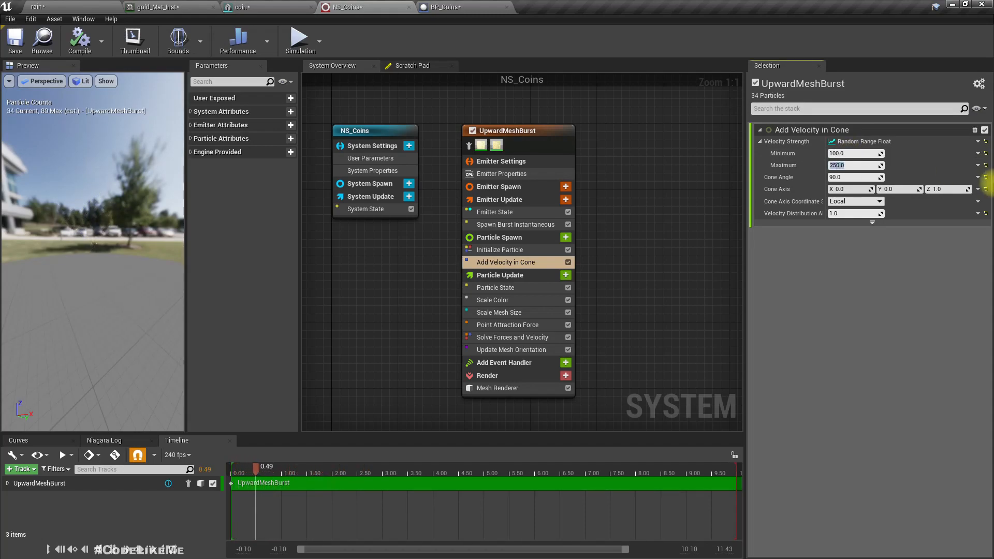
# - Set the Scale Curve of the Point Attraction Force module in NS_Coins to 200
pyautogui.click(510, 325)
pyautogui.click(880, 259)
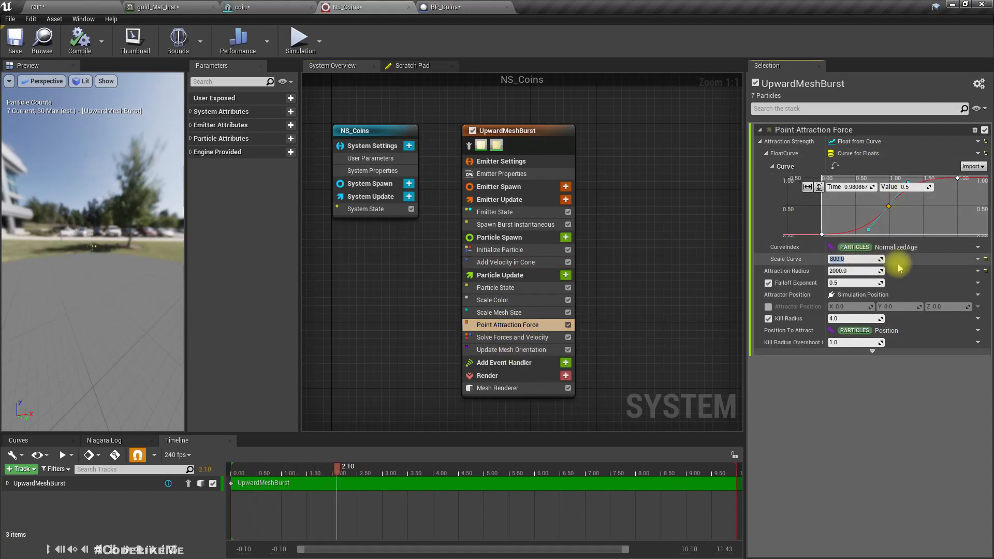
pyautogui.write('200')
pyautogui.press('Return')
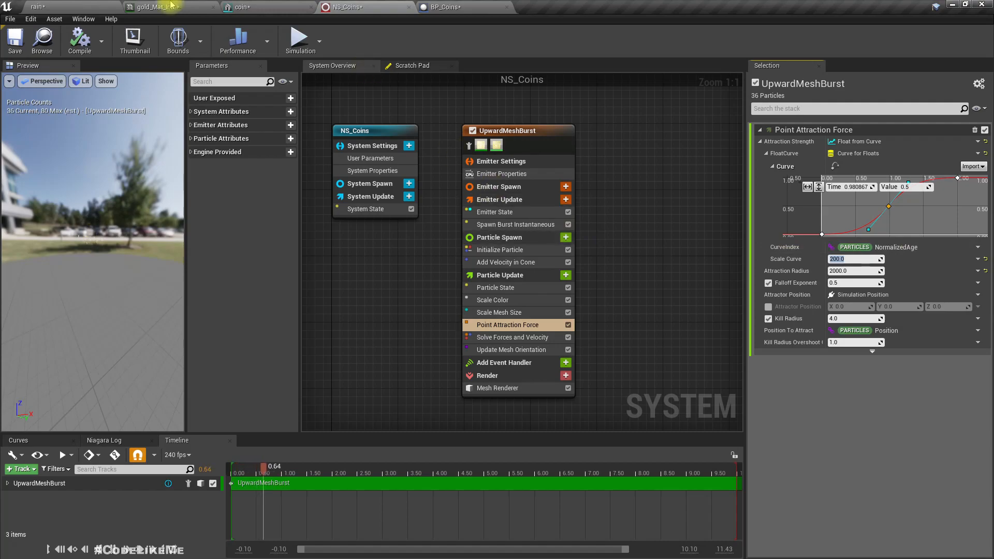
# - Play-test the weaker attraction and new velocity range in the rain level at full screen, and stop
pyautogui.click(129, 5)
pyautogui.click(75, 6)
pyautogui.moveTo(457, 209); pyautogui.dragTo(363, 209, button='right')
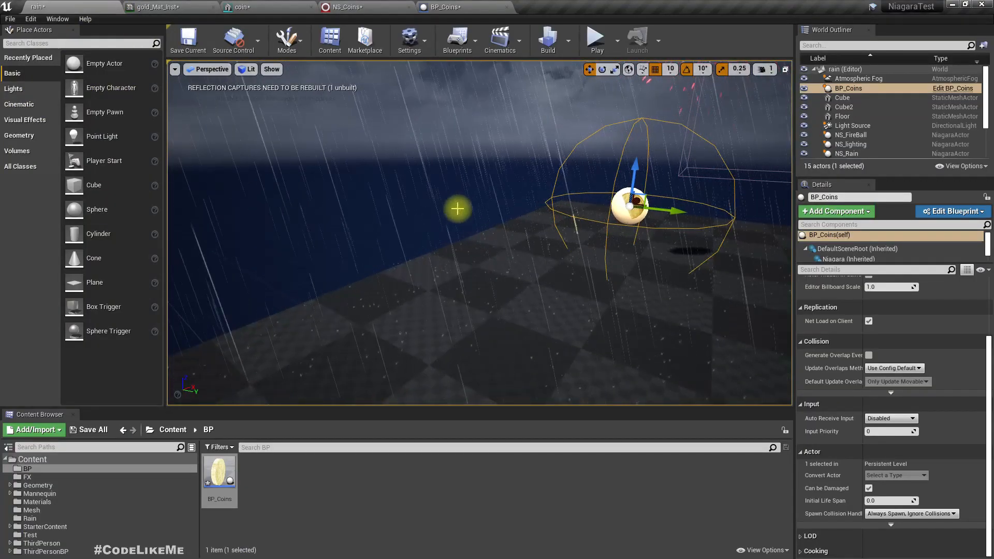
pyautogui.press('F11')
pyautogui.hotkey('alt', 'p')
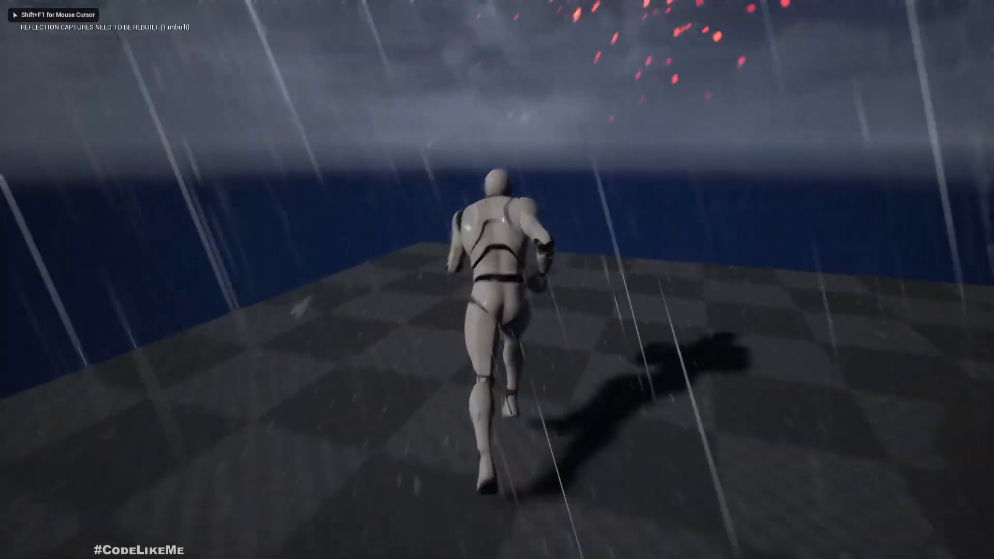
pyautogui.press('s')
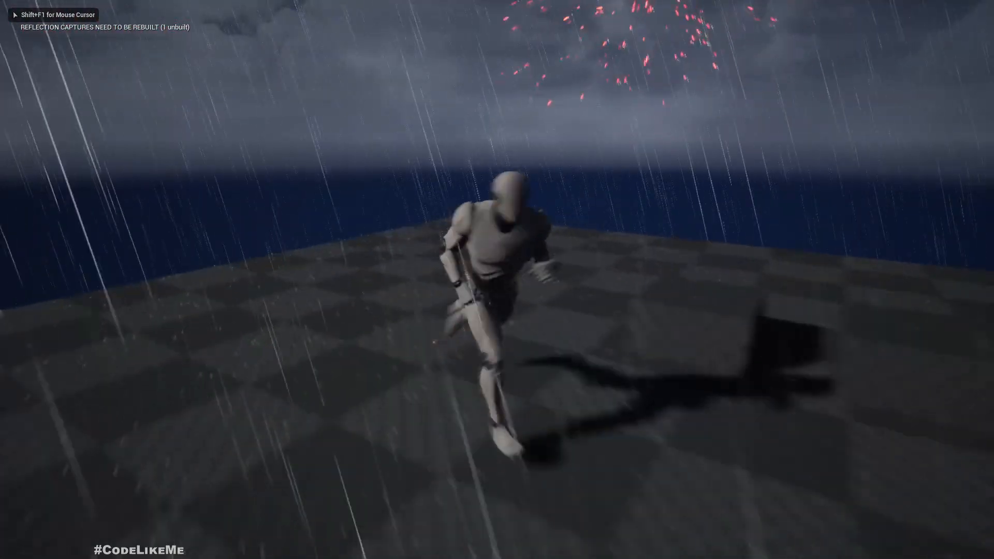
pyautogui.press('F11')
pyautogui.press('Escape')
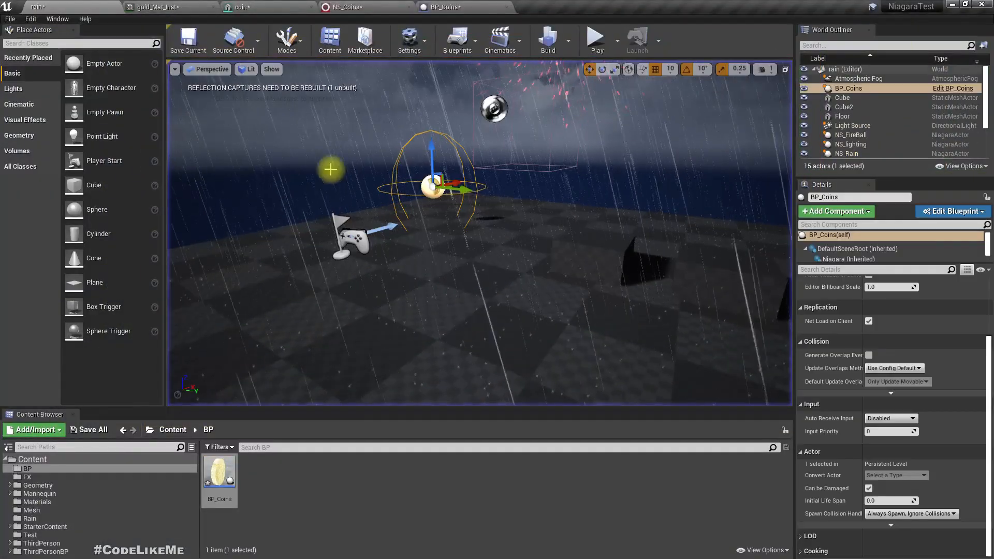
# - Disable Kill Radius on the Point Attraction Force module in NS_Coins
pyautogui.click(351, 6)
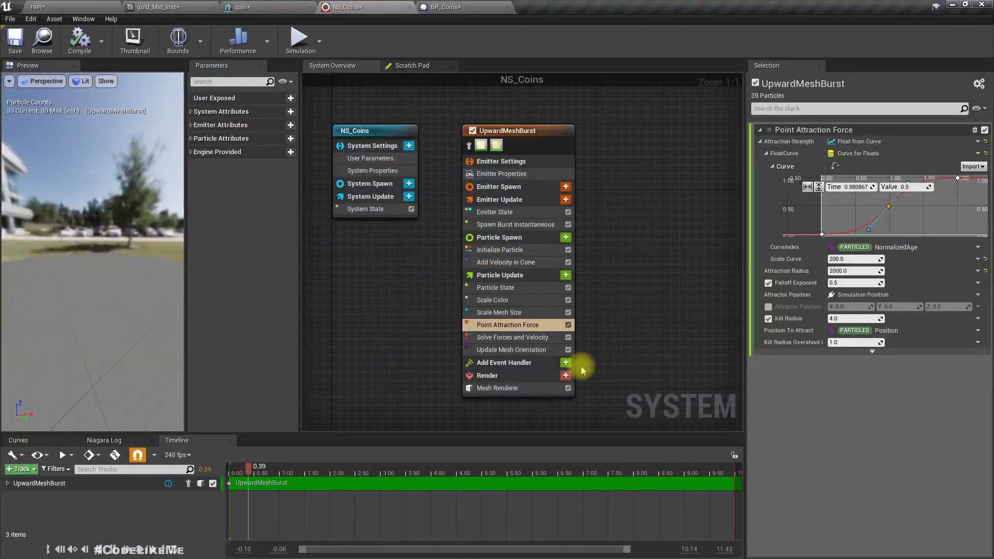
pyautogui.click(768, 319)
# - Play-test the coin burst without Kill Radius by running the character through the coin, and end the session
pyautogui.click(78, 5)
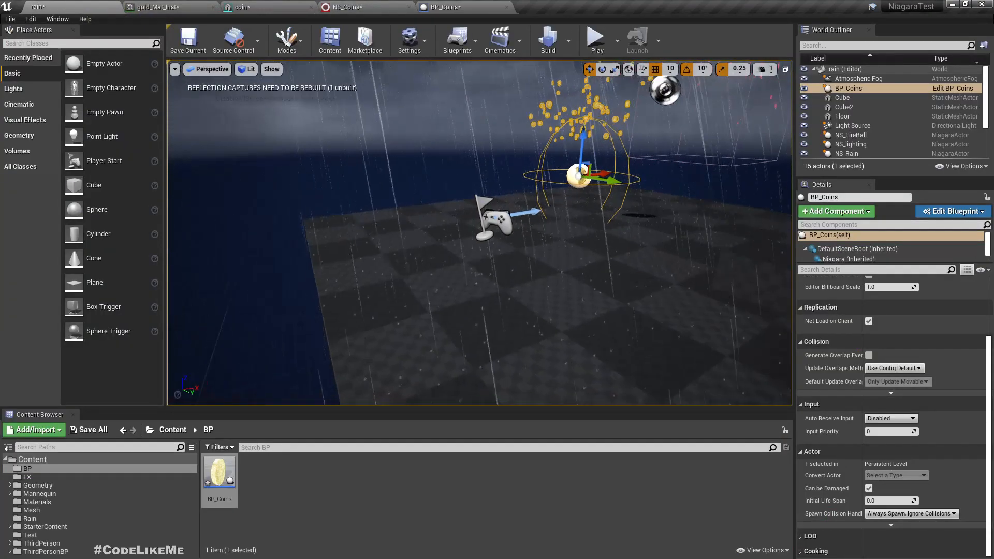
pyautogui.press('F11')
pyautogui.hotkey('alt', 'p')
pyautogui.click(550, 239)
pyautogui.press('w')
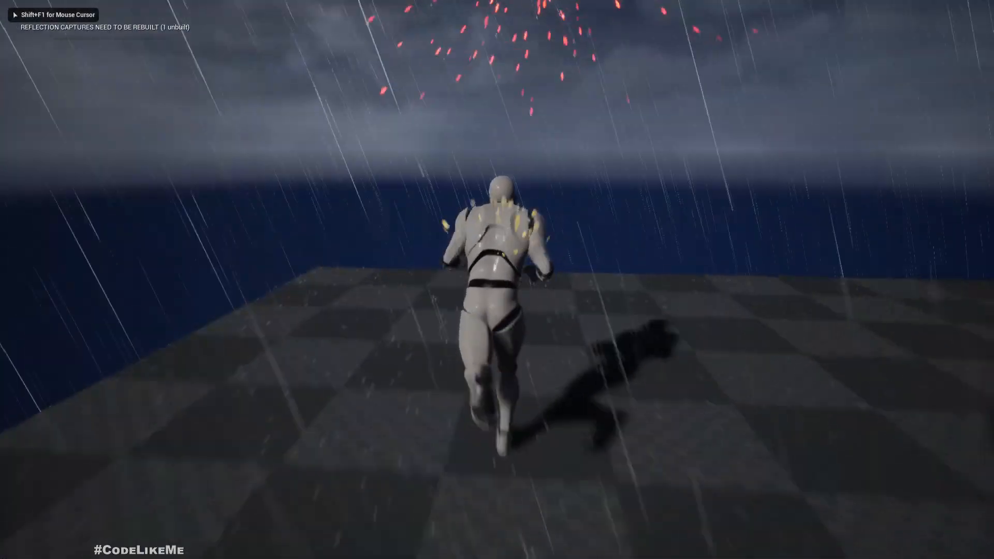
pyautogui.press('d')
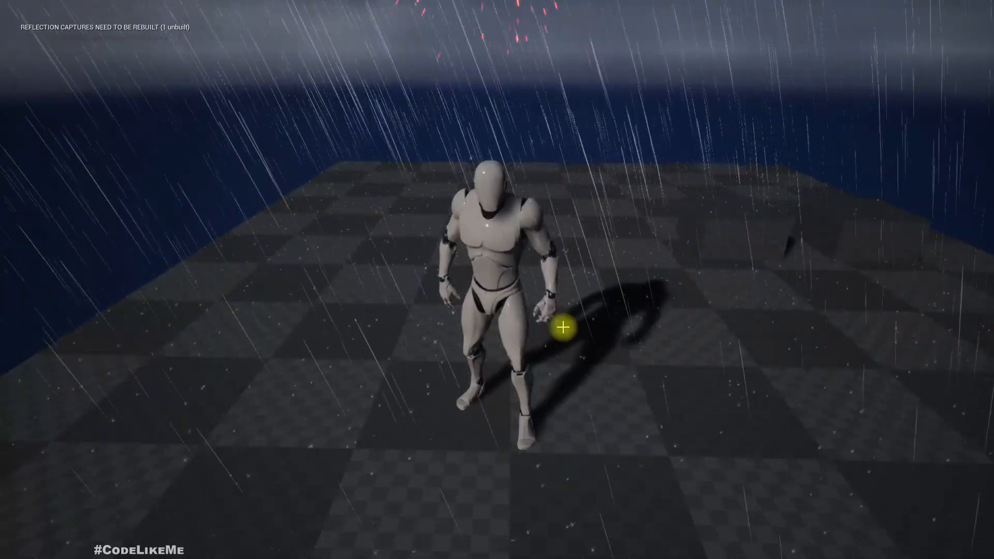
pyautogui.press('Escape')
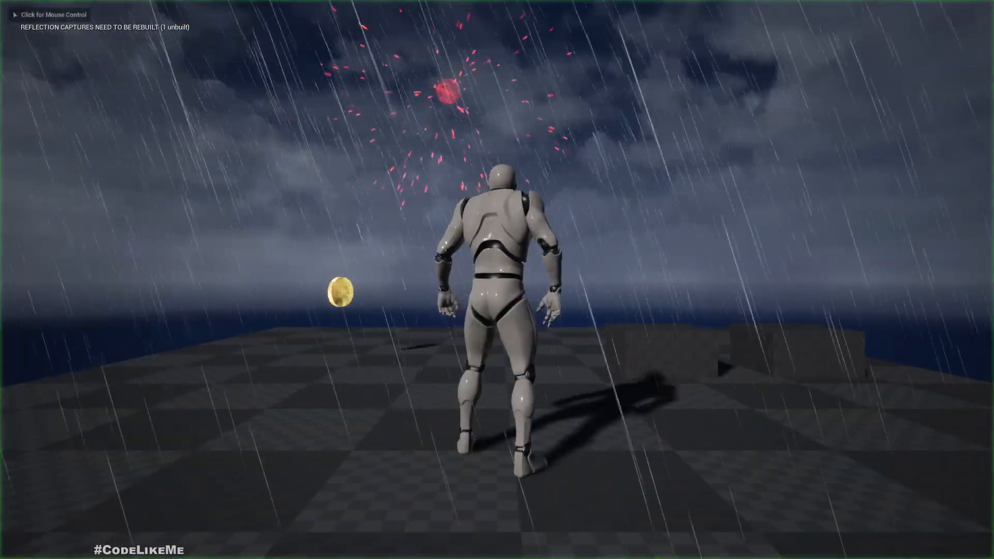
# - Repeat the play-test over several sessions, collecting the coin and moving around to examine how the particles follow the character, and return to NS_Coins
pyautogui.click(497, 279)
pyautogui.press('w')
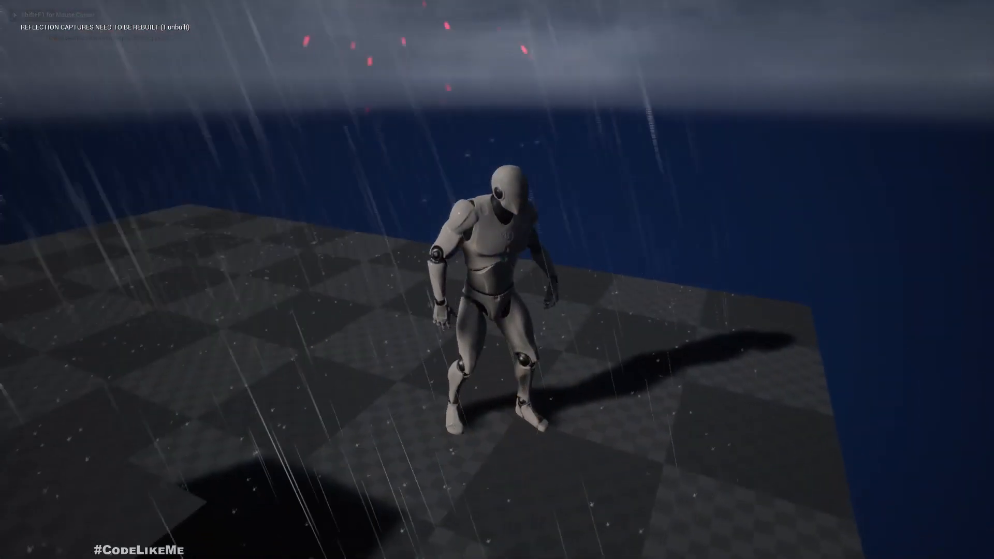
pyautogui.hotkey('alt', 'p')
pyautogui.click(660, 435)
pyautogui.press('w')
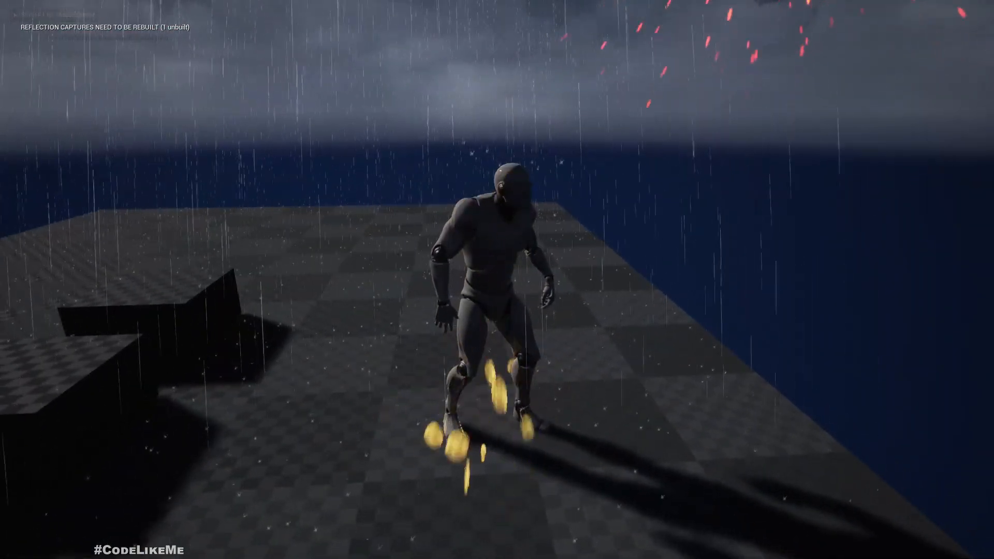
pyautogui.press('Escape')
pyautogui.hotkey('alt', 'p')
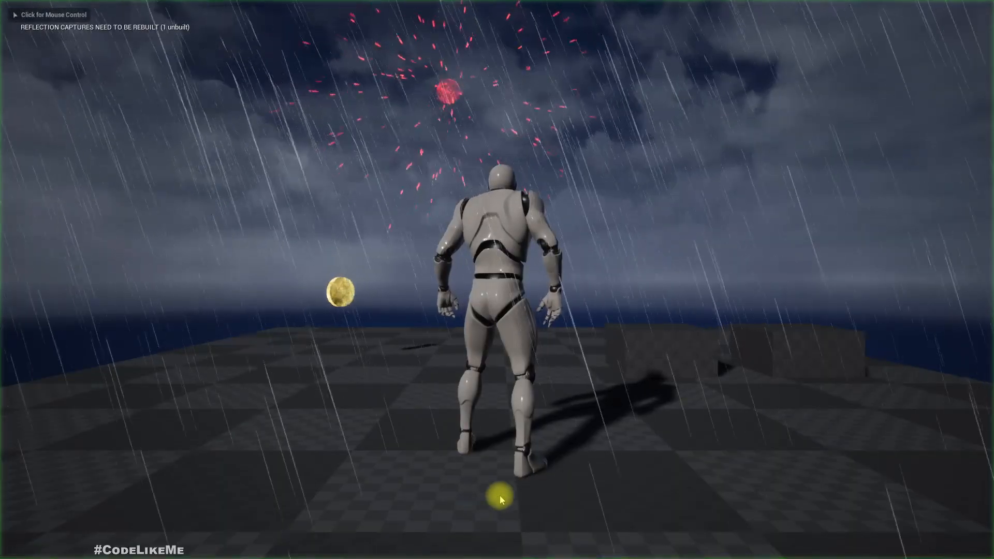
pyautogui.click(471, 492)
pyautogui.press('w')
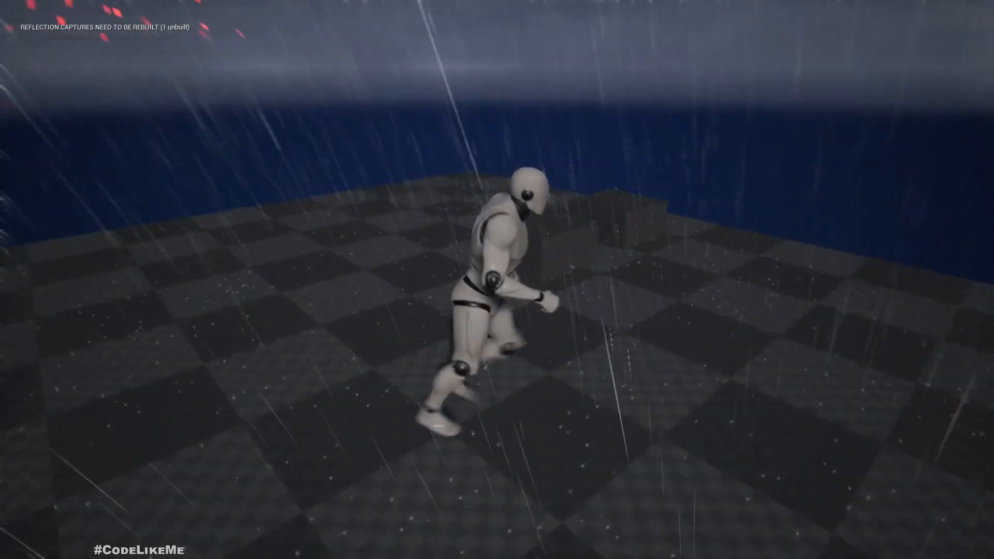
pyautogui.hotkey('shift', 'F1')
pyautogui.press('Escape')
pyautogui.click(366, 5)
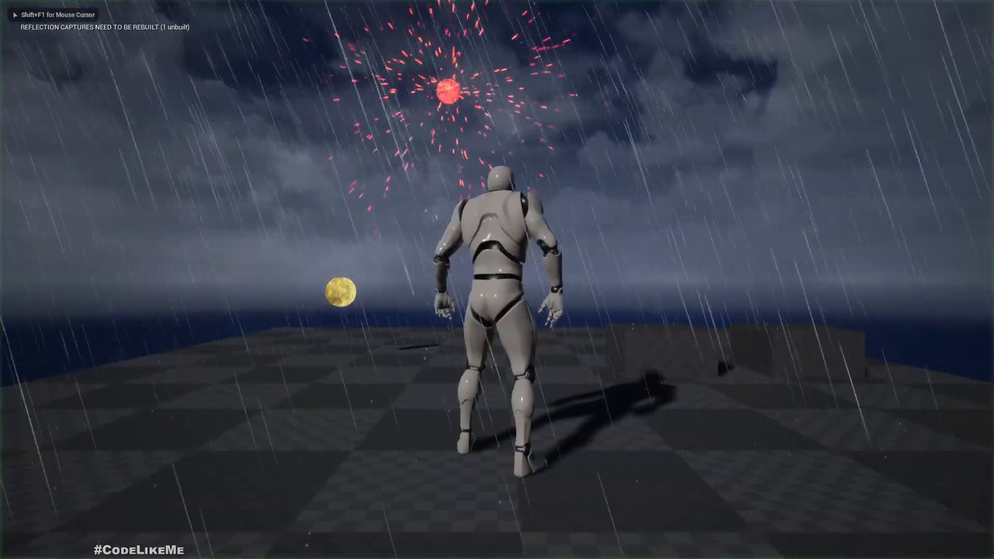
# - Play-test the coin burst again by moving the character around to examine the particles, end the session, and return to NS_Coins
pyautogui.click(497, 280)
pyautogui.press('w')
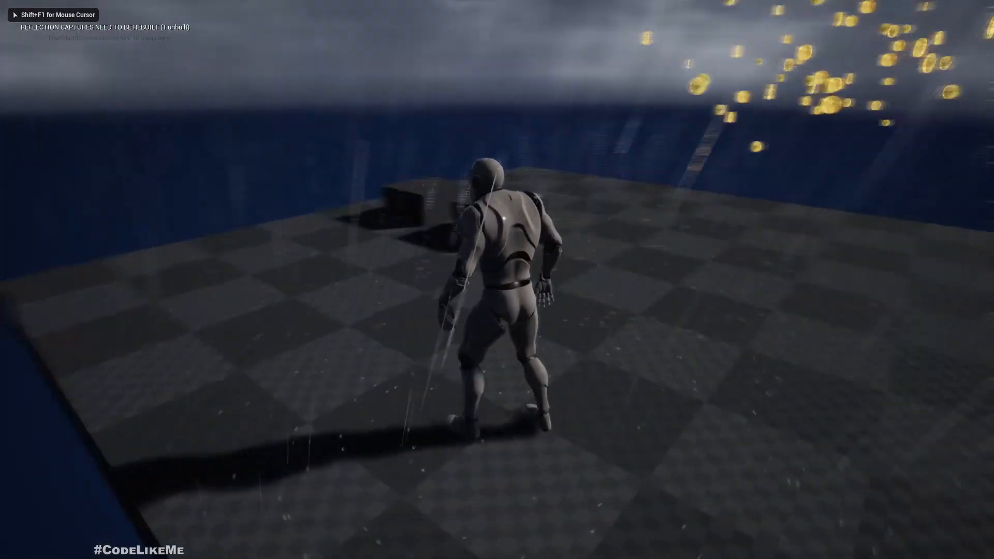
pyautogui.press('w')
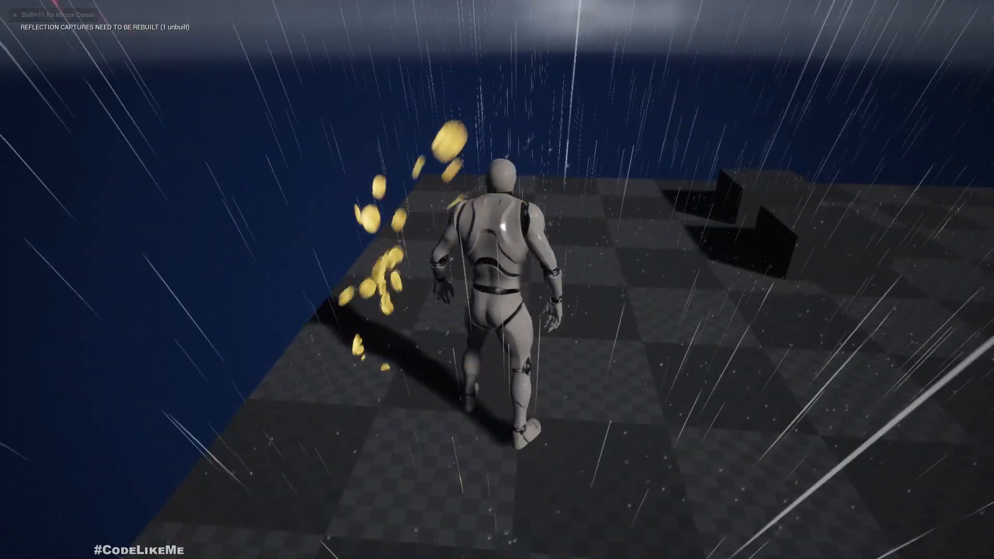
pyautogui.press('w')
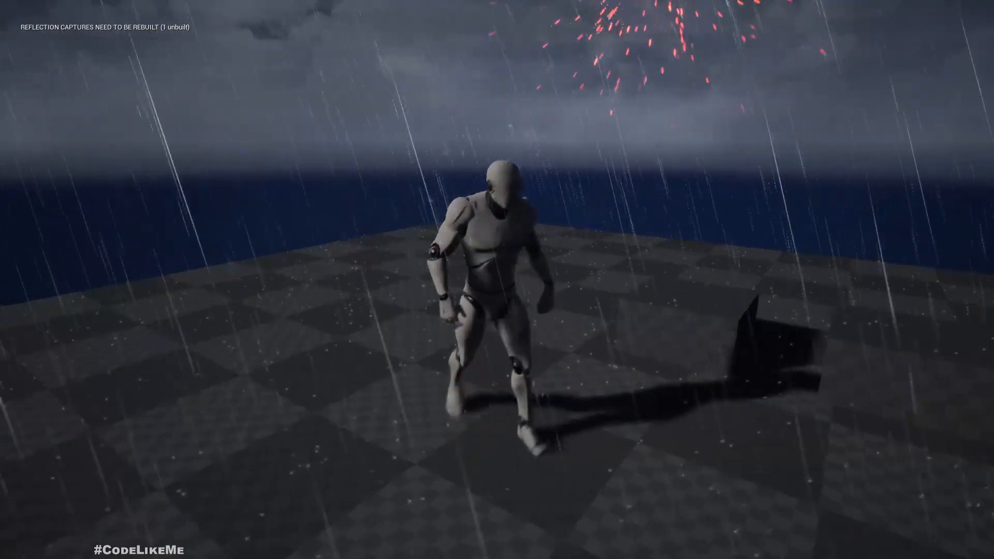
pyautogui.press('w')
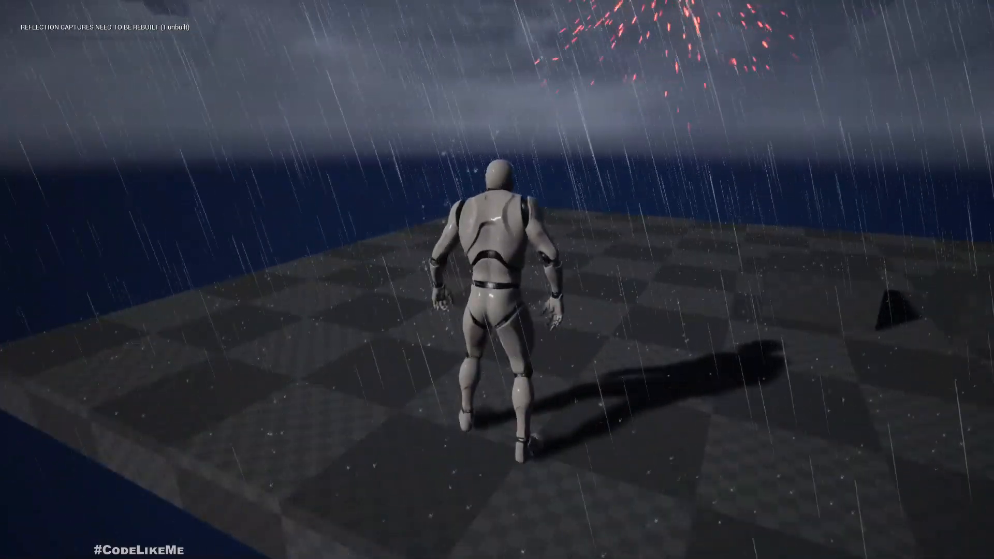
pyautogui.press('Escape')
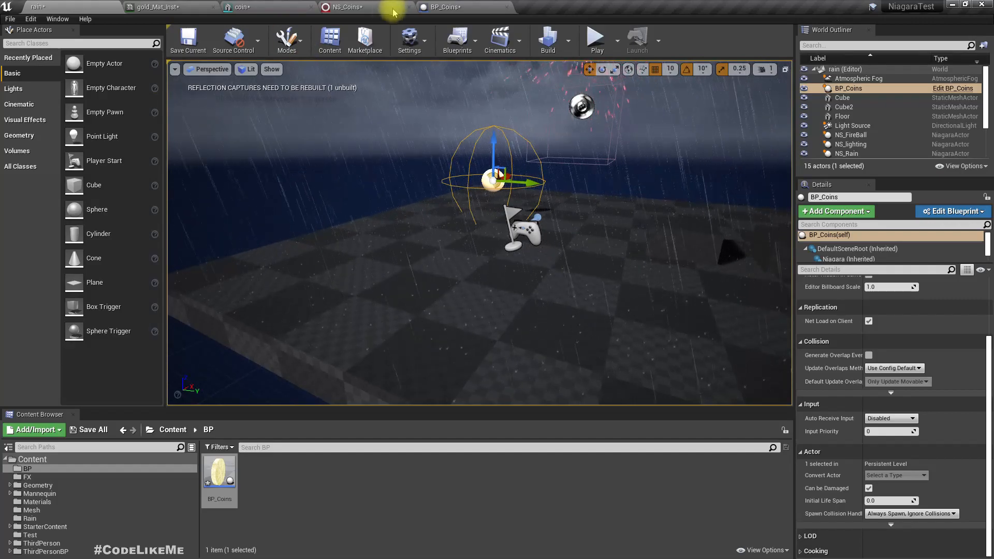
pyautogui.click(448, 7)
pyautogui.click(366, 6)
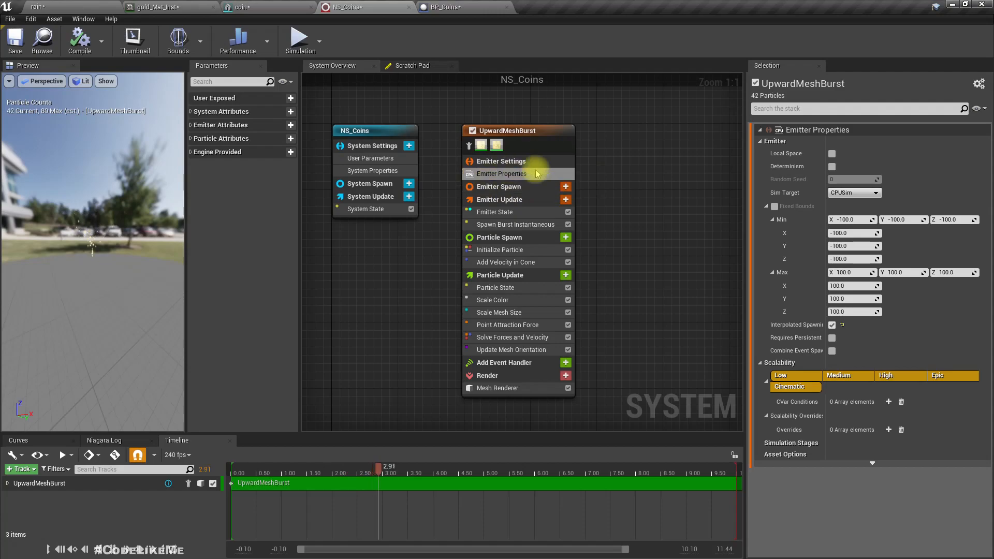
pyautogui.click(487, 226)
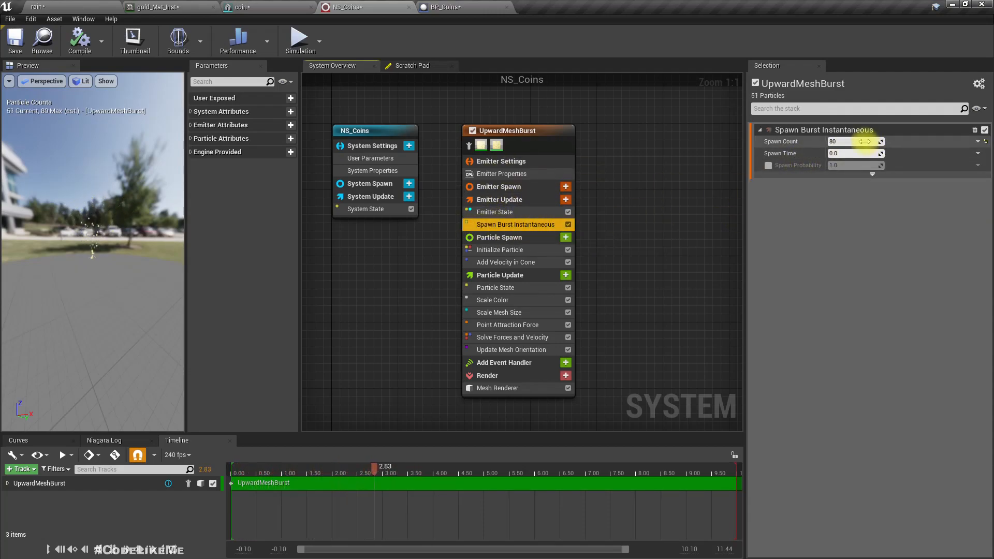
pyautogui.click(977, 142)
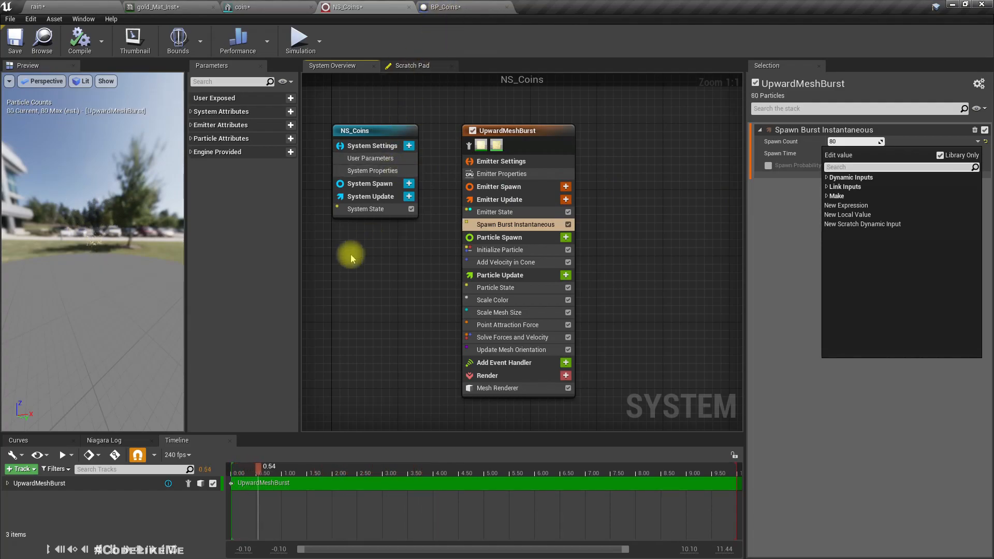
pyautogui.click(396, 158)
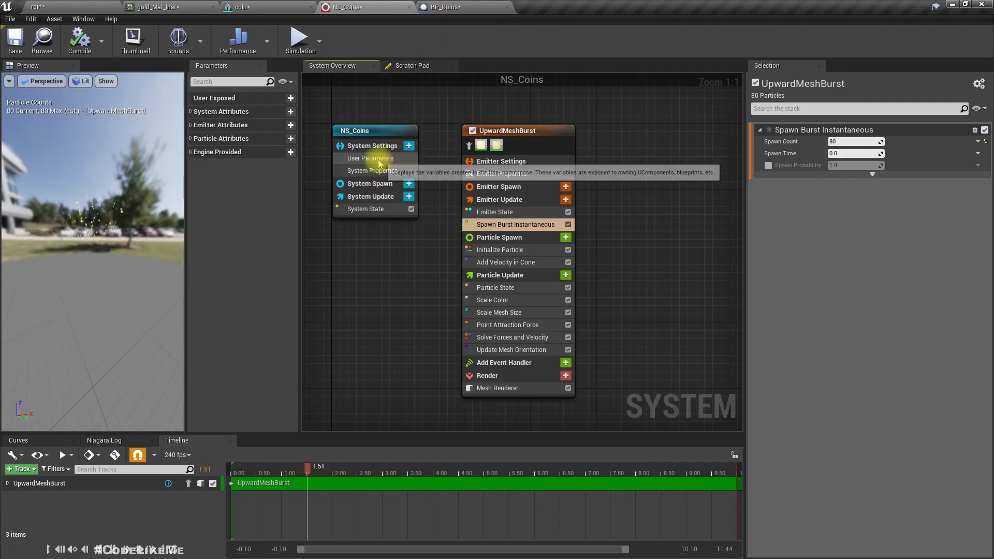
pyautogui.click(409, 146)
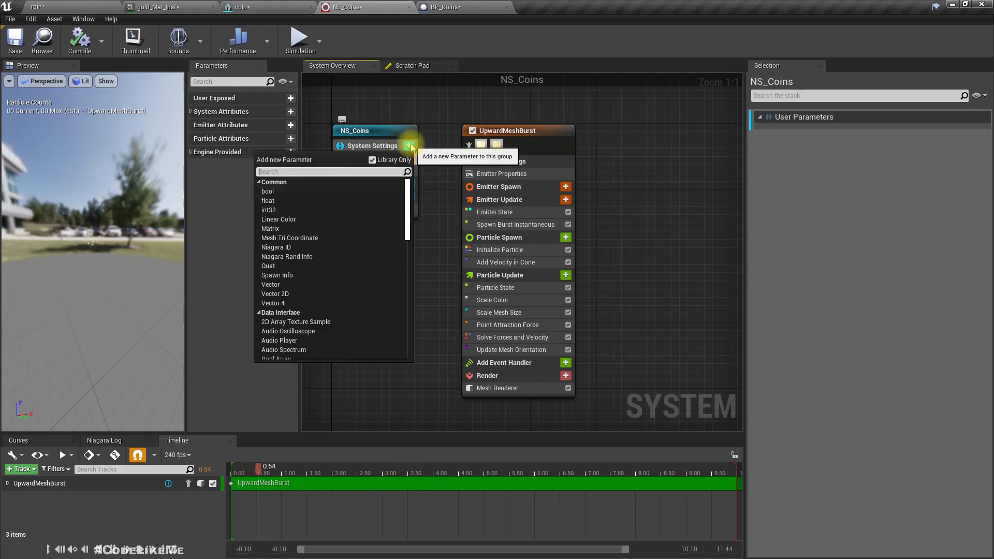
pyautogui.click(268, 200)
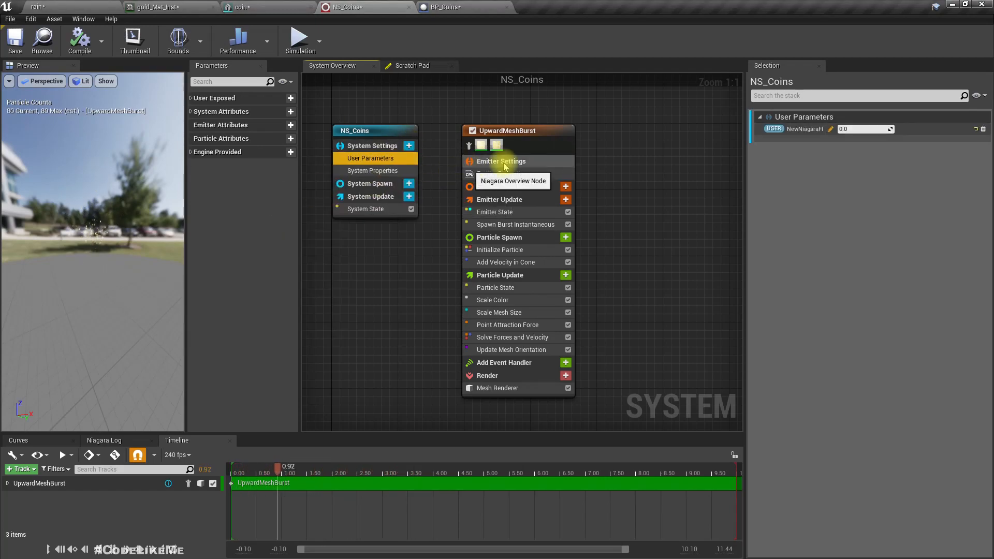
pyautogui.click(983, 129)
# - Add an int32 user parameter named CoinCount to NS_Coins, set its value to 50, and compile the system
pyautogui.click(409, 146)
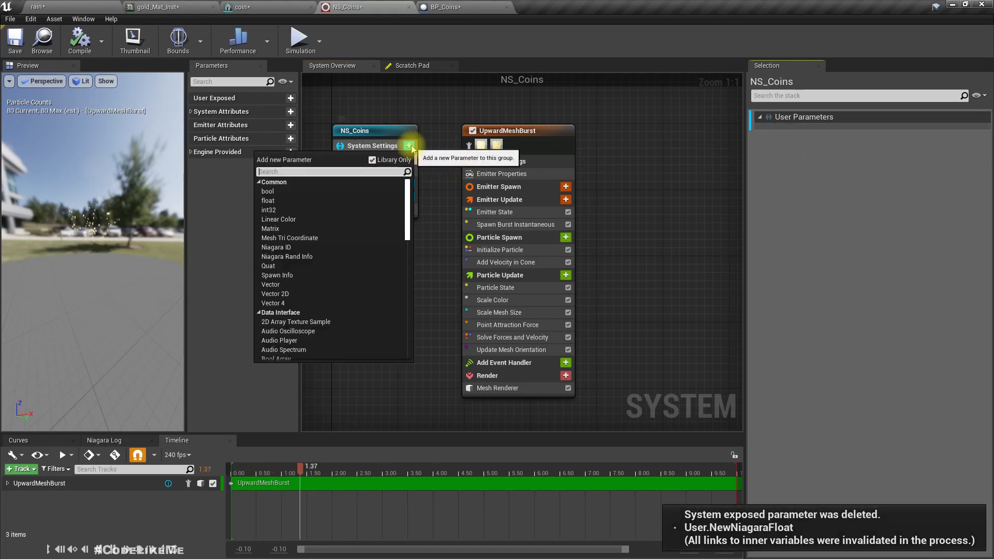
pyautogui.click(270, 211)
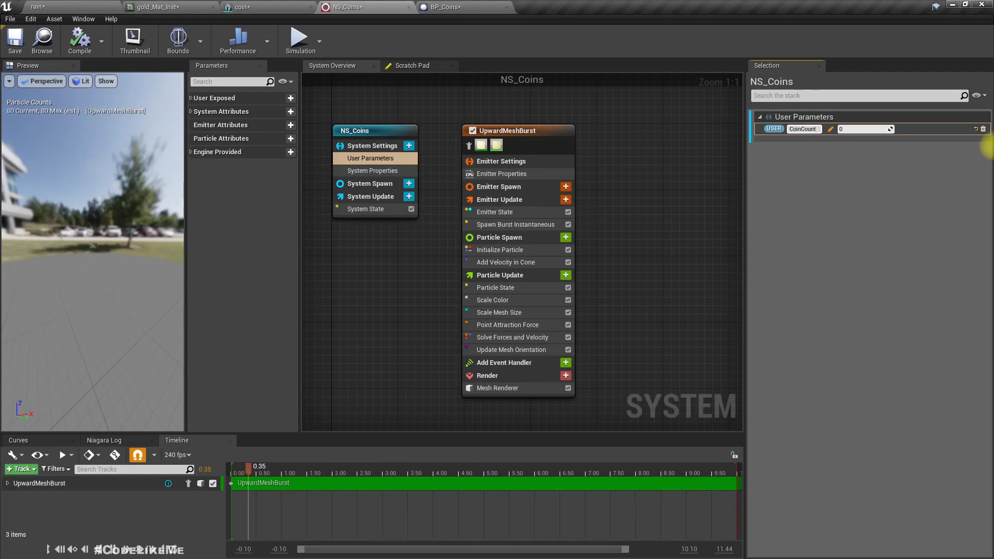
pyautogui.press('Return')
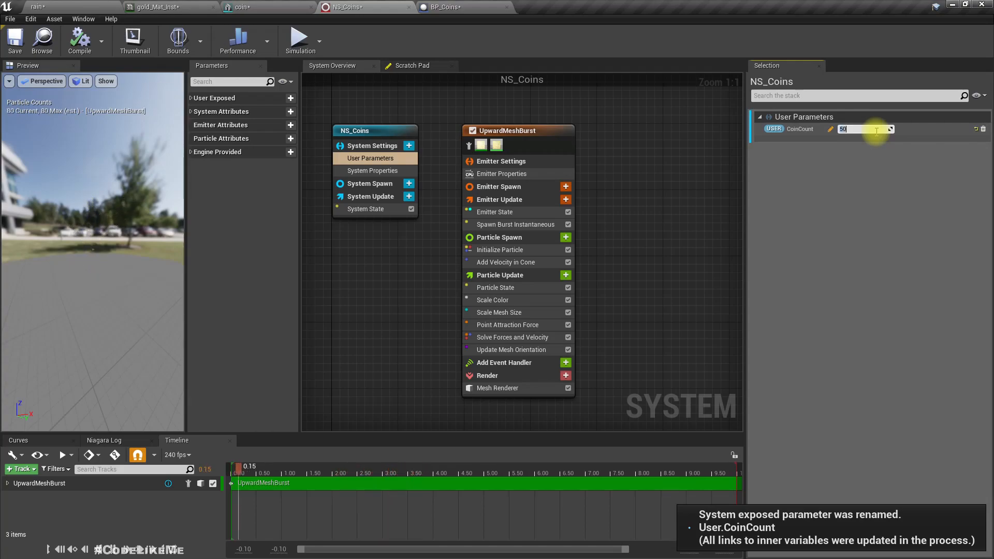
pyautogui.click(79, 41)
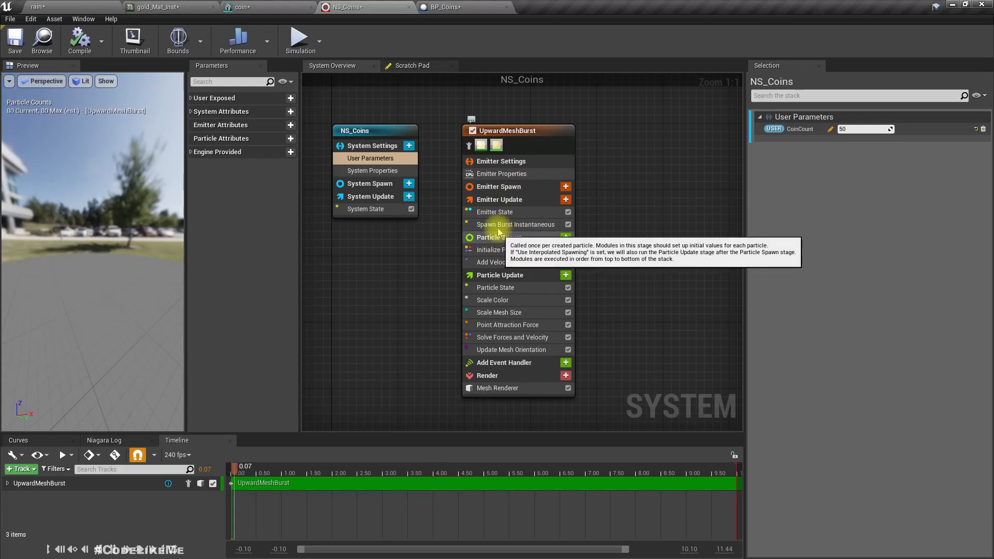
# - Link the Spawn Count of Spawn Burst Instantaneous to the CoinCount user parameter and set Spawn Time to 0.2
pyautogui.click(571, 228)
pyautogui.click(978, 141)
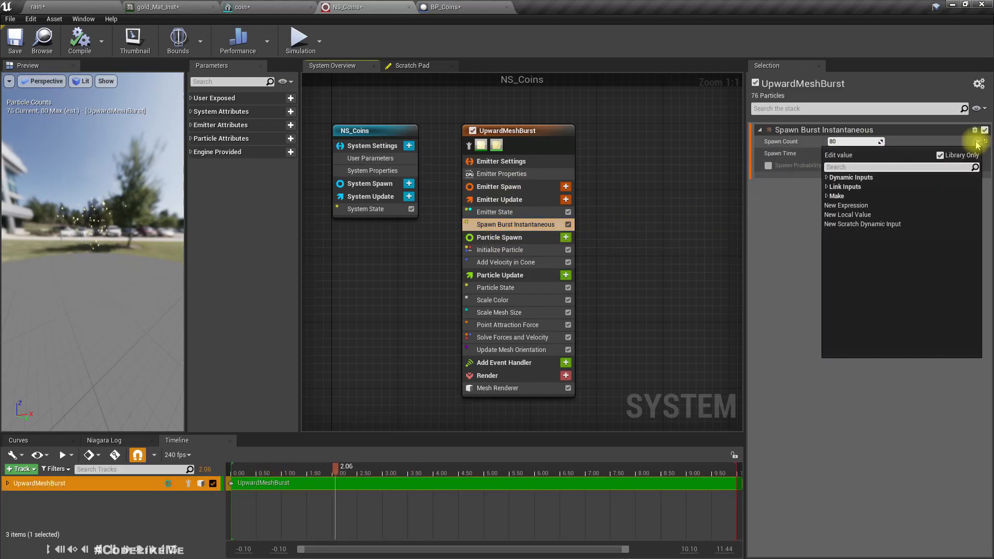
pyautogui.write('coin')
pyautogui.press('Return')
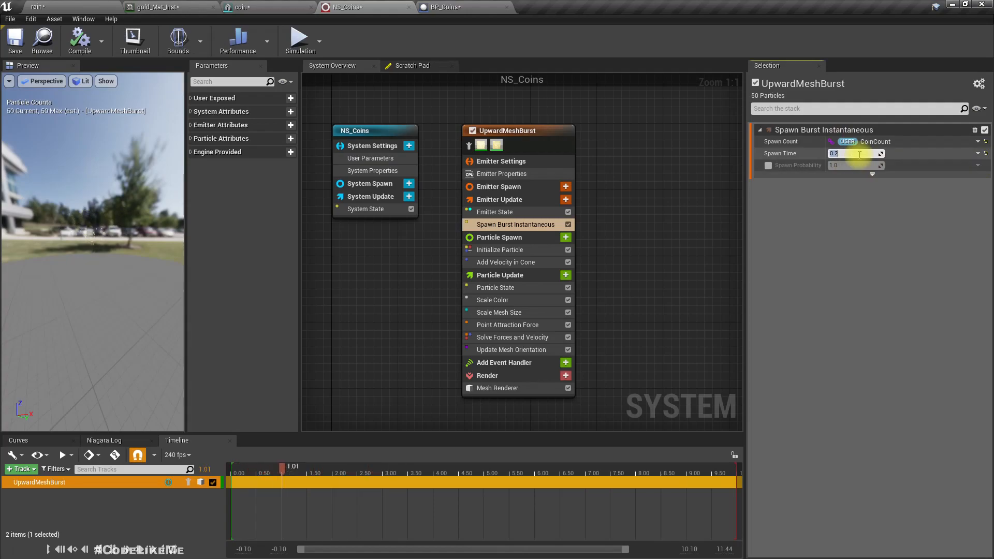
# - Play-test the parameter-driven coin burst in the rain level at full screen, running the character around, and end the session
pyautogui.click(52, 6)
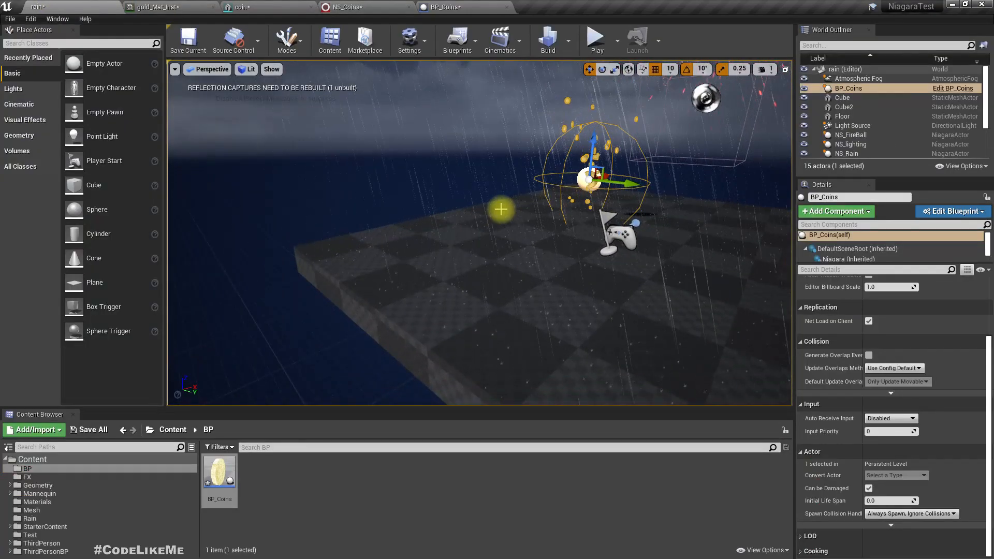
pyautogui.press('F11')
pyautogui.hotkey('alt', 'p')
pyautogui.click(501, 209)
pyautogui.press('w')
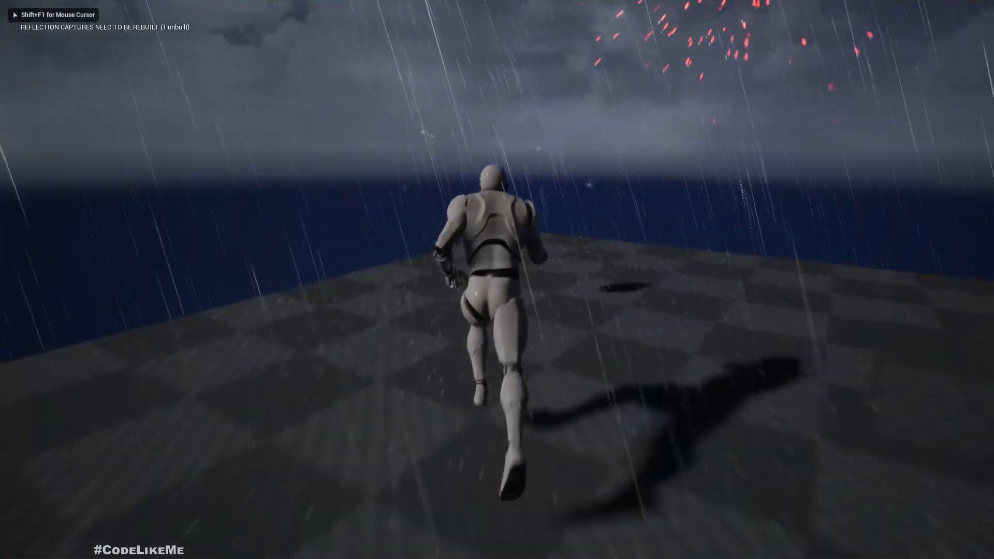
pyautogui.press('a')
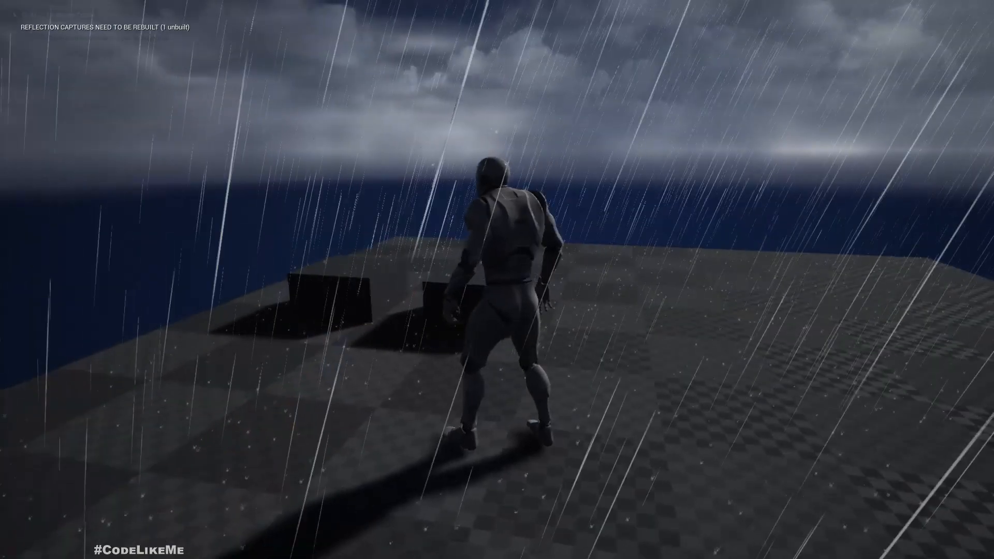
pyautogui.press('F11')
pyautogui.press('Escape')
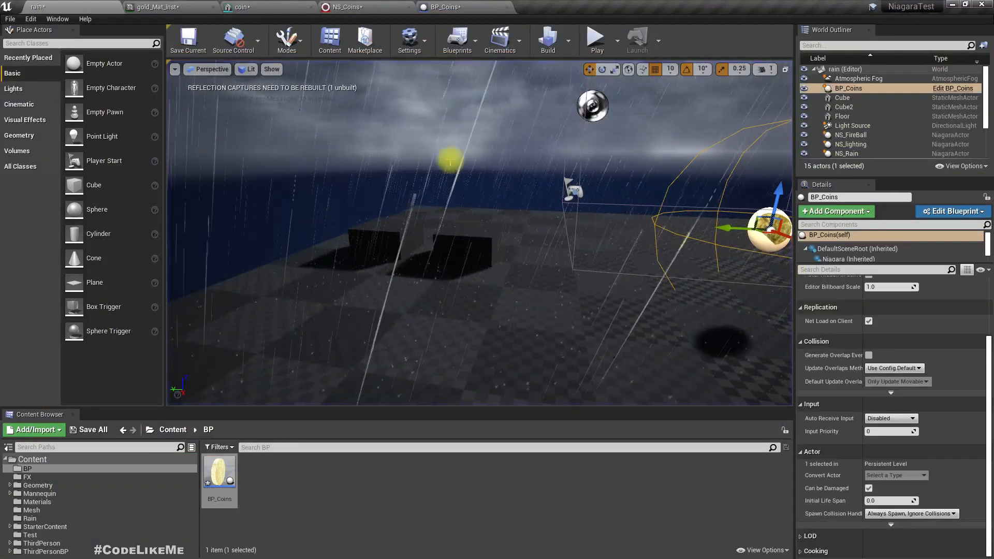
# - Add a Set Int Parameter node targeting the Niagara component near Event BeginPlay in the BP_Coins event graph
pyautogui.click(449, 7)
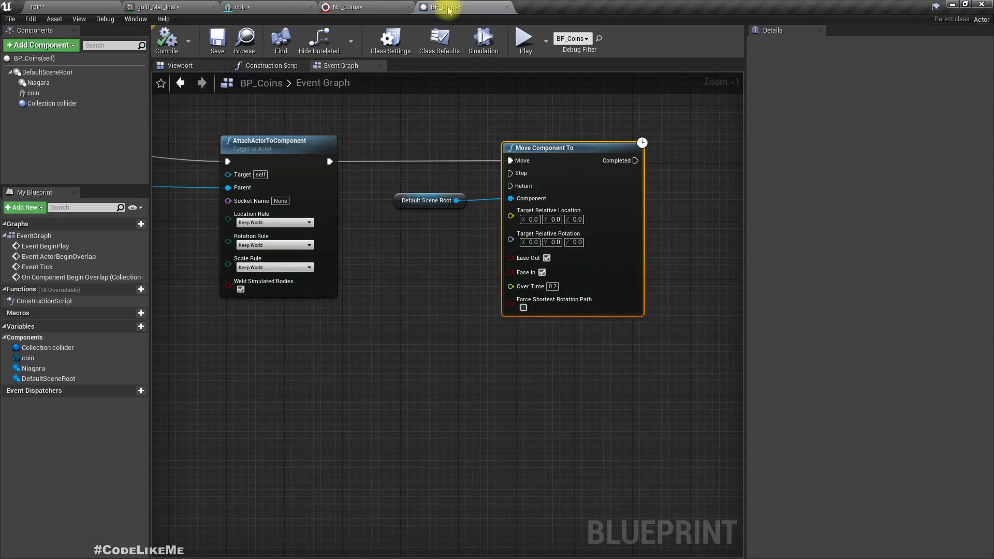
pyautogui.scroll(-4, 488, 291)
pyautogui.moveTo(440, 325); pyautogui.dragTo(688, 376, button='right')
pyautogui.scroll(2, 438, 168)
pyautogui.moveTo(438, 168); pyautogui.dragTo(647, 424, button='right')
pyautogui.scroll(3, 317, 291)
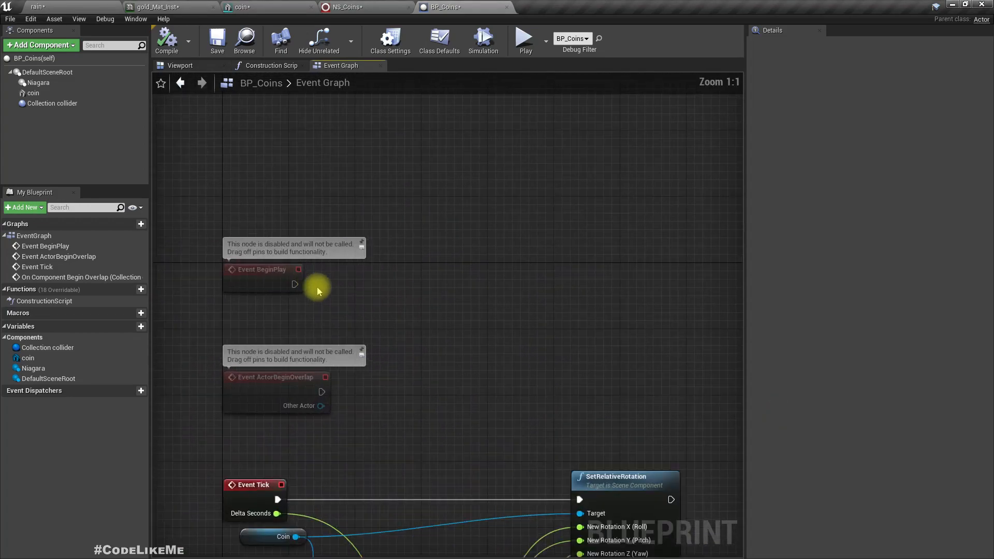
pyautogui.moveTo(39, 82); pyautogui.dragTo(454, 324)
pyautogui.write('set user')
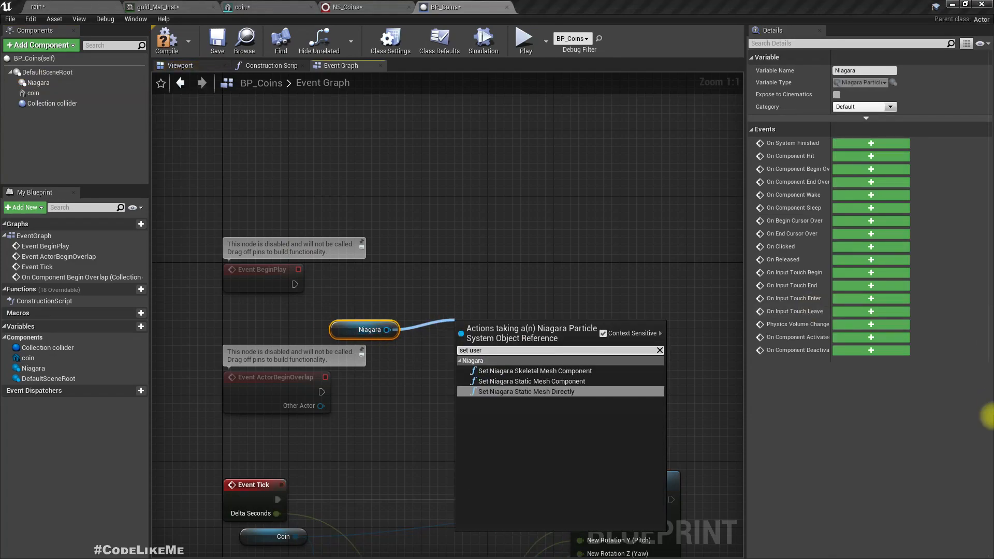
pyautogui.write('param')
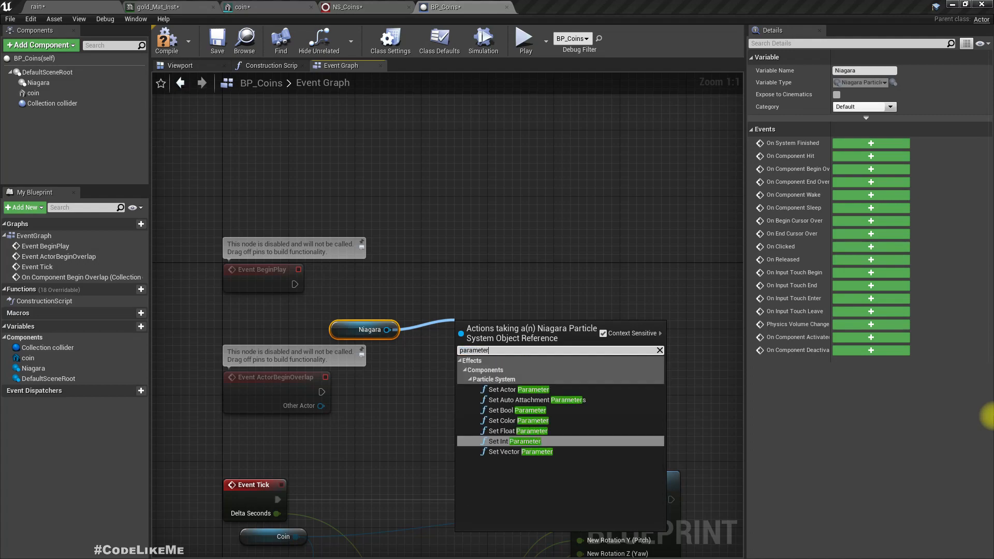
pyautogui.press('Return')
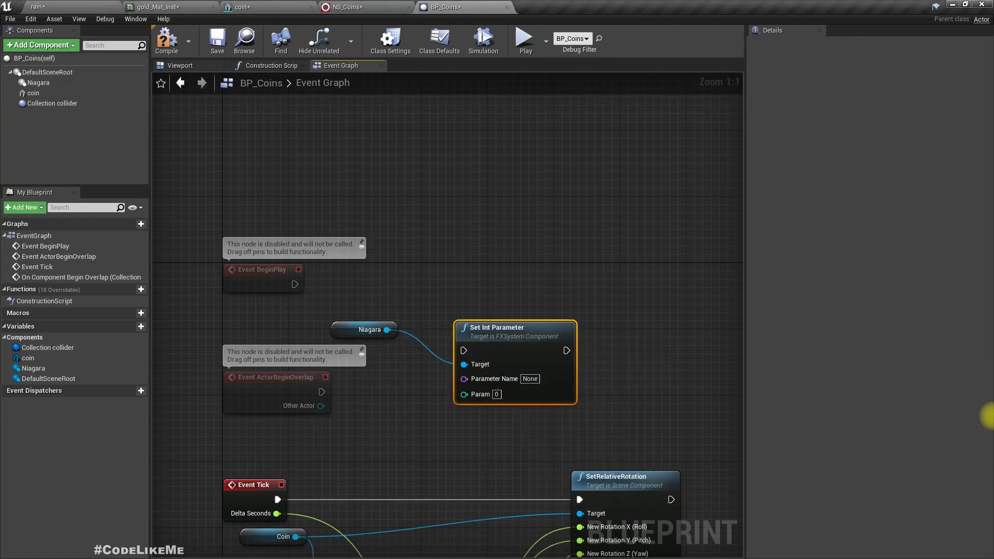
# - Connect Event BeginPlay to the Set Int Parameter node, straighten the connection, and set its Parameter Name to User.CoinCount
pyautogui.moveTo(294, 285); pyautogui.dragTo(480, 301)
pyautogui.press('q')
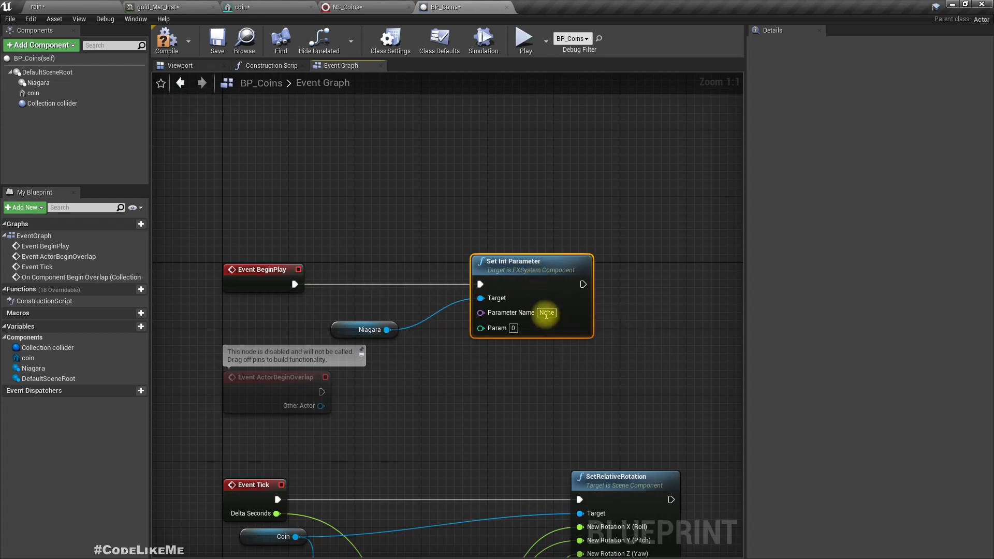
pyautogui.click(545, 312)
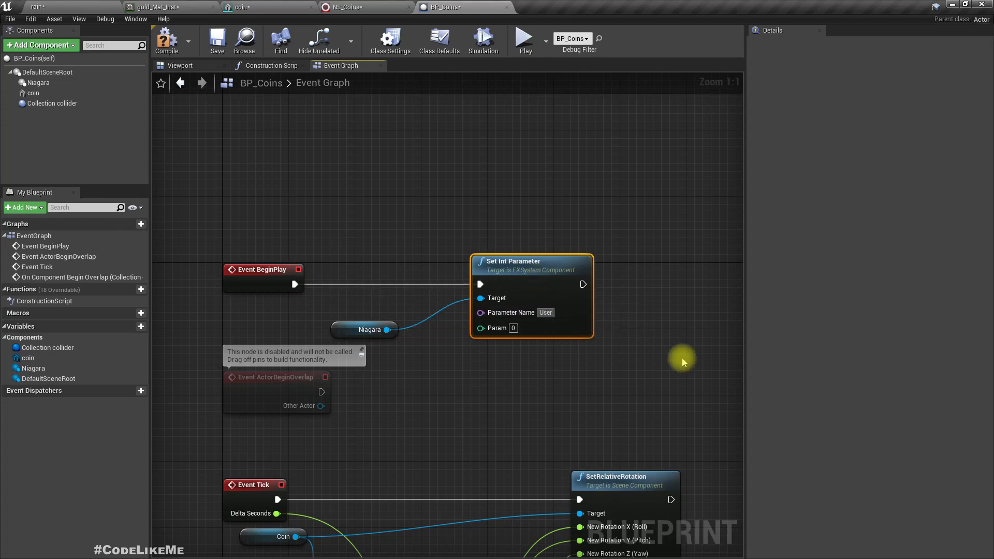
pyautogui.write('User.CoinCount')
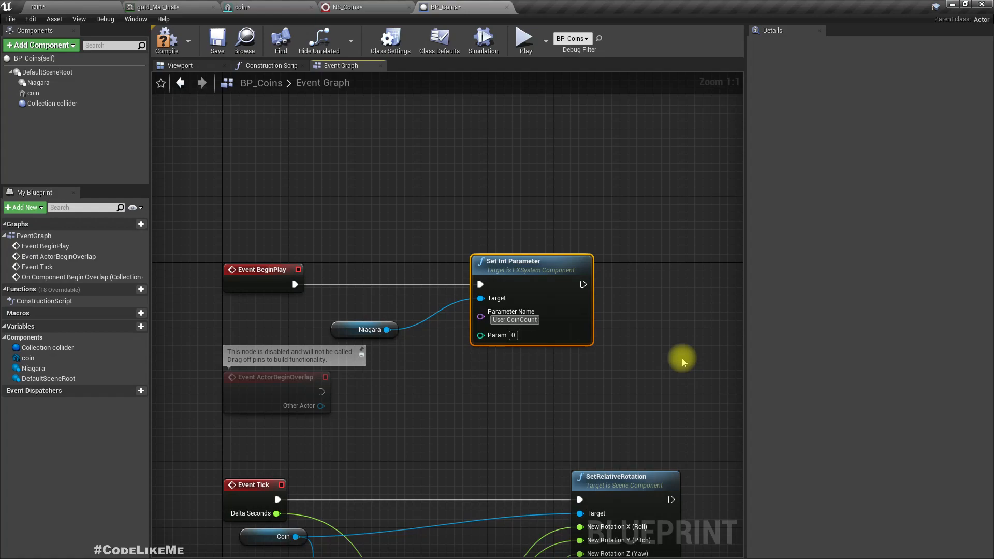
# - Promote the node's Param input to an instance-editable integer variable named CoinCount, compile the blueprint, and set the default value to 20
pyautogui.rightClick(503, 341)
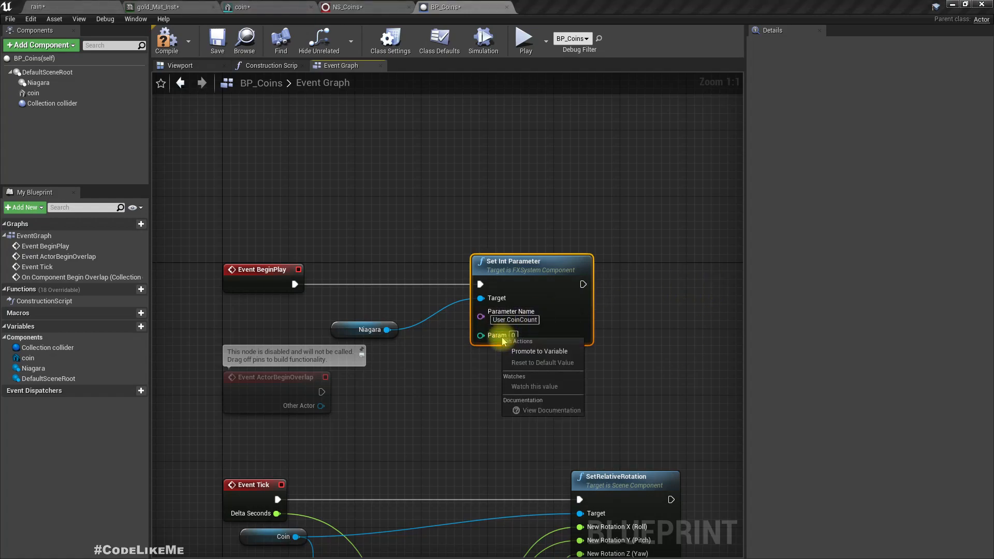
pyautogui.click(538, 351)
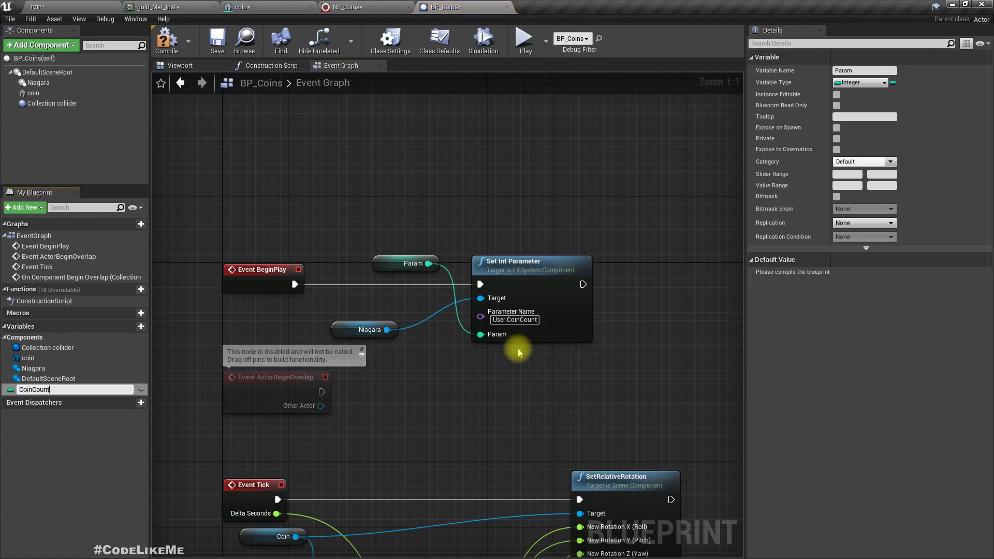
pyautogui.write('CoinCount')
pyautogui.press('Return')
pyautogui.click(141, 389)
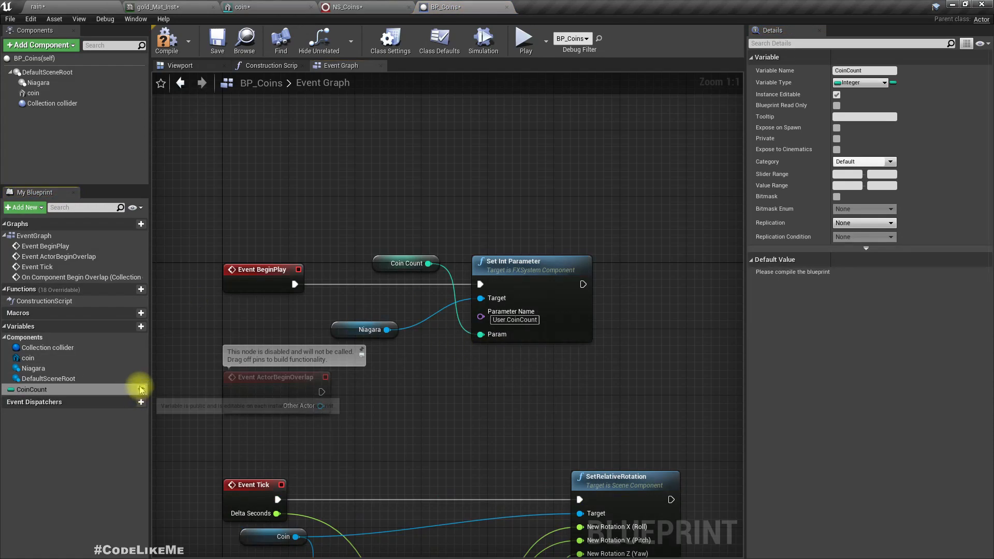
pyautogui.click(163, 41)
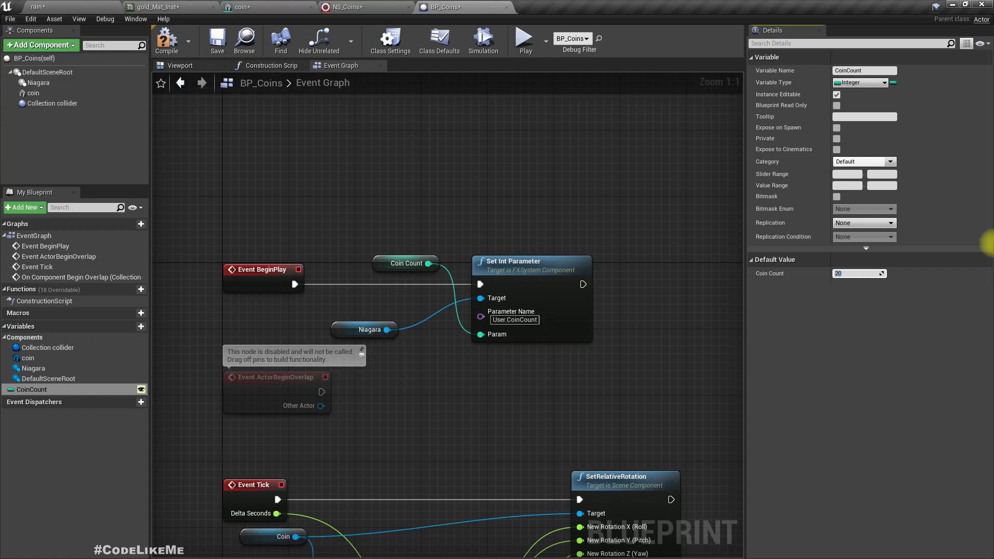
# - Duplicate the BP_Coins actor three times in the rain level, spreading the copies across the floor
pyautogui.click(78, 6)
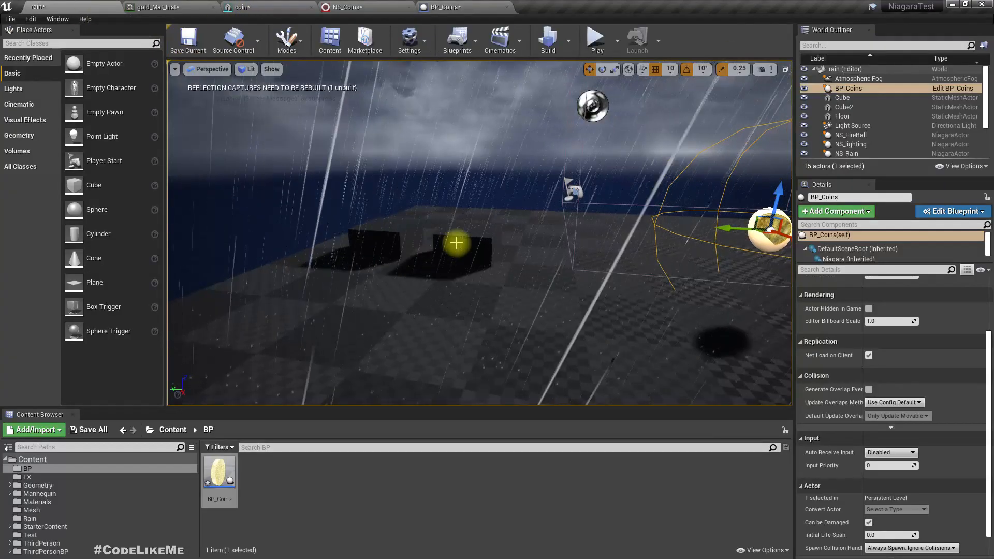
pyautogui.keyDown('alt'); pyautogui.moveTo(492, 223); pyautogui.dragTo(221, 215); pyautogui.keyUp('alt')
pyautogui.moveTo(337, 209); pyautogui.dragTo(236, 213, button='right')
pyautogui.keyDown('alt'); pyautogui.moveTo(348, 174); pyautogui.dragTo(334, 388); pyautogui.keyUp('alt')
pyautogui.moveTo(334, 387); pyautogui.dragTo(334, 440, button='right')
pyautogui.keyDown('alt'); pyautogui.moveTo(339, 262); pyautogui.dragTo(754, 342); pyautogui.keyUp('alt')
pyautogui.moveTo(753, 342); pyautogui.dragTo(554, 297, button='right')
pyautogui.press('s')
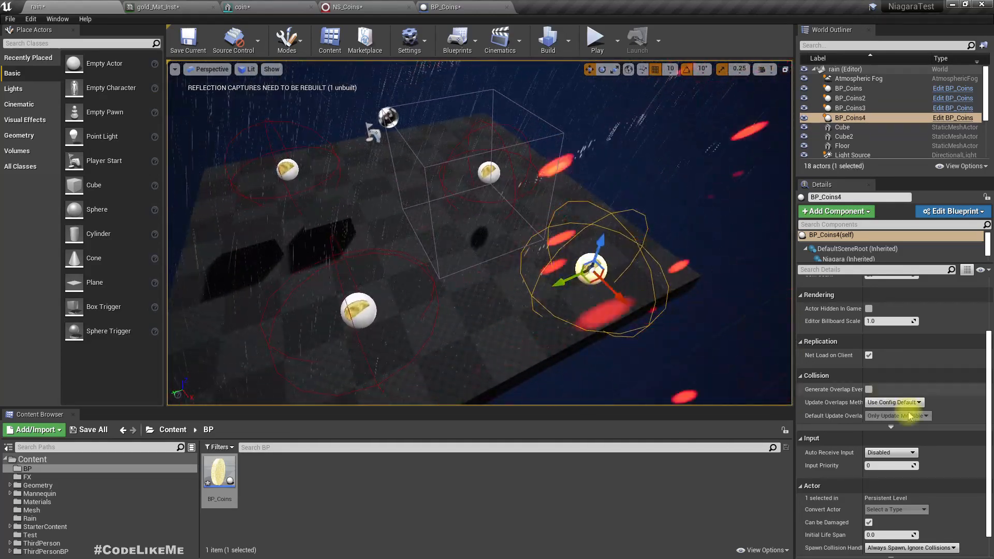
# - Set the Coin Count of the BP_Coins3 instance to 50 and of the BP_Coins2 instance to 5
pyautogui.scroll(3, 897, 336)
pyautogui.click(877, 351)
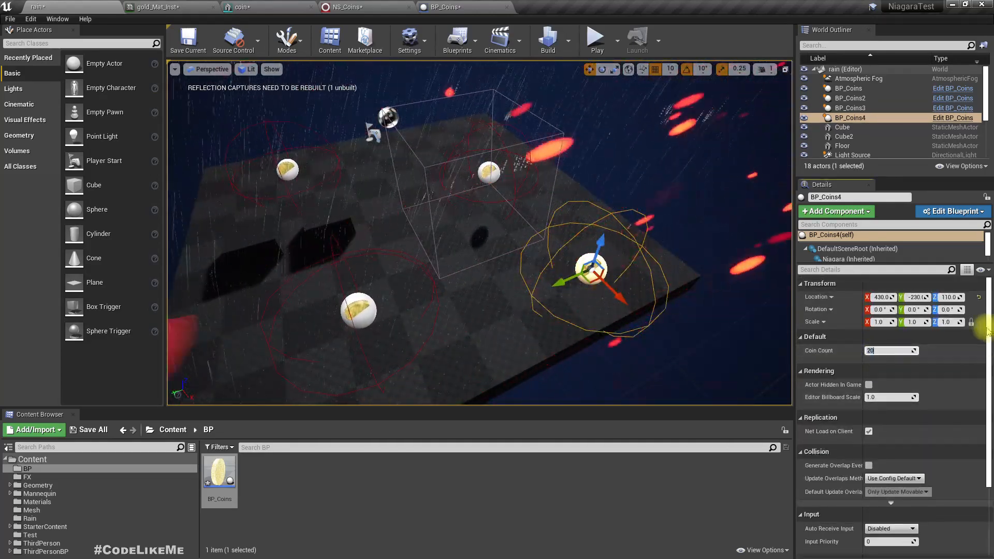
pyautogui.click(360, 309)
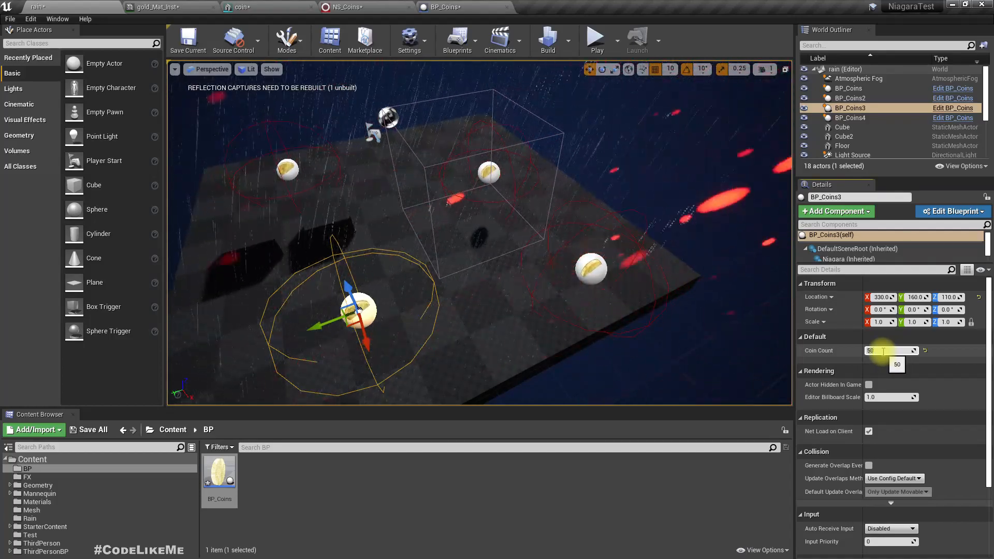
pyautogui.click(286, 170)
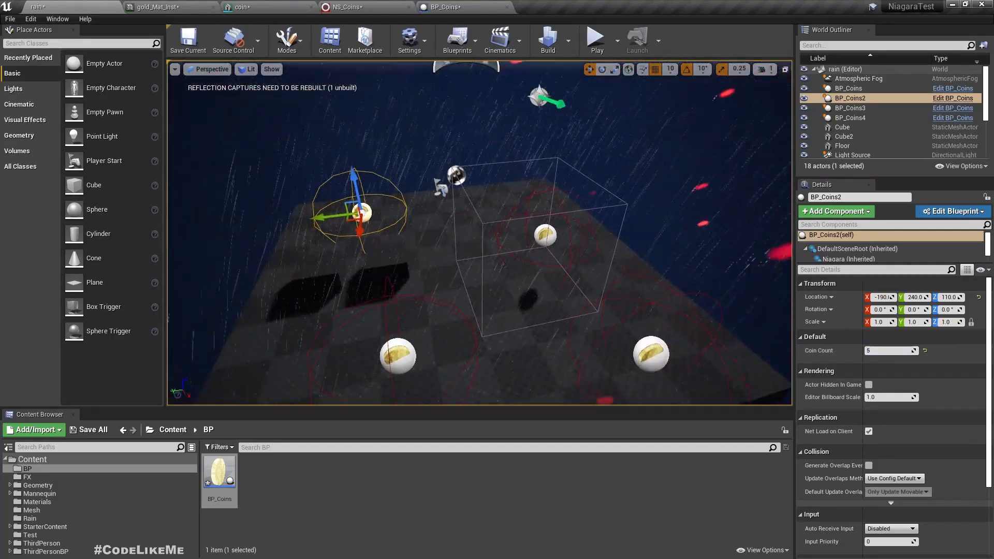
# - Play the rain level full screen and run the character through the coin actors to compare their bursts, then return to the normal editor layout
pyautogui.press('F11')
pyautogui.hotkey('alt', 'p')
pyautogui.click(484, 301)
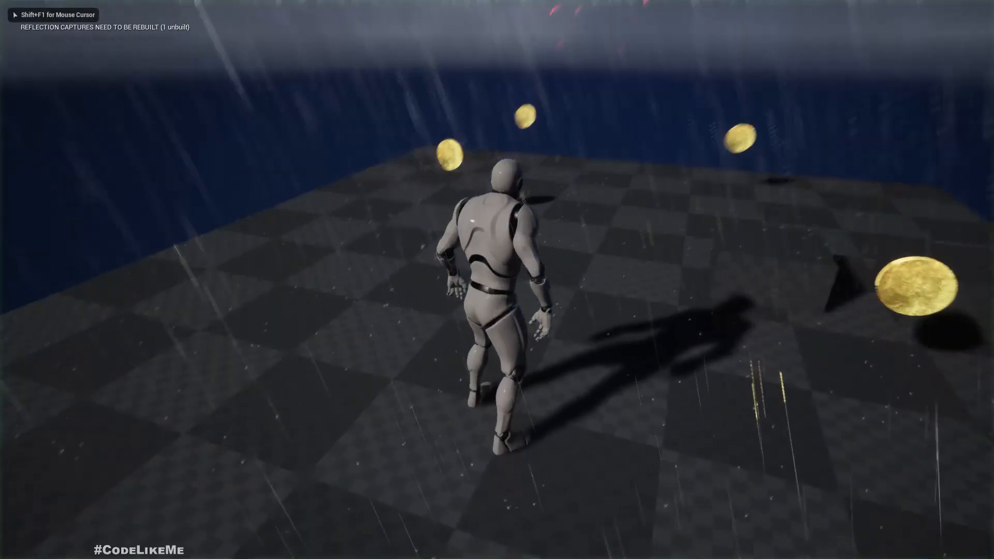
pyautogui.press('w')
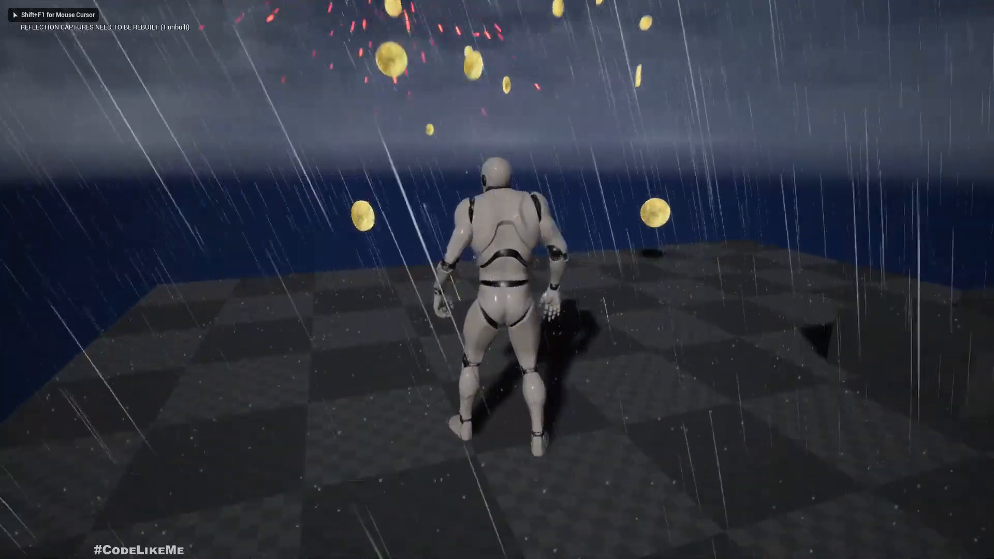
pyautogui.press('s')
pyautogui.press('w')
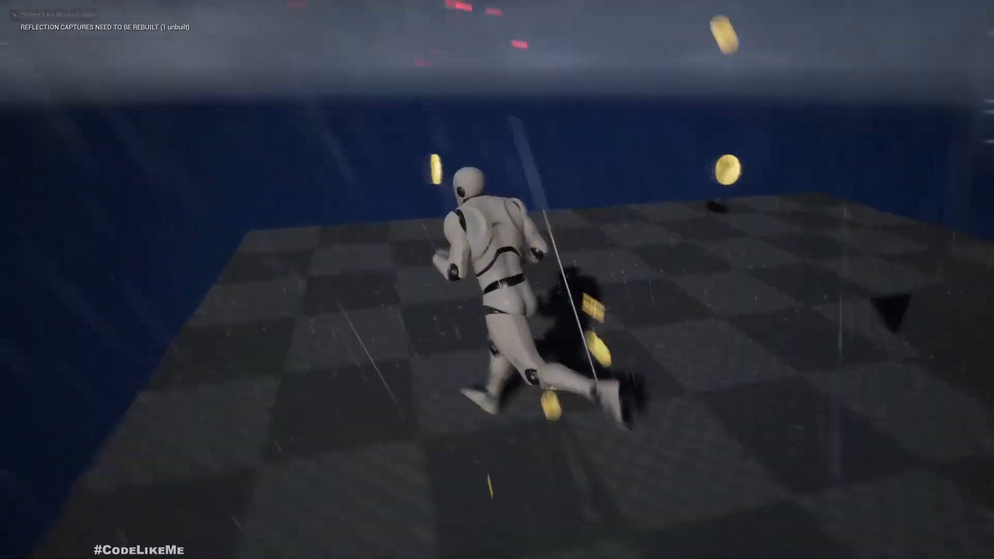
pyautogui.press('d')
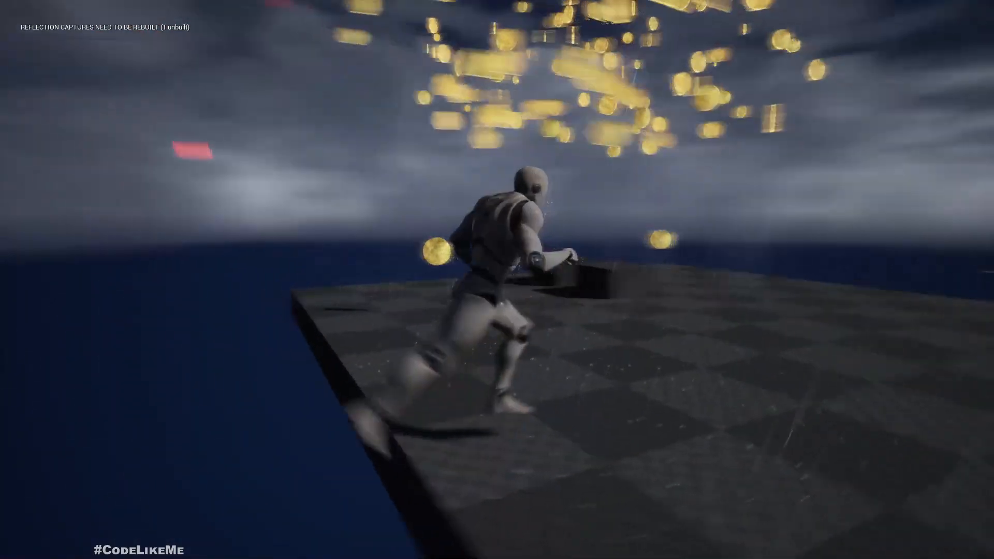
pyautogui.press('w')
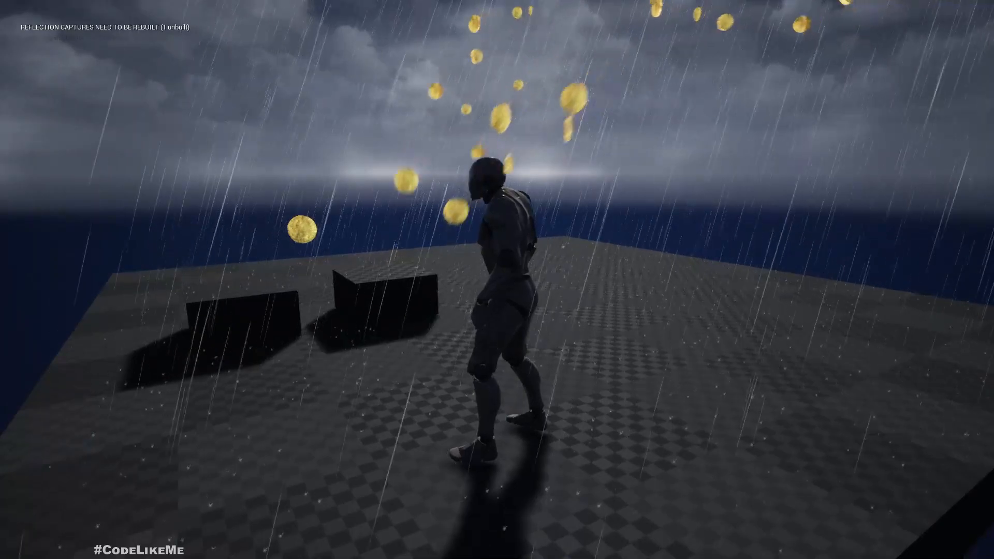
pyautogui.press('w')
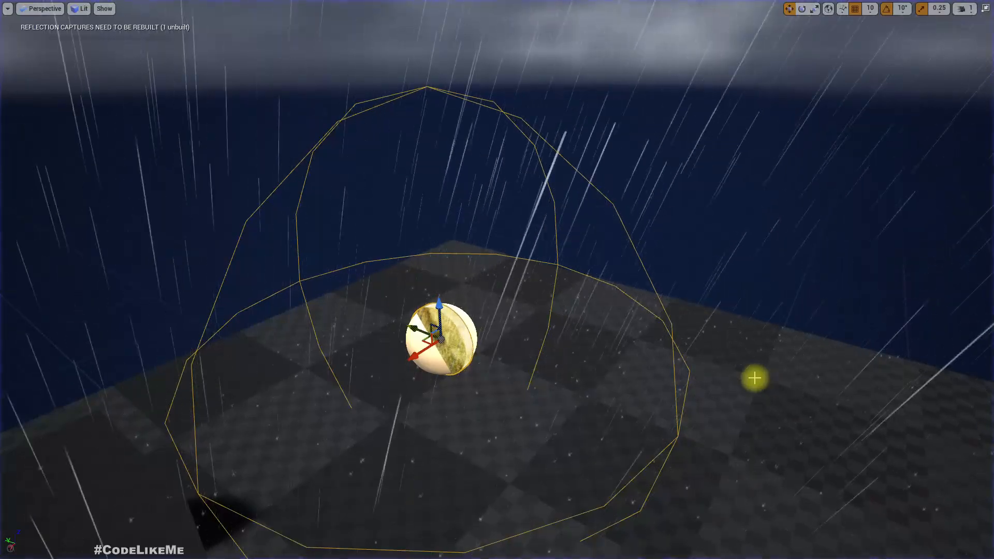
pyautogui.press('F11')
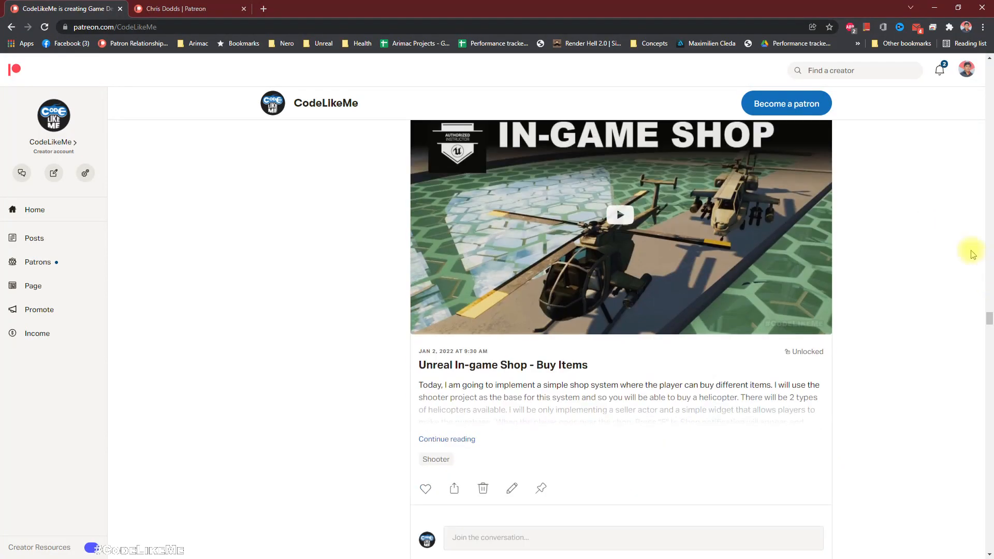
# - Switch to the browser and look through the posts on the CodeLikeMe Patreon page in full screen, back towards the newest ones
pyautogui.press('F11')
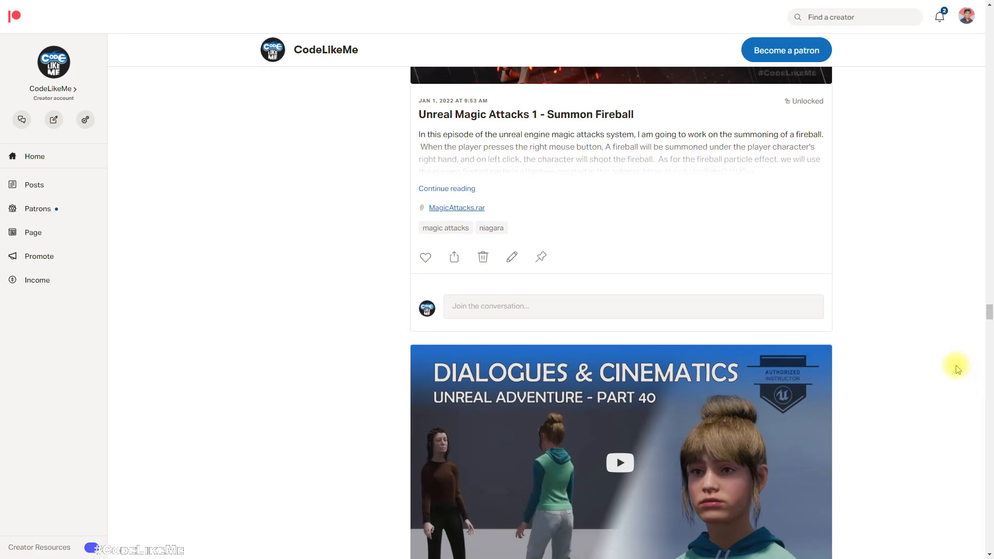
pyautogui.scroll(-10, 958, 369)
pyautogui.moveTo(990, 329); pyautogui.dragTo(989, 93)
pyautogui.scroll(10, 941, 160)
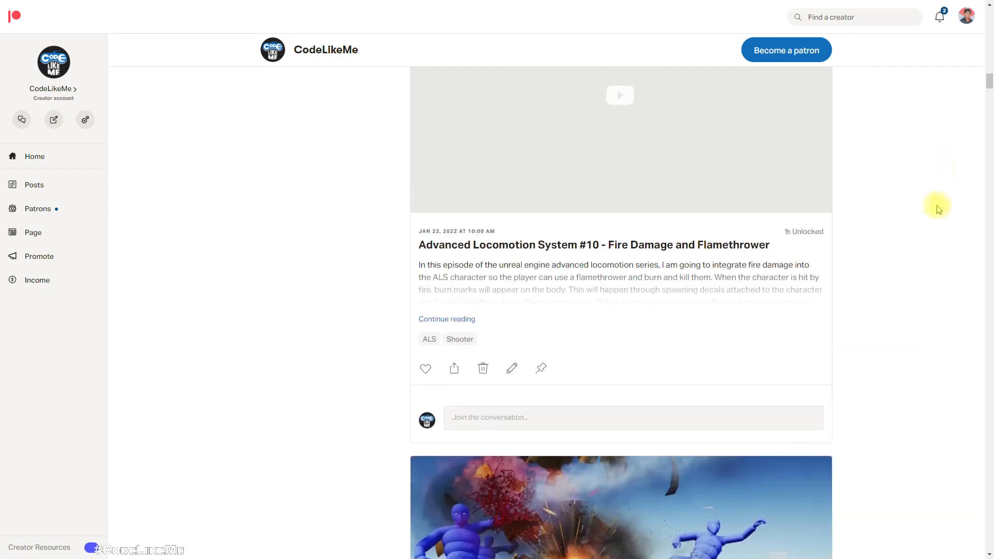
pyautogui.scroll(12, 940, 210)
pyautogui.scroll(10, 940, 210)
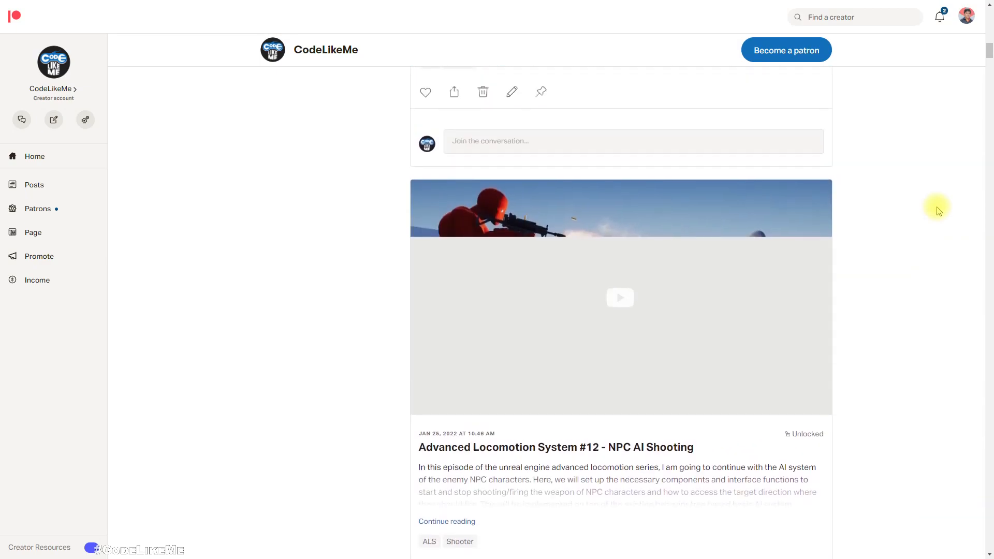